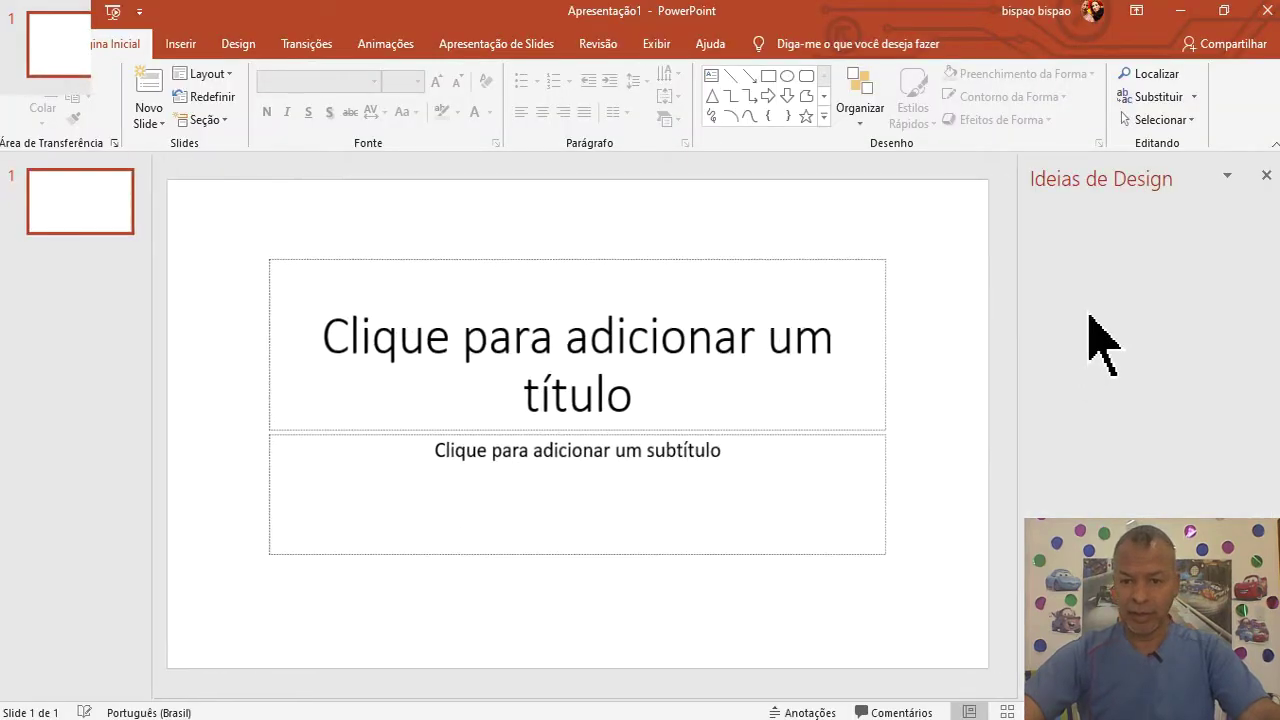
Close Ideias de Design, delete the title and subtitle placeholders, then switch to the browser
click(1266, 176)
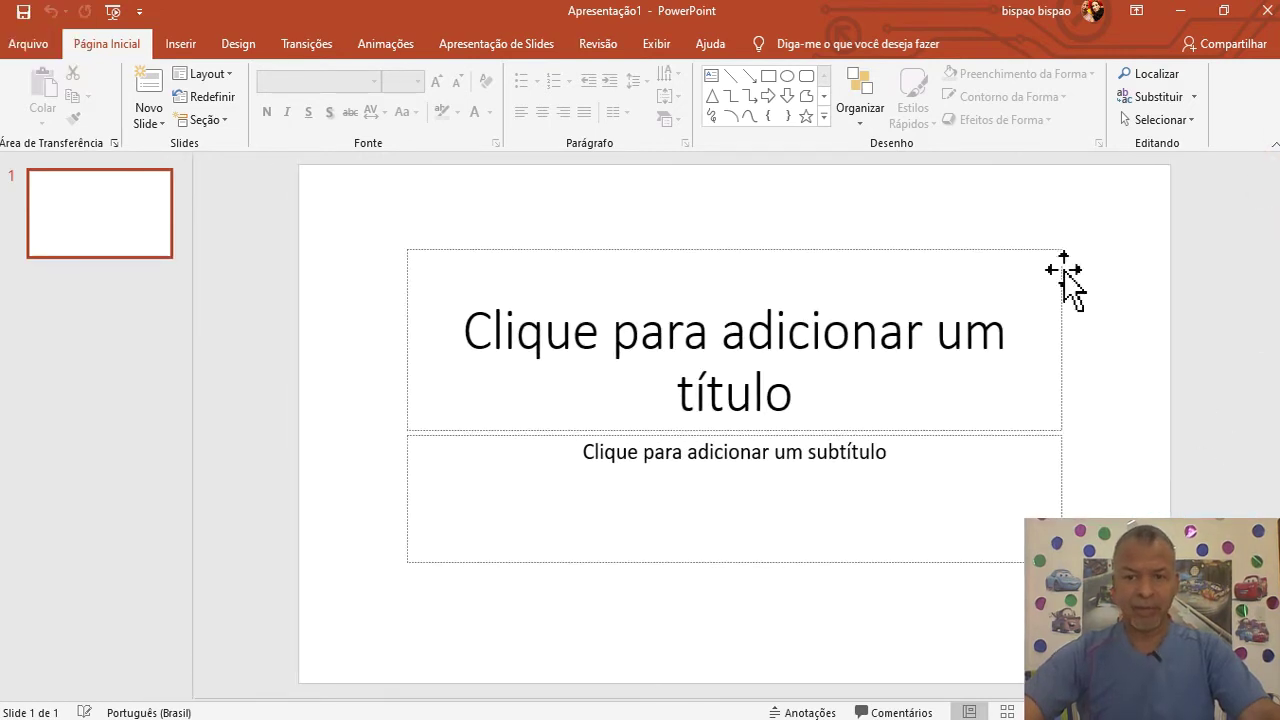
click(1063, 269)
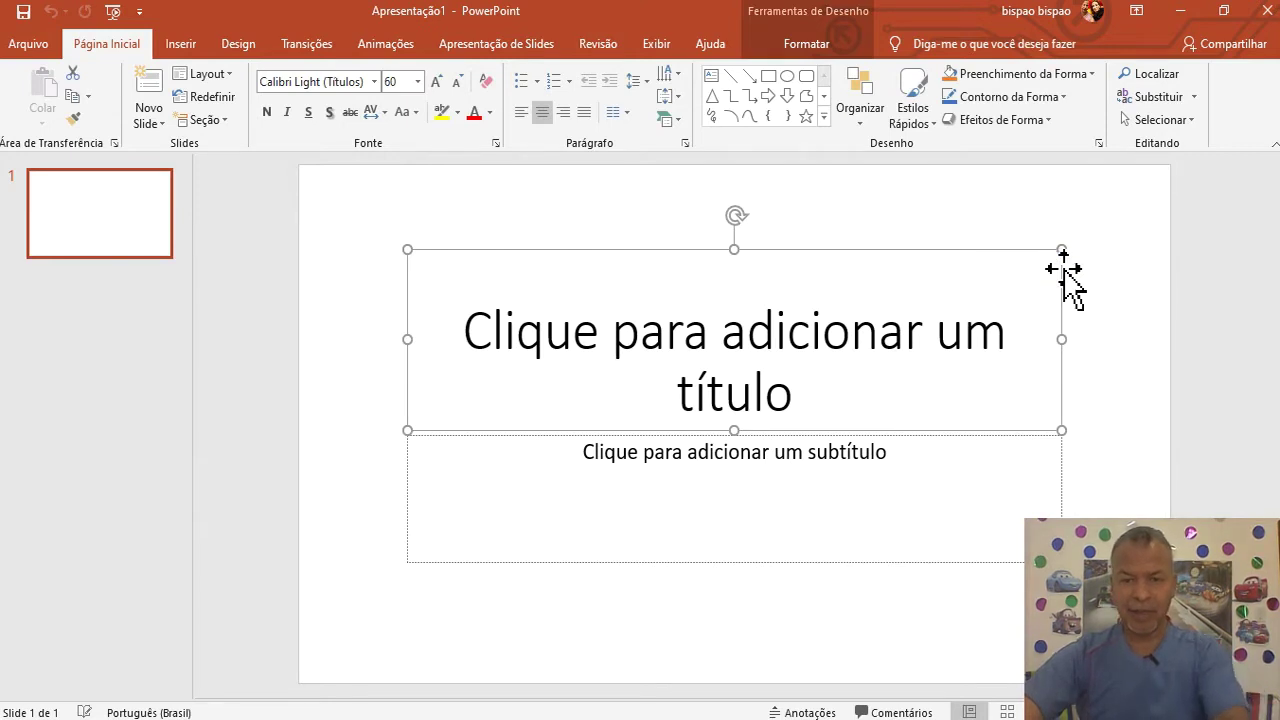
key(Delete)
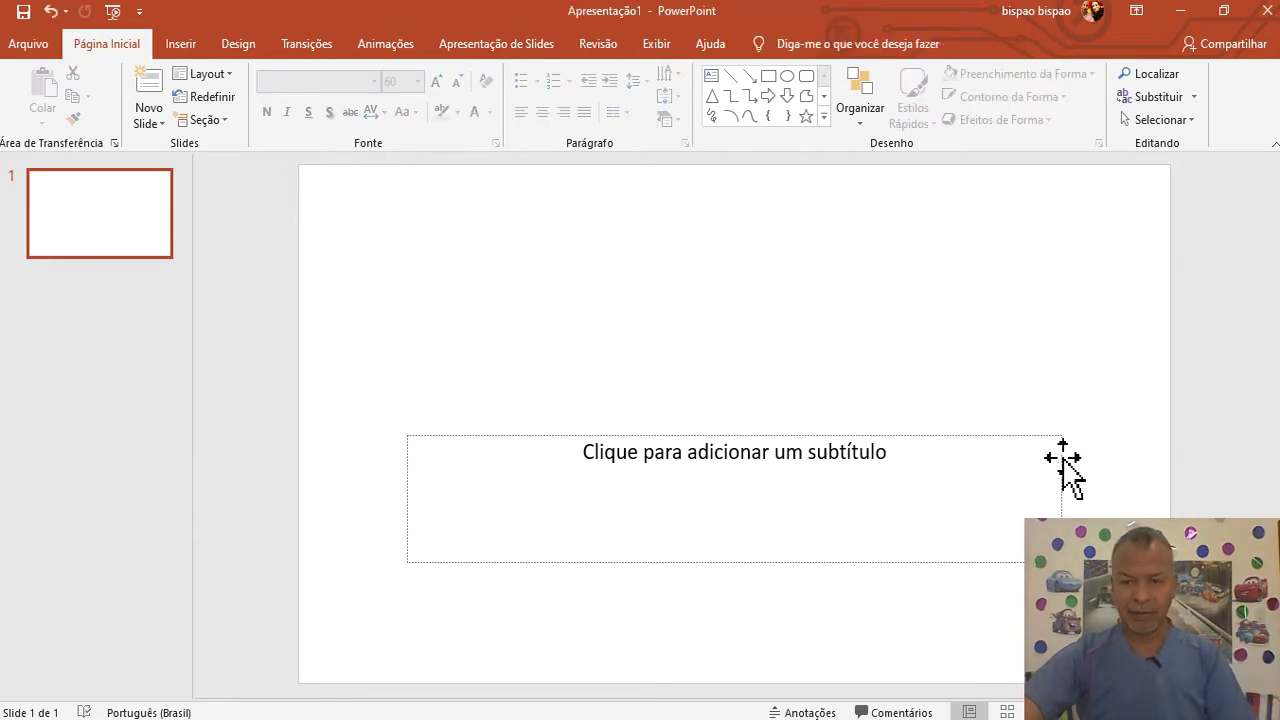
click(1066, 458)
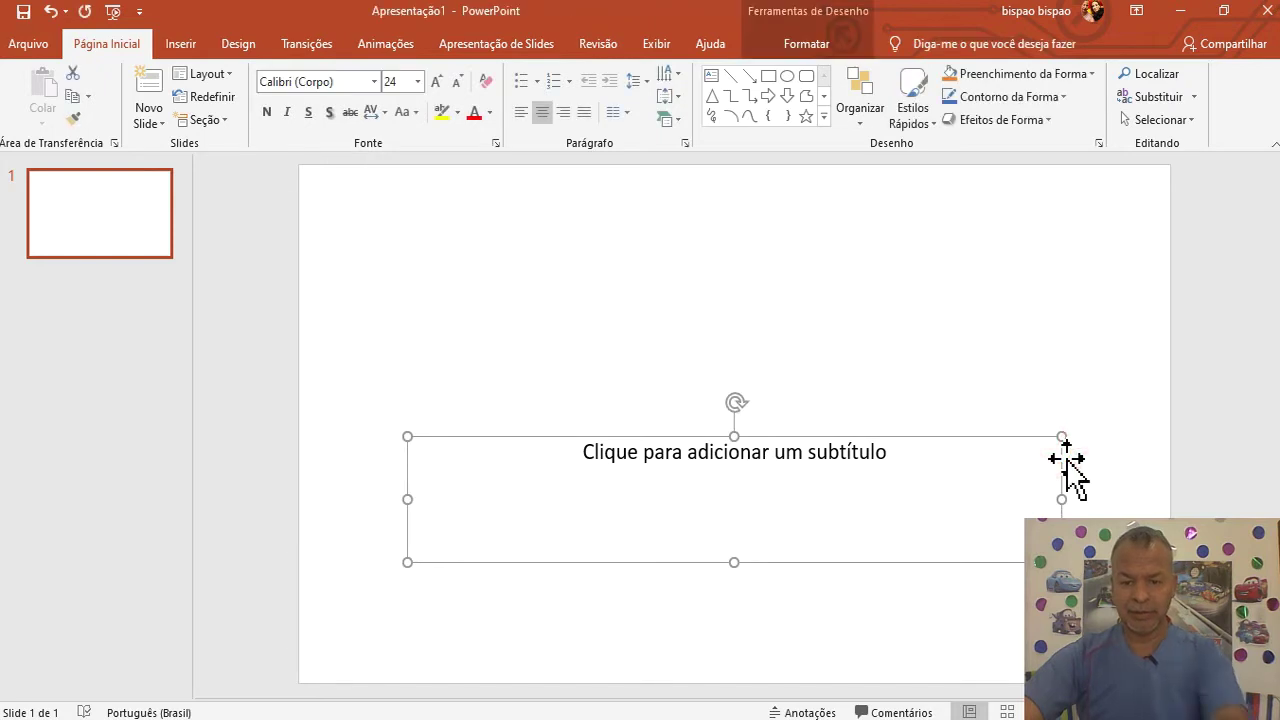
key(Delete)
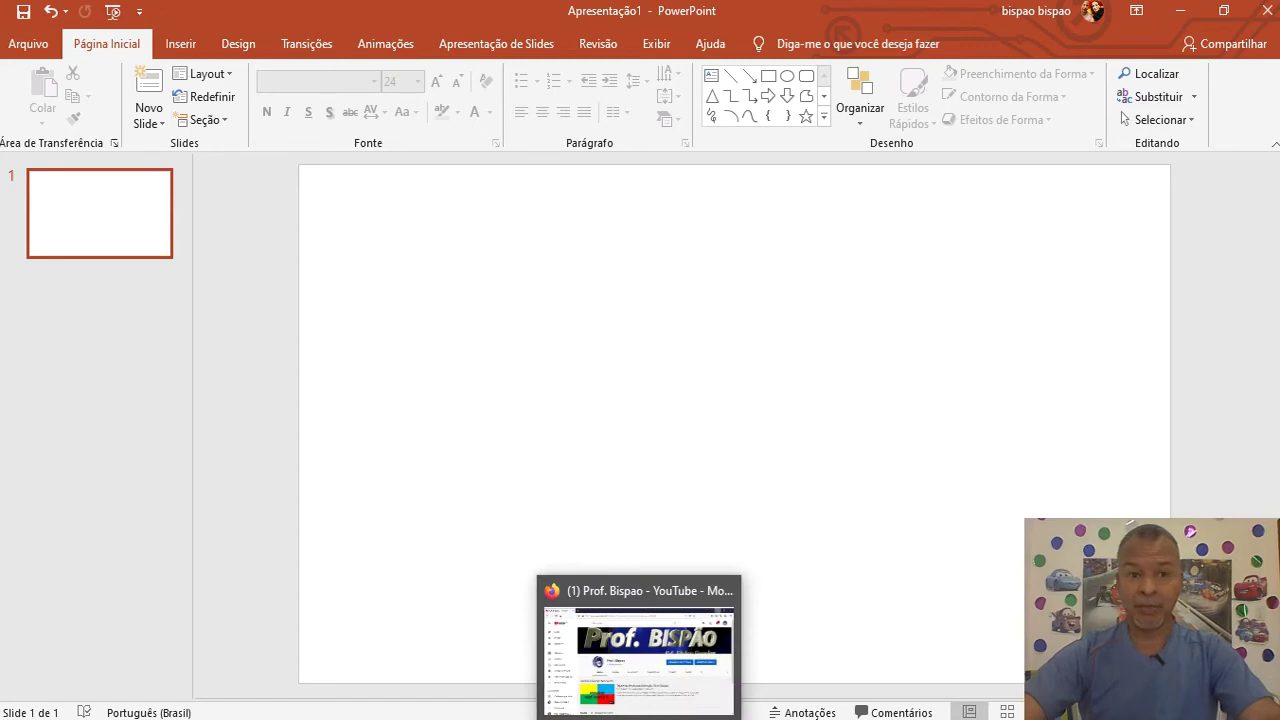
click(638, 650)
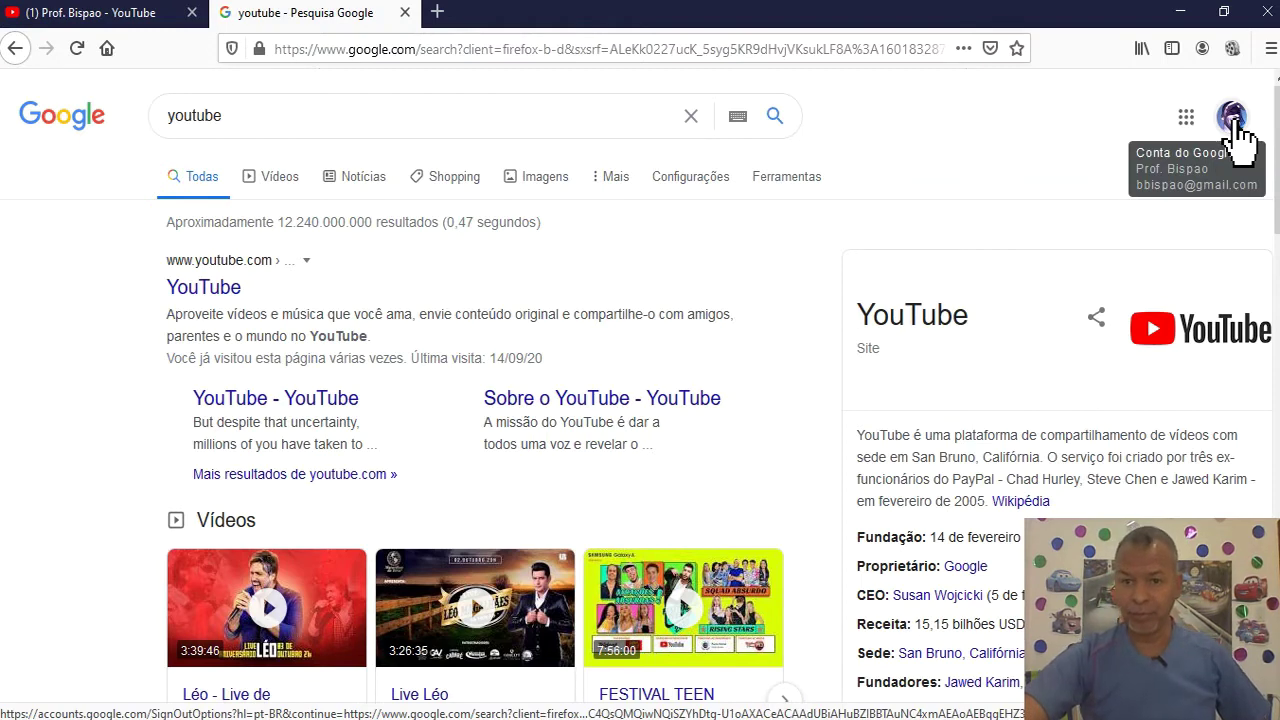
Scroll through the Google apps list, then close it
click(1186, 117)
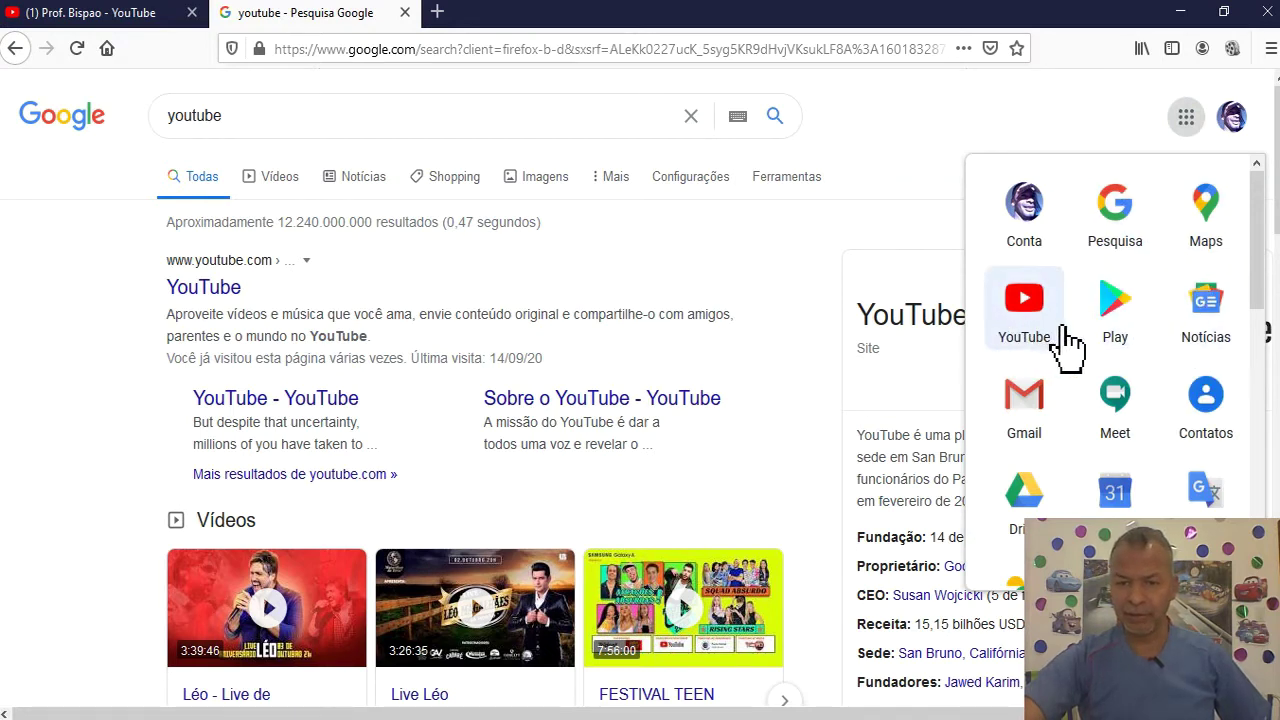
scroll(1168, 340, down, 3)
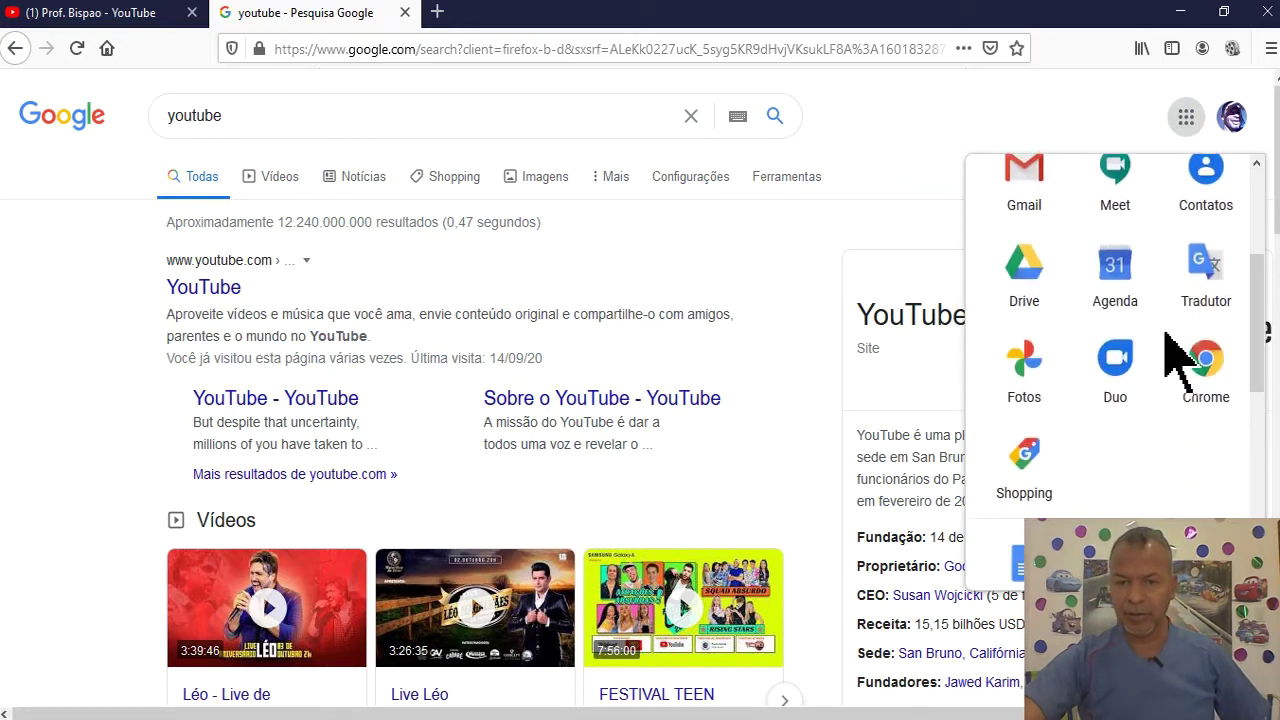
scroll(1166, 336, down, 2)
scroll(1166, 334, down, 2)
scroll(1166, 332, down, 2)
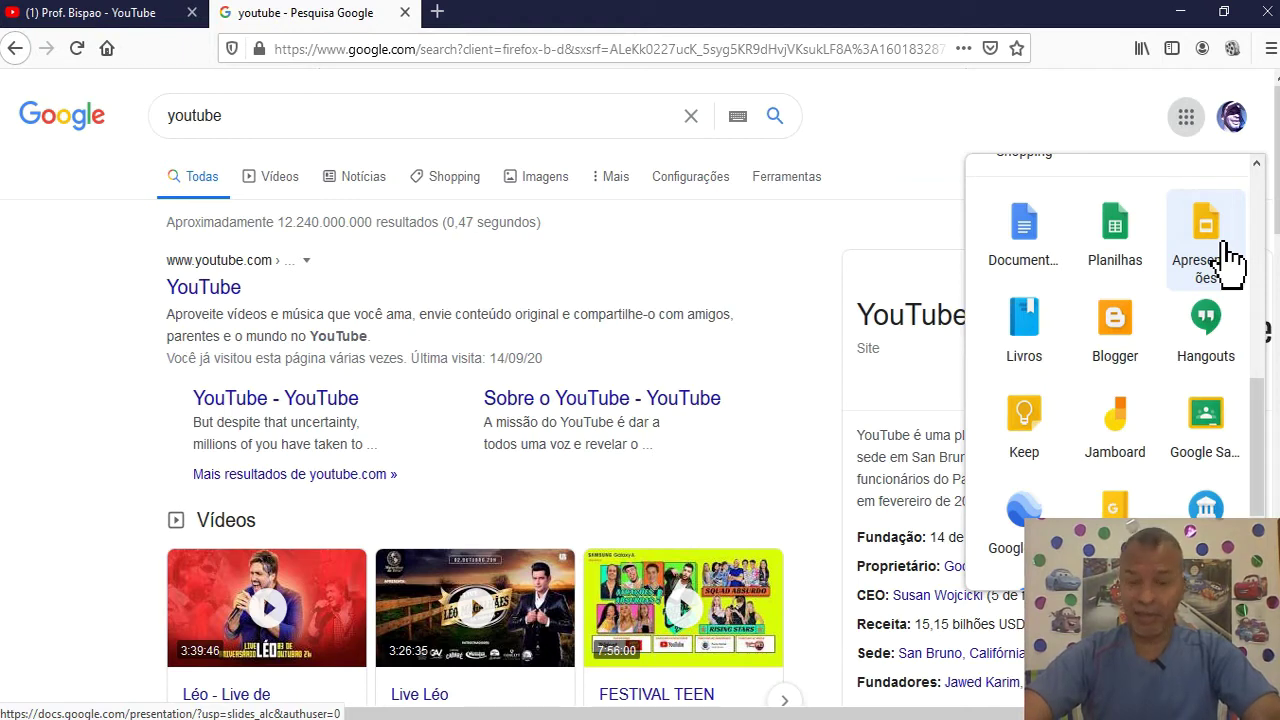
click(1085, 117)
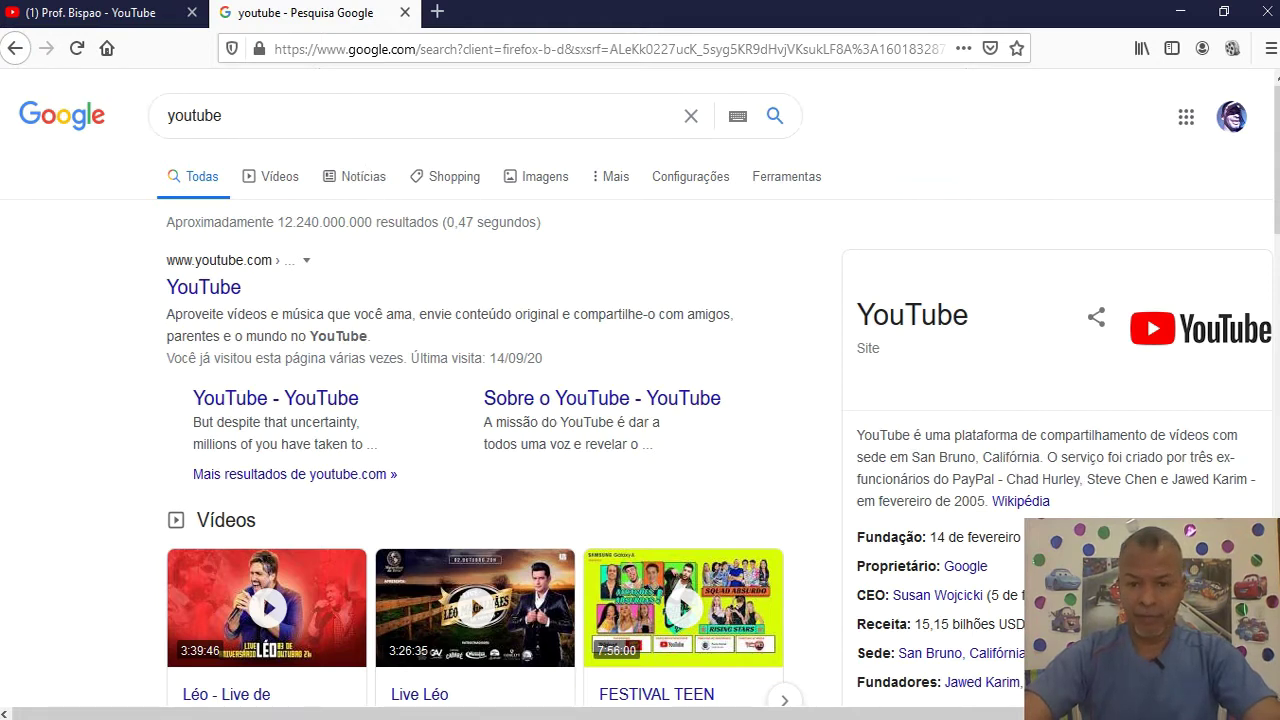
click(890, 650)
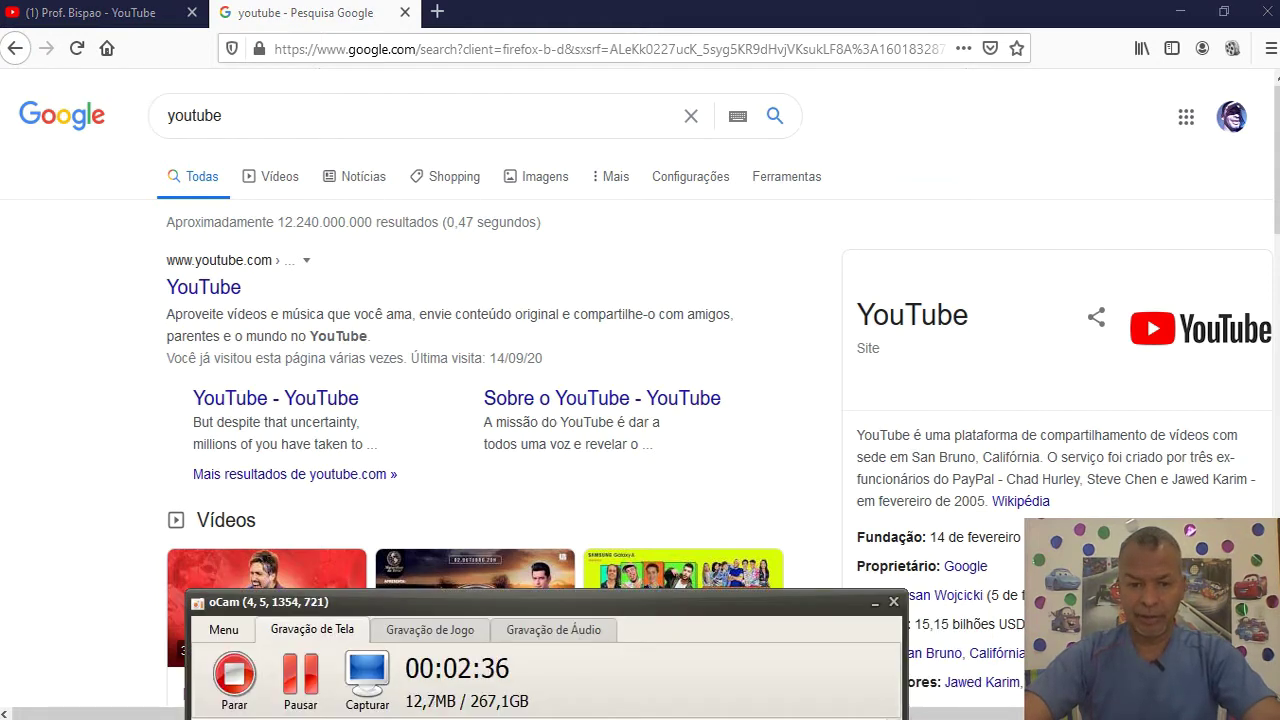
click(828, 382)
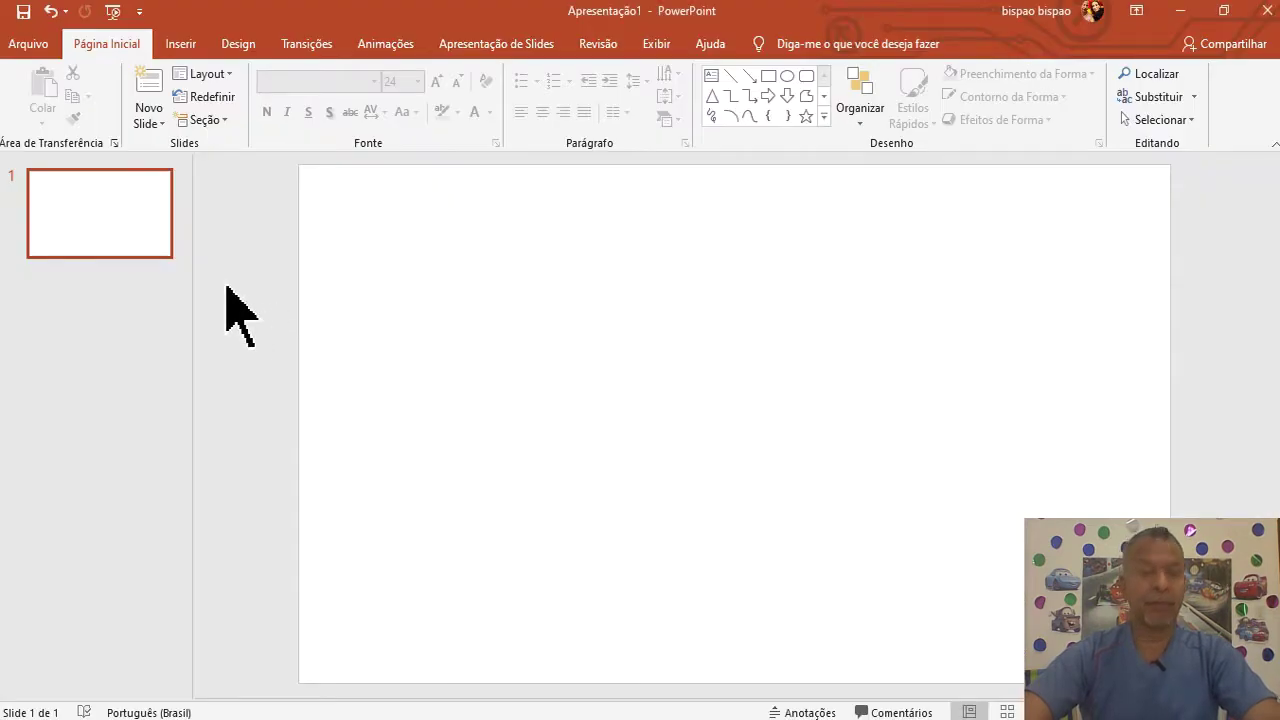
click(484, 255)
click(80, 203)
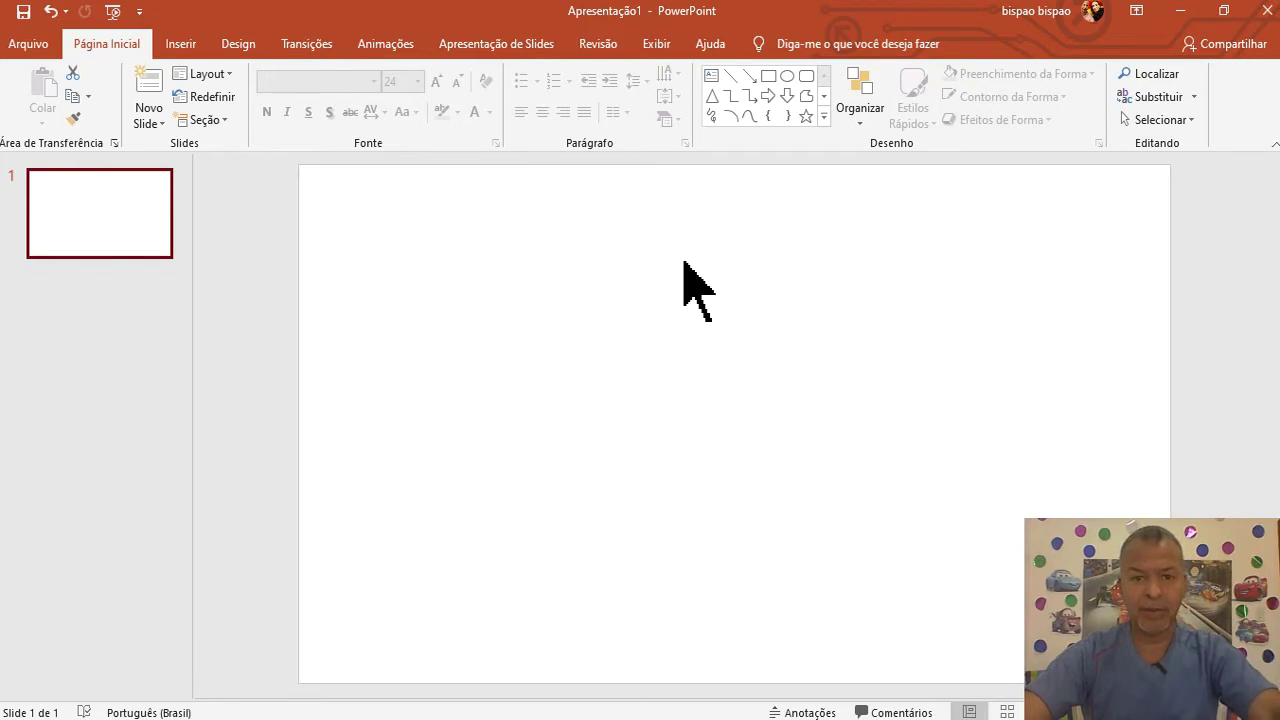
click(683, 262)
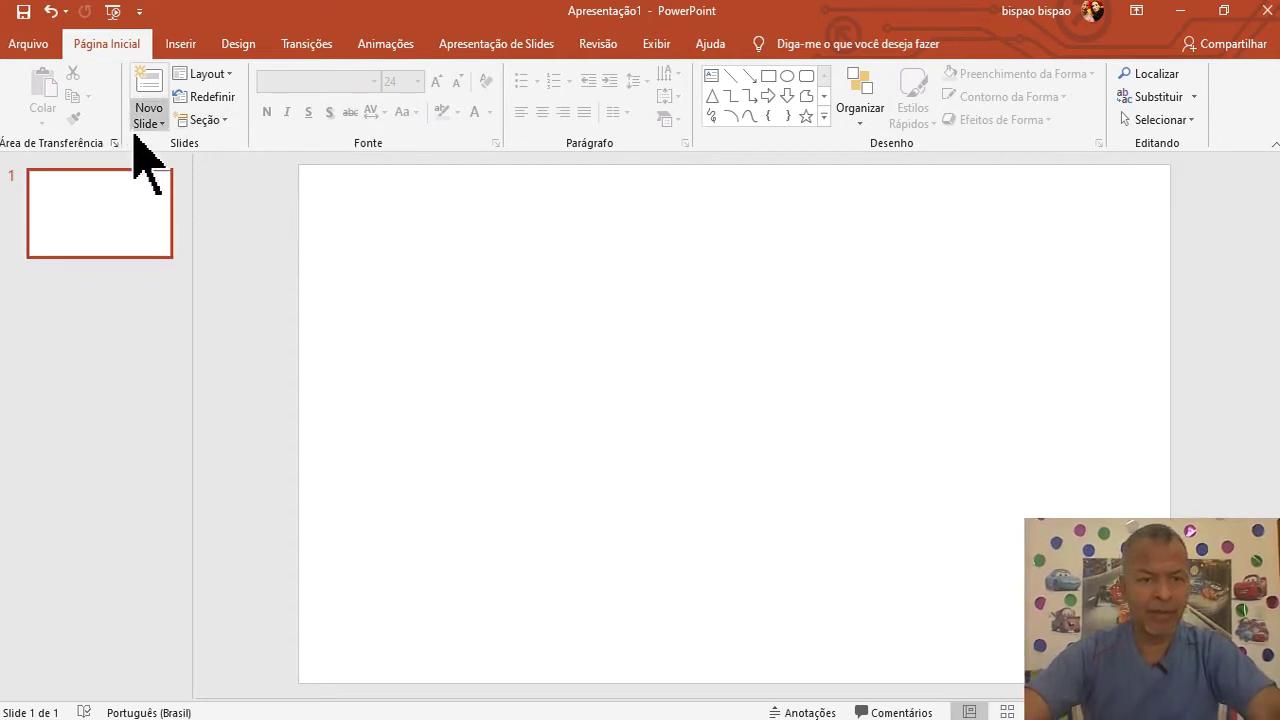
click(232, 48)
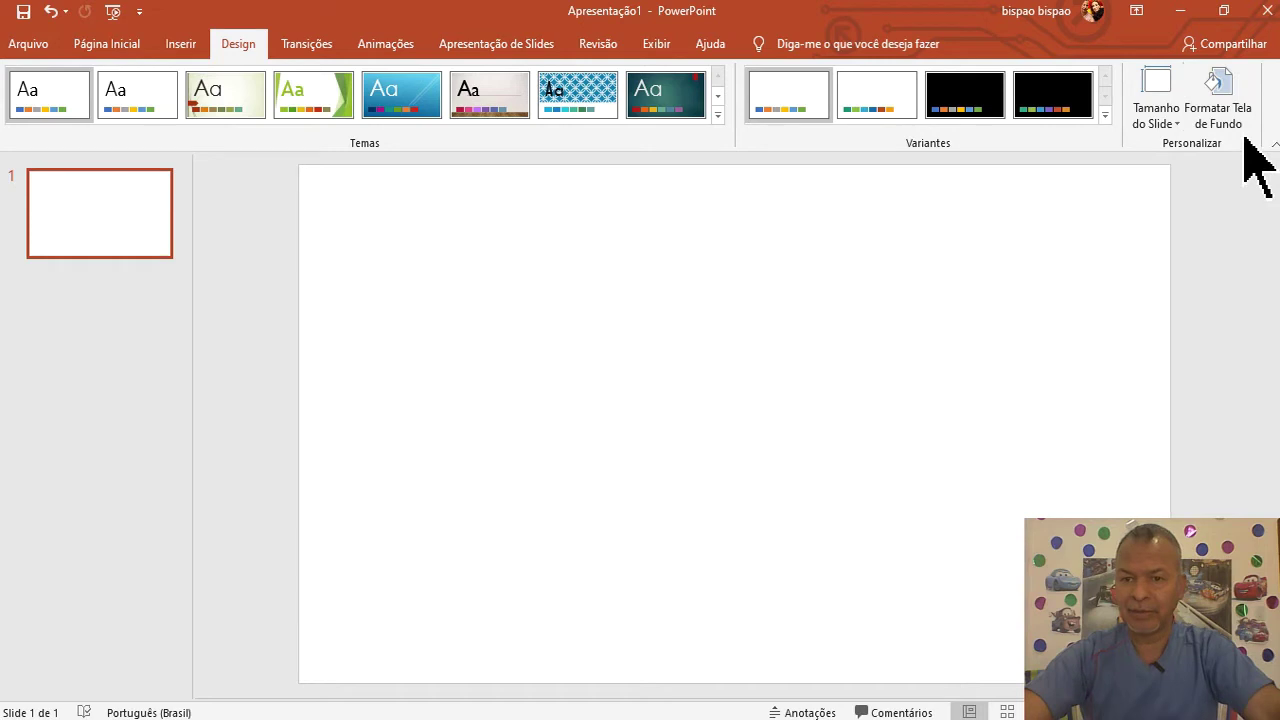
Set the slide background to solid black in Formatar Tela de Fundo and close the pane
click(1231, 101)
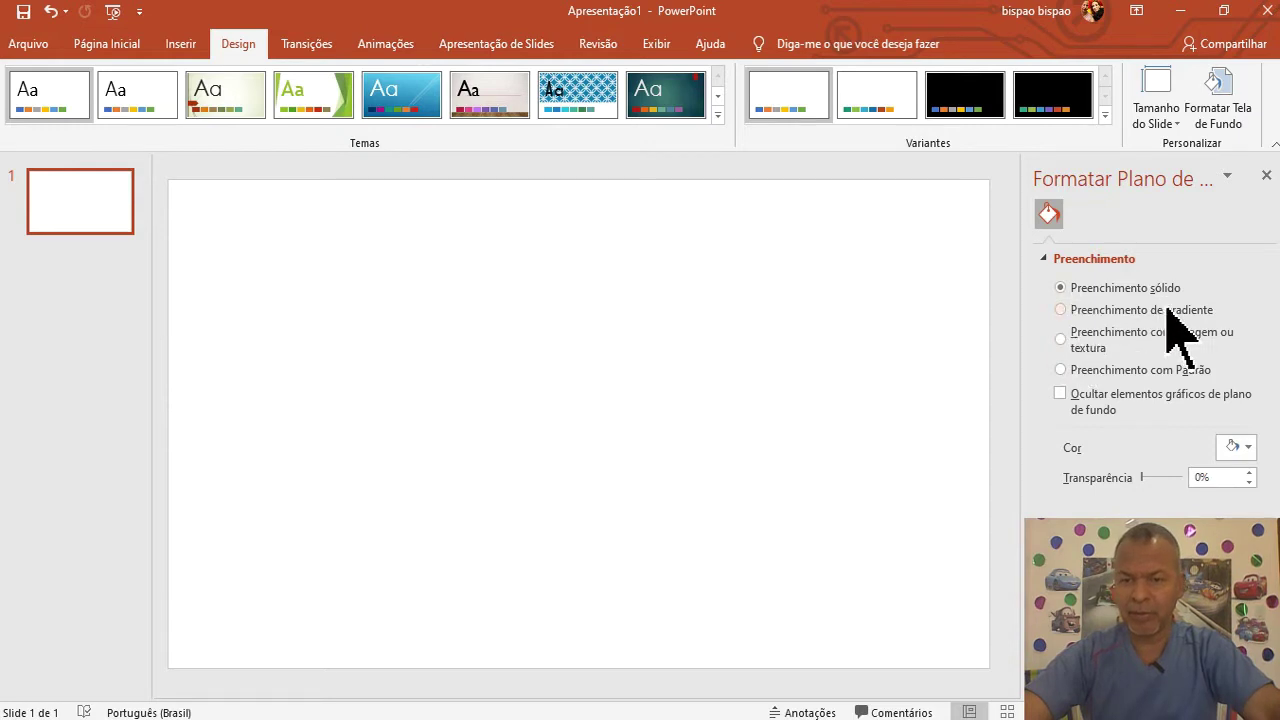
click(1246, 448)
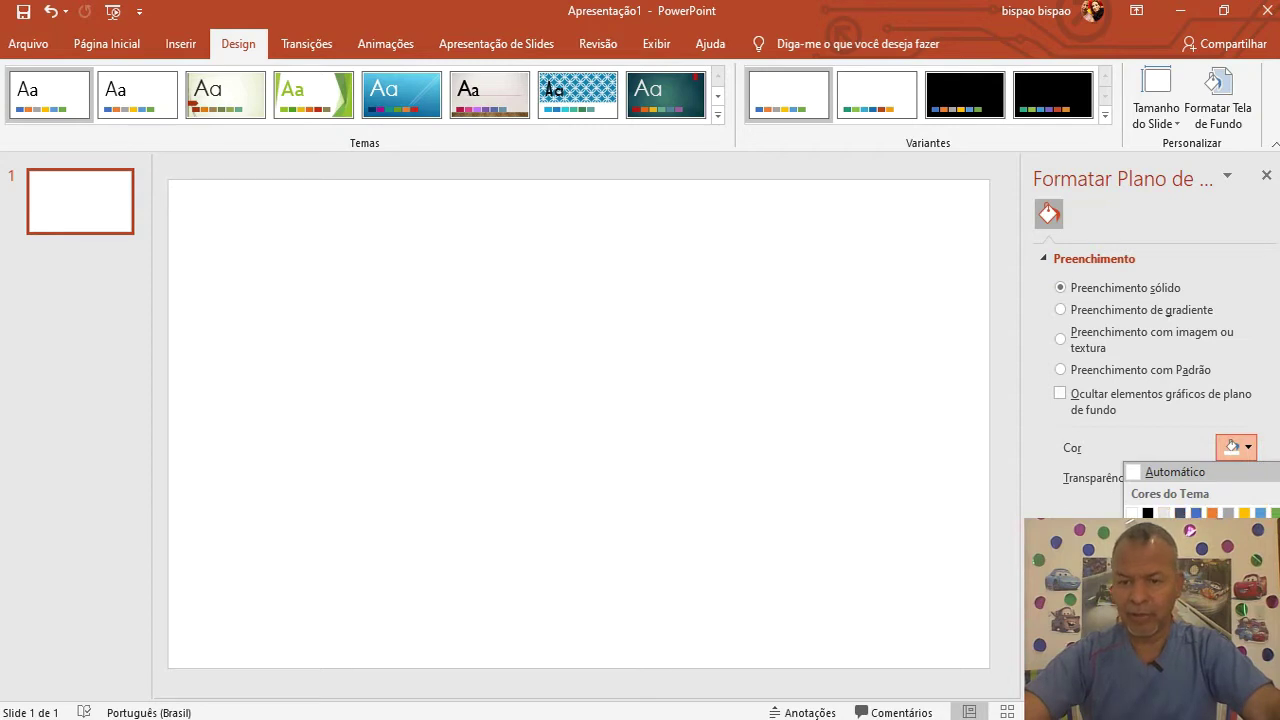
click(1147, 513)
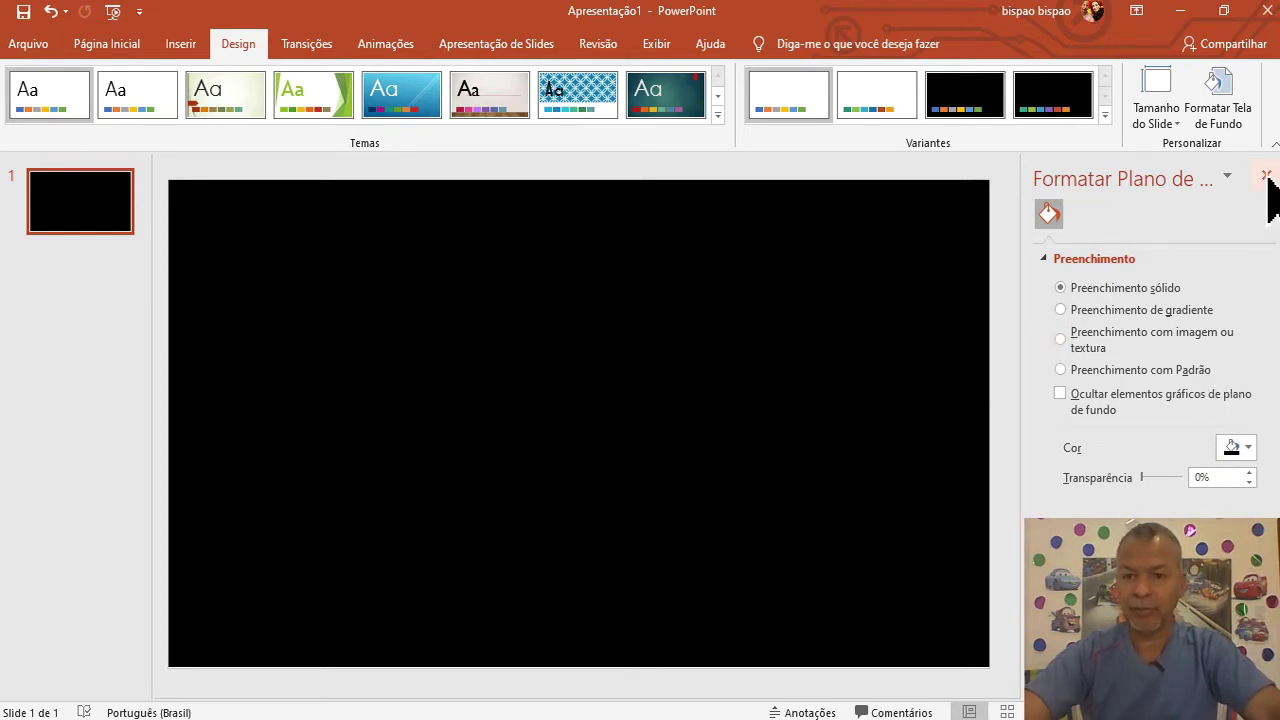
click(1266, 176)
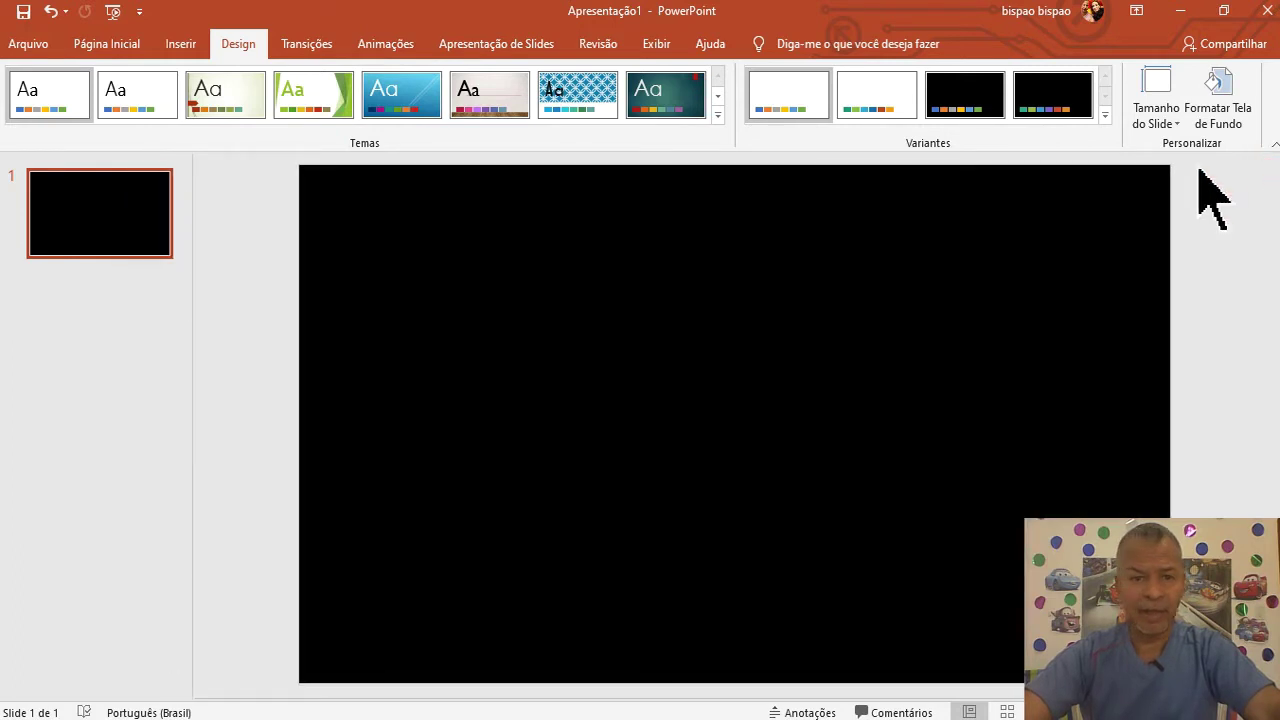
Draw a 9,53 × 16,93 cm rectangle from the slide's top-left corner to its centre
click(106, 44)
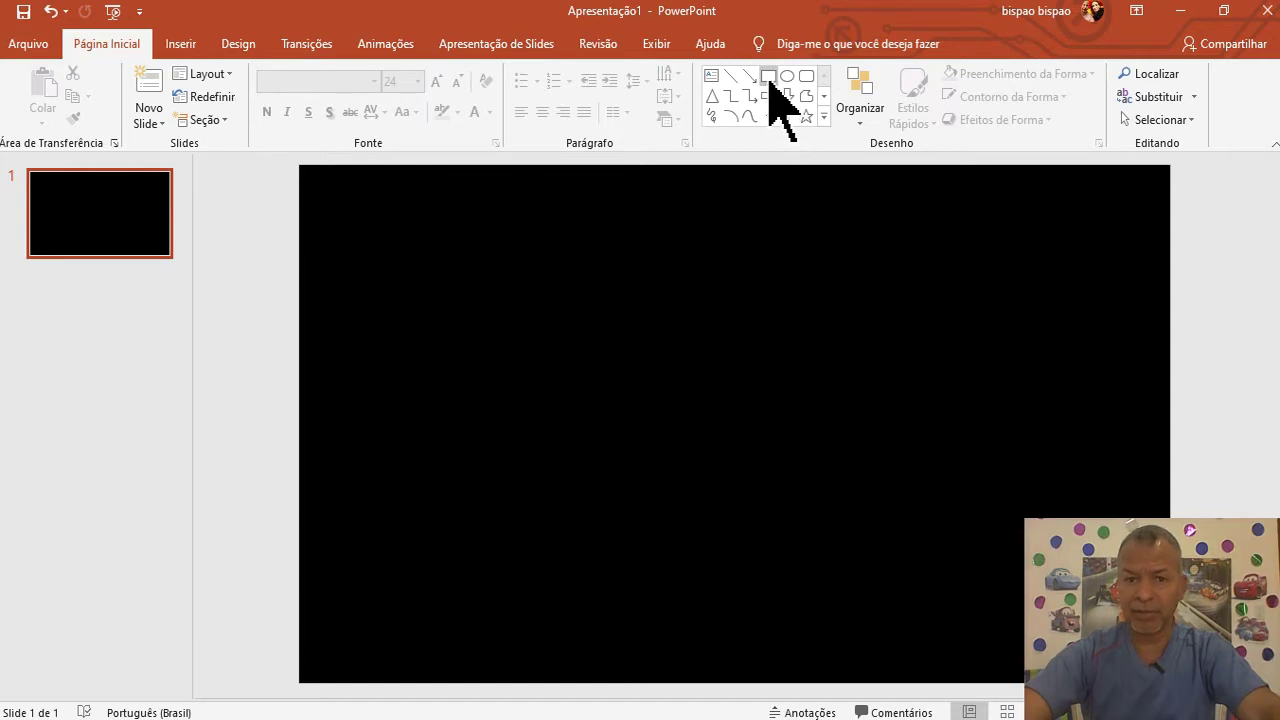
click(768, 76)
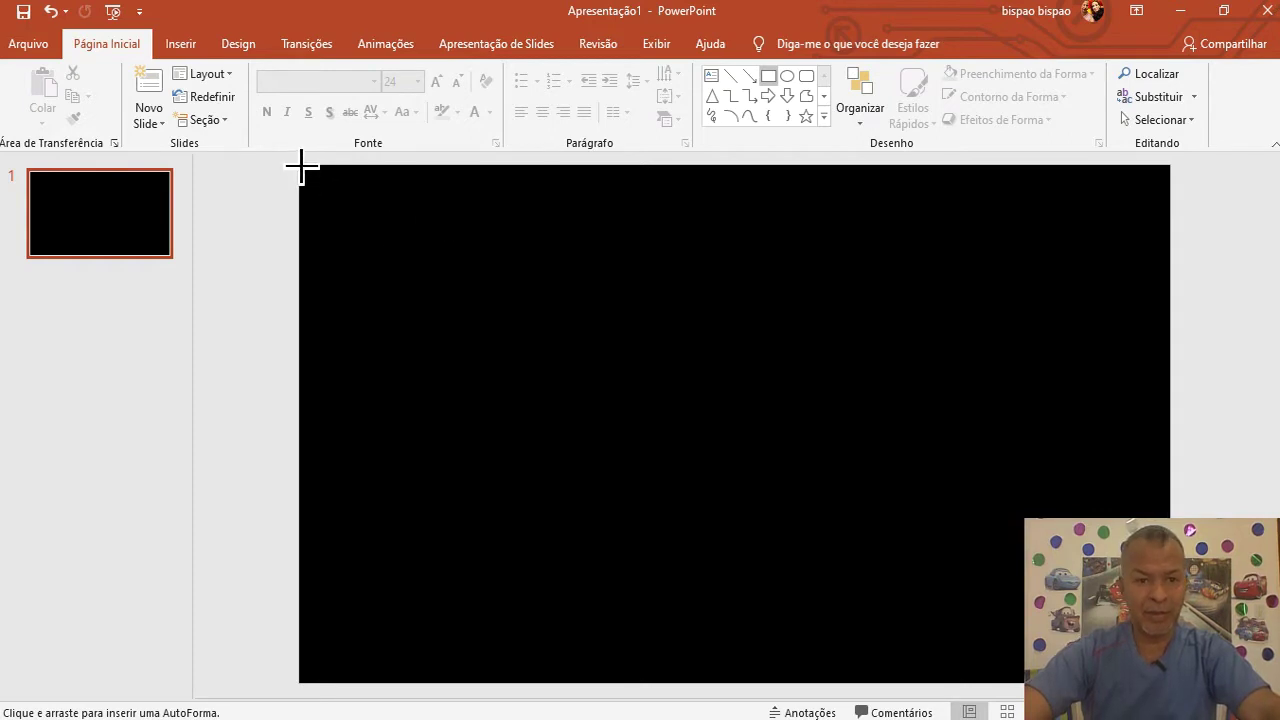
mouse_move(300, 165)
mouse_down()
mouse_move(572, 379)
mouse_move(734, 399)
mouse_up()
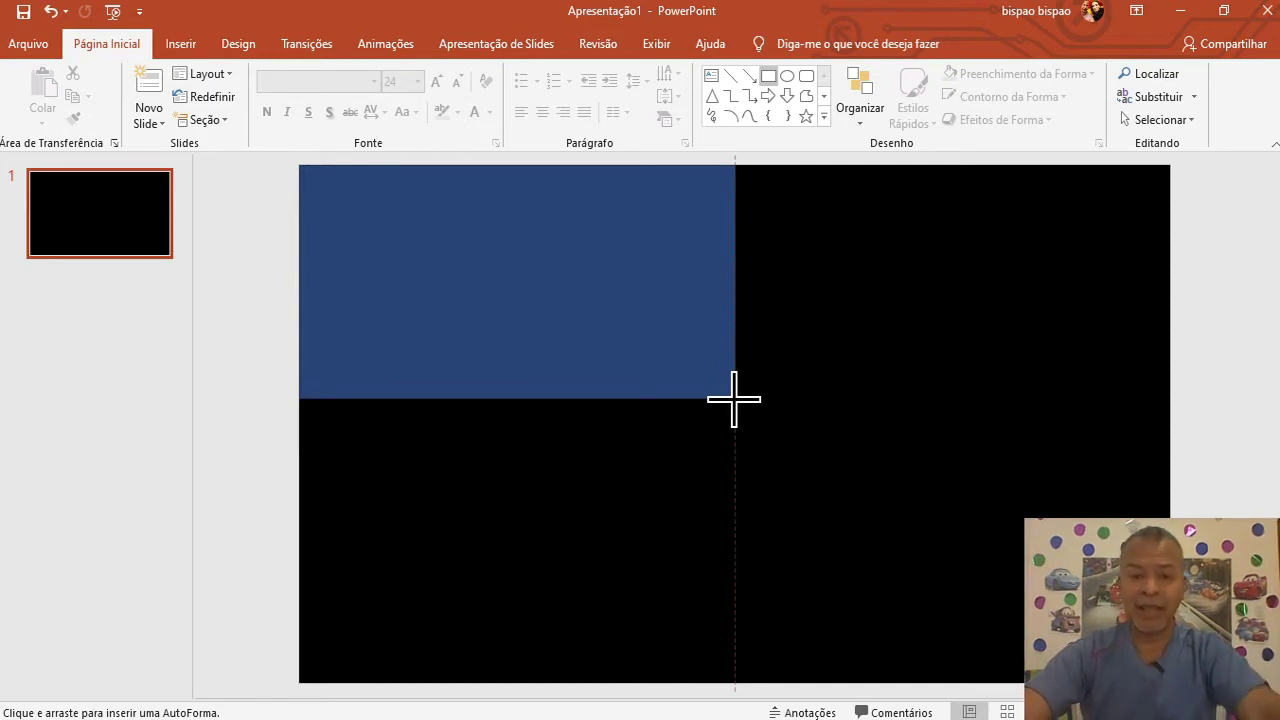
drag(734, 399, 736, 424)
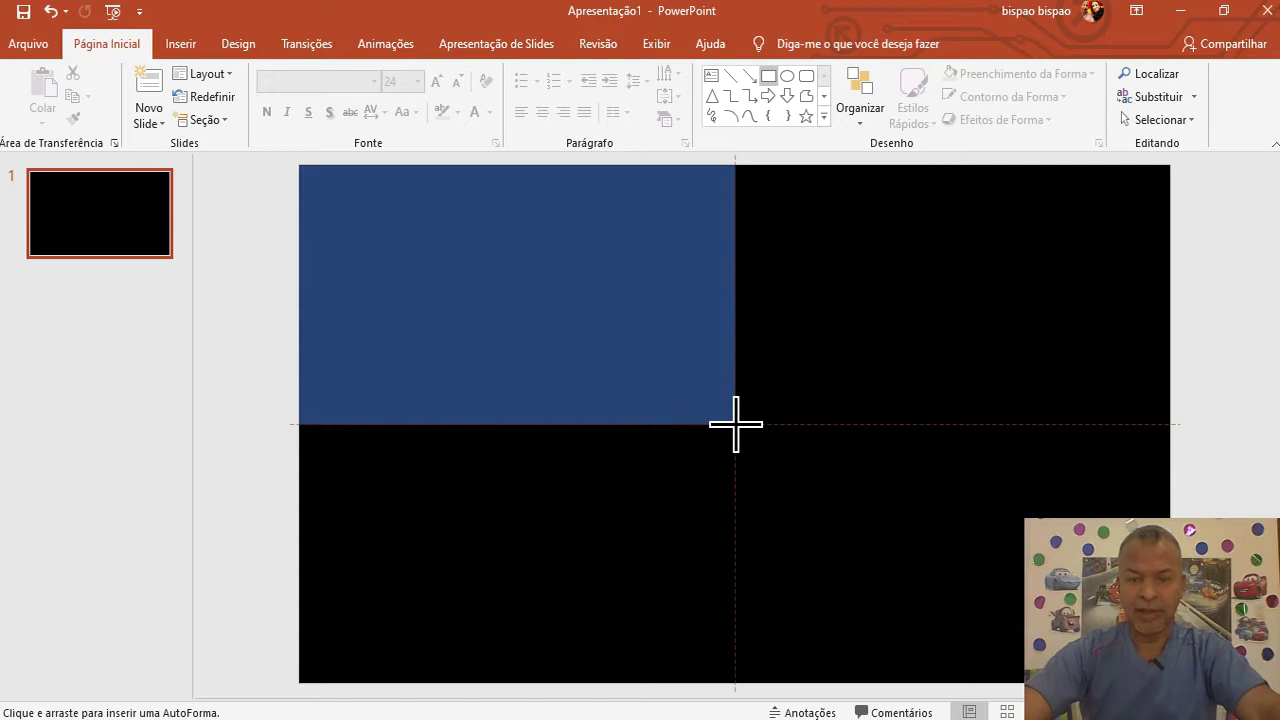
drag(736, 424, 736, 424)
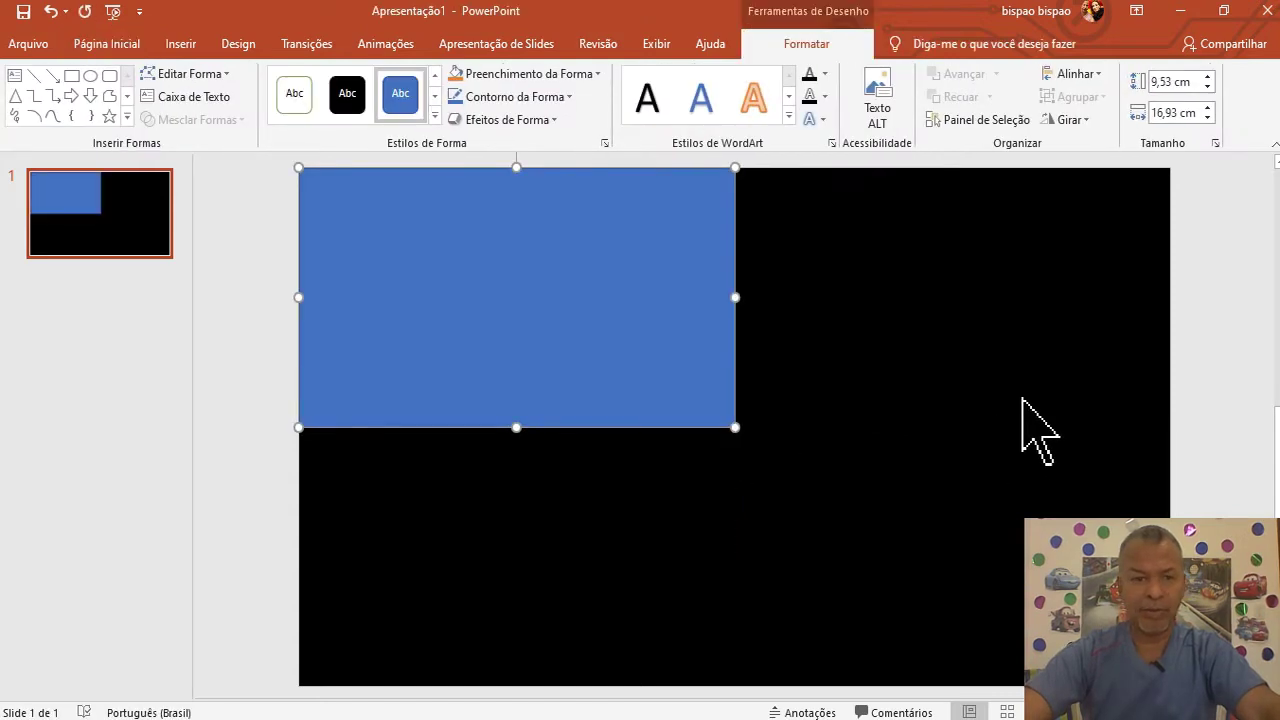
Copy the blue rectangle and paste a copy into the top-right quarter
right_click(551, 303)
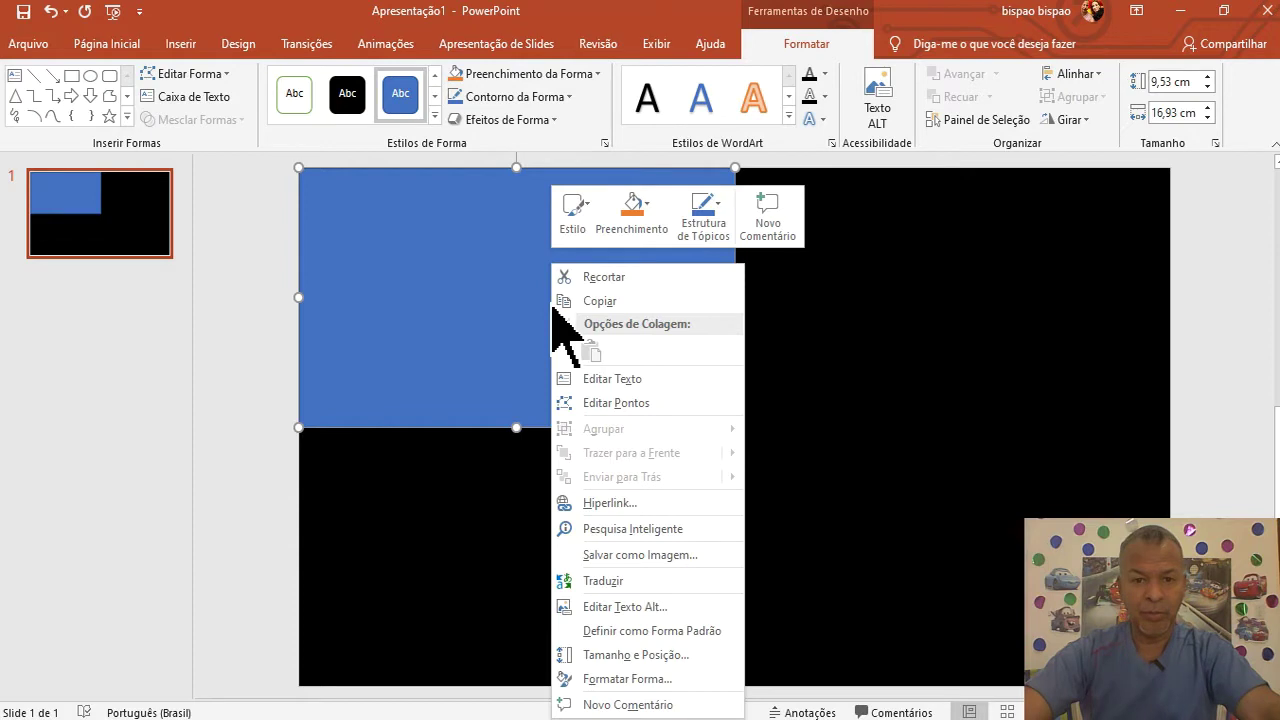
click(606, 302)
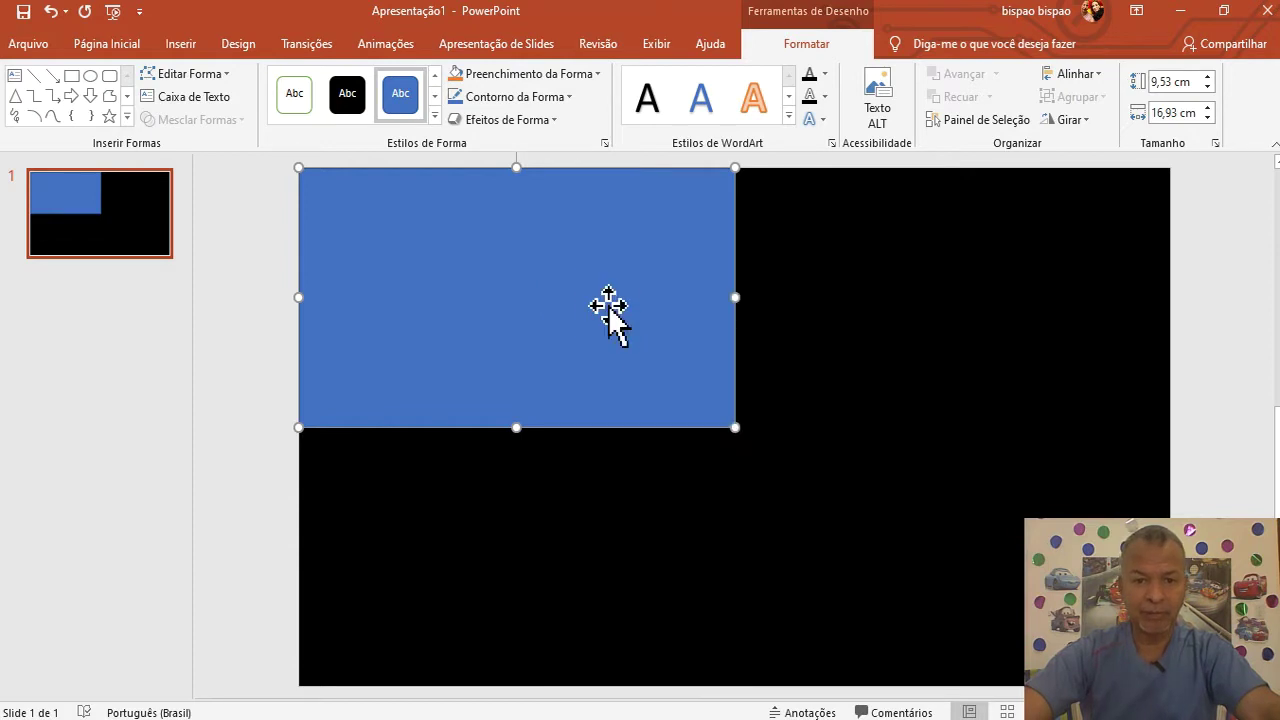
right_click(898, 318)
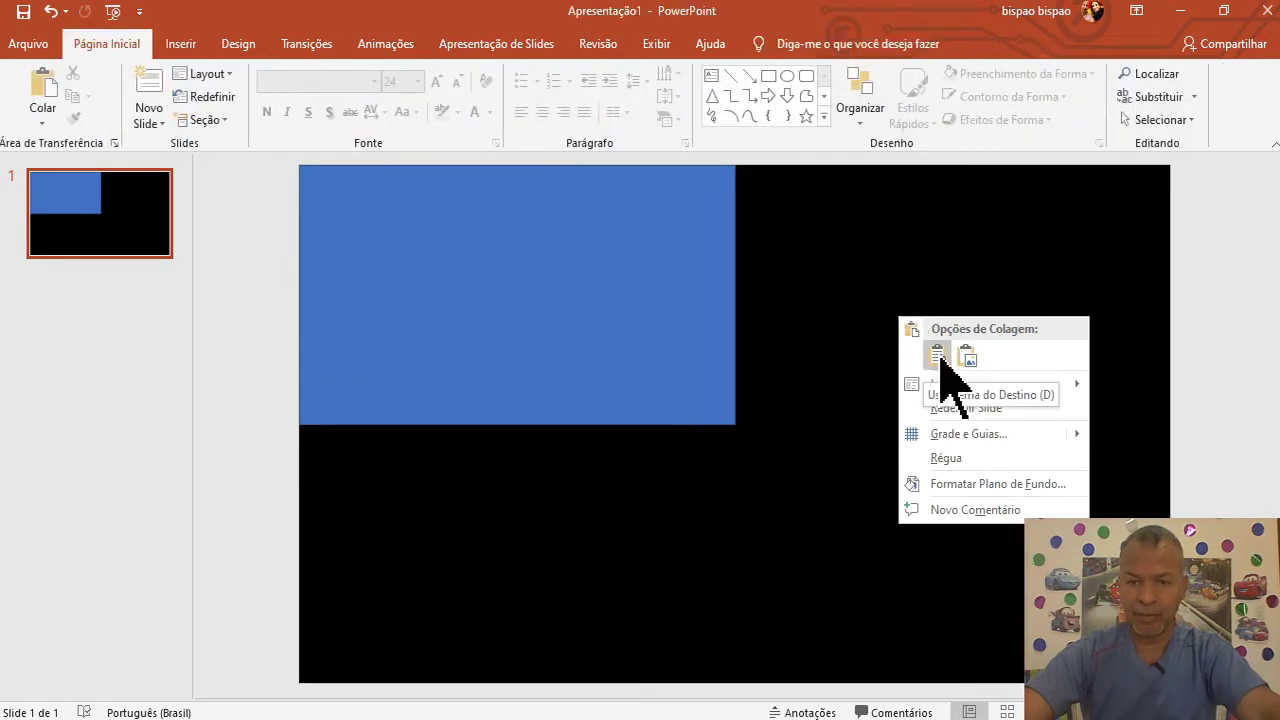
click(938, 355)
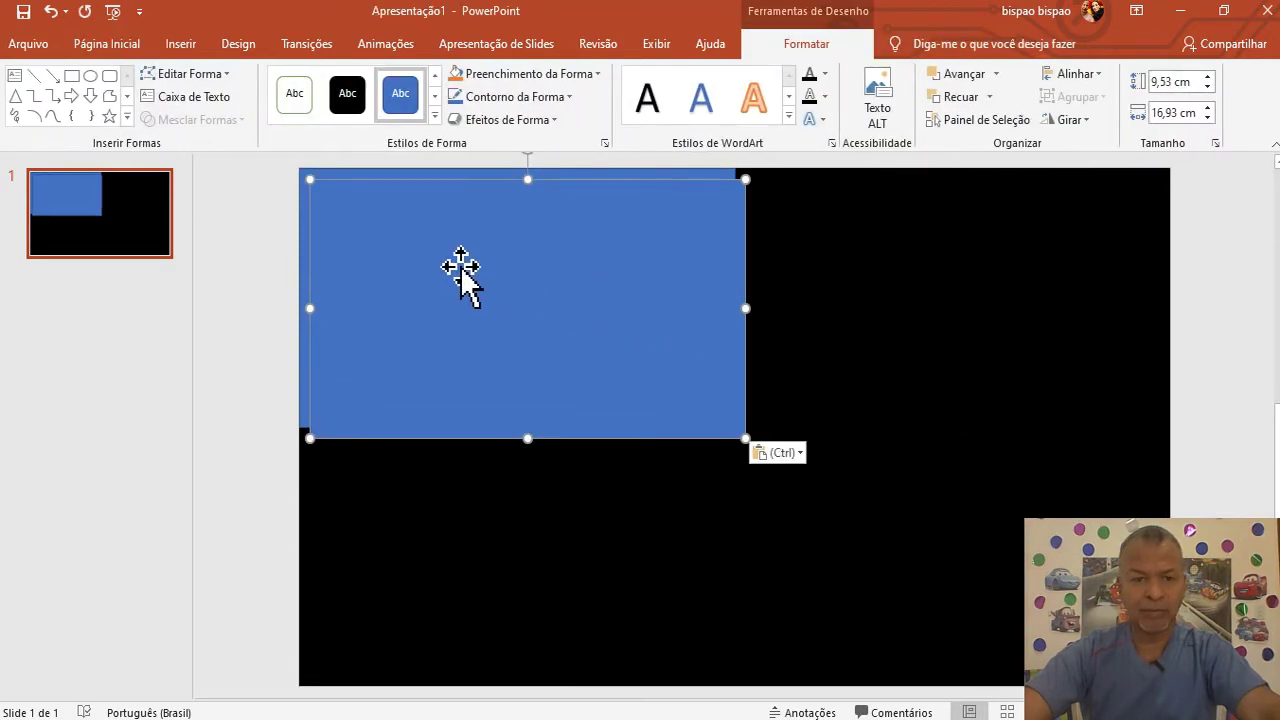
drag(461, 268, 884, 258)
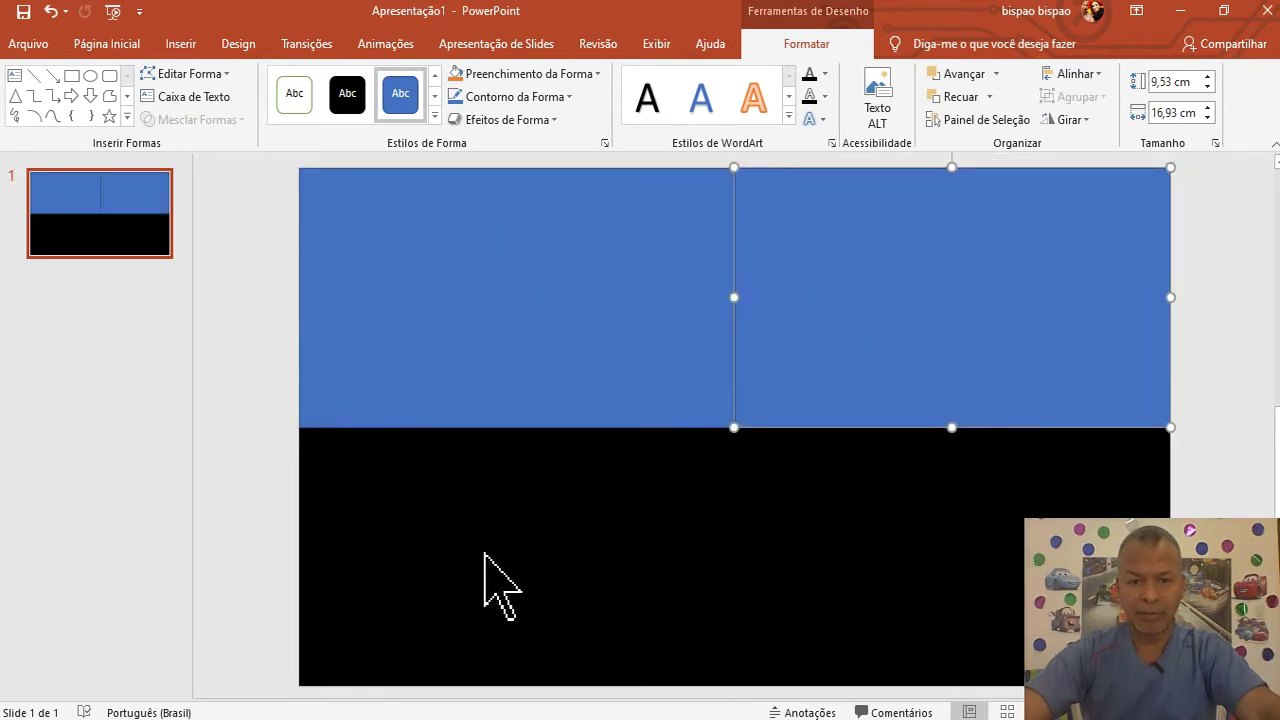
Paste two more copies over the bottom-left and bottom-right quarters
right_click(500, 482)
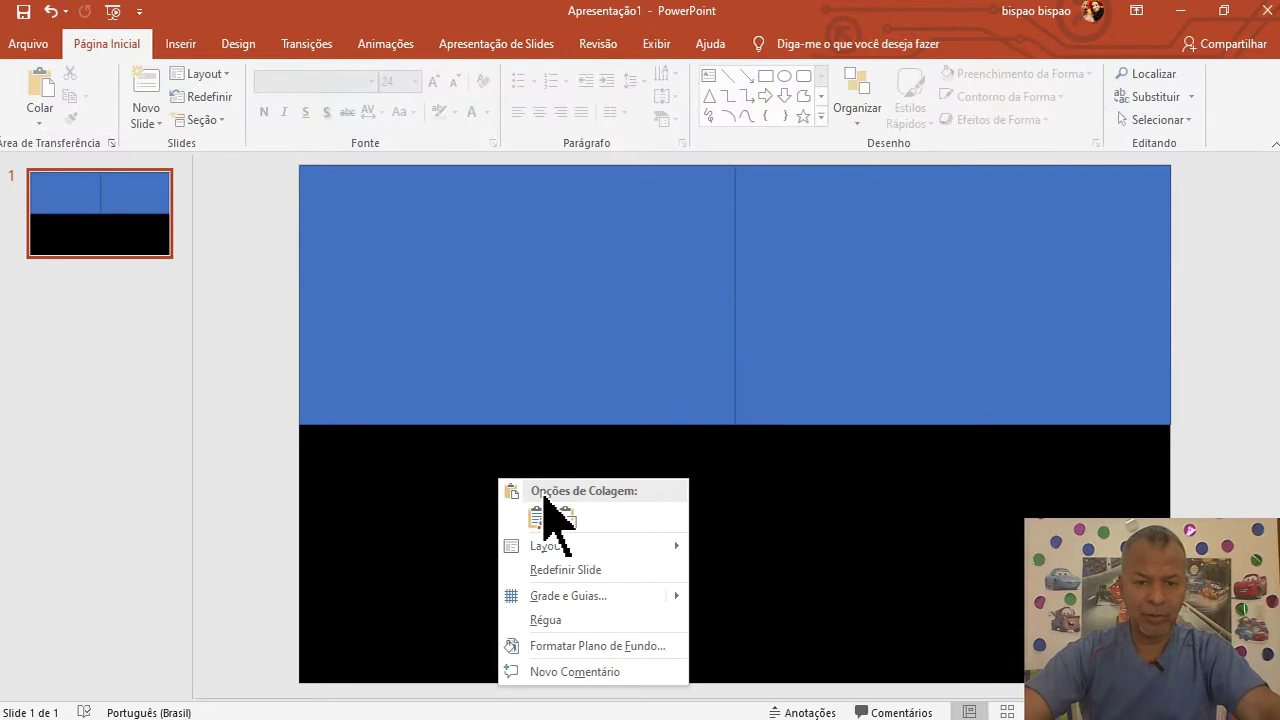
click(530, 514)
mouse_move(391, 245)
mouse_down()
mouse_move(463, 334)
mouse_move(391, 503)
mouse_move(380, 486)
mouse_up()
right_click(510, 266)
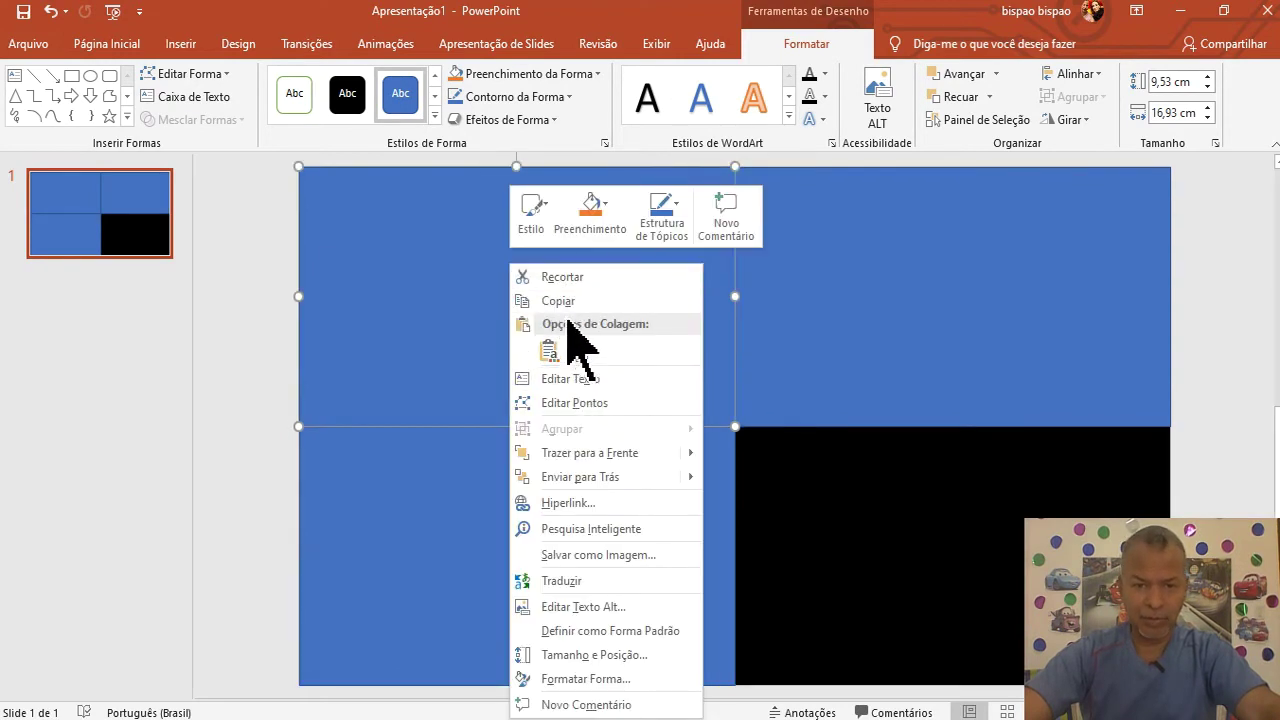
click(548, 350)
drag(491, 300, 897, 531)
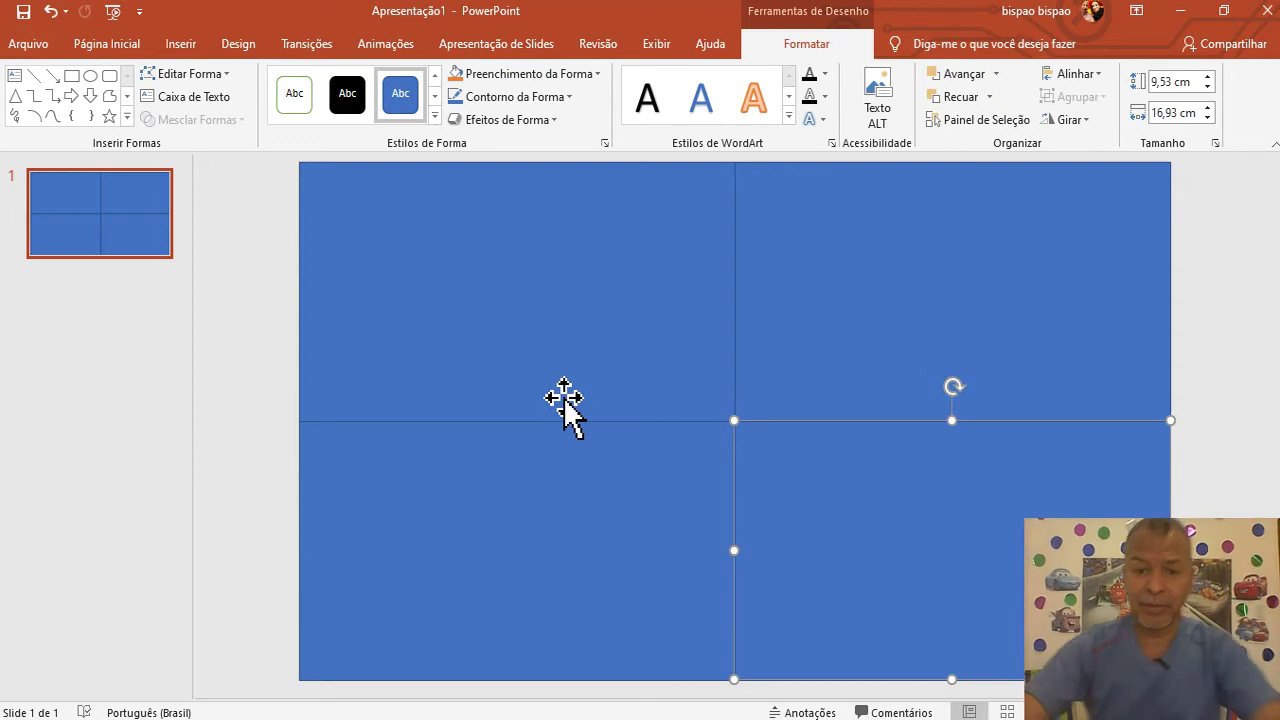
Select the top-right rectangle and pick the Isosceles Triangle shape
click(570, 360)
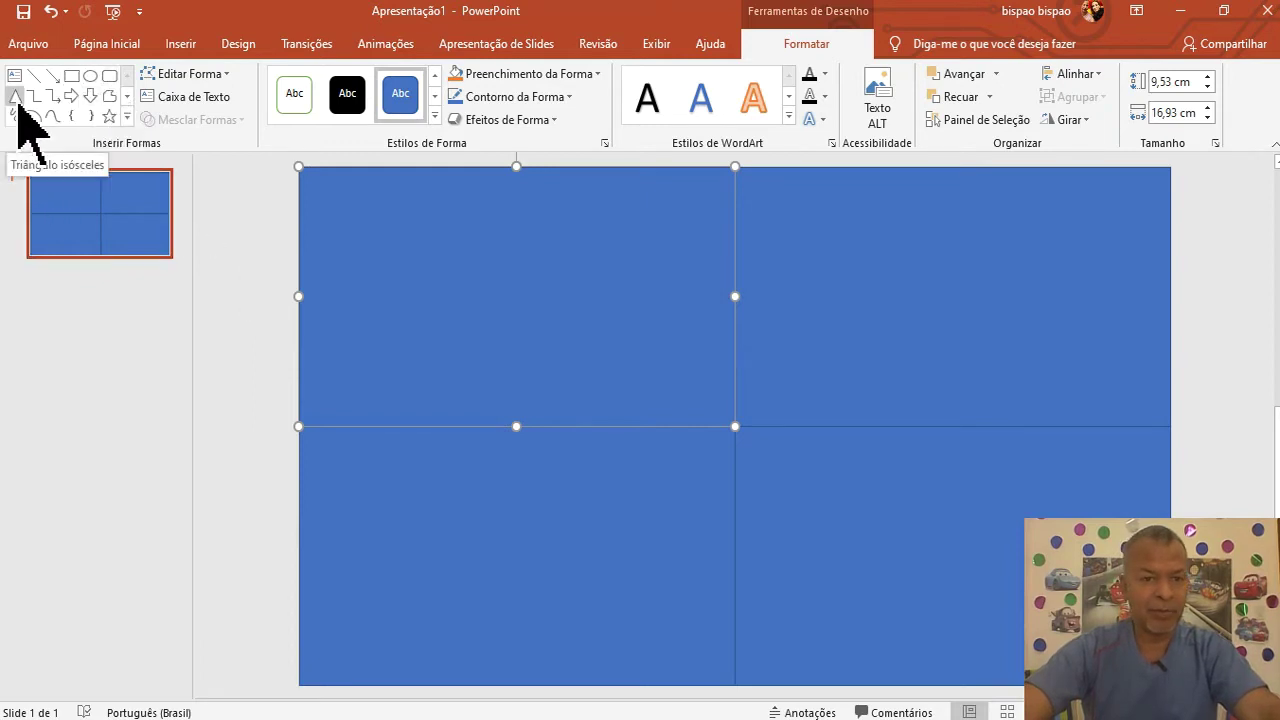
click(889, 290)
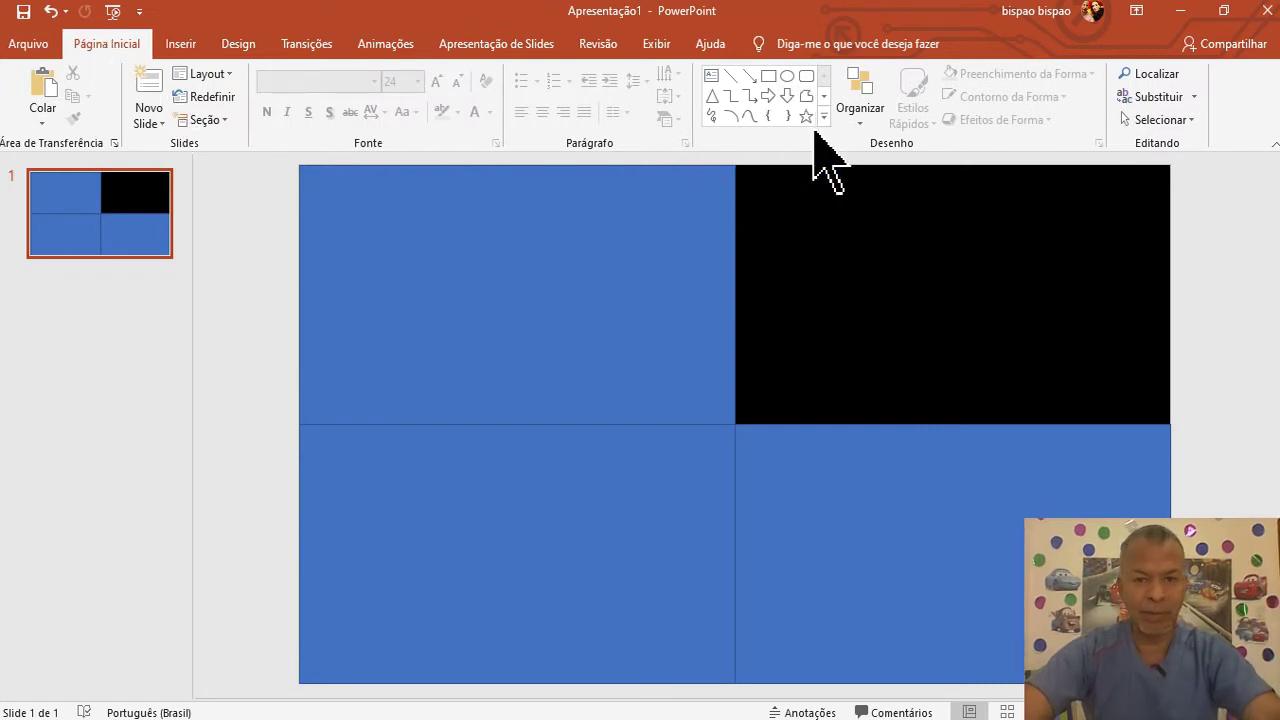
click(711, 97)
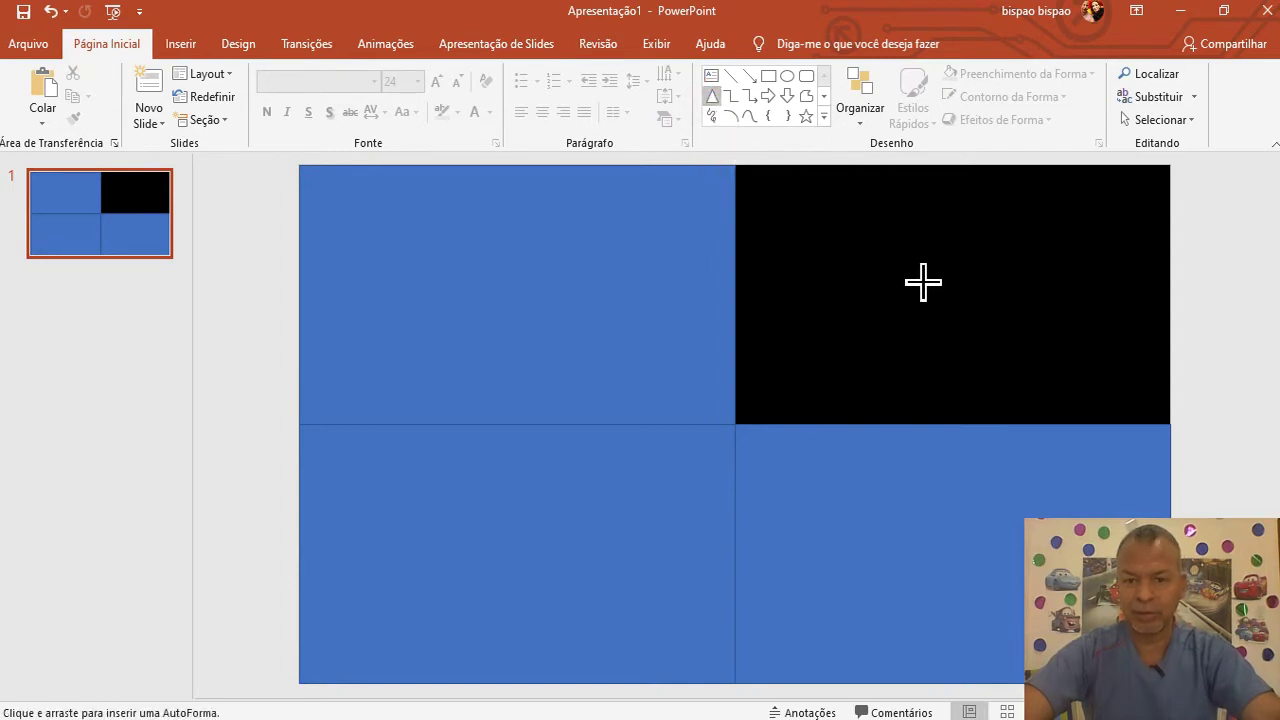
Draw an isosceles triangle on the top-right tile and stretch it to fill the tile
drag(921, 281, 998, 350)
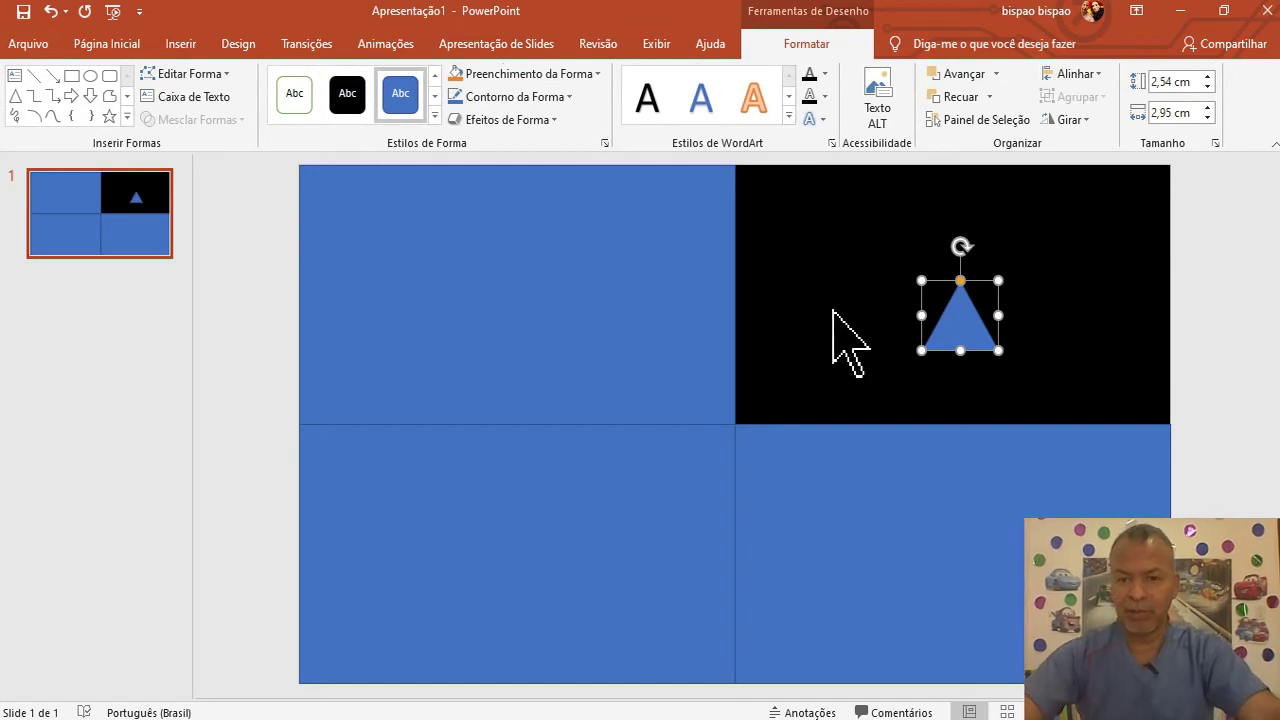
drag(998, 280, 1108, 209)
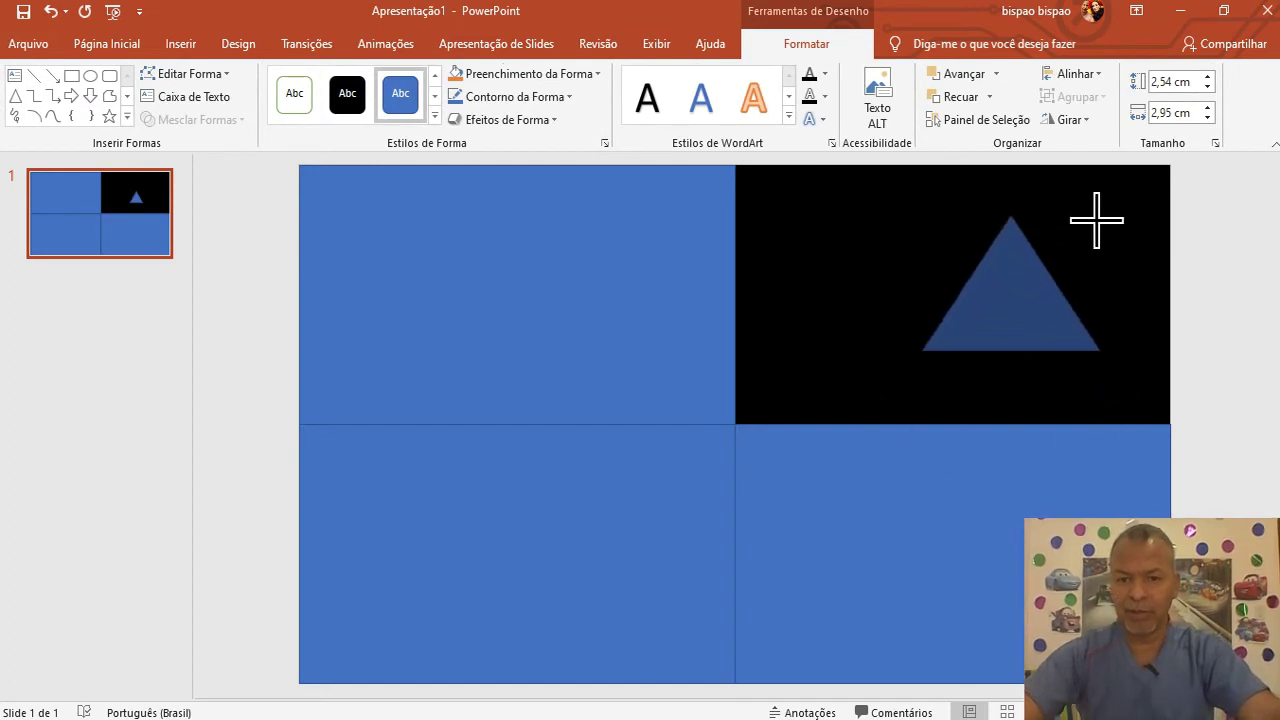
drag(921, 350, 828, 376)
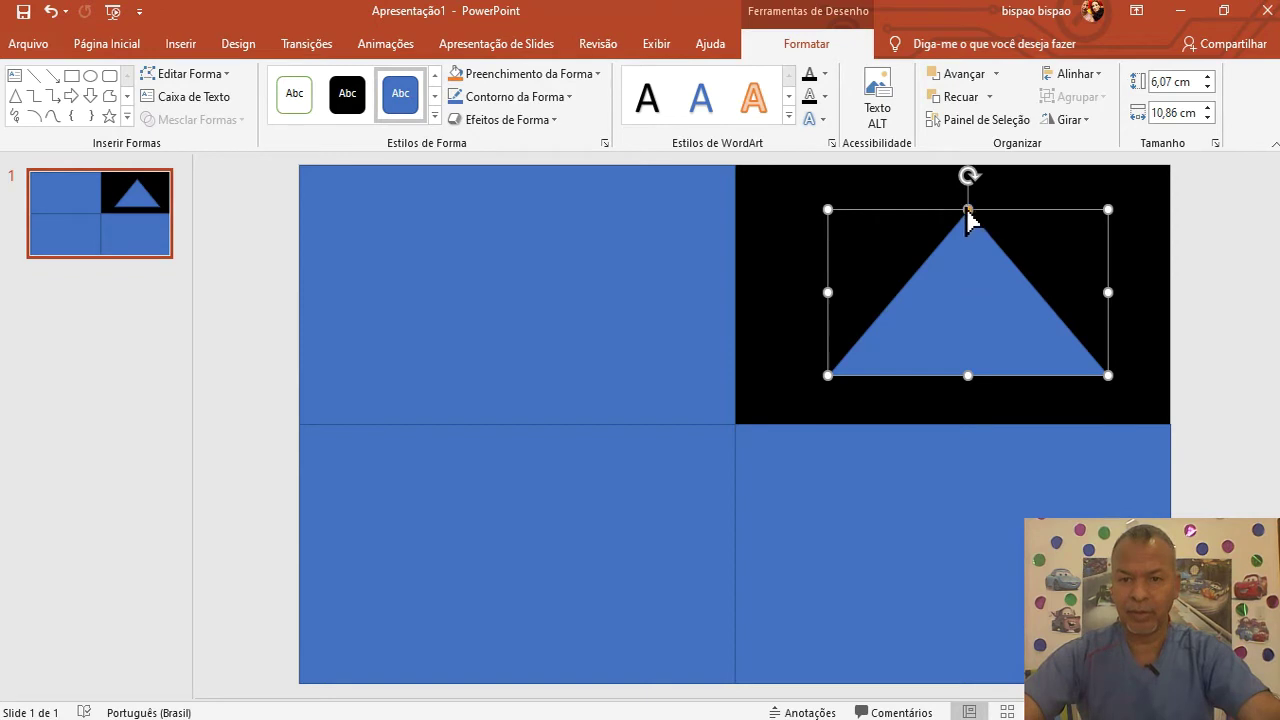
drag(968, 210, 963, 210)
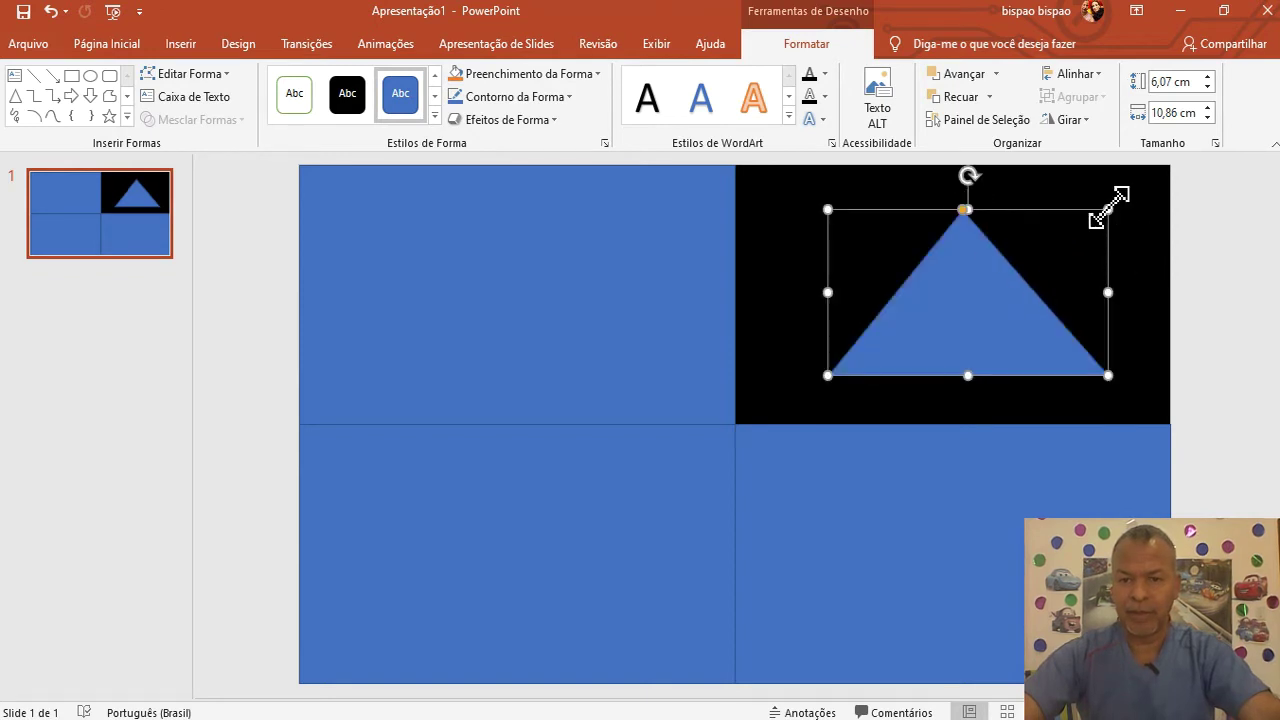
drag(1108, 210, 1145, 182)
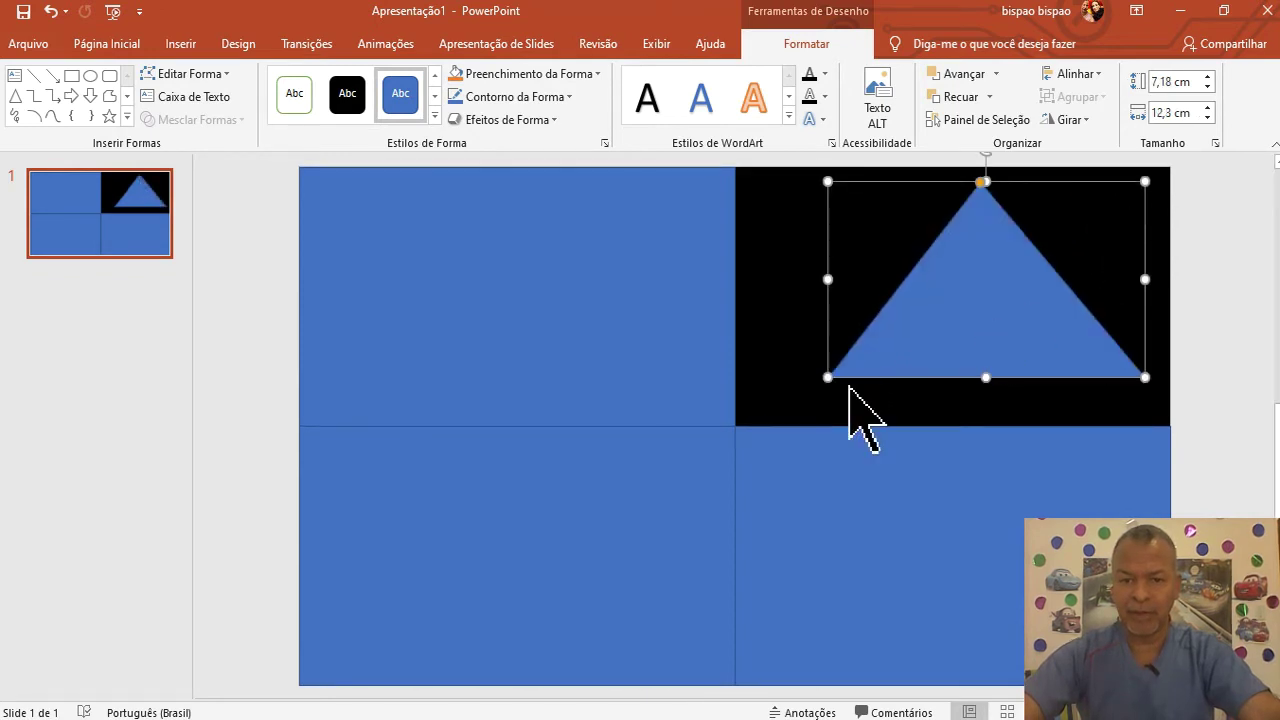
drag(828, 378, 752, 413)
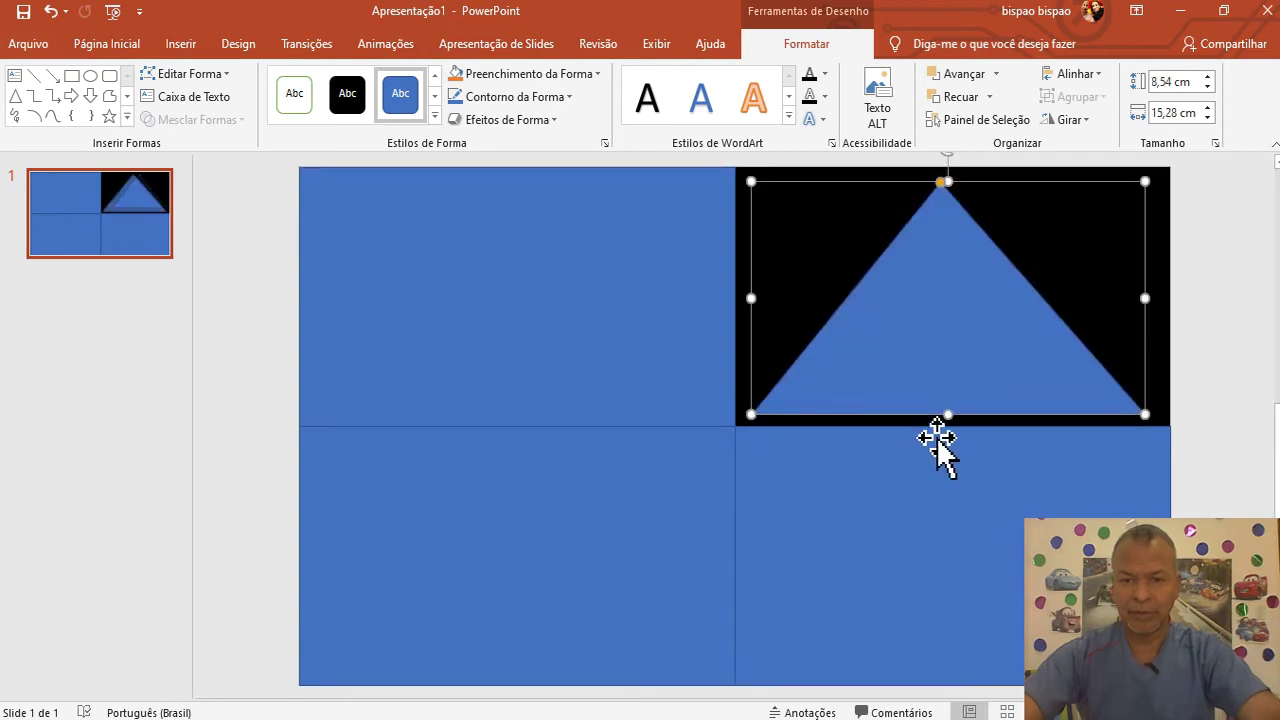
Select the bottom-right rectangle and scroll down the Página Inicial shapes gallery
click(1045, 478)
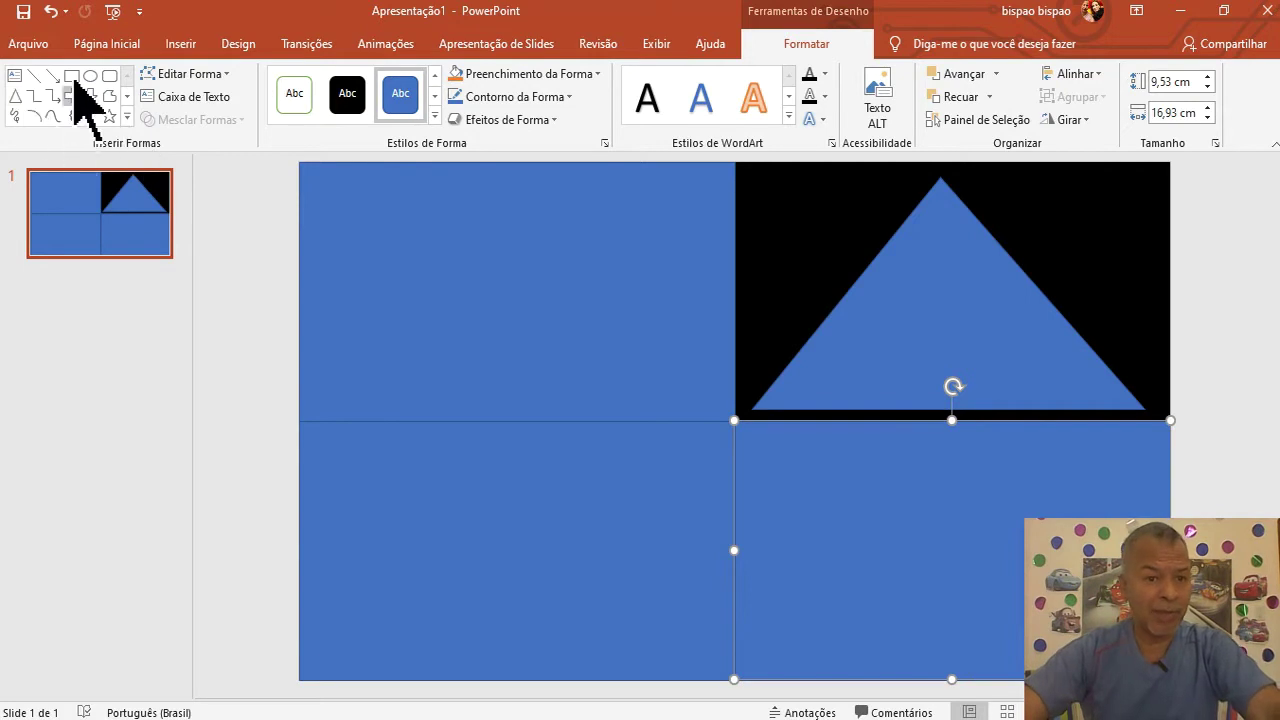
click(101, 48)
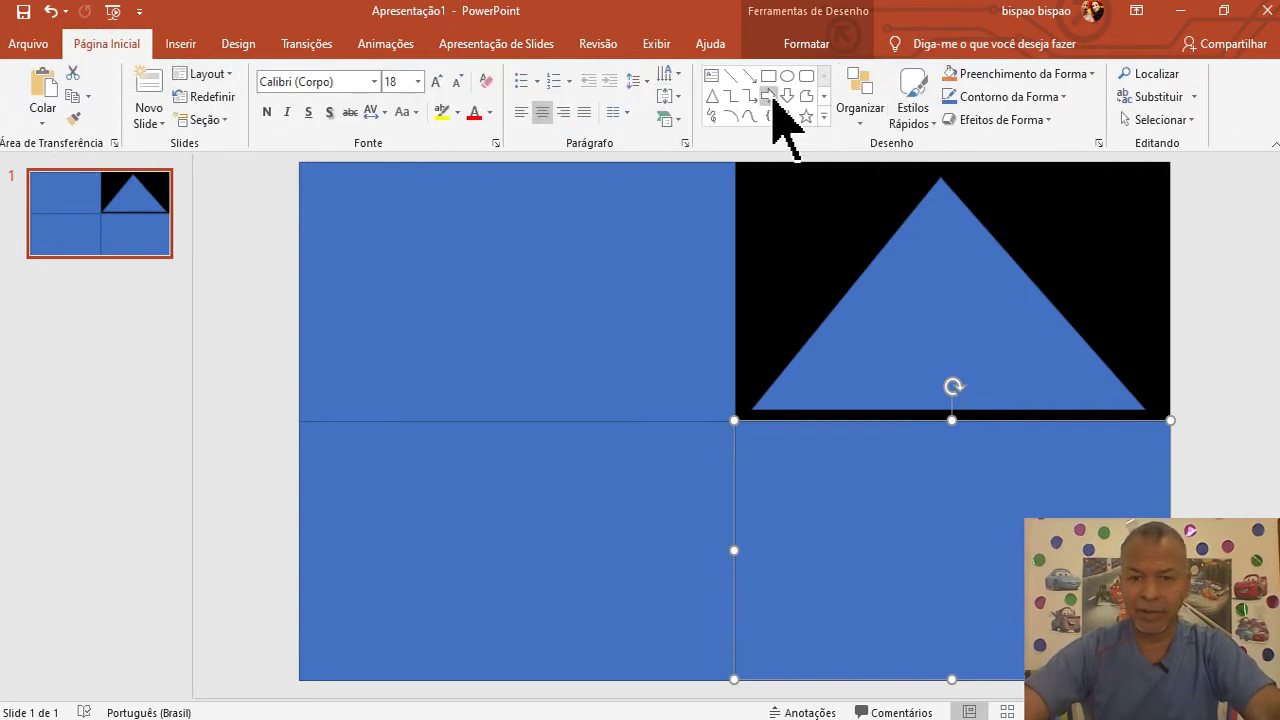
click(823, 97)
click(823, 97)
click(823, 97)
click(823, 97)
Scroll down and back up through the shapes gallery
click(823, 97)
click(823, 97)
click(823, 97)
click(823, 97)
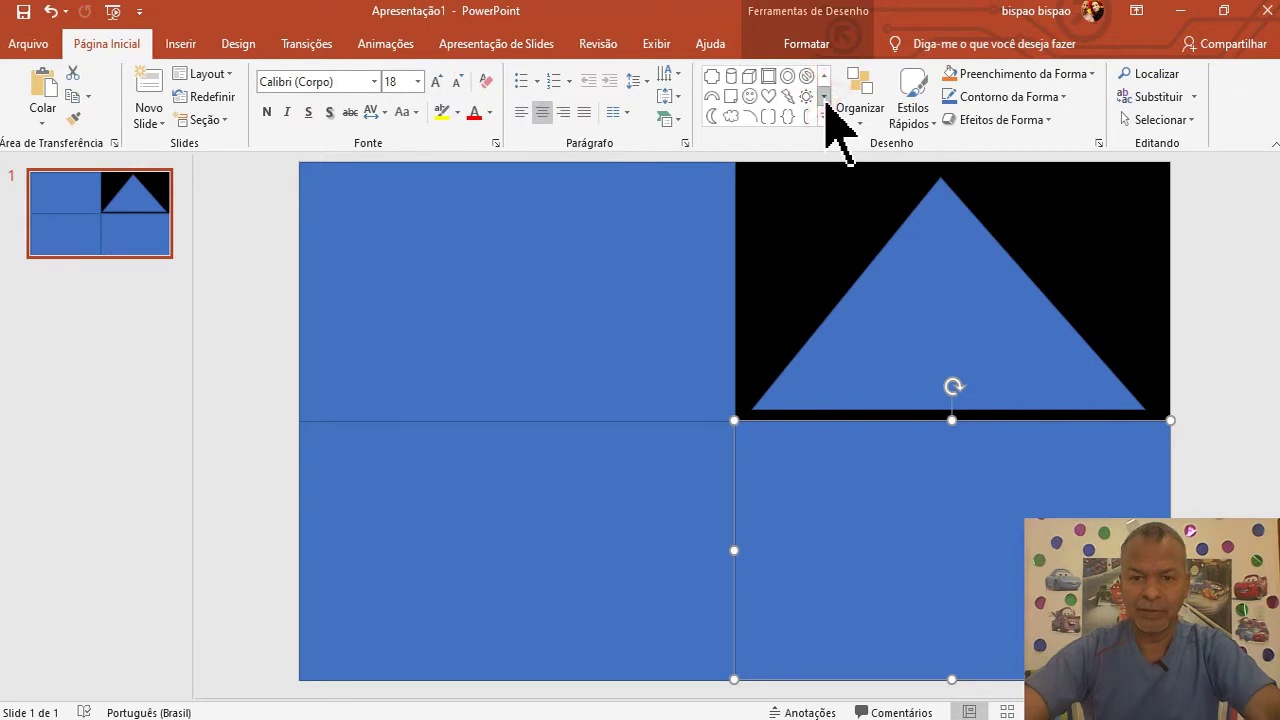
click(824, 77)
click(824, 77)
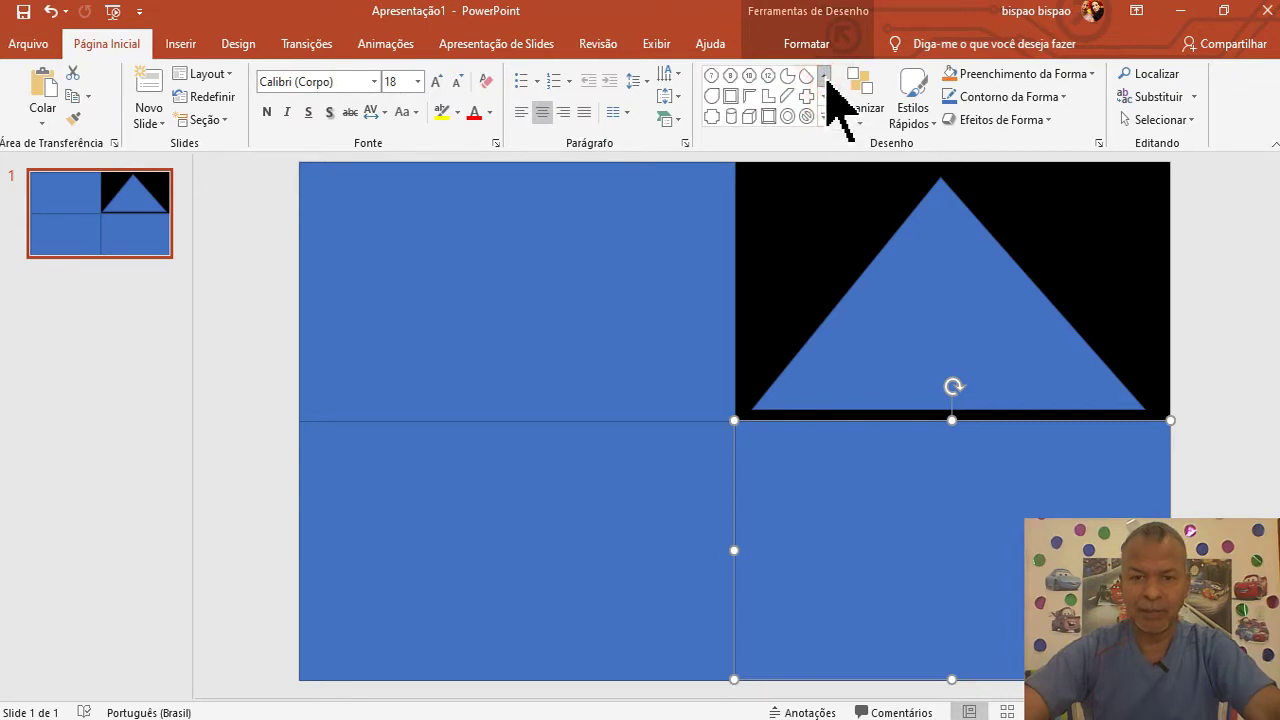
Undo the triangle resizes, the triangle itself and the top-right black fill
click(50, 12)
click(50, 12)
click(50, 12)
click(50, 12)
click(50, 12)
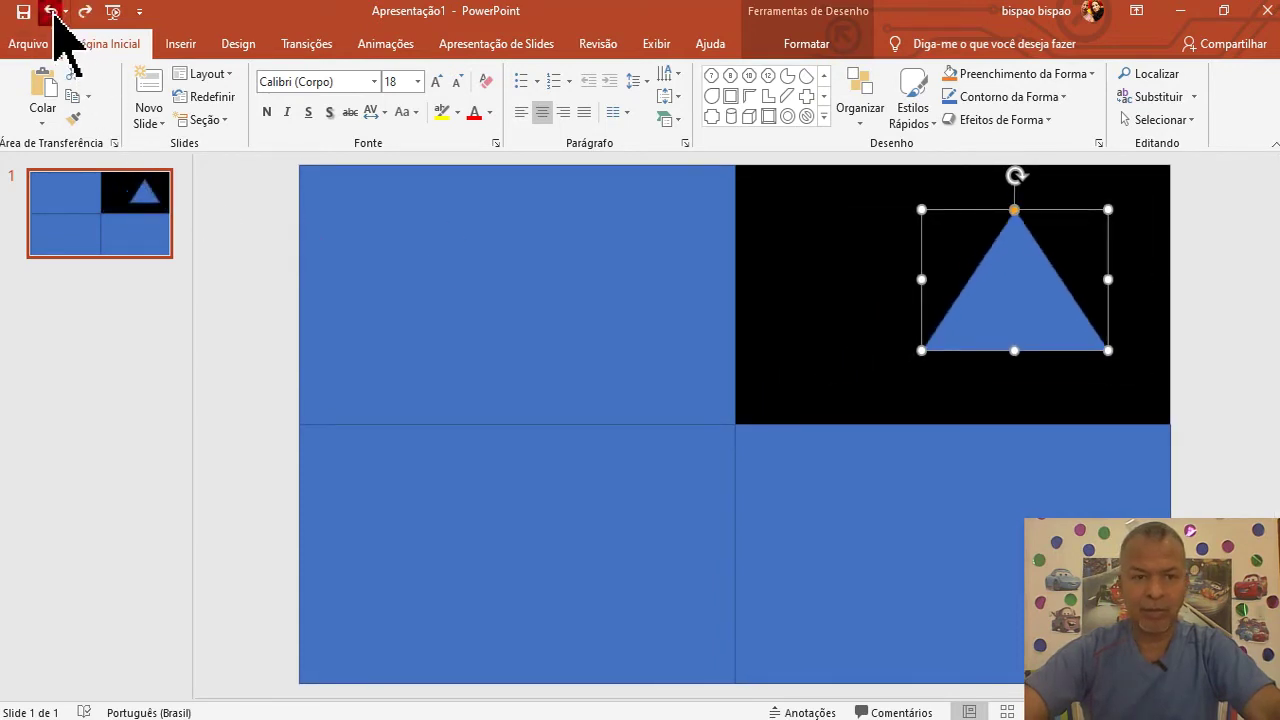
click(52, 12)
click(52, 12)
click(52, 12)
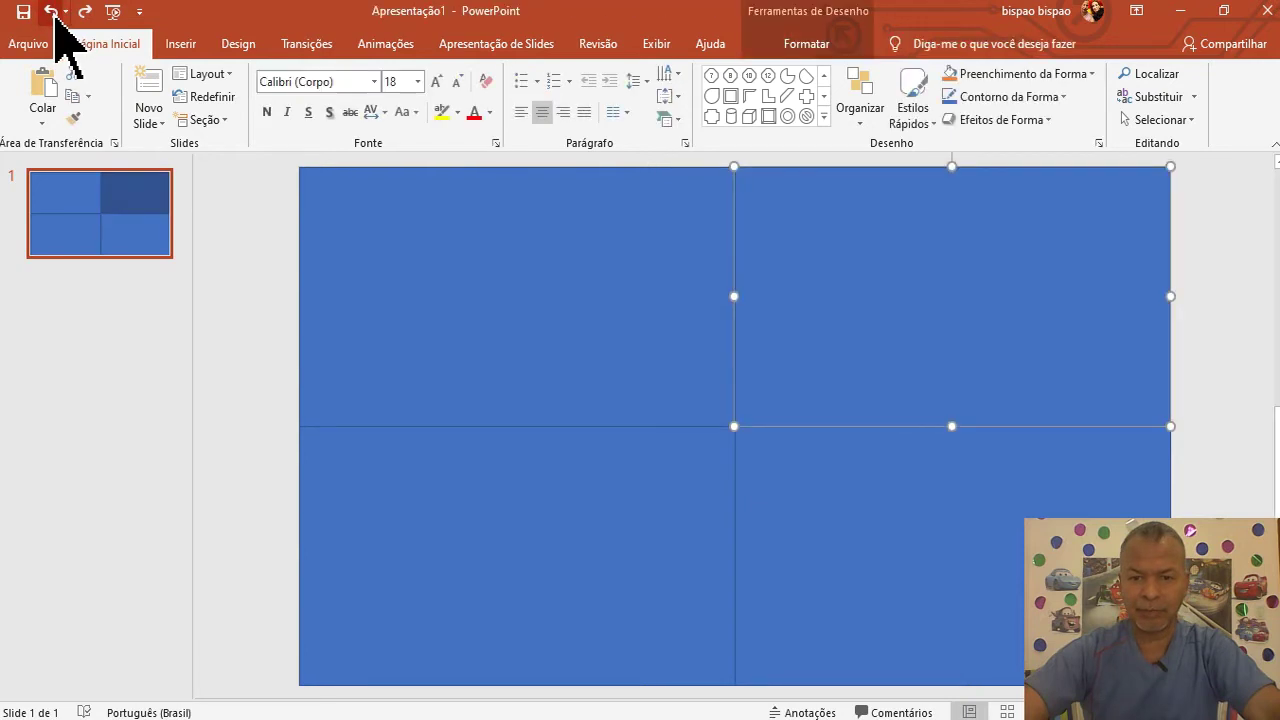
click(886, 549)
click(659, 380)
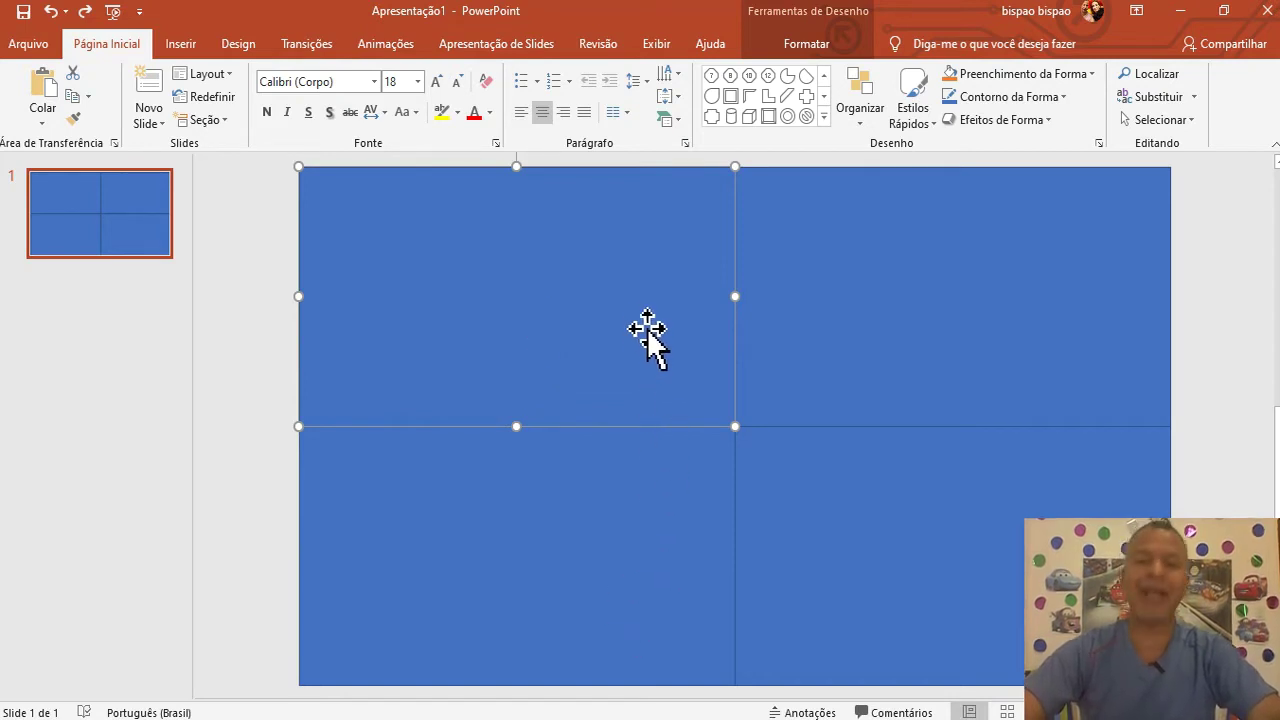
click(565, 565)
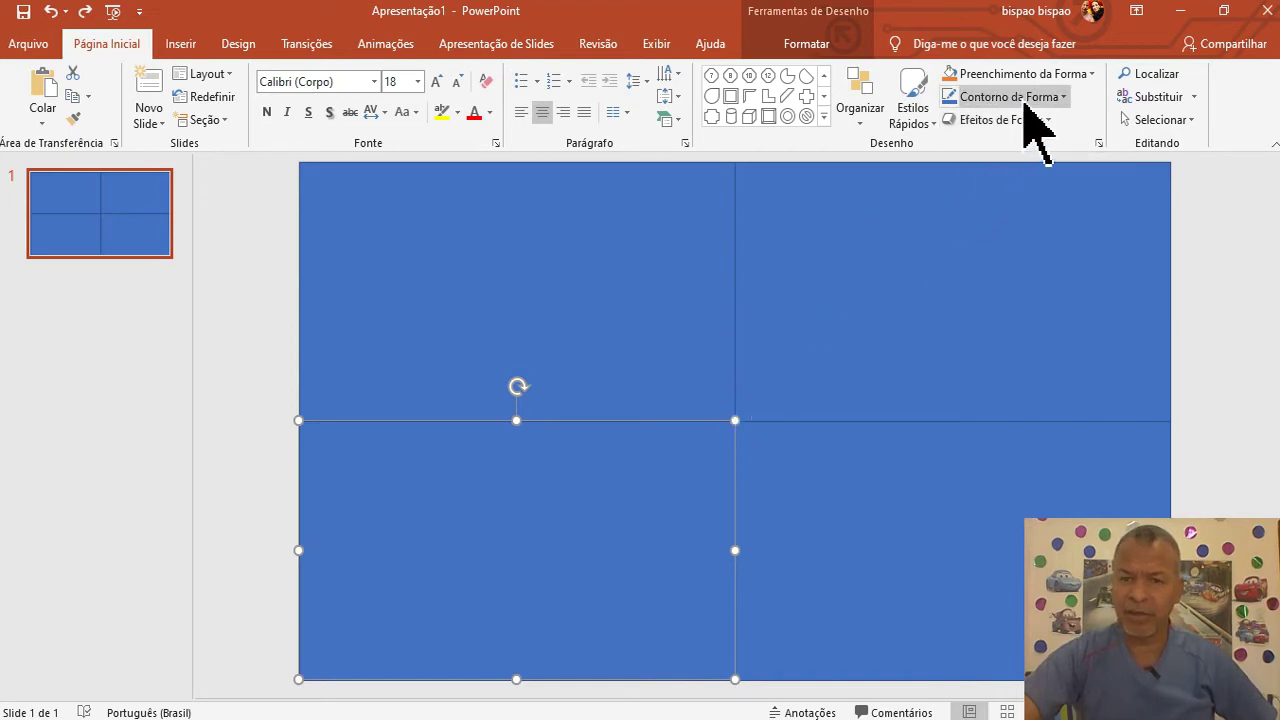
Set Sem Contorno on the bottom-left and top-left rectangles
click(1024, 104)
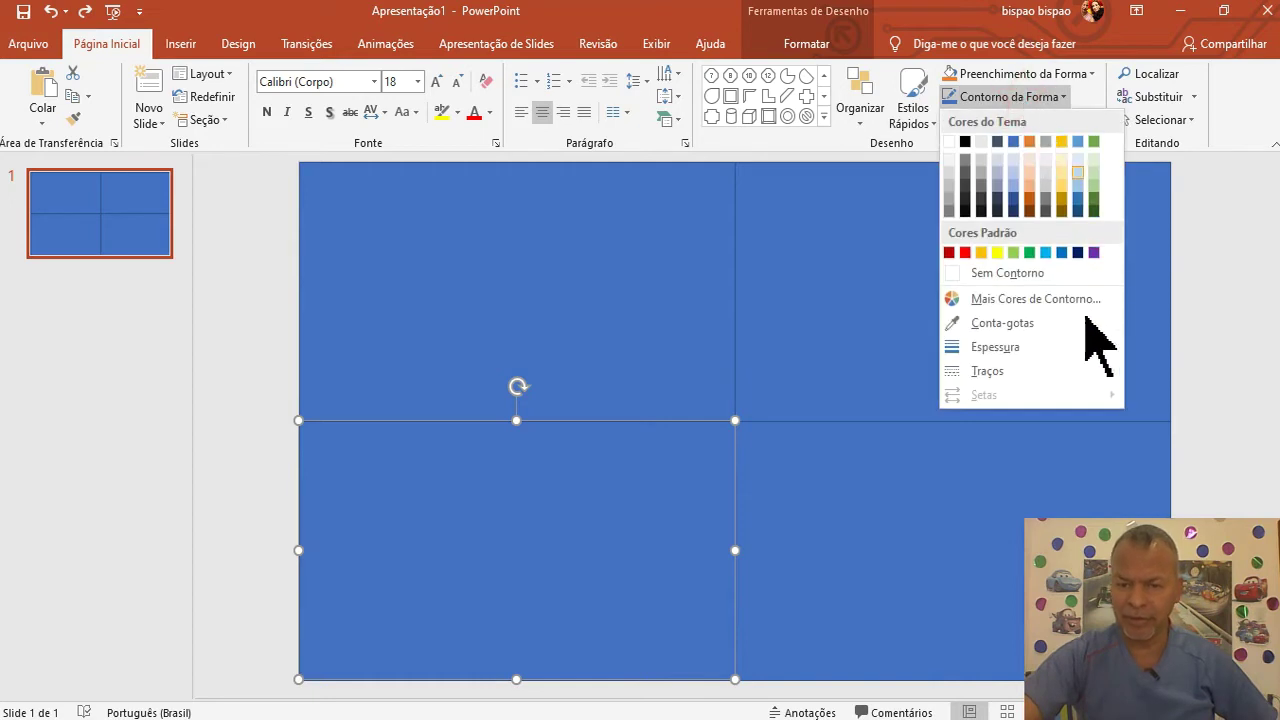
click(1019, 280)
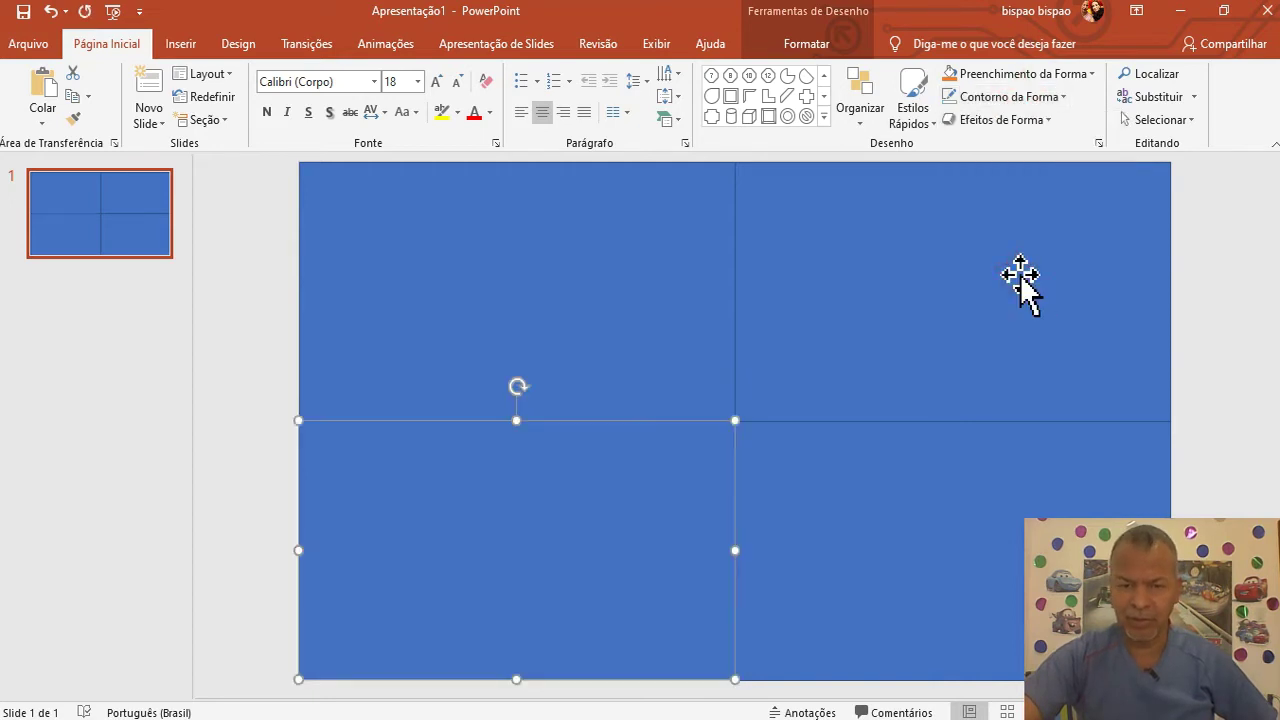
click(575, 300)
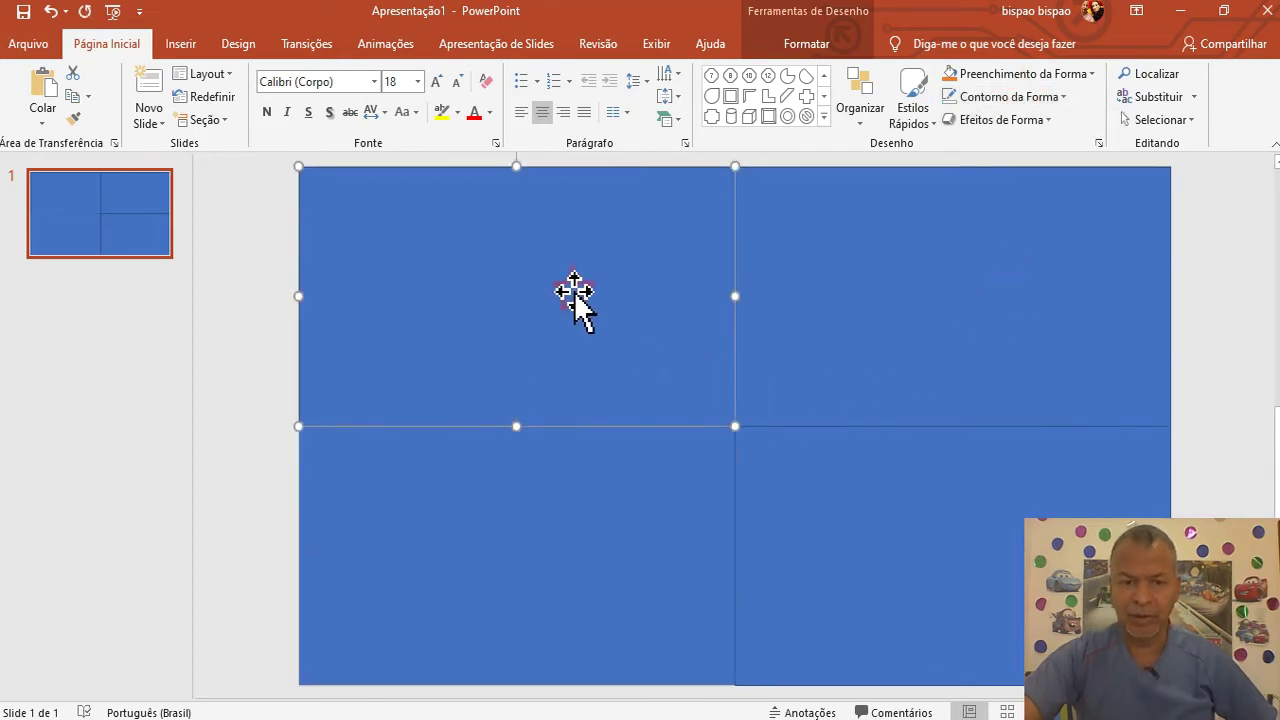
click(985, 98)
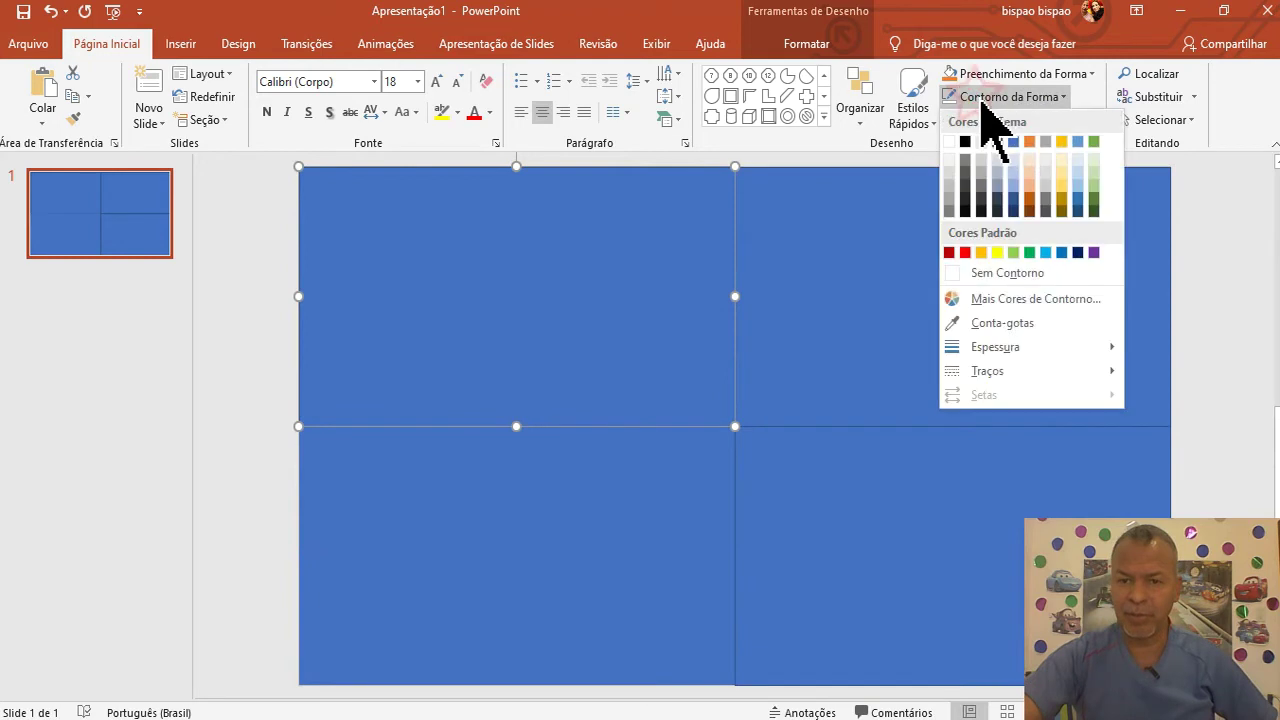
click(957, 279)
Set Sem Contorno on the top-right and bottom-right rectangles, then open bottom-left fill colours
click(895, 332)
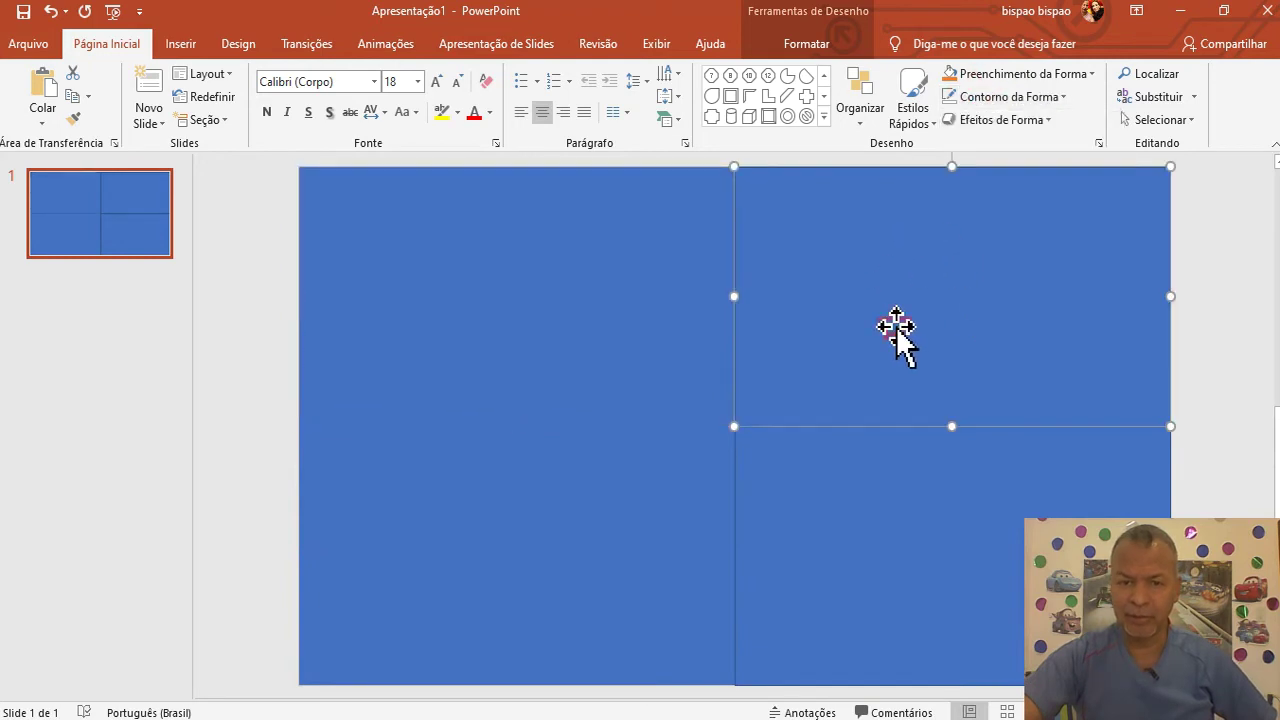
click(997, 99)
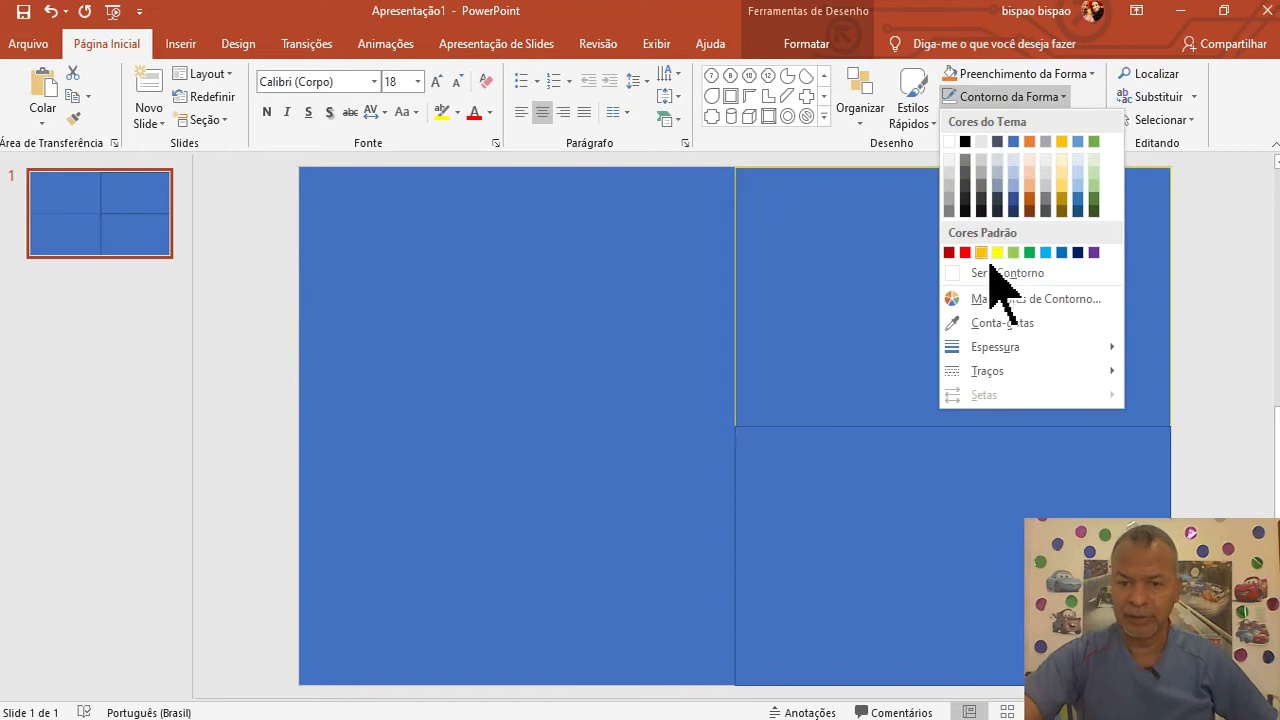
click(985, 274)
click(961, 545)
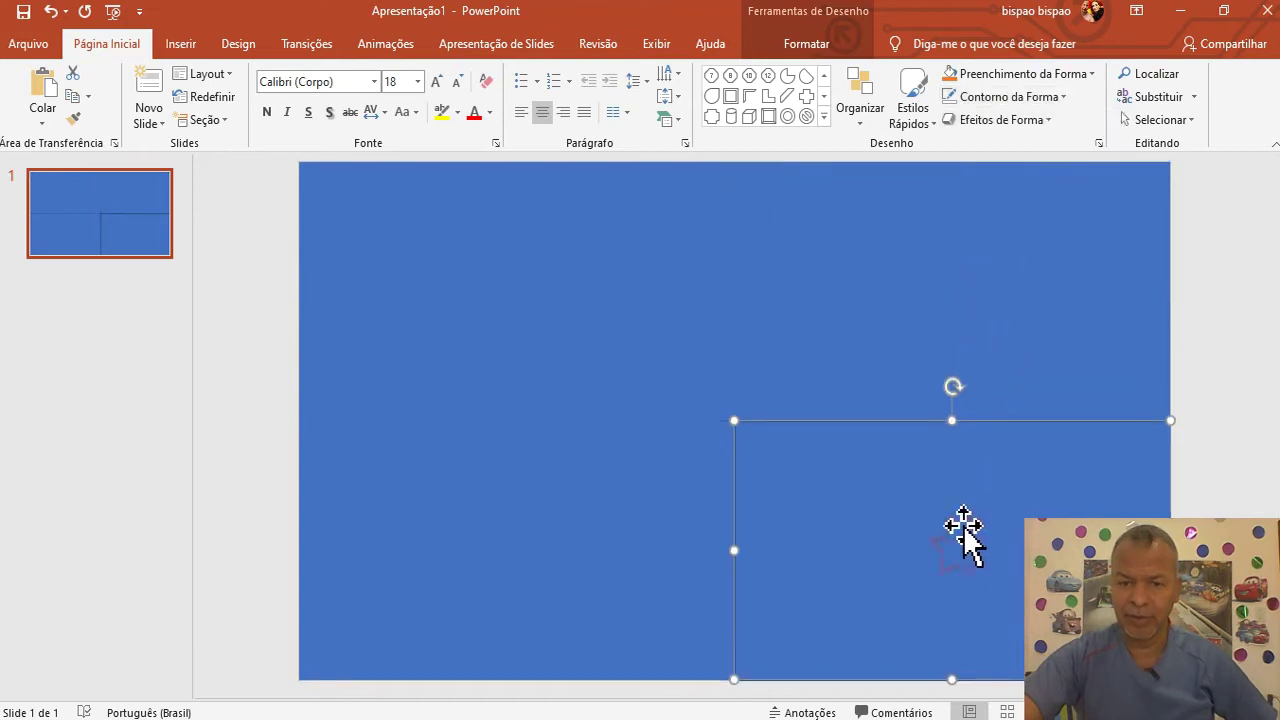
click(998, 97)
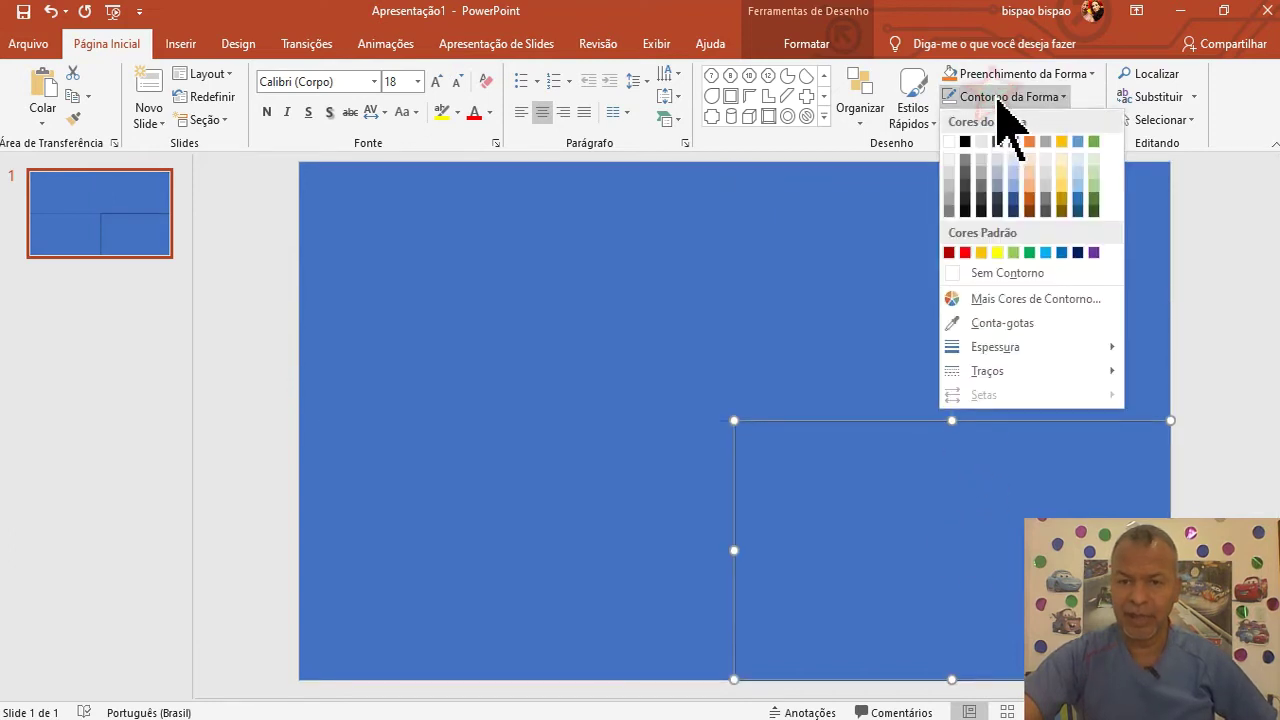
click(1000, 273)
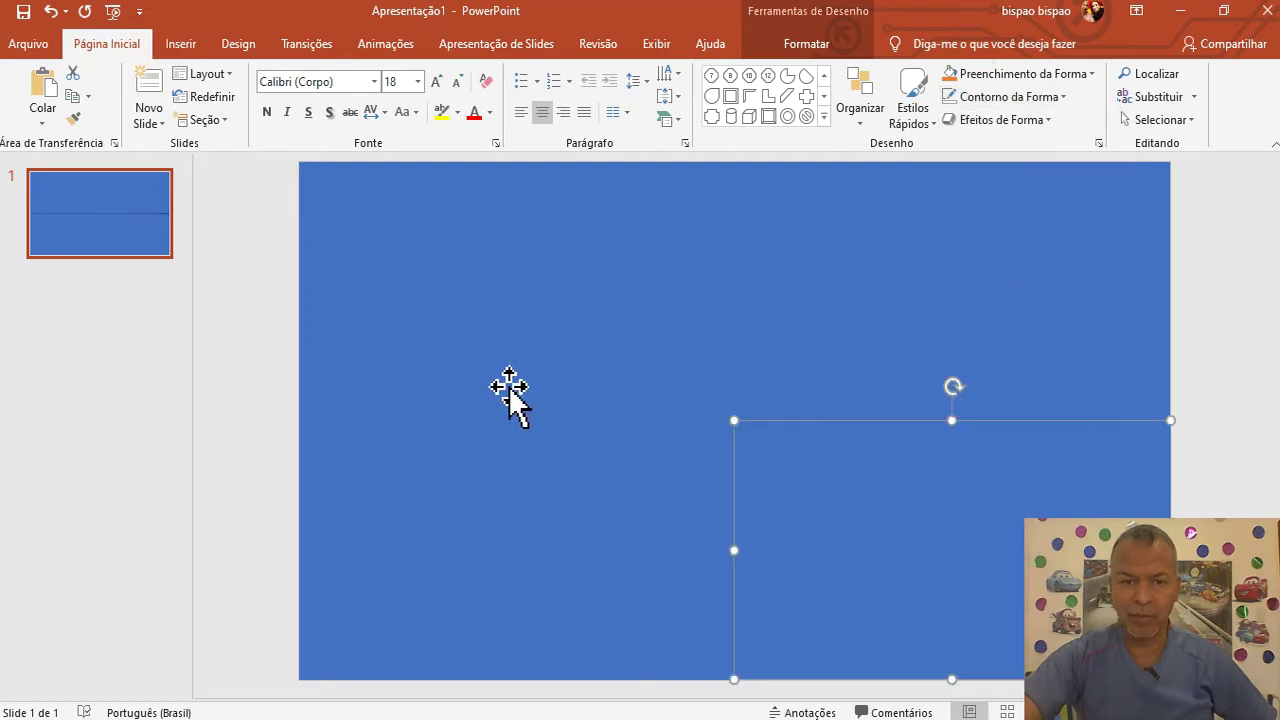
click(516, 548)
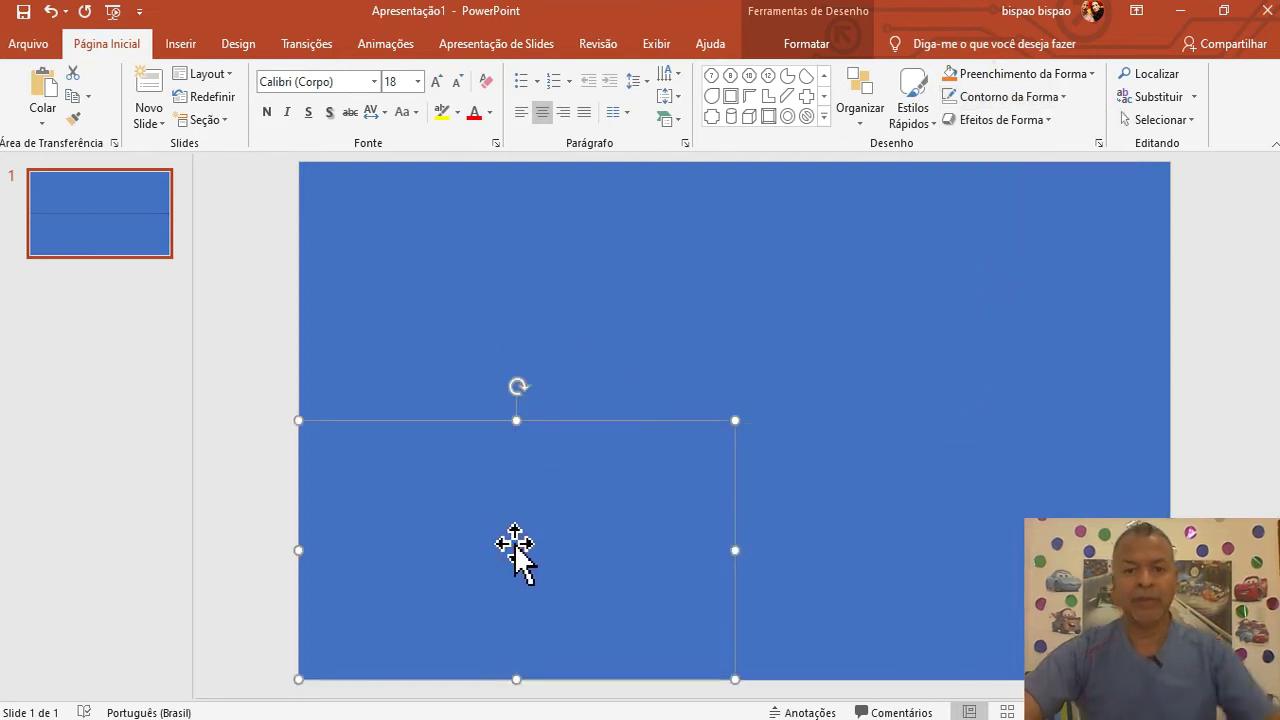
click(1040, 78)
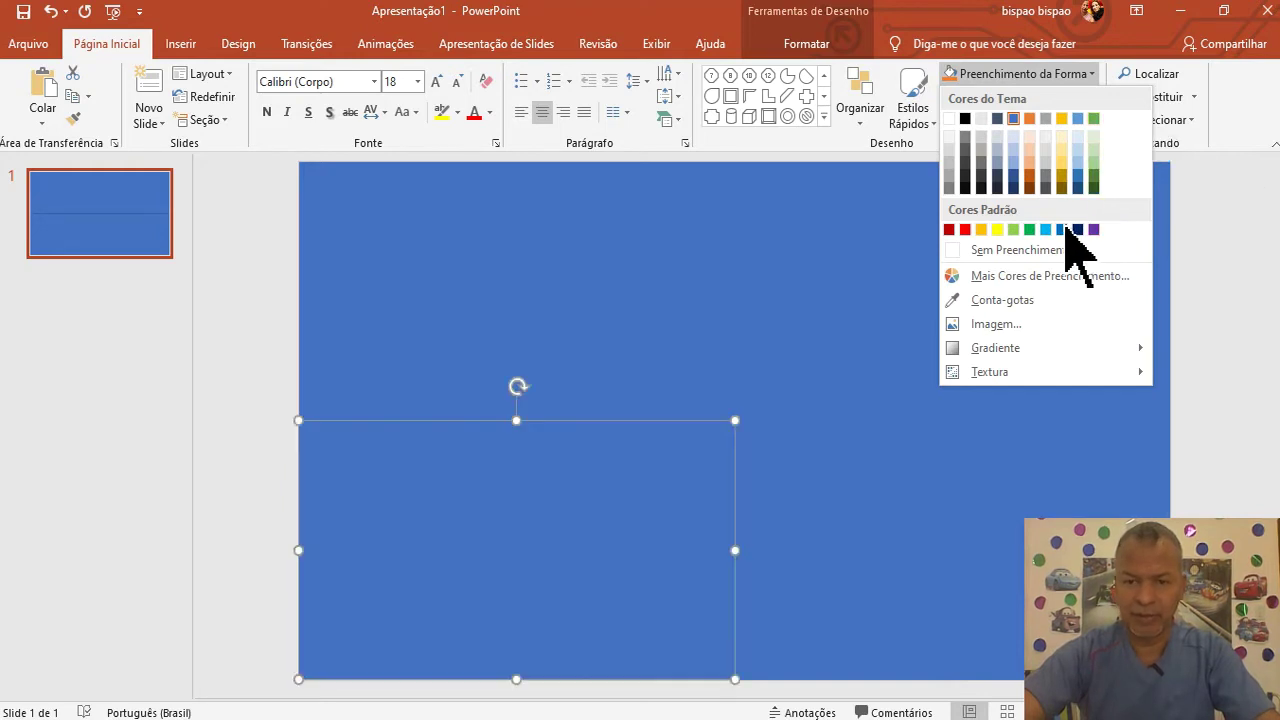
Fill the bottom-left tile light green, the top-left yellow and the top-right light blue
click(1014, 231)
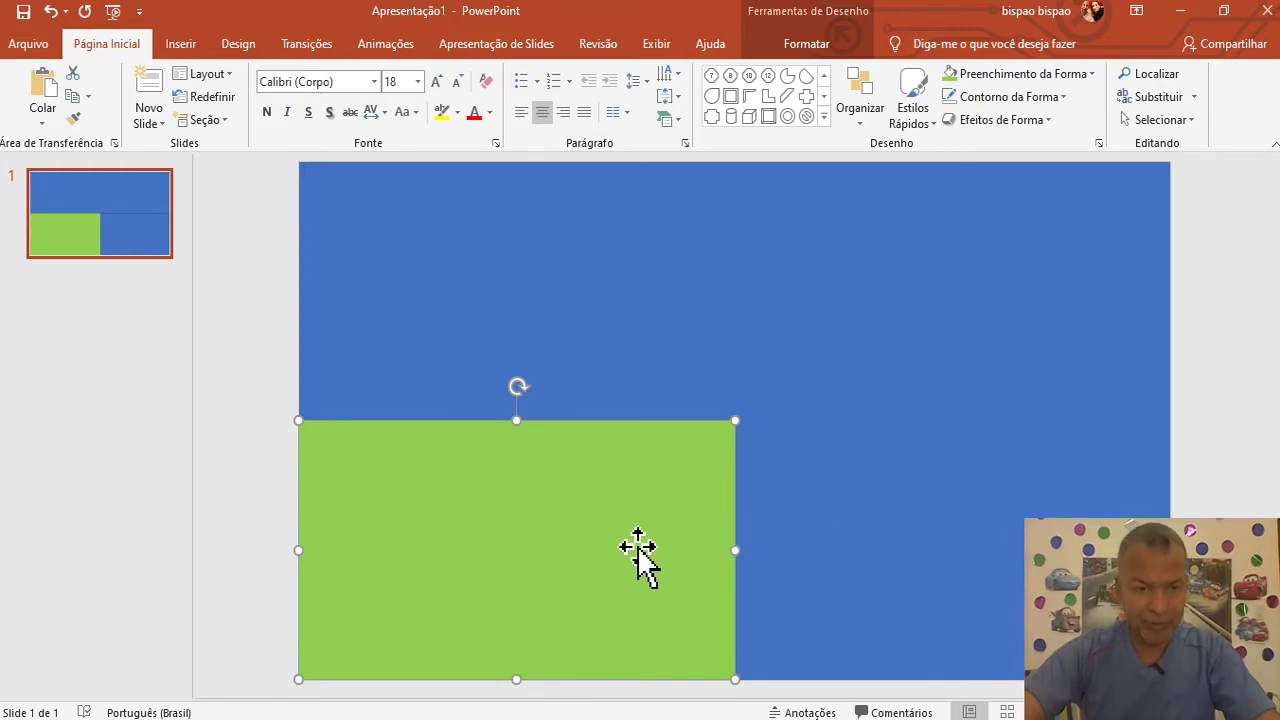
click(537, 335)
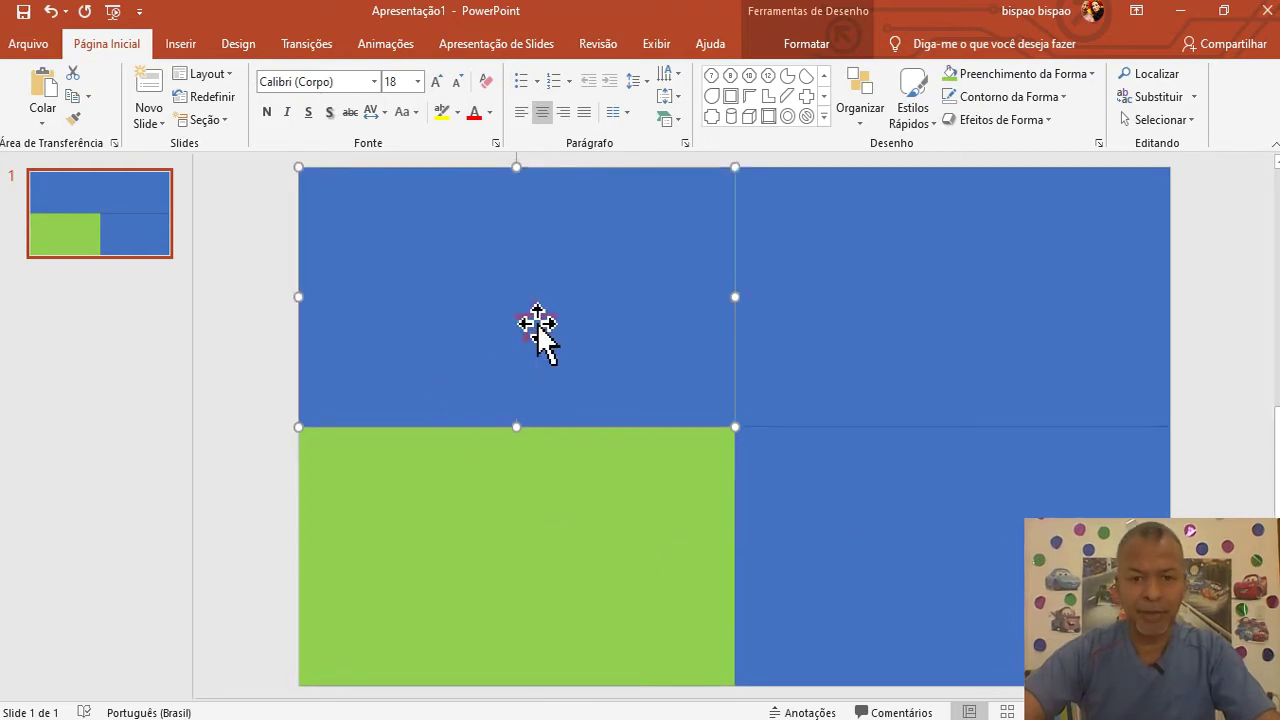
click(1090, 75)
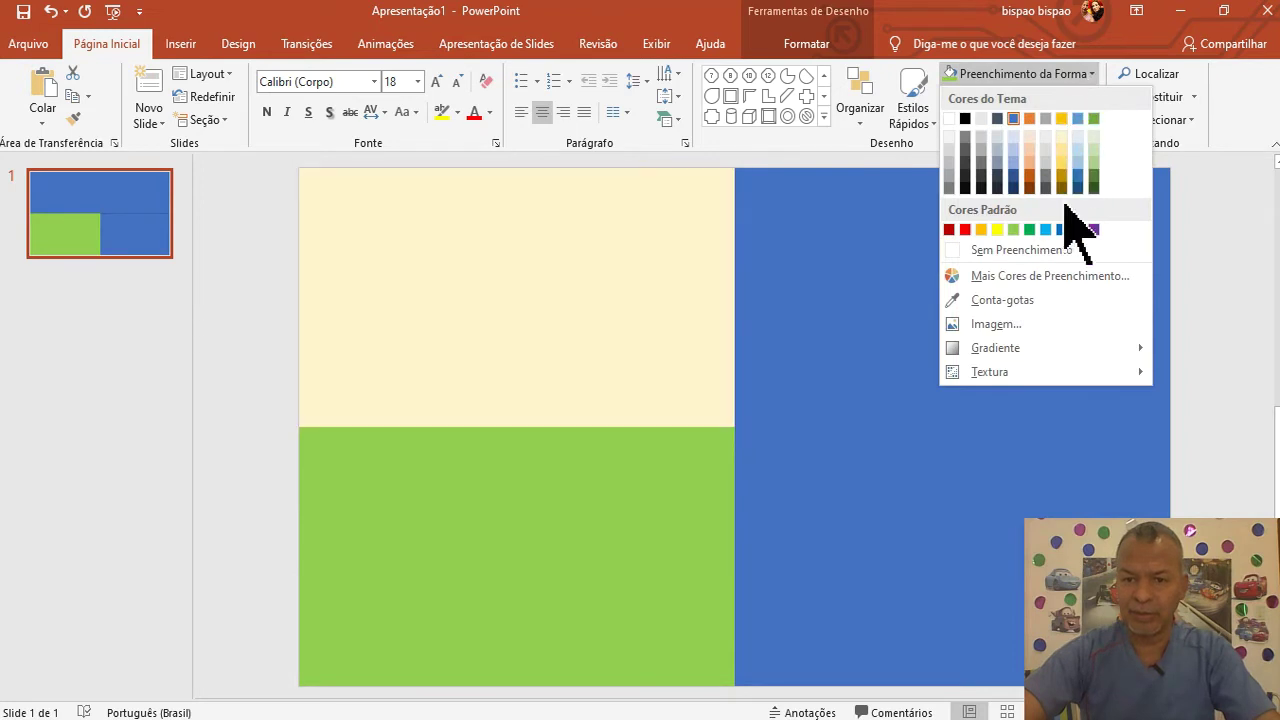
click(998, 231)
click(918, 313)
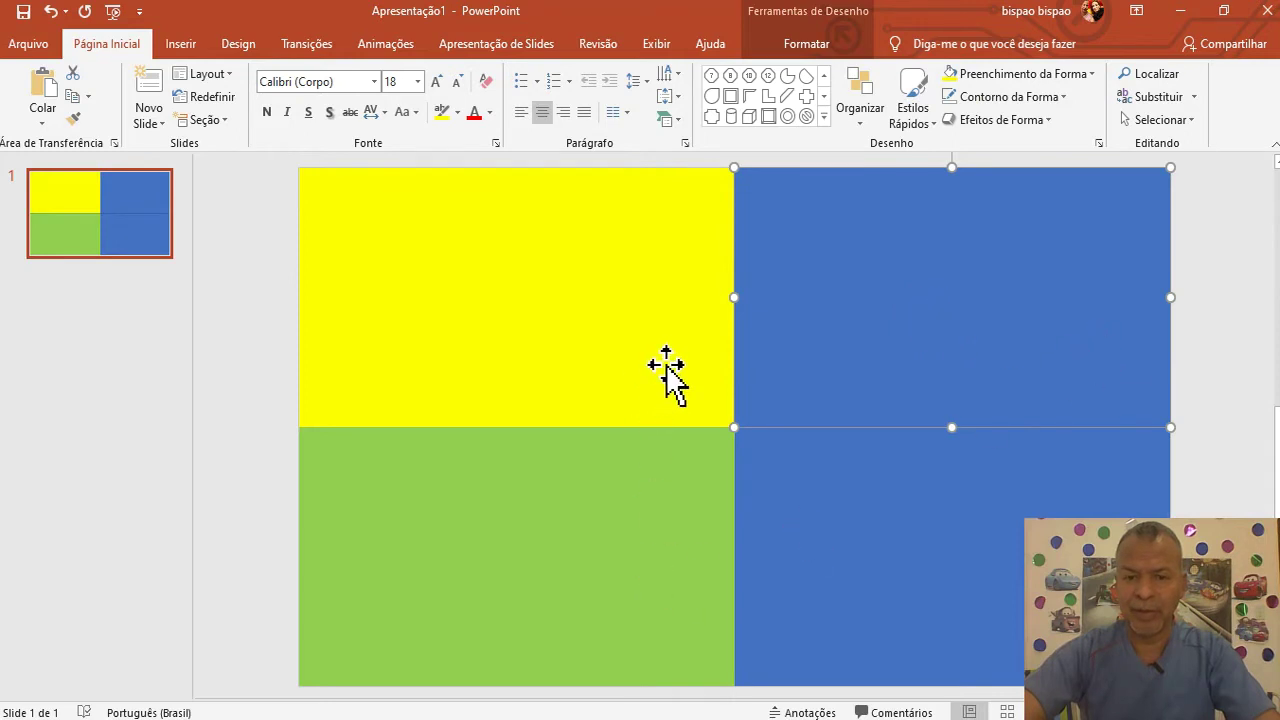
click(1082, 76)
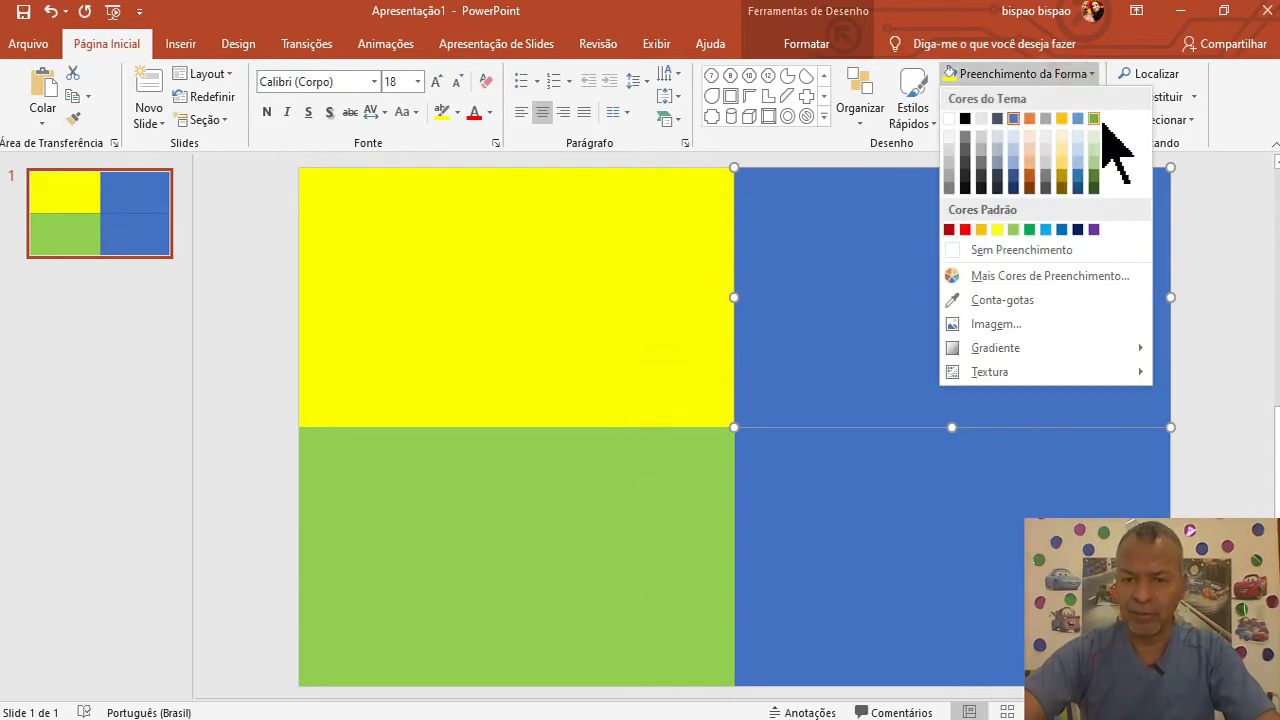
click(1046, 229)
Fill the bottom-right tile red and change the bottom-left to a darker standard green
click(988, 566)
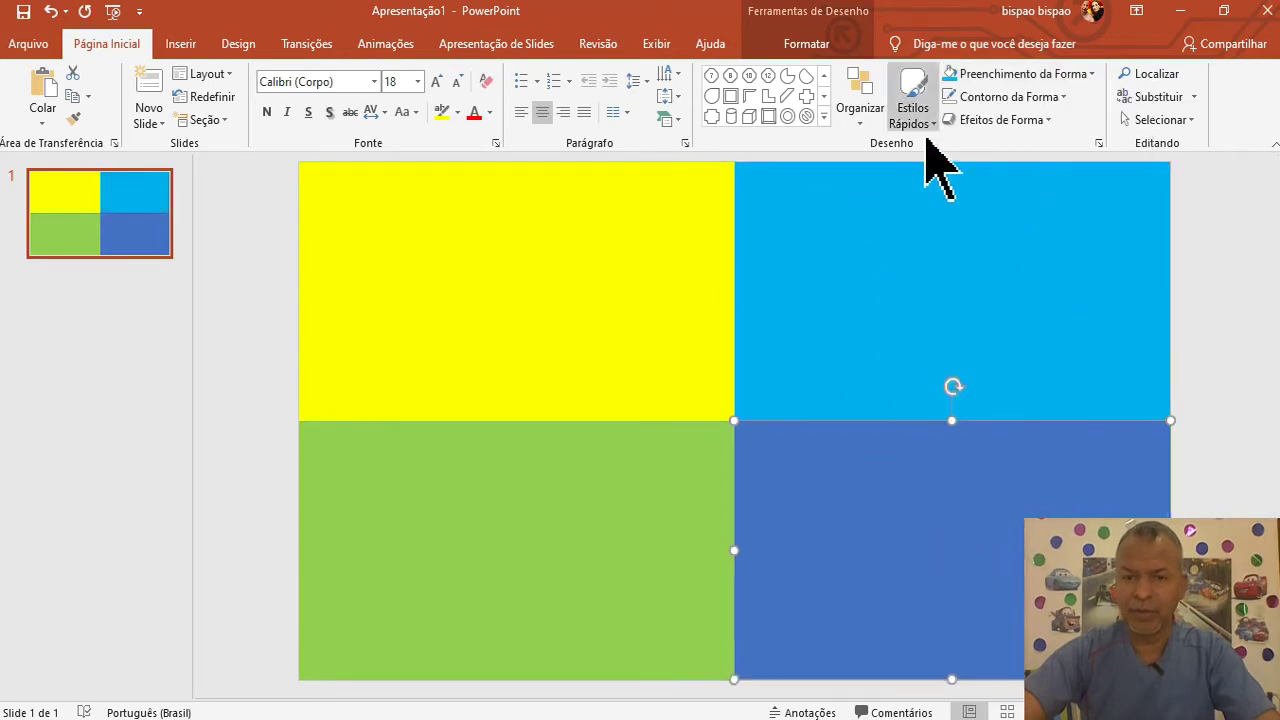
click(1085, 78)
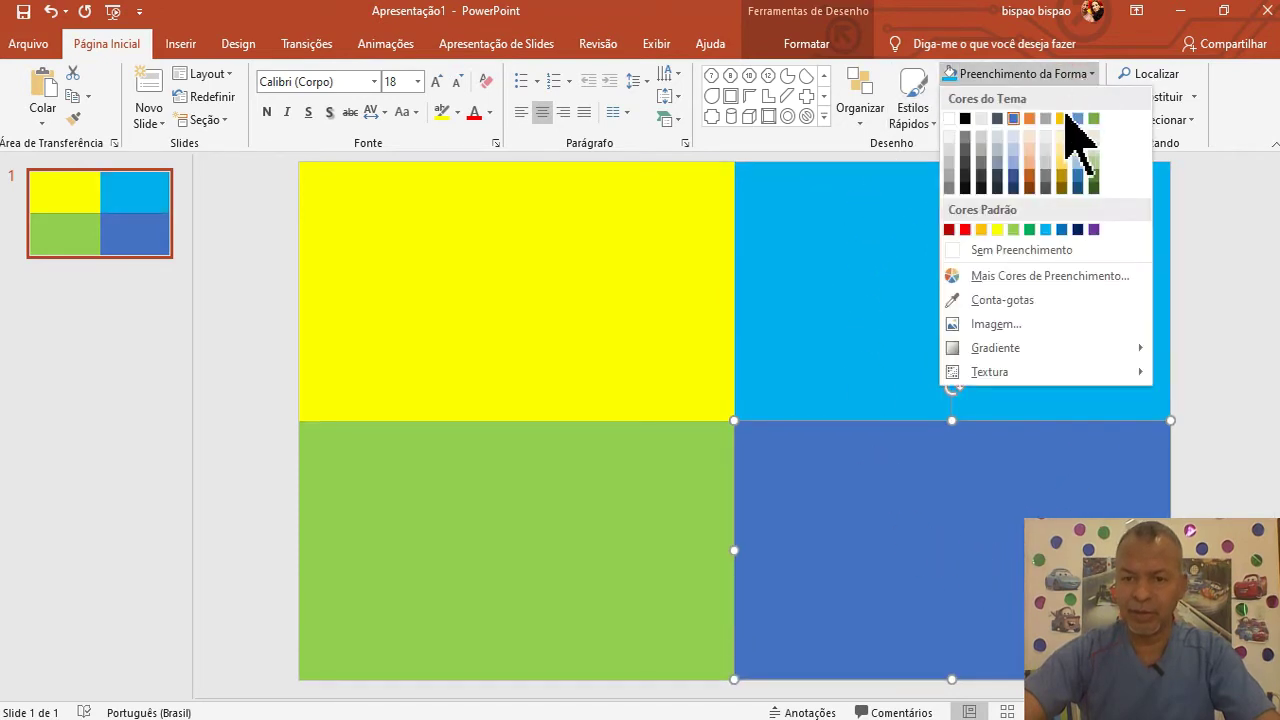
click(965, 230)
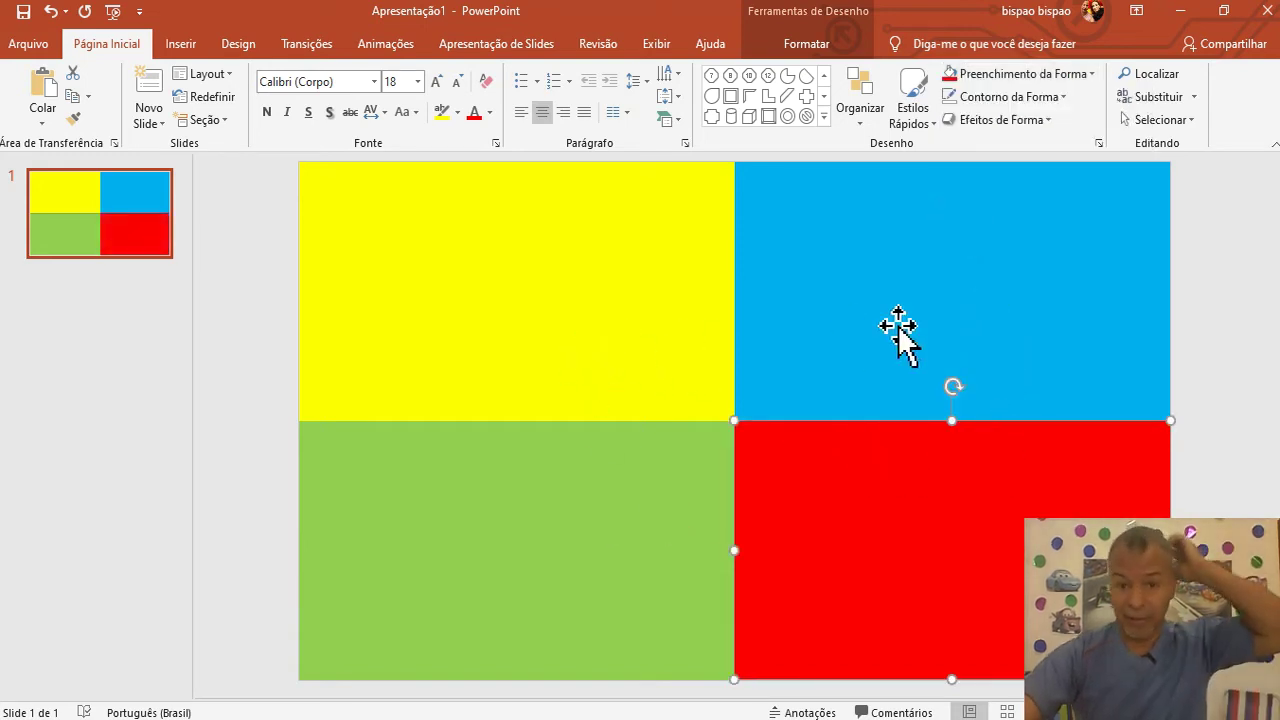
click(588, 588)
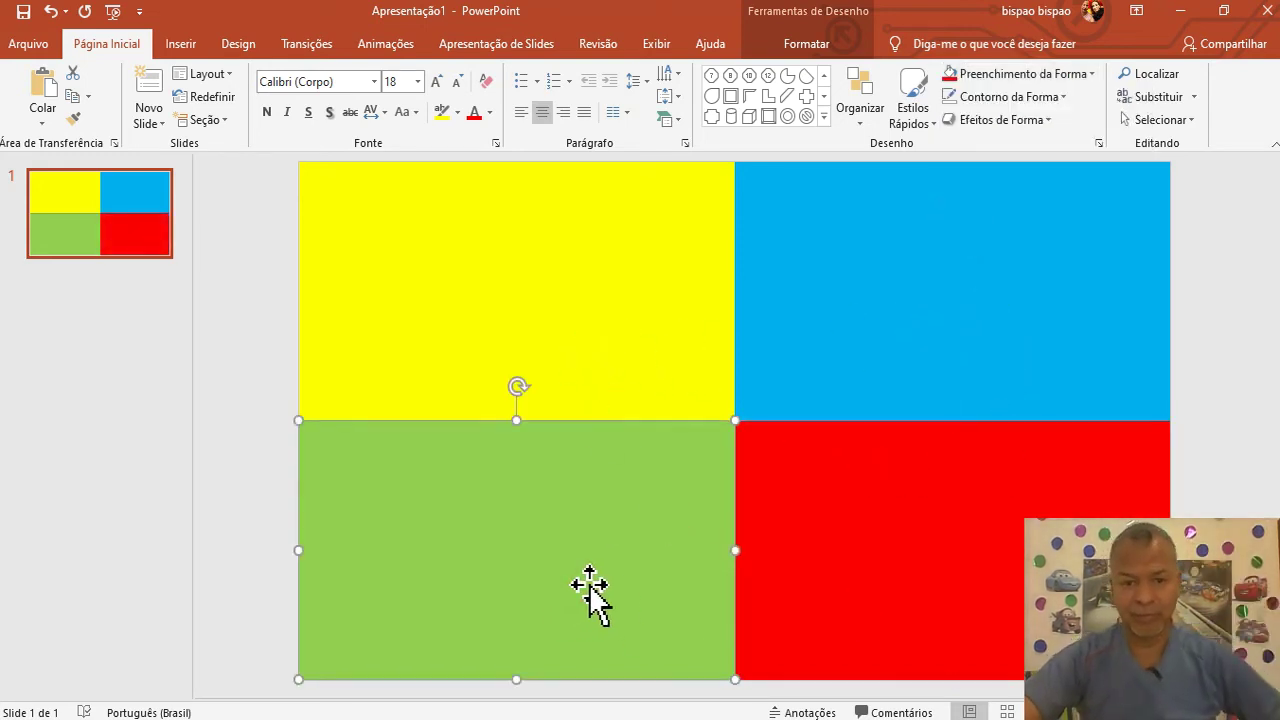
click(1066, 75)
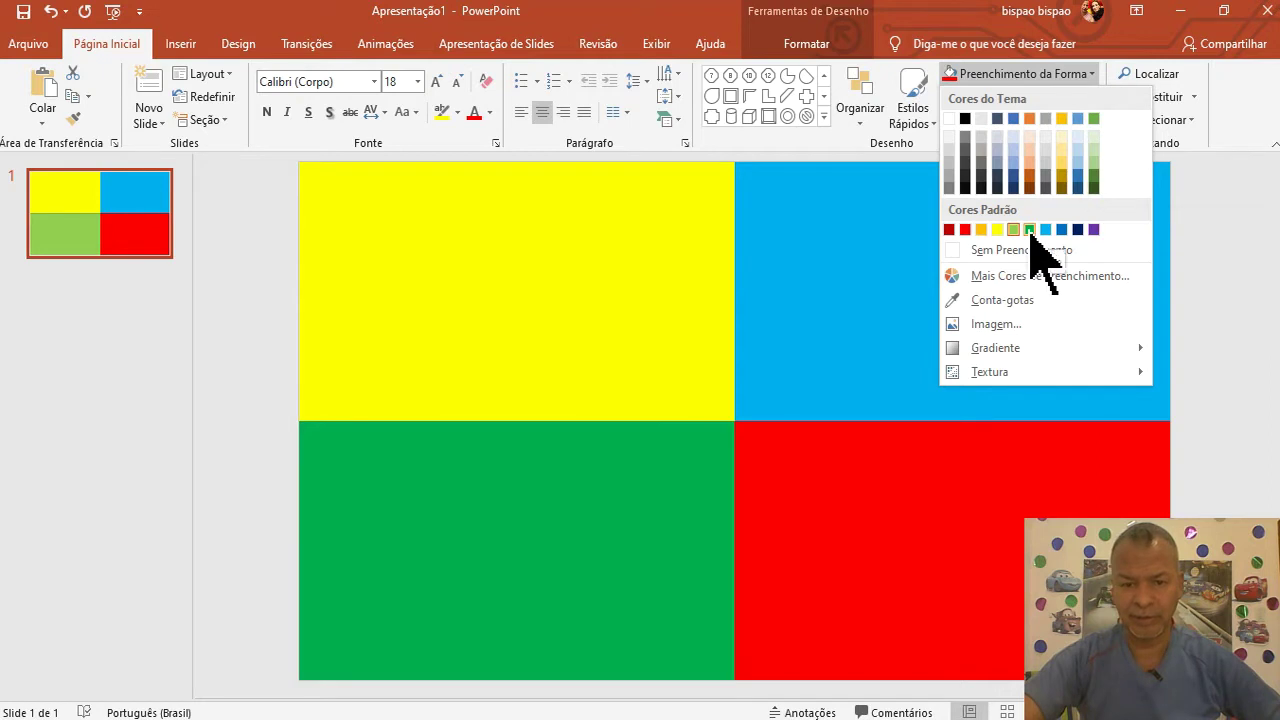
click(1030, 232)
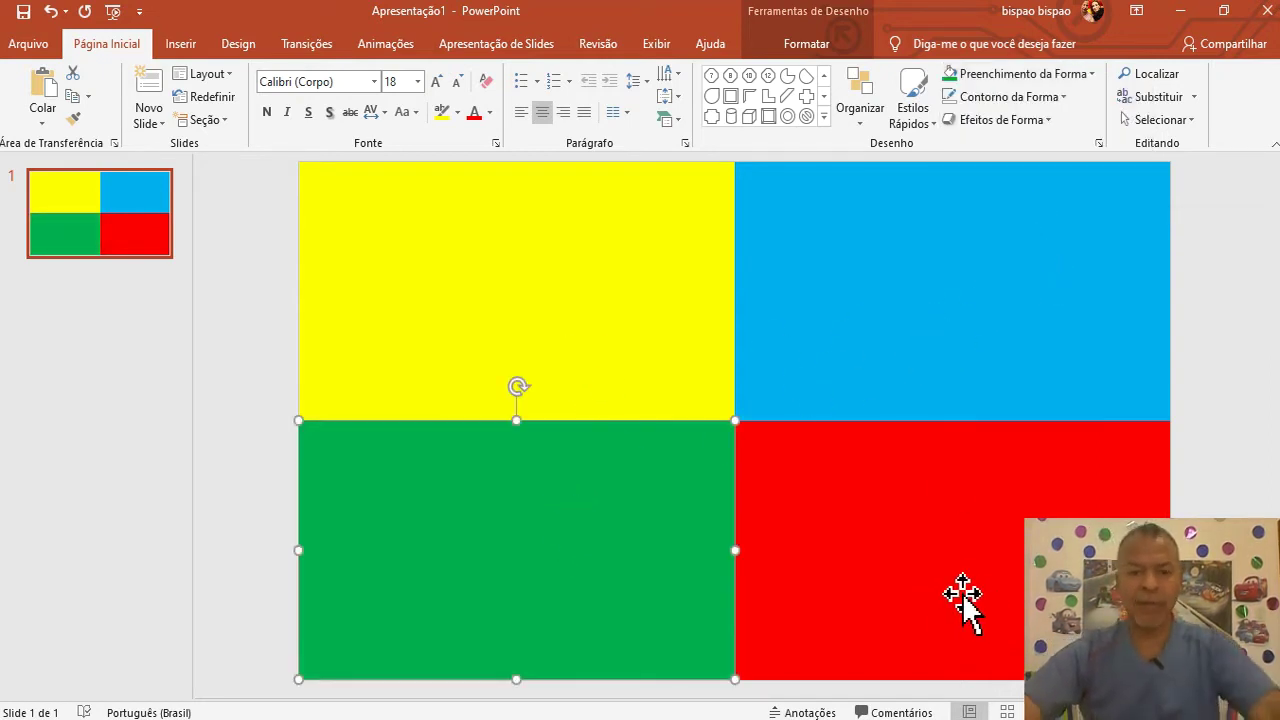
click(528, 345)
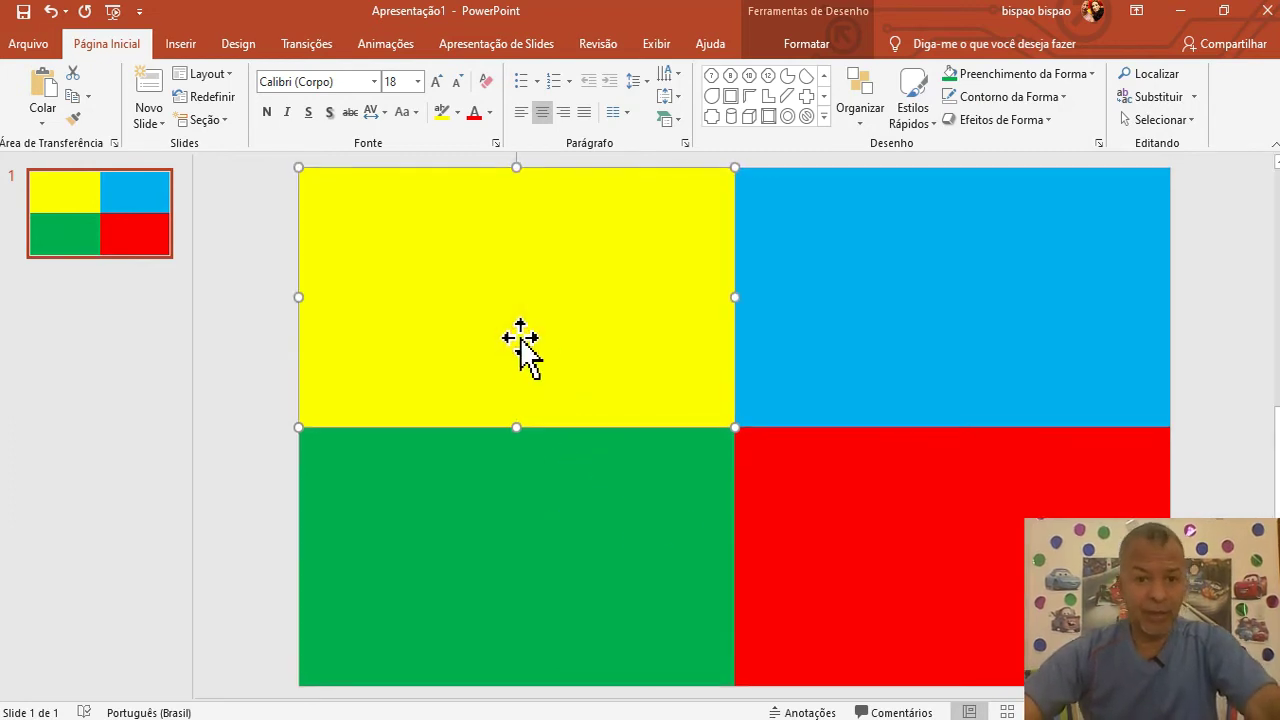
right_click(119, 215)
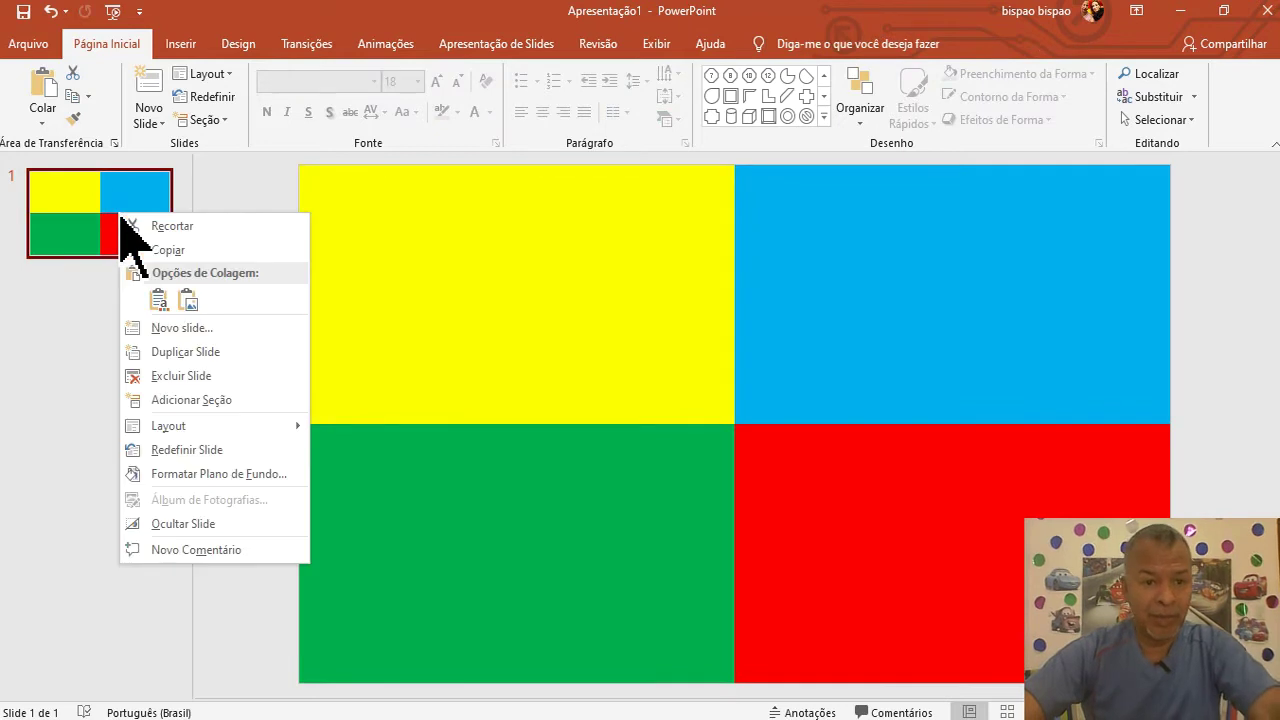
click(203, 351)
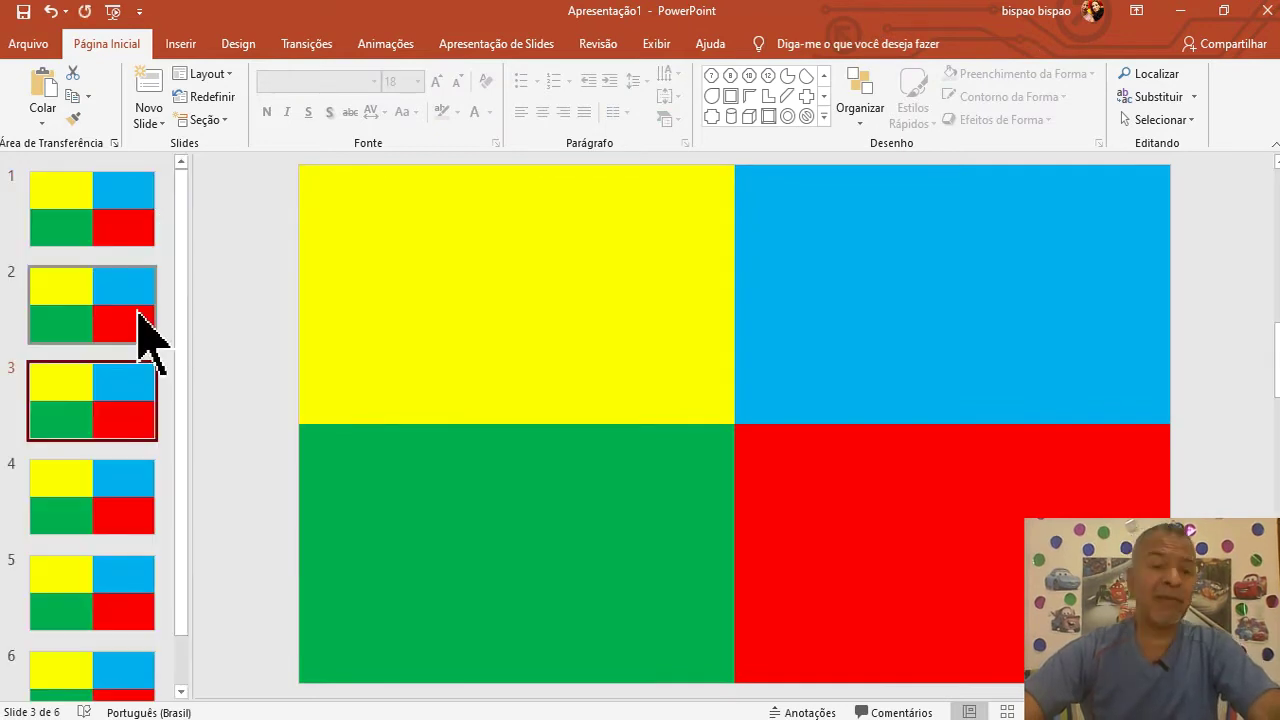
right_click(138, 313)
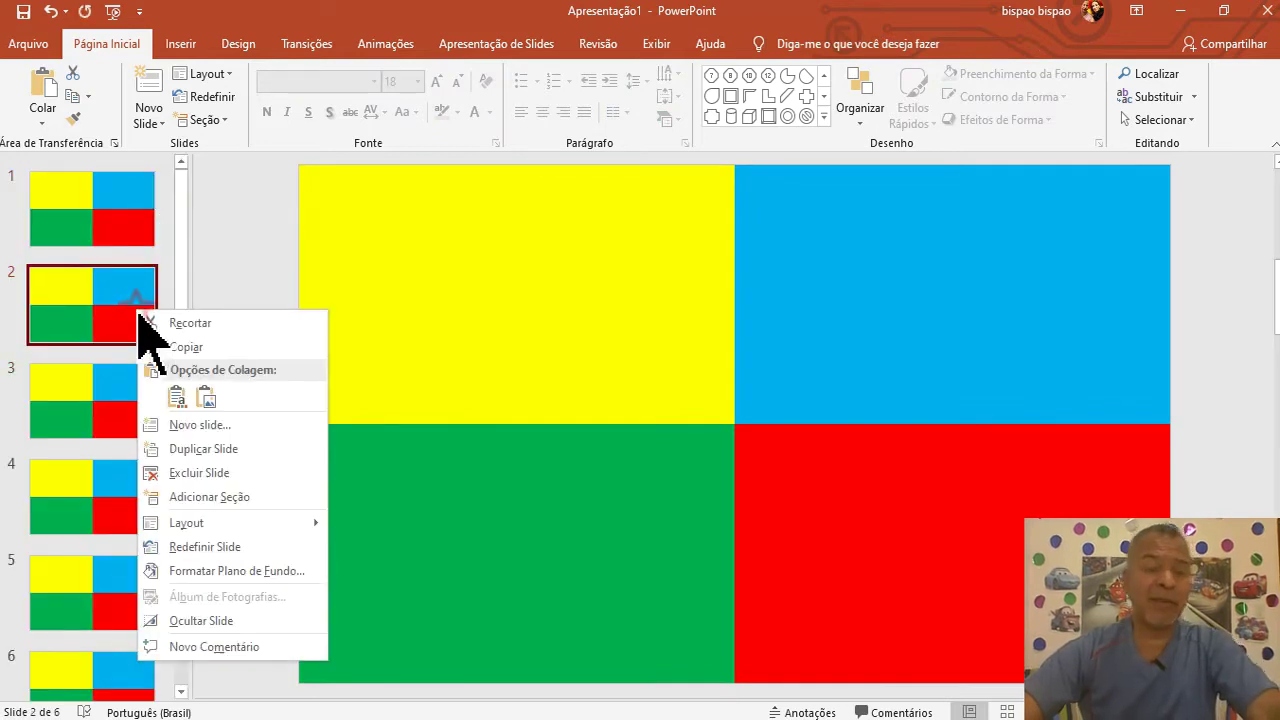
click(205, 449)
click(145, 335)
right_click(143, 314)
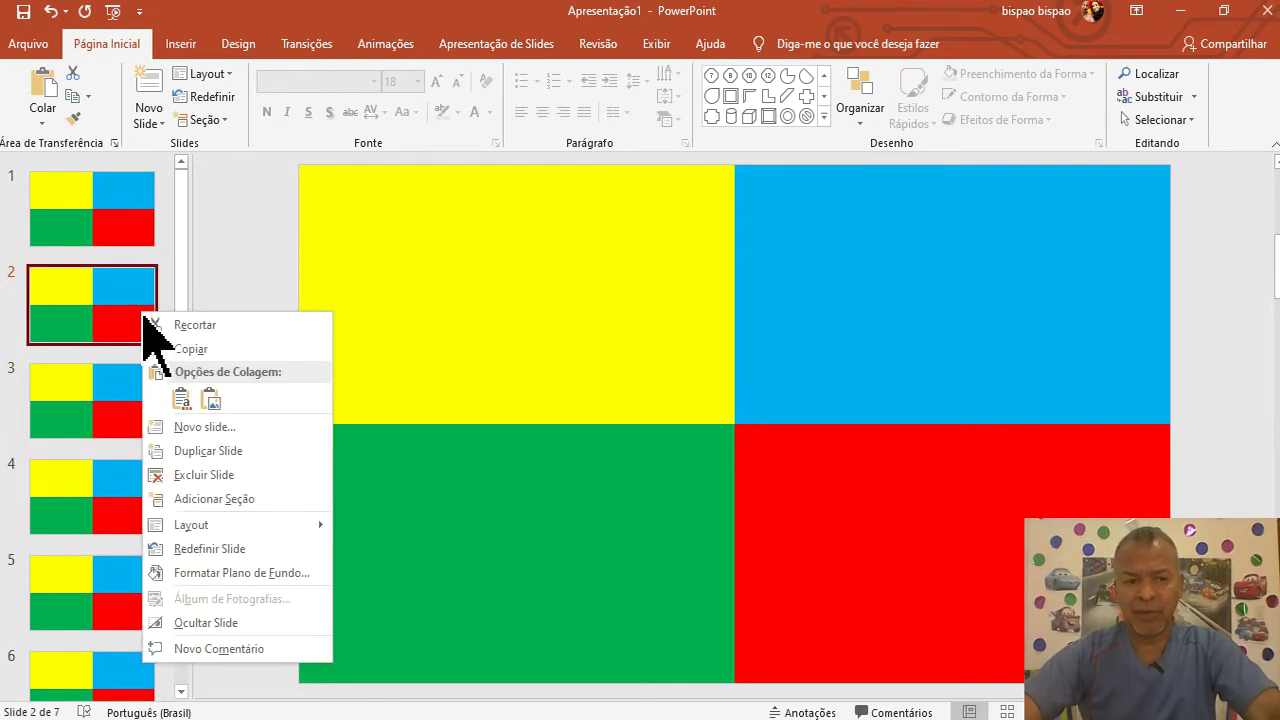
click(215, 451)
click(147, 302)
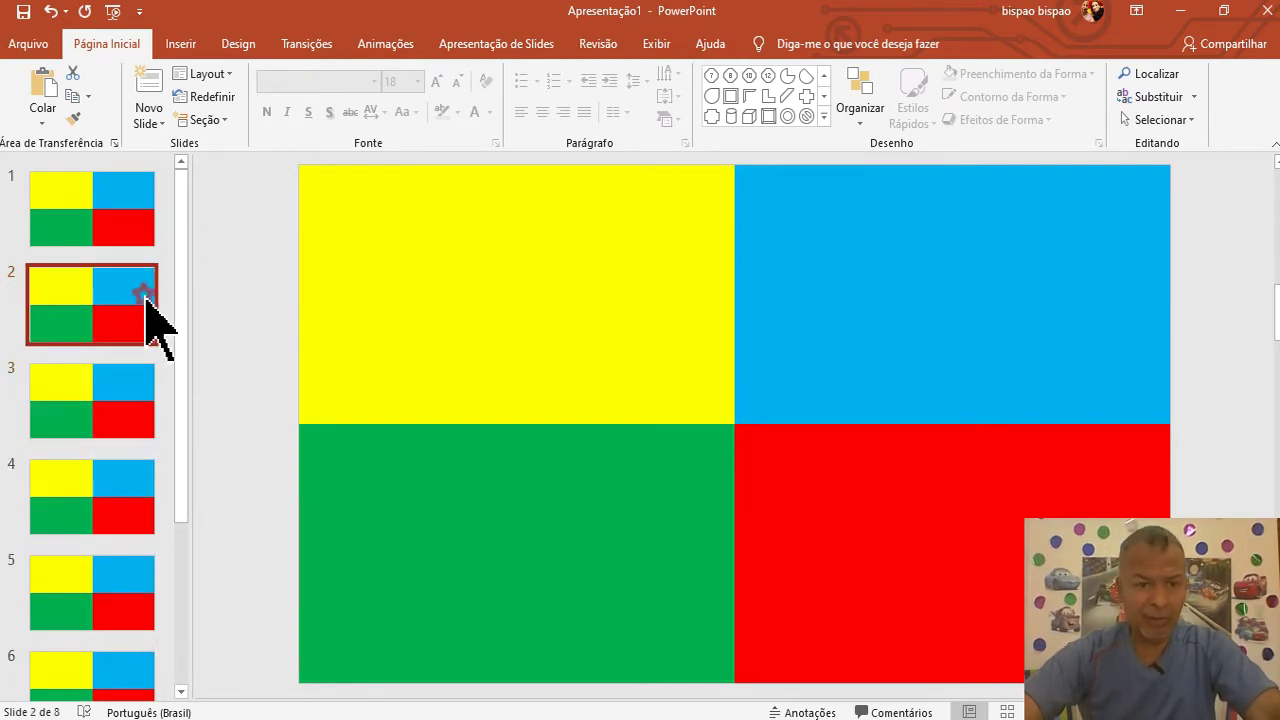
right_click(146, 298)
click(220, 454)
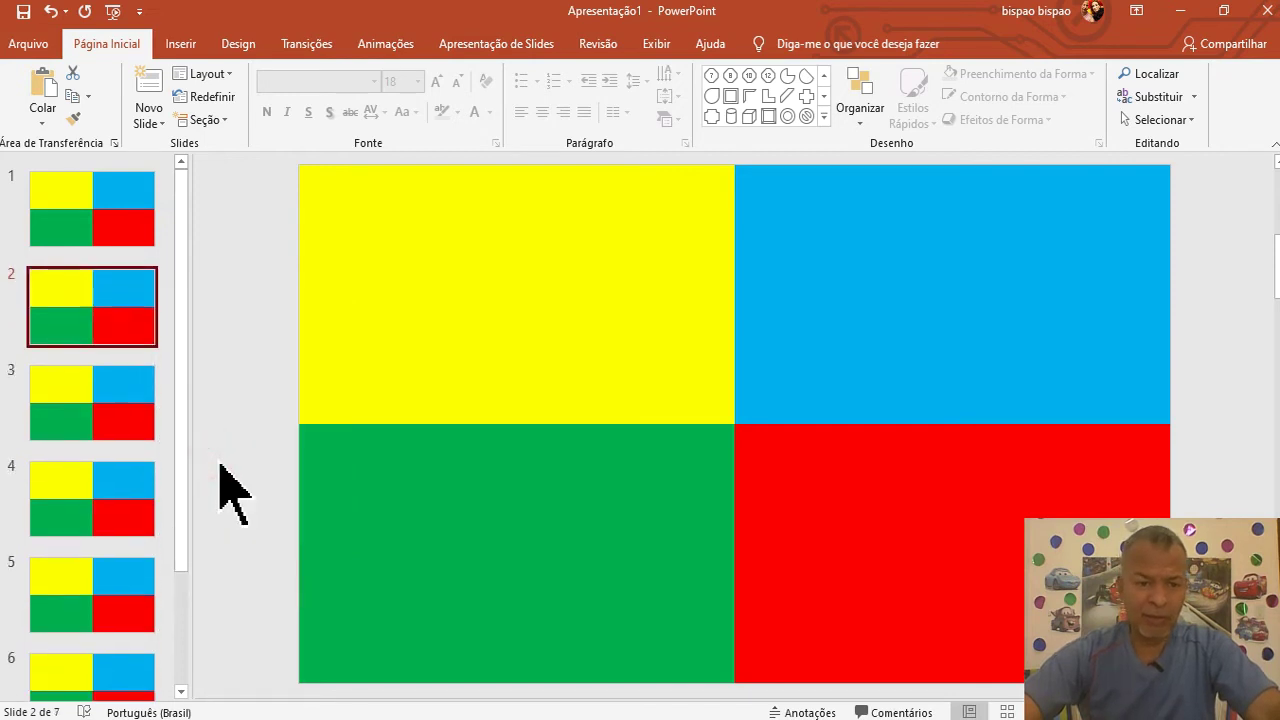
right_click(141, 298)
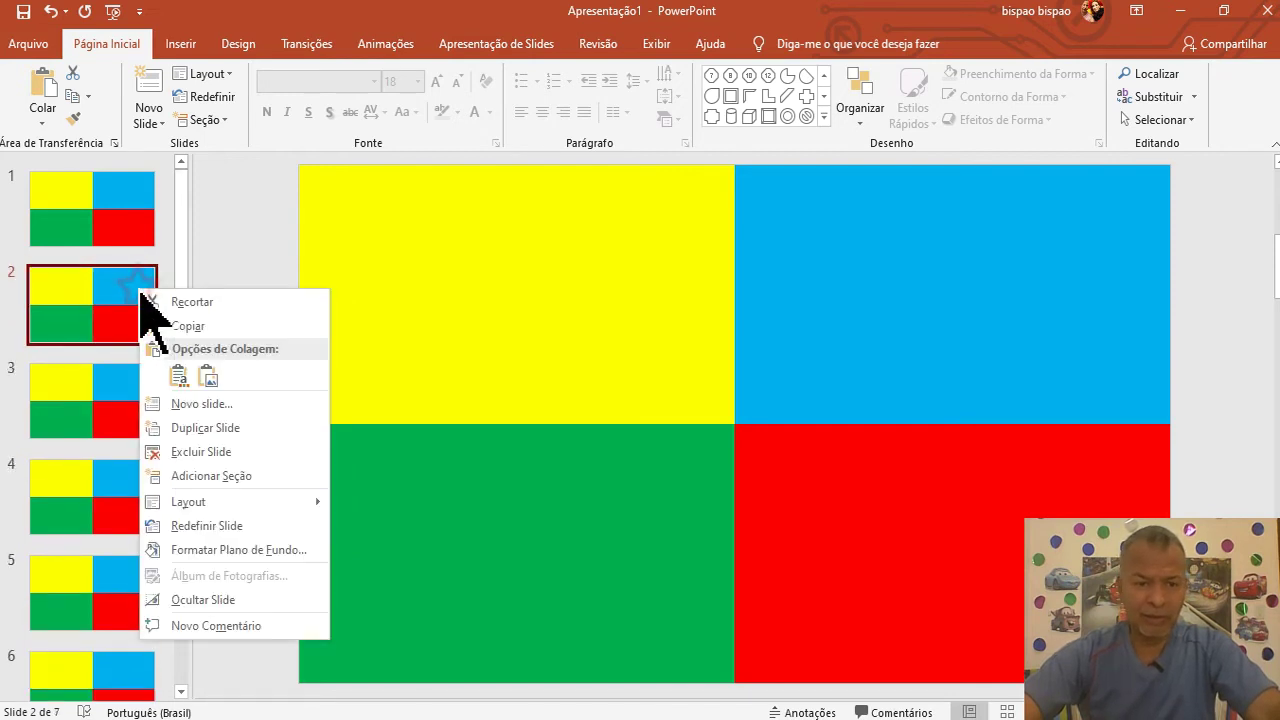
click(218, 430)
right_click(128, 298)
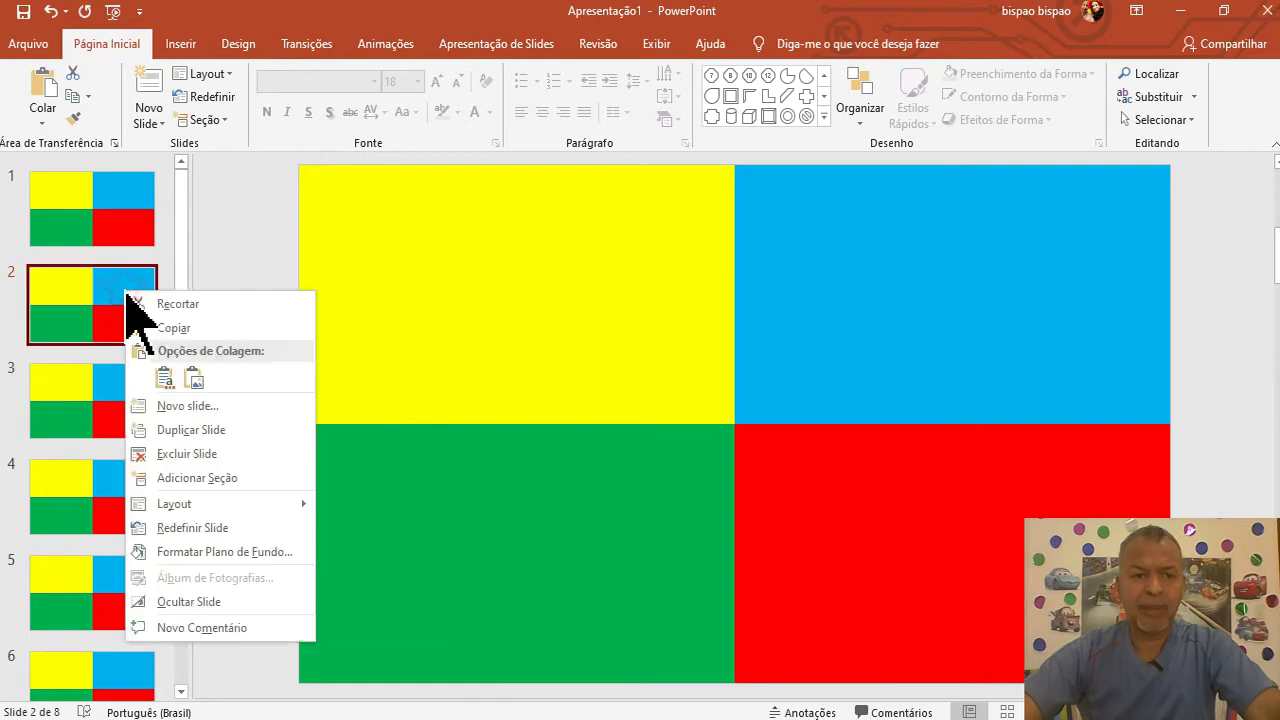
click(218, 430)
click(149, 336)
right_click(146, 314)
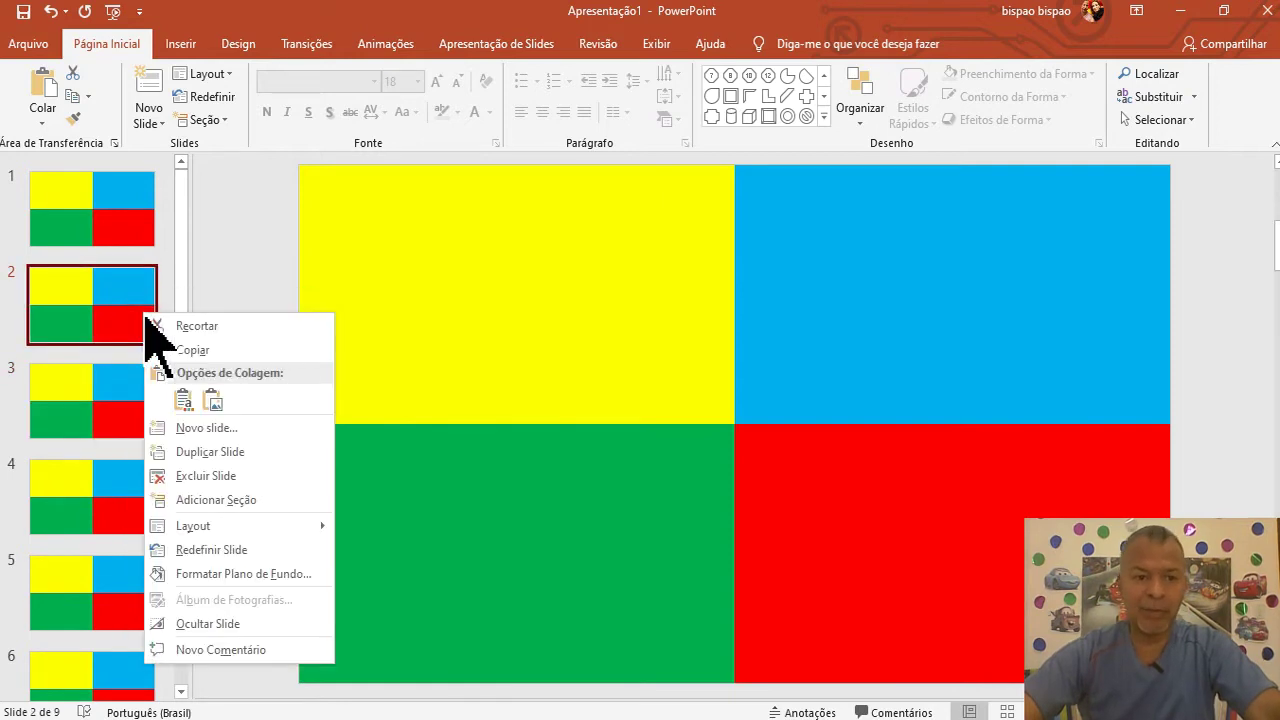
click(232, 452)
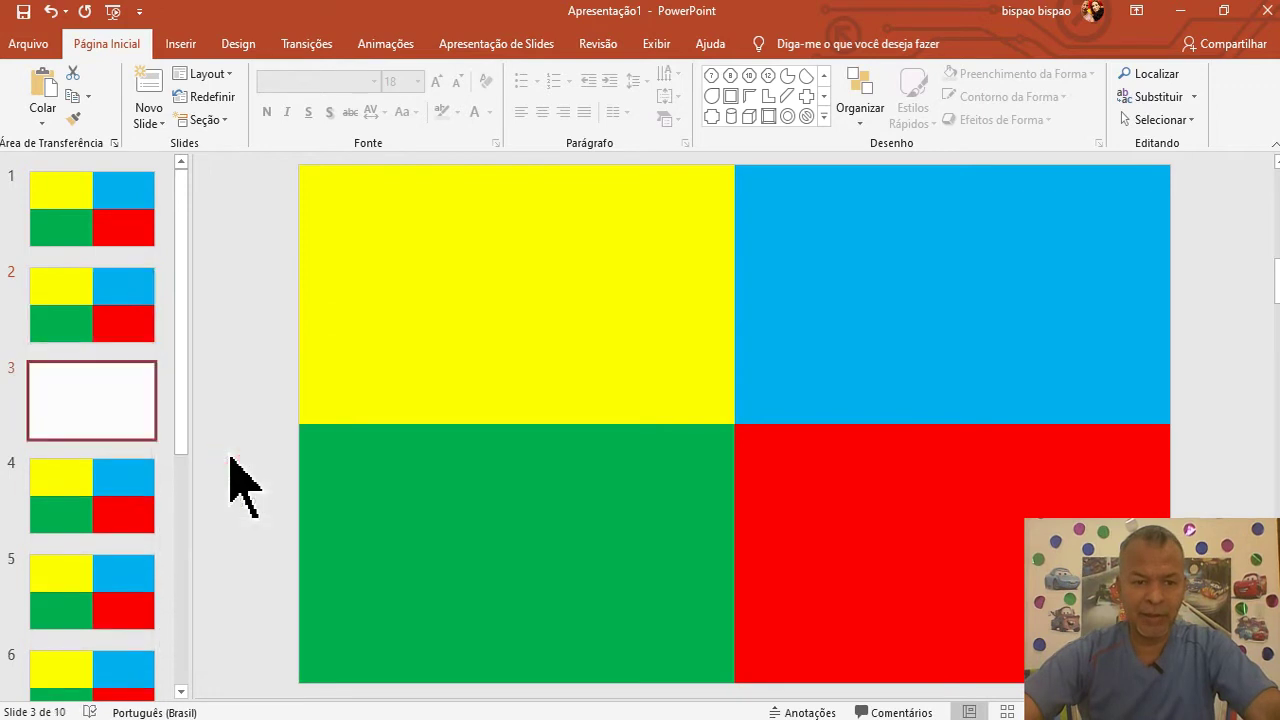
click(115, 290)
right_click(116, 292)
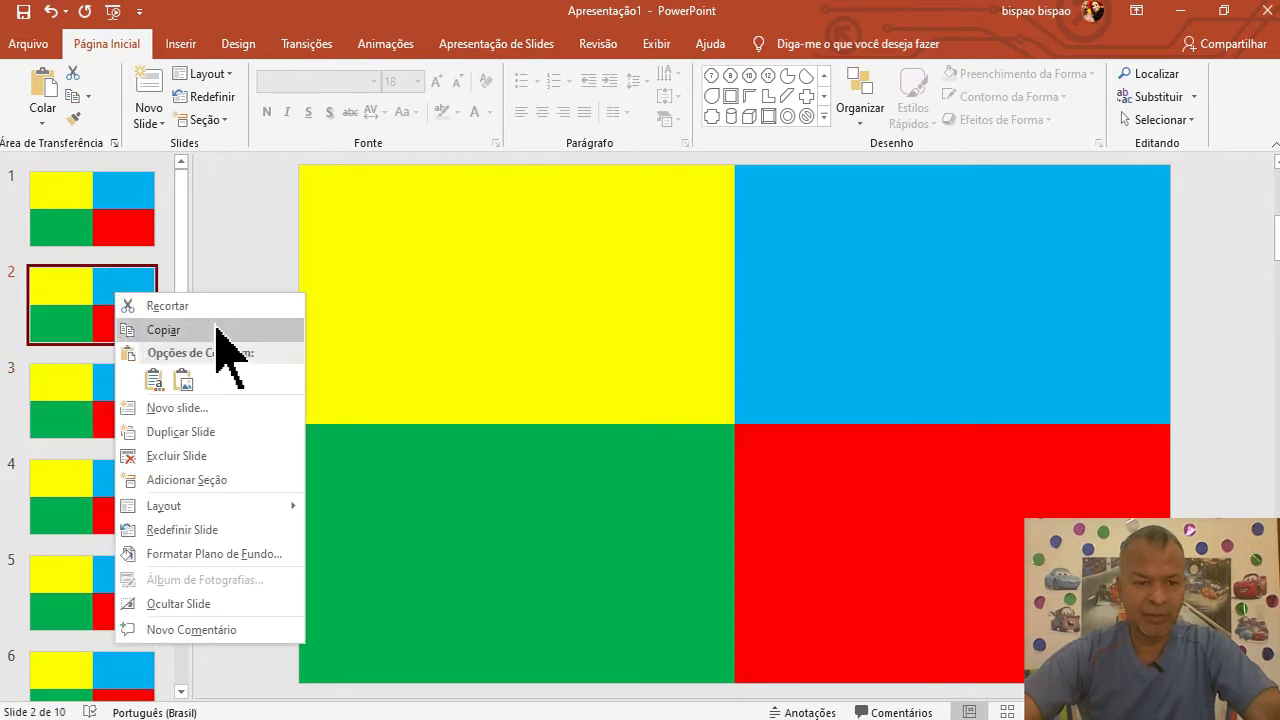
click(206, 432)
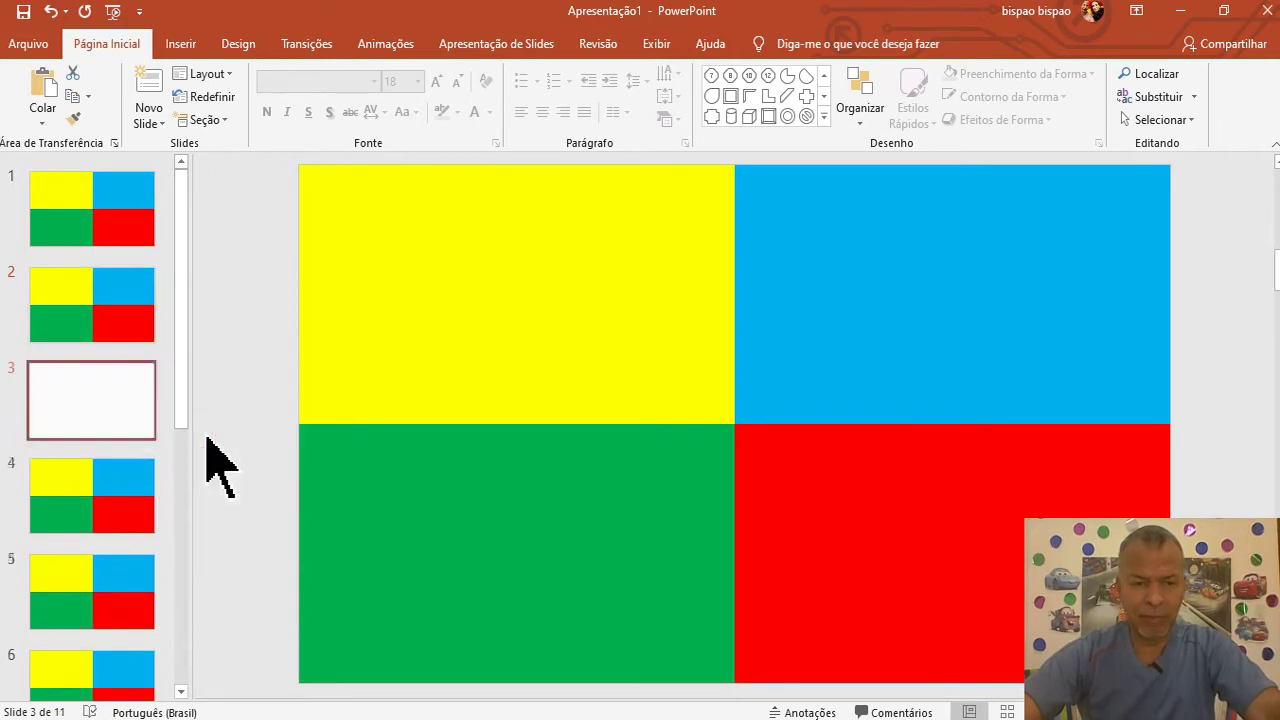
right_click(134, 299)
click(200, 437)
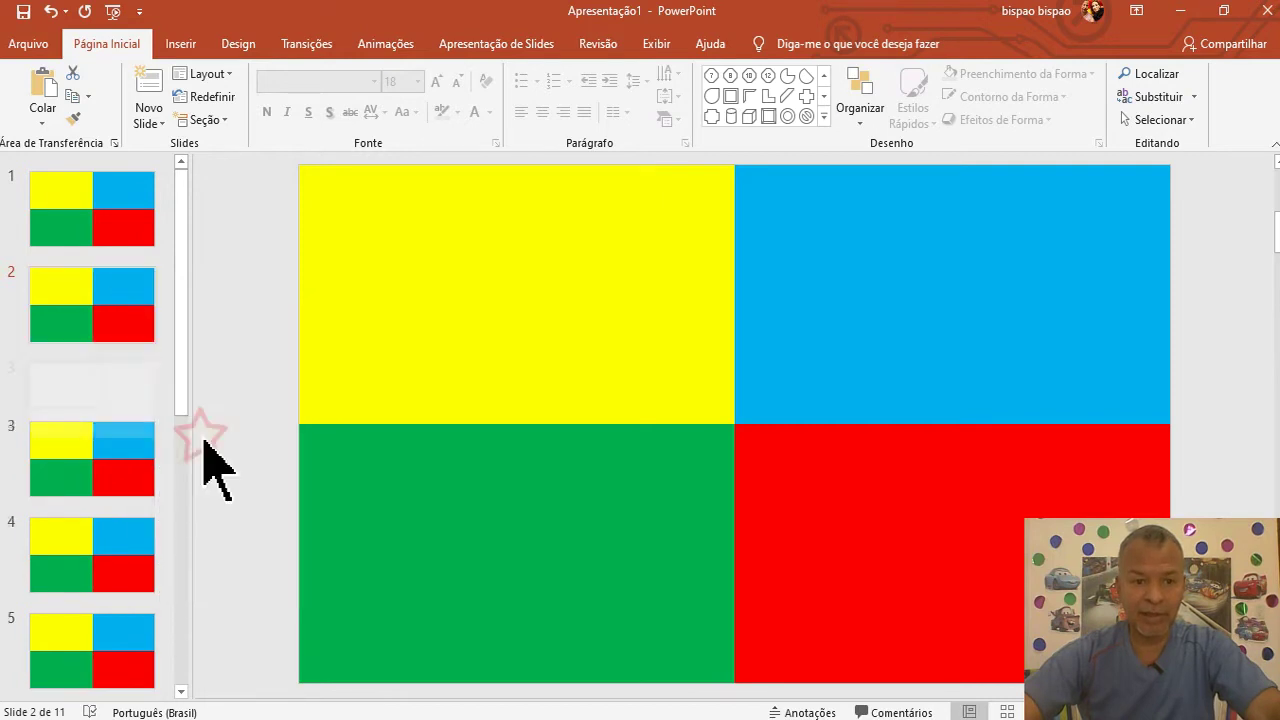
key(Down)
key(Down)
key(Down)
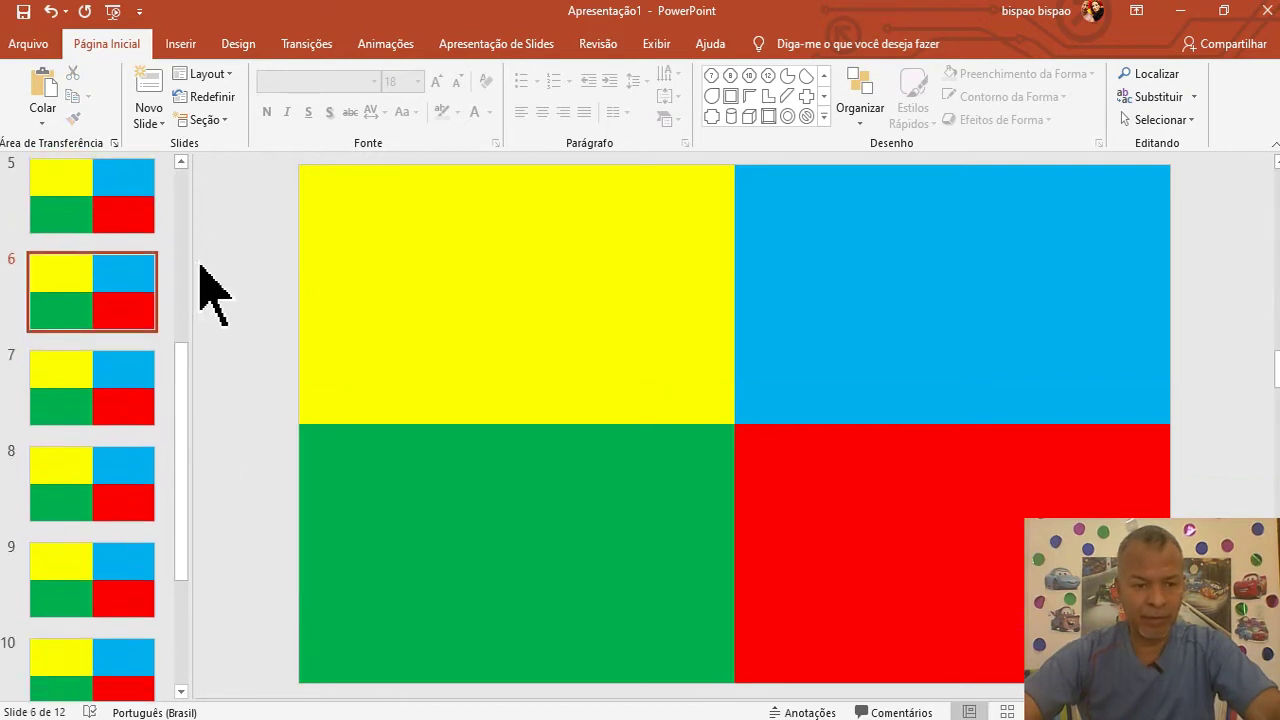
key(Down)
key(Down)
key(Up)
key(Home)
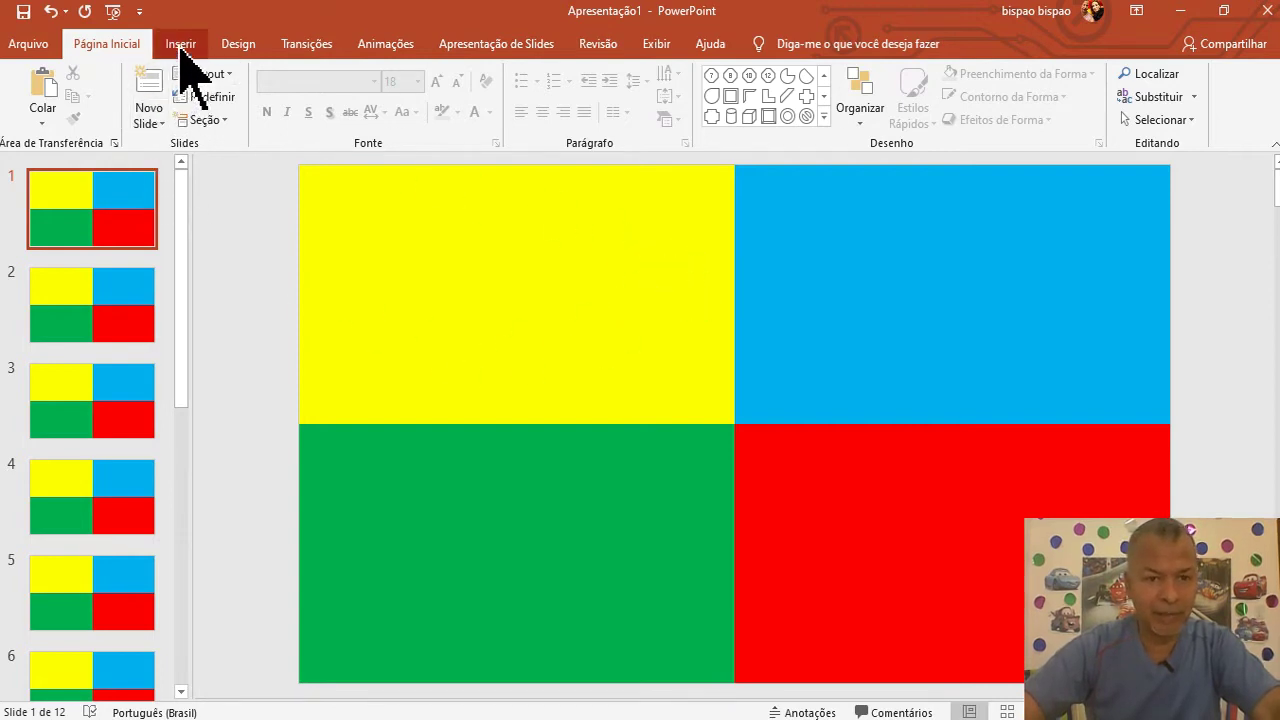
click(181, 45)
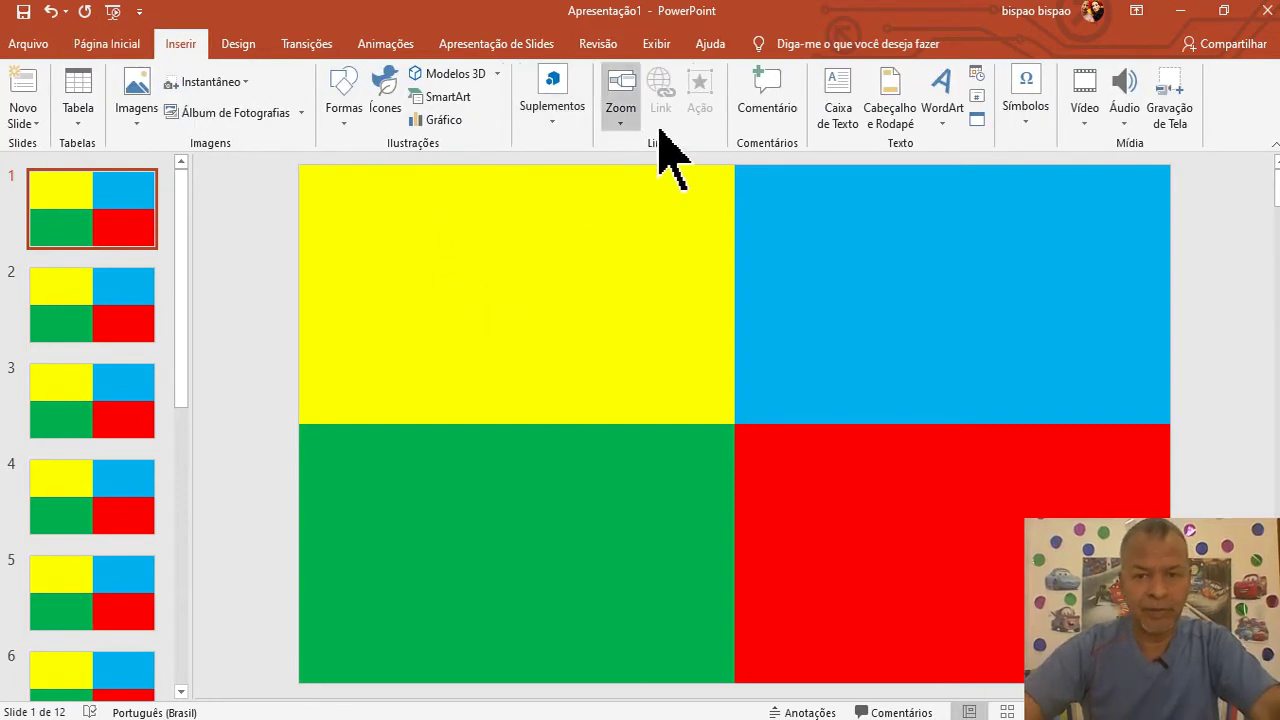
click(105, 45)
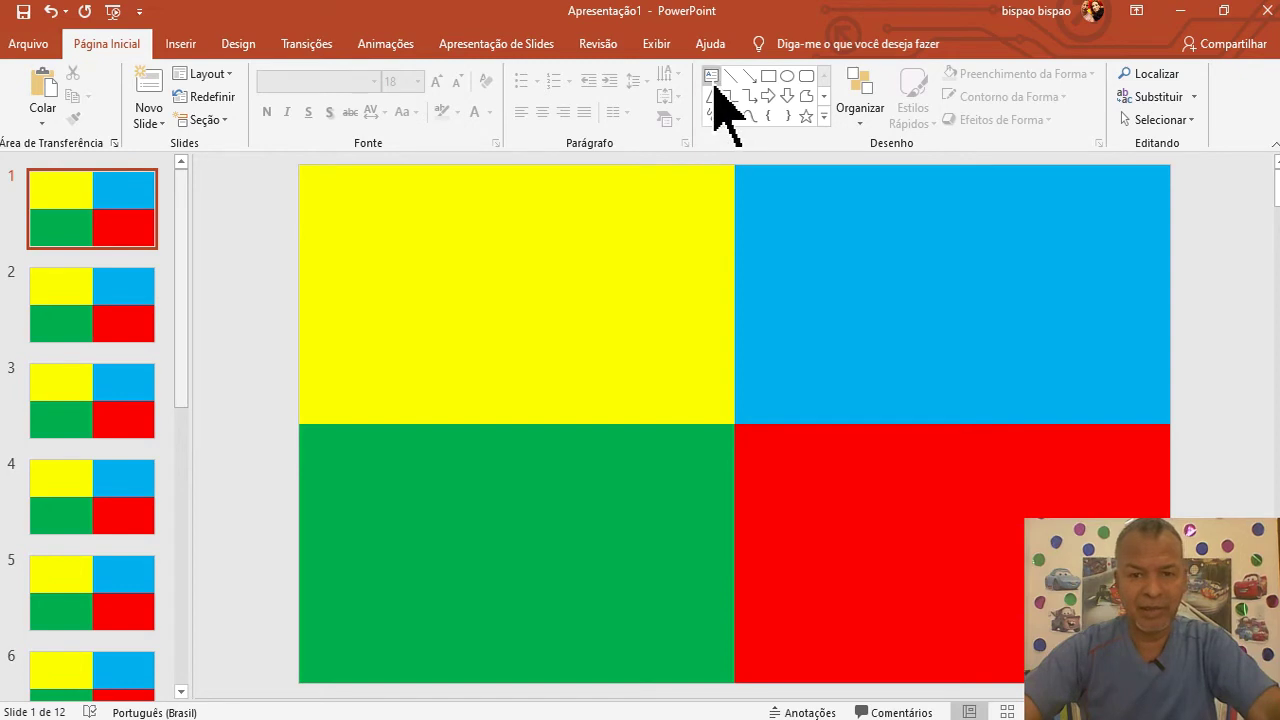
key(ctrl+z)
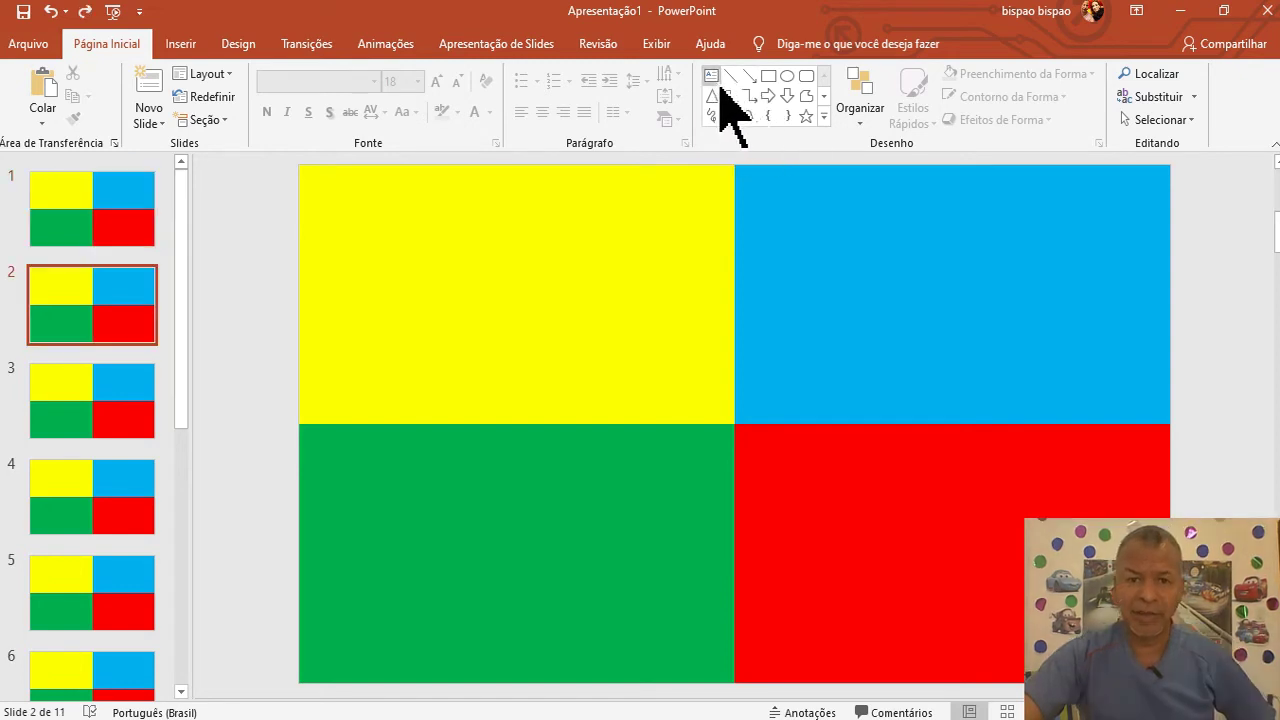
click(712, 80)
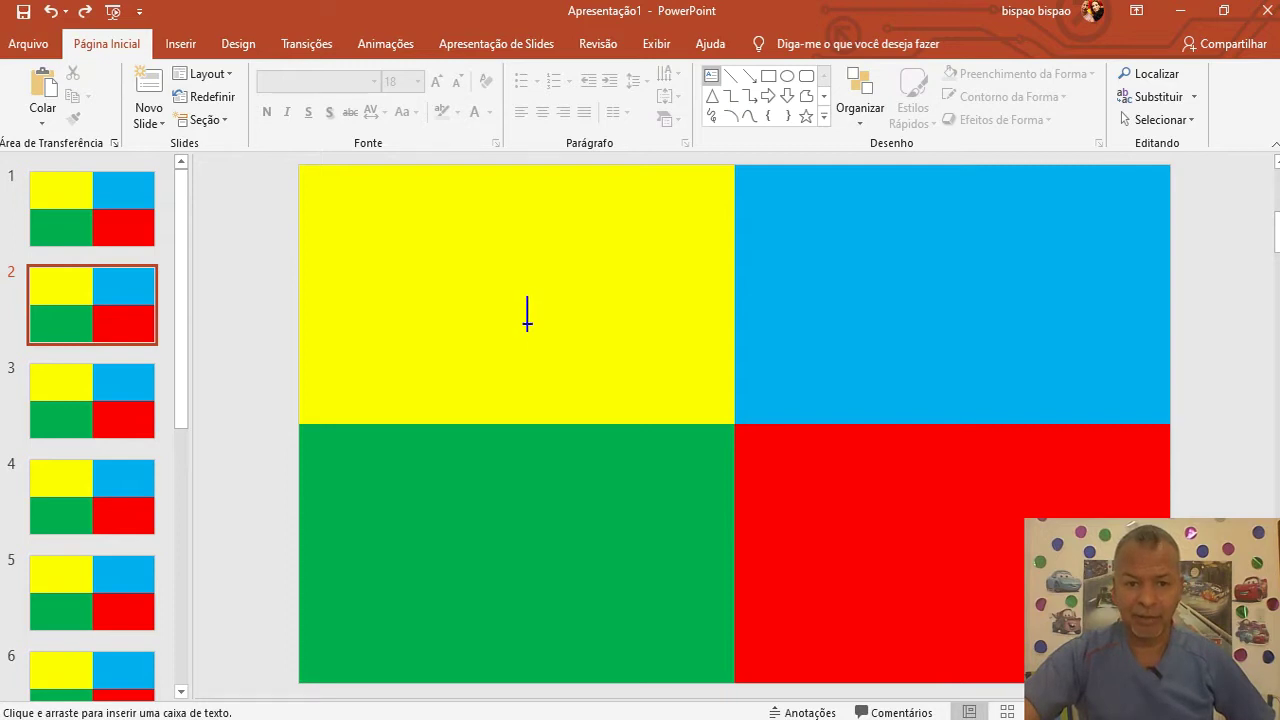
Draw a text box across the tile centre and type the teacher's name plus 'ed. Fisica Escolar'
drag(527, 323, 970, 471)
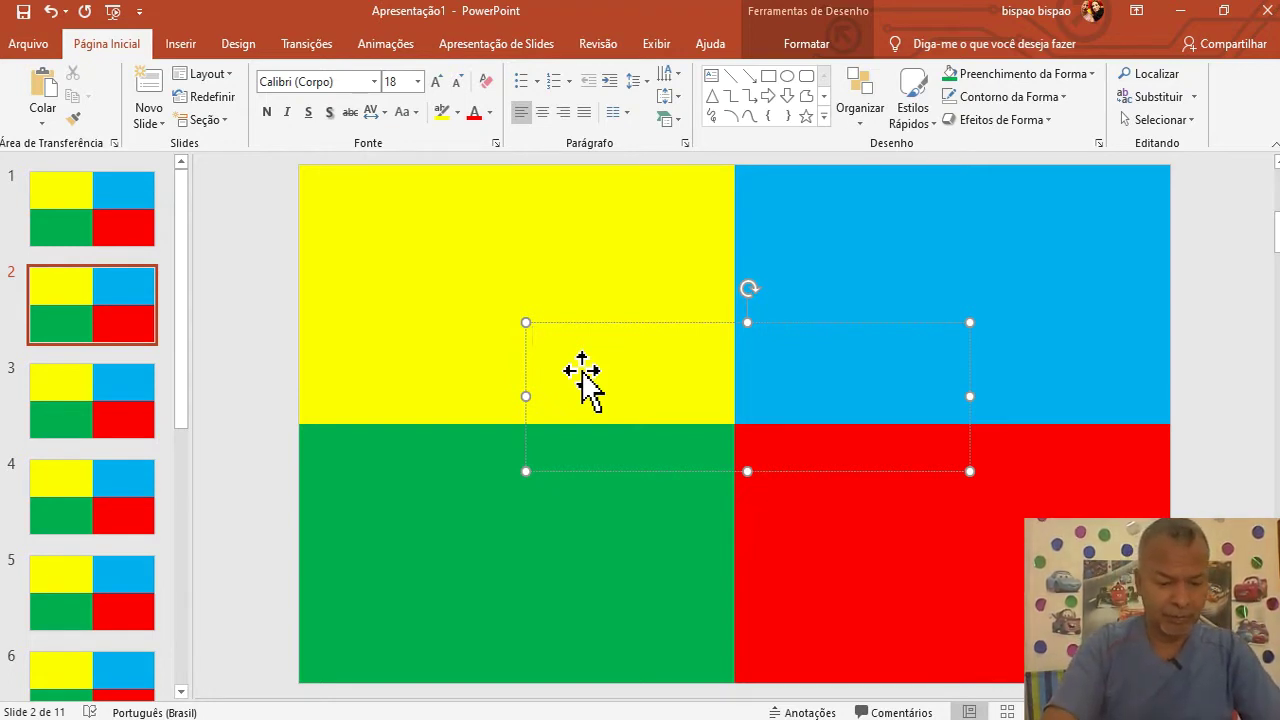
text(Prof Bispao ed. Fis)
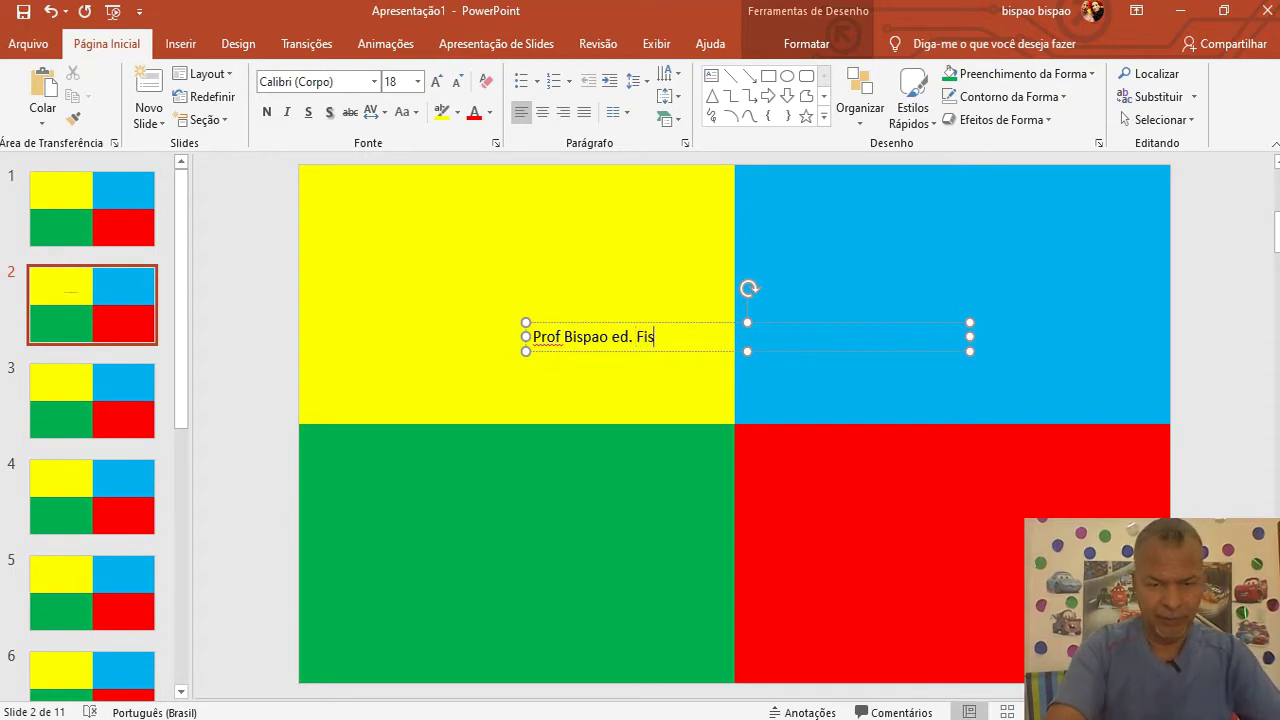
text(ica Escolar)
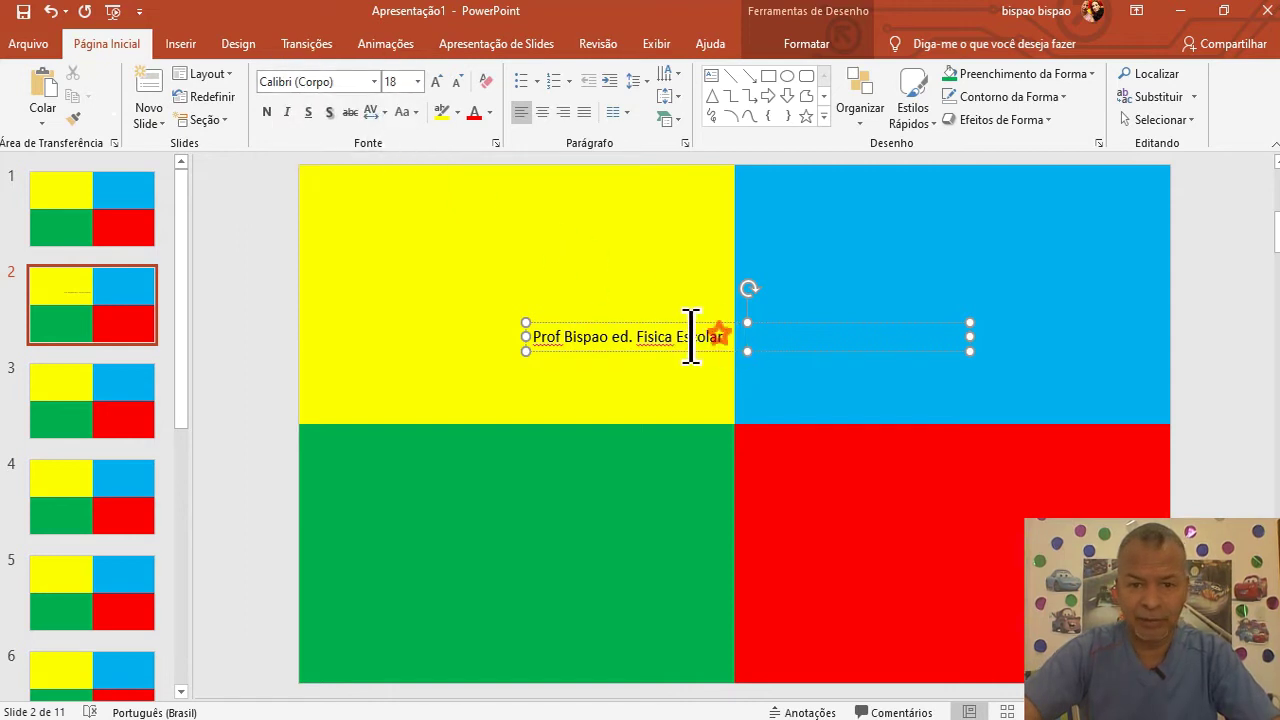
drag(691, 336, 553, 336)
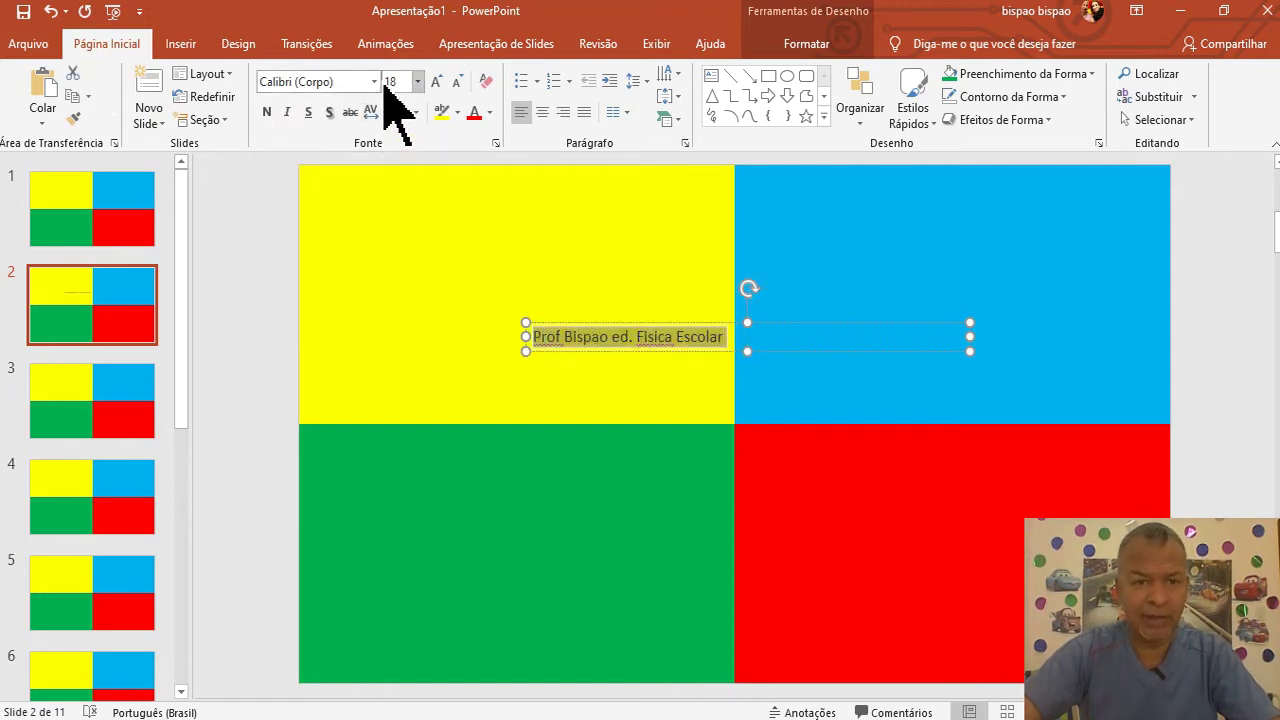
Set the caption to Arial Black 36, then widen its box and centre it across the four tiles
click(375, 82)
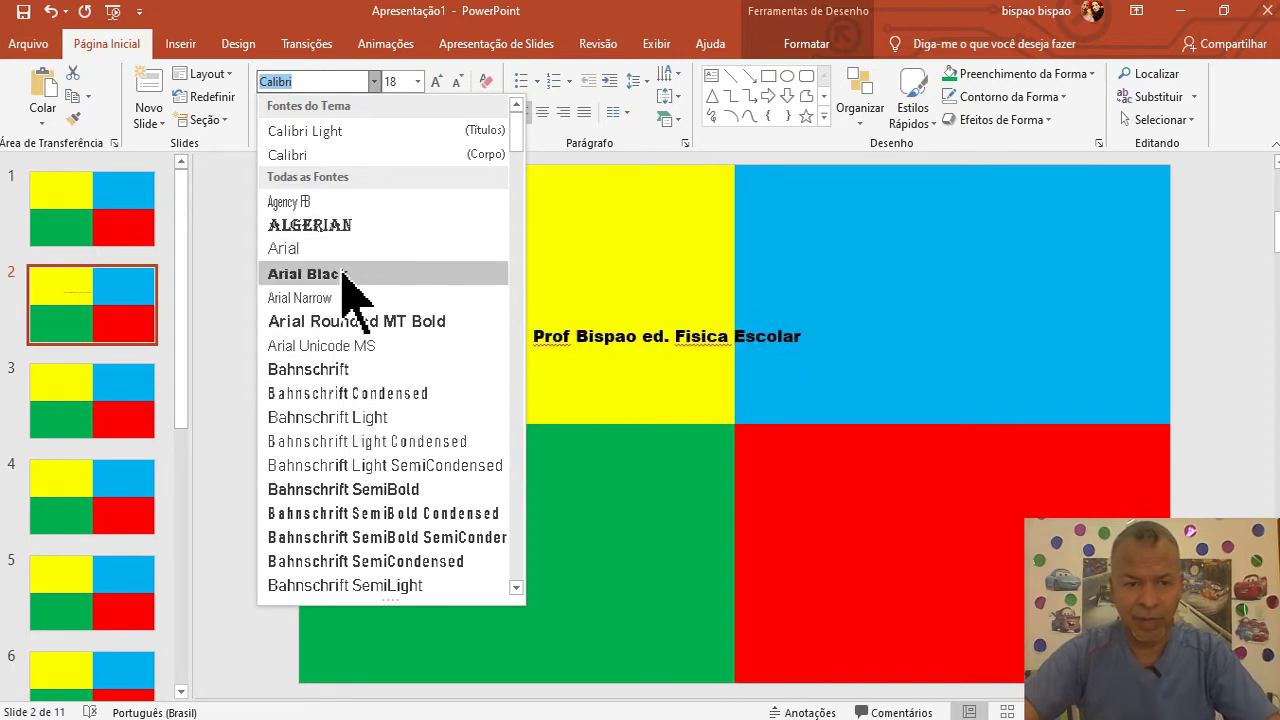
click(342, 273)
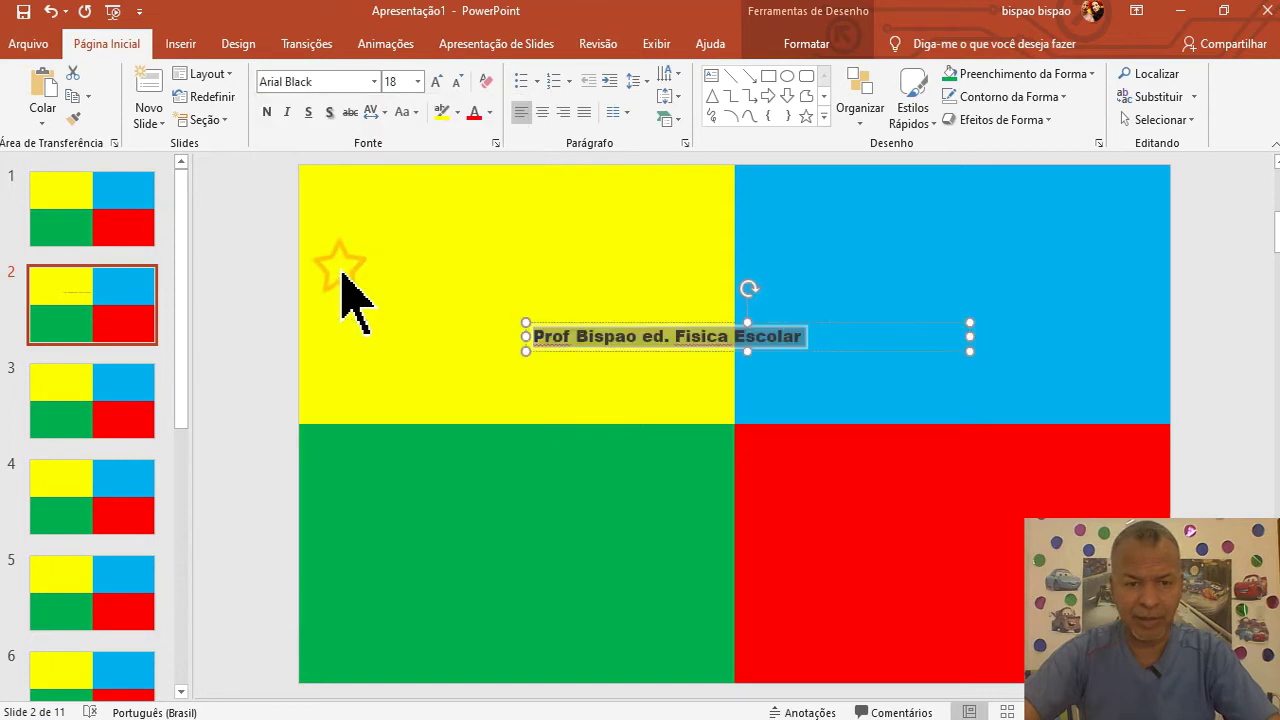
click(418, 82)
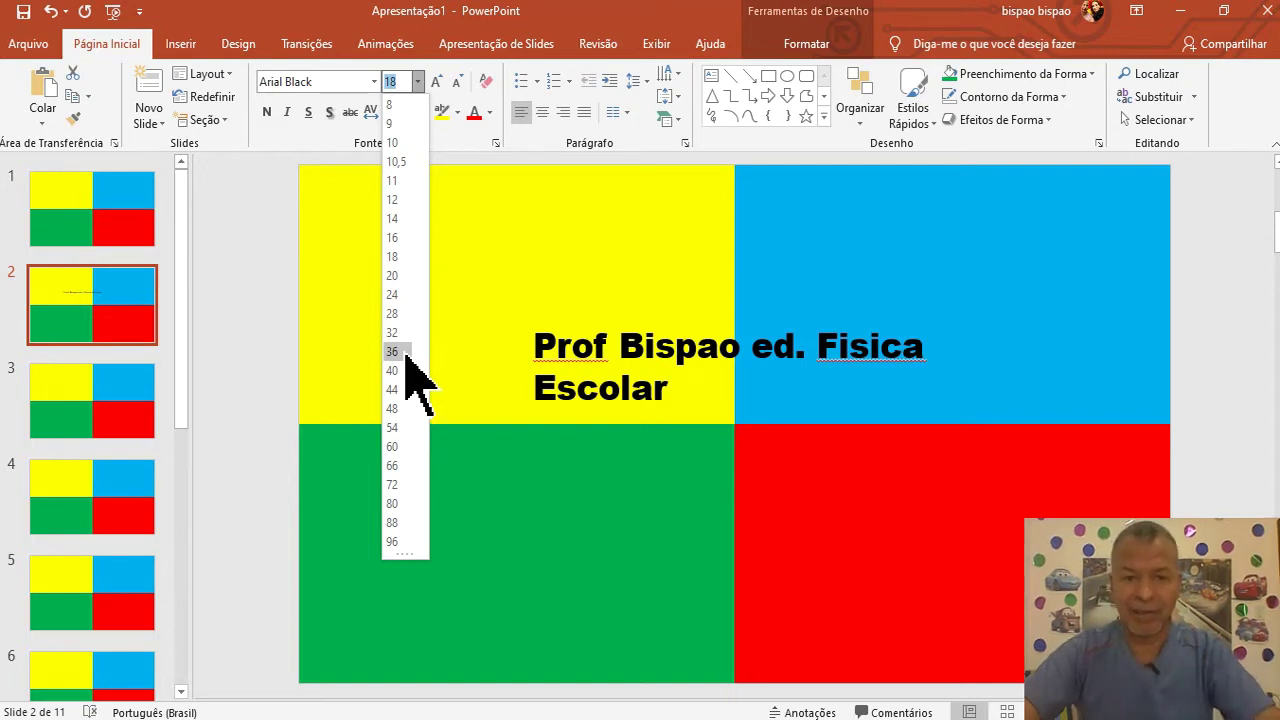
click(406, 353)
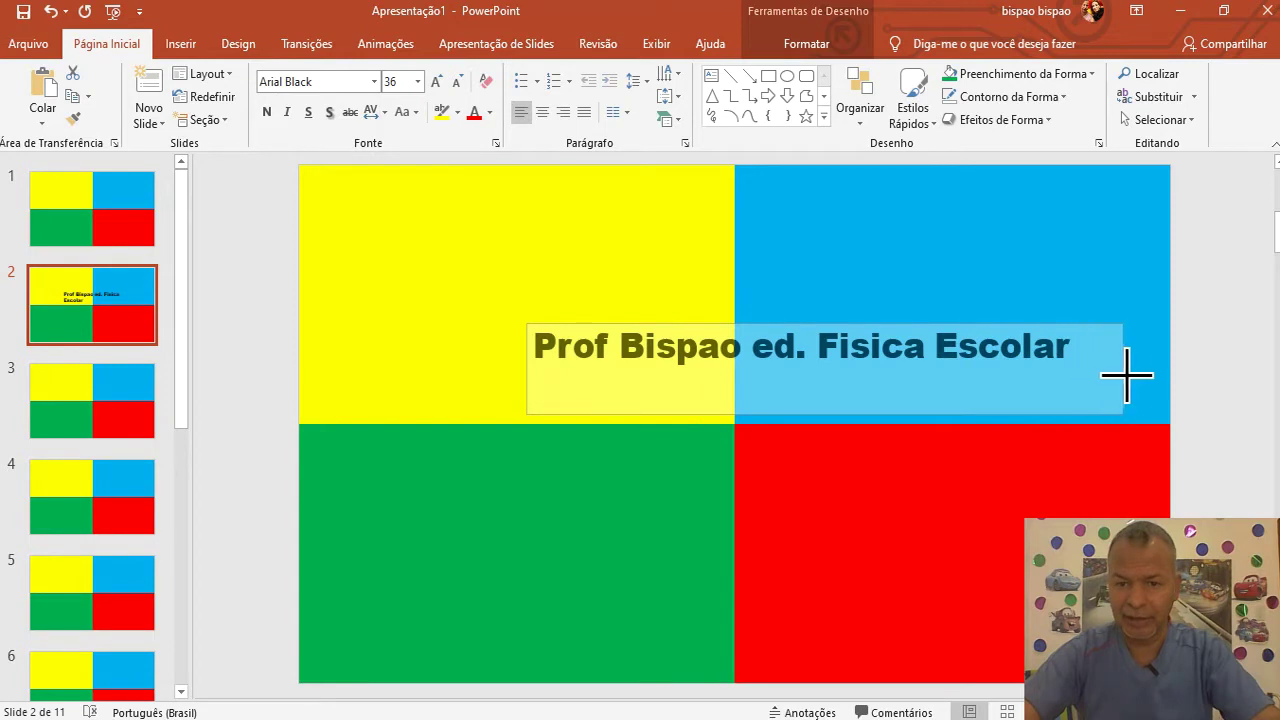
drag(970, 370, 1141, 370)
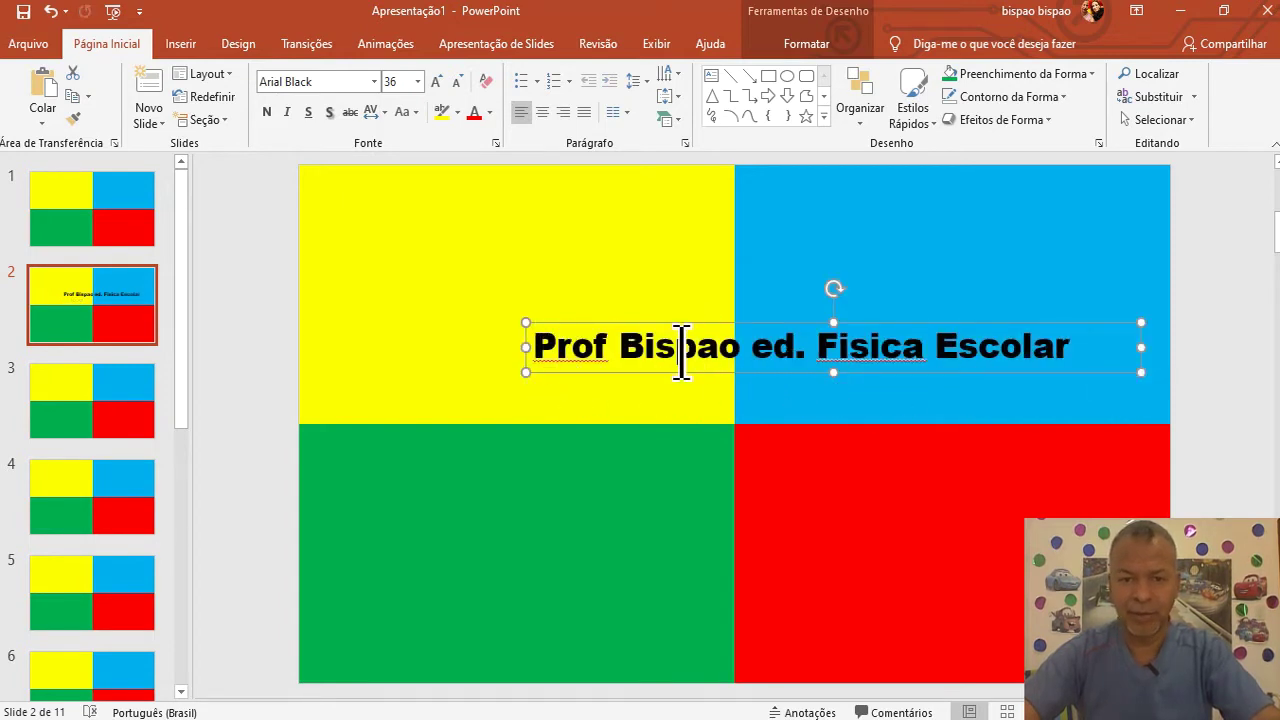
drag(1112, 345, 1037, 398)
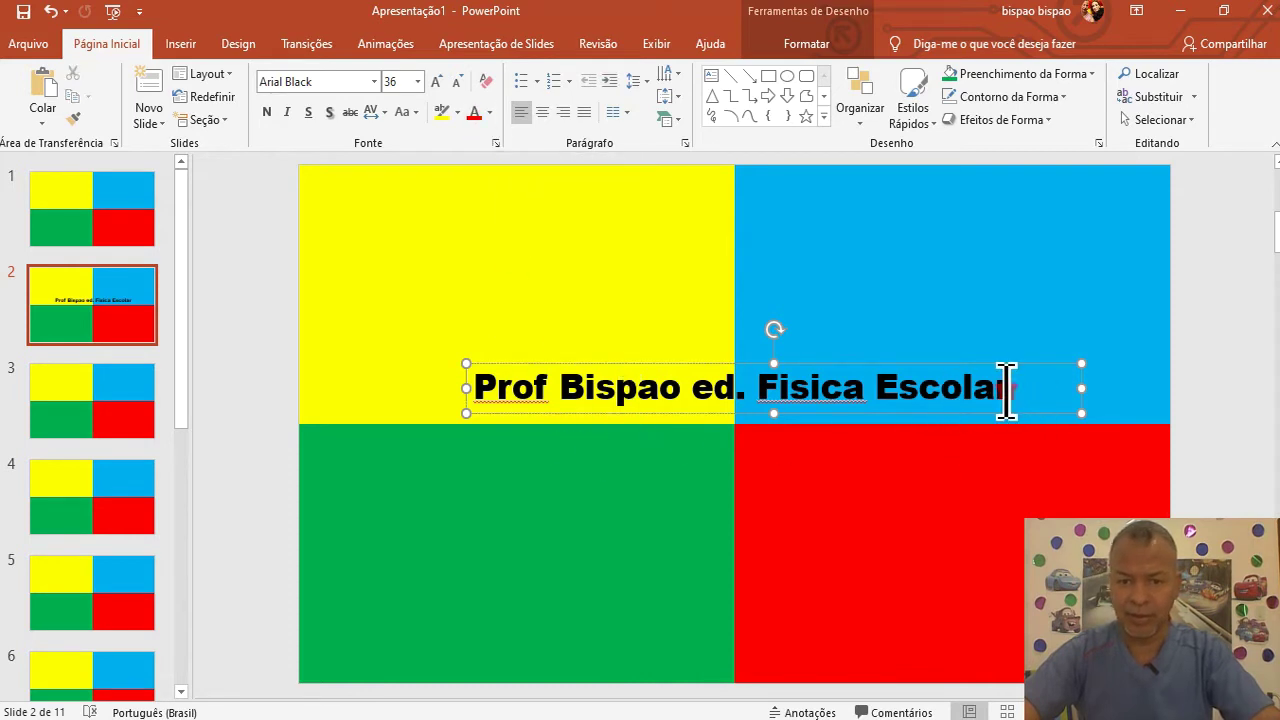
Colour the caption text red, then return to slide 1
drag(1008, 388, 511, 390)
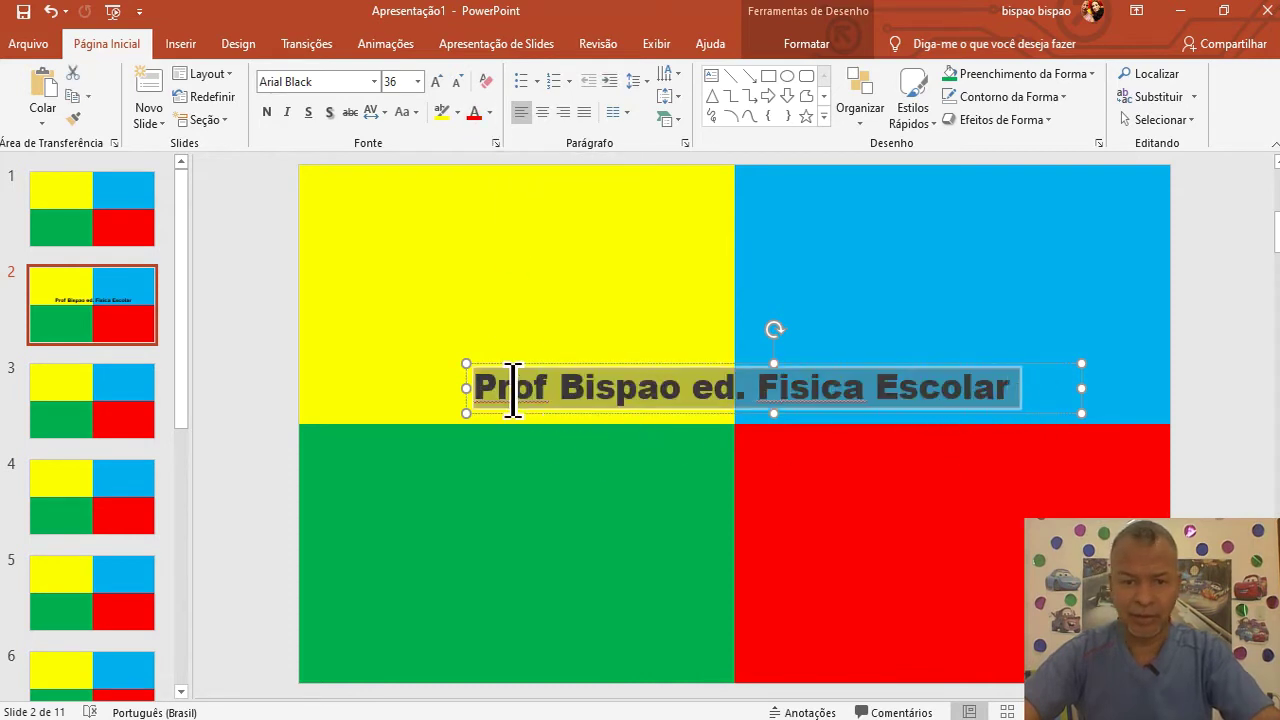
click(489, 114)
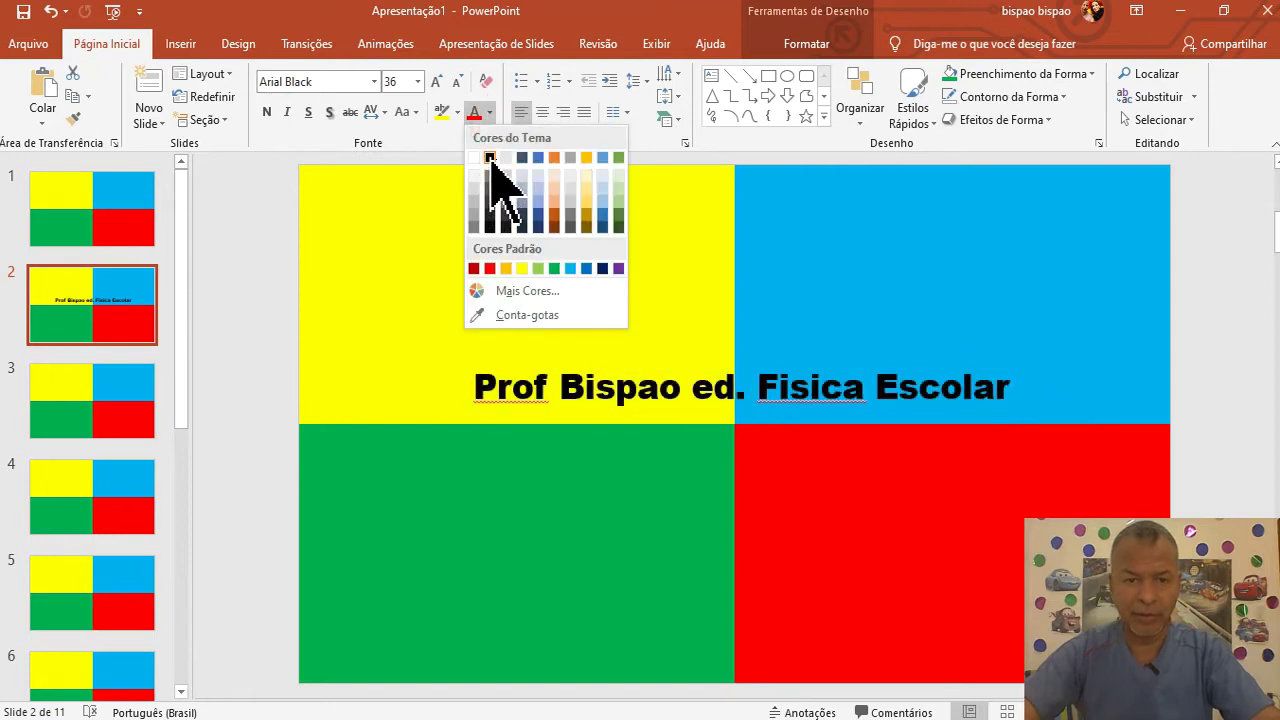
click(489, 268)
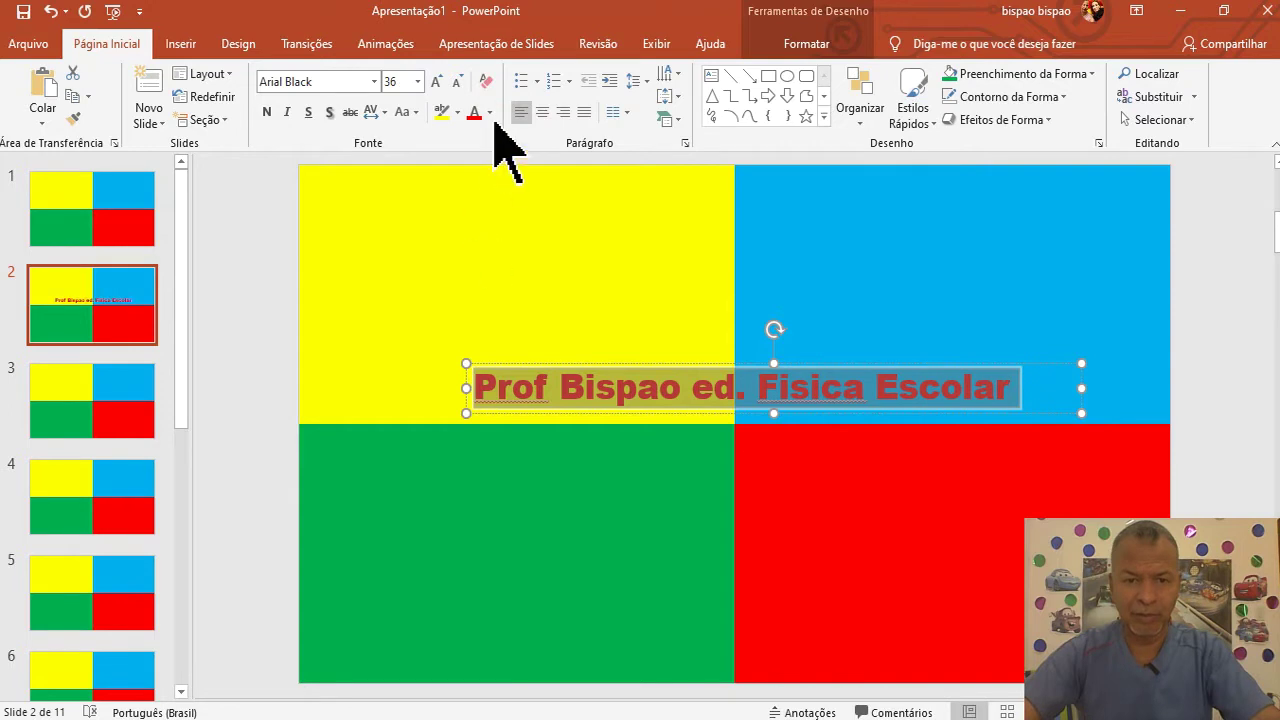
click(886, 496)
click(1073, 402)
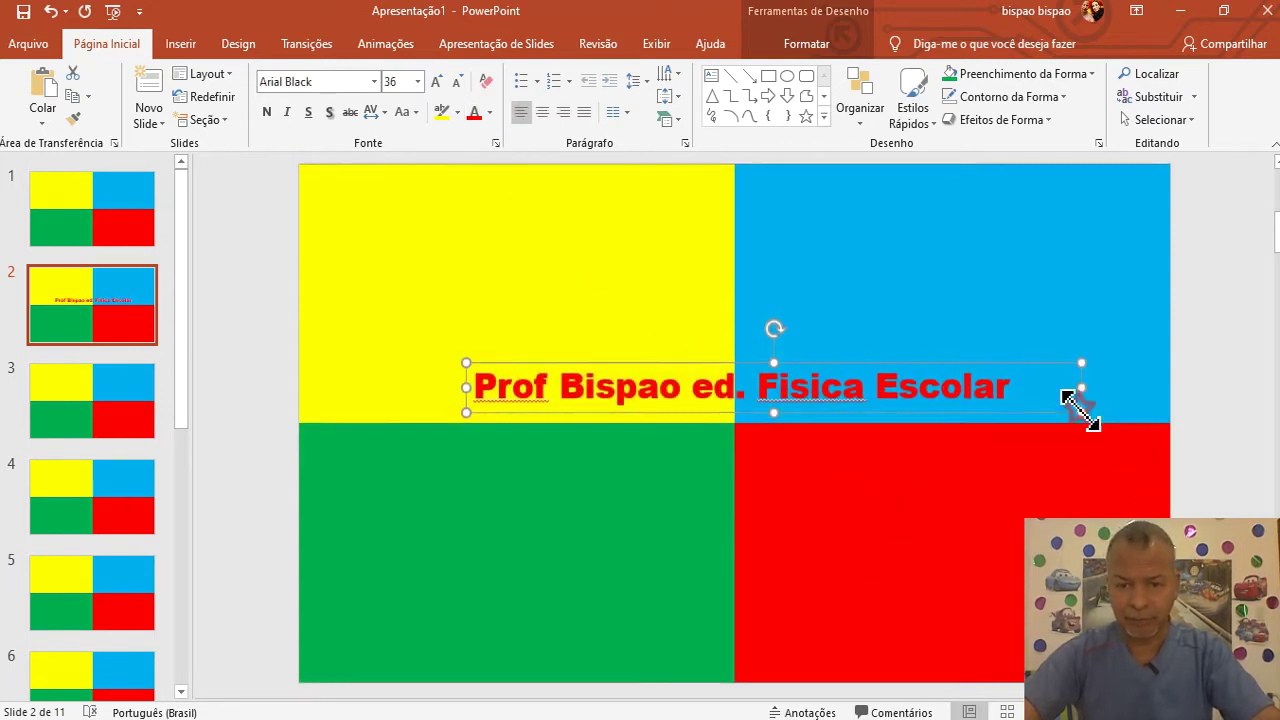
click(640, 286)
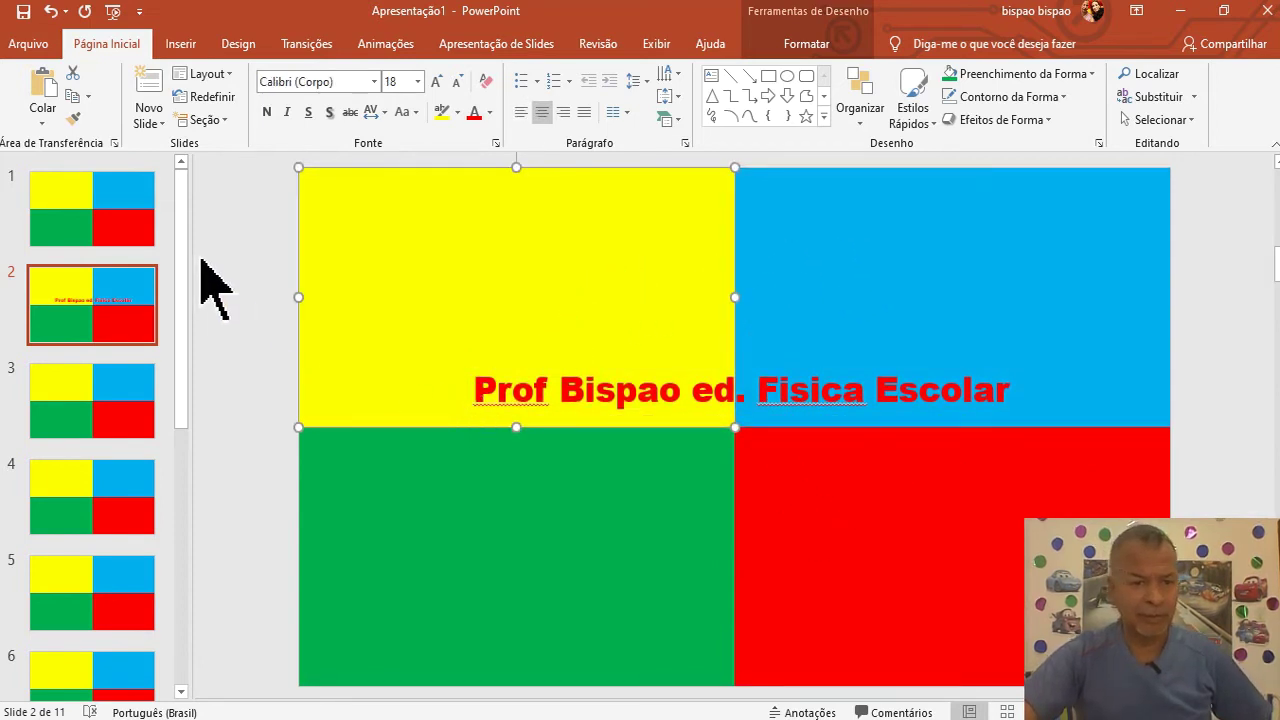
click(131, 215)
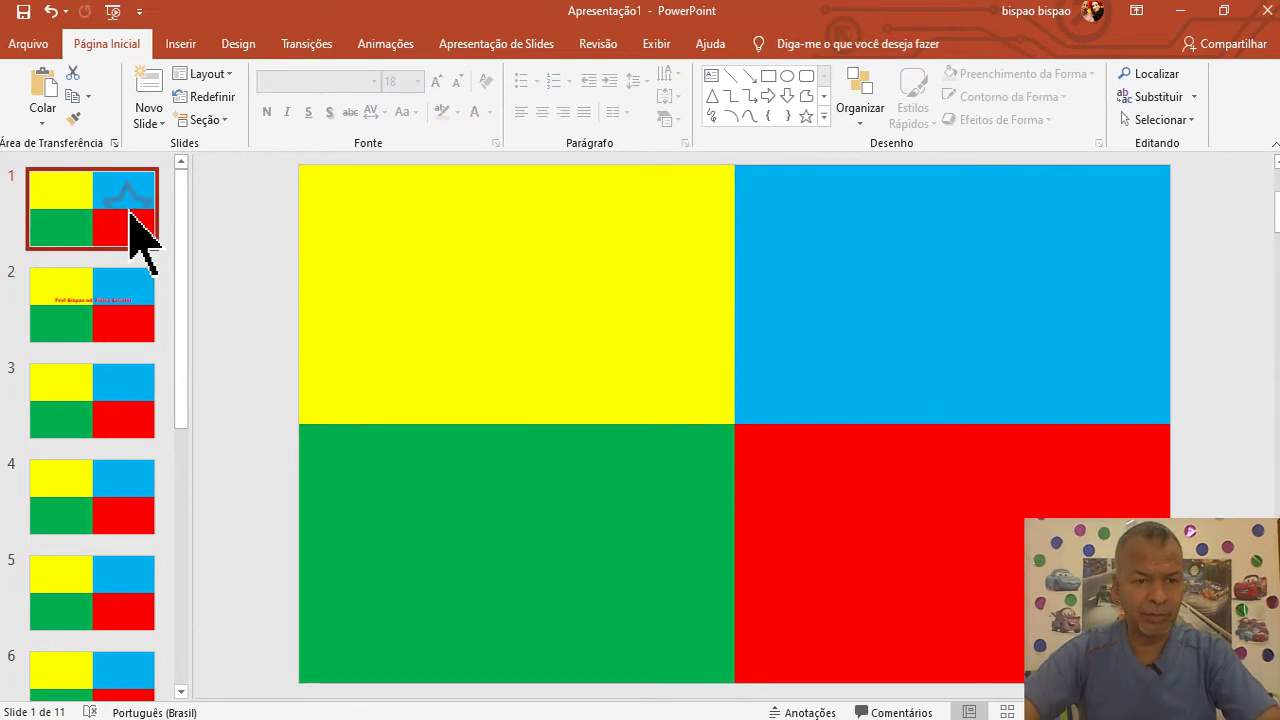
Cut (Recortar) the plain slide 1 so the deck has 10 slides, then show the new slide 2
right_click(131, 215)
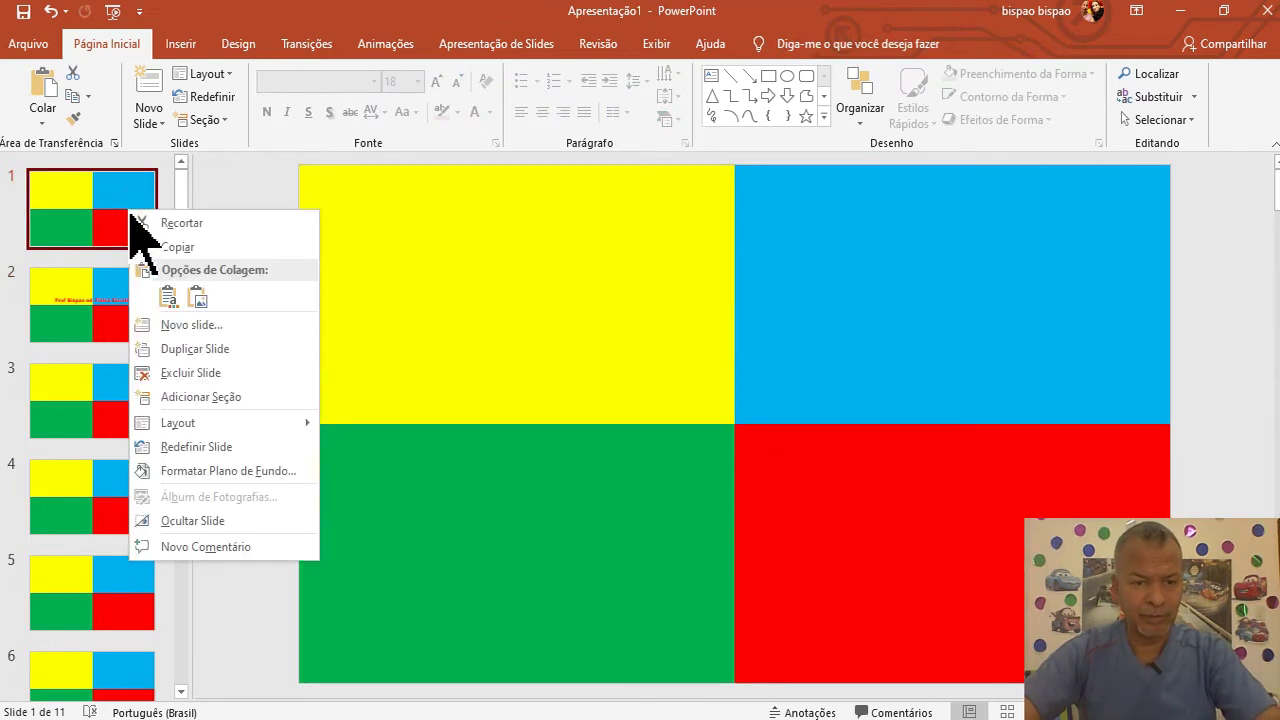
click(178, 223)
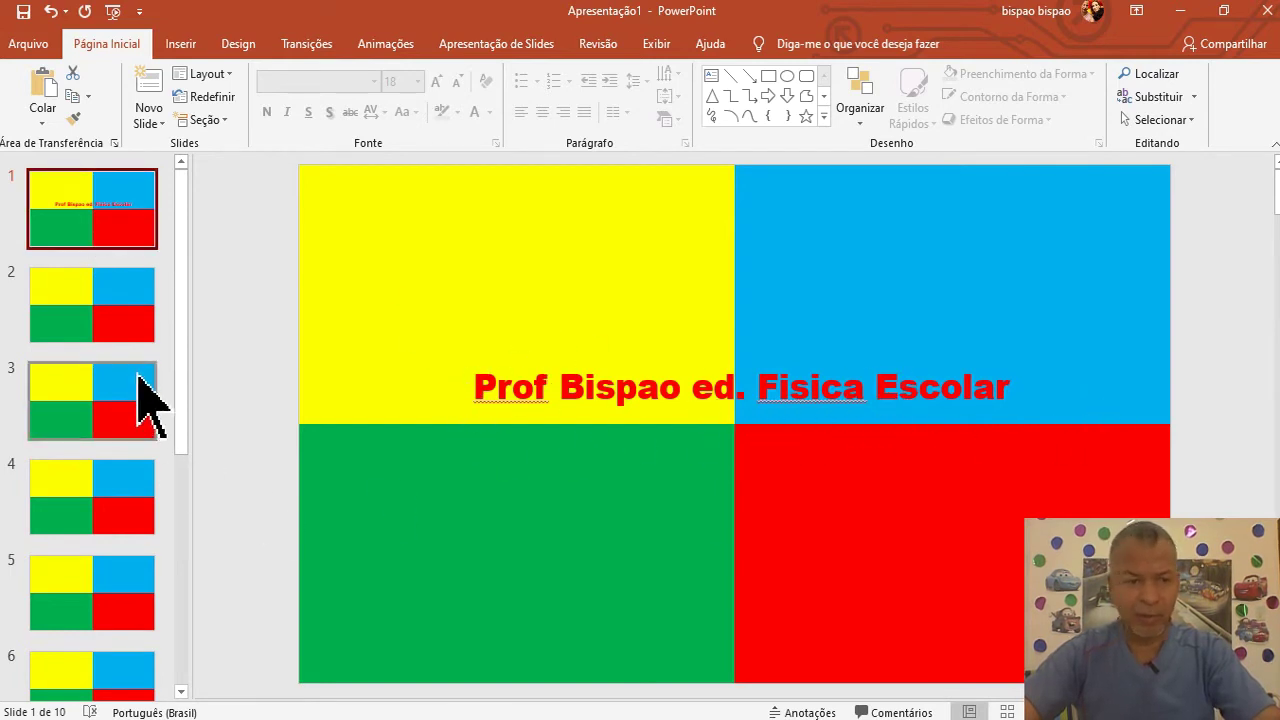
click(86, 312)
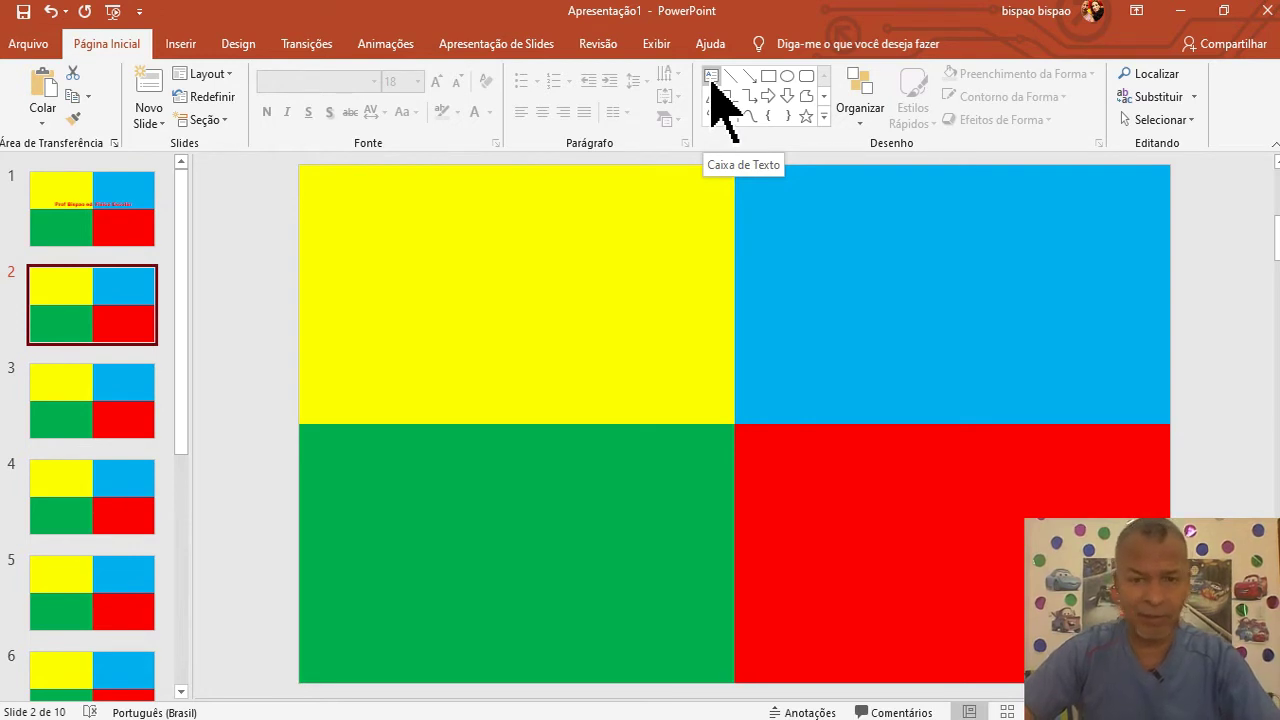
Draw a text box over the tiles' centre reading 'Uma pise com um pé' / 'Duas cores pise com dois pés'
click(711, 78)
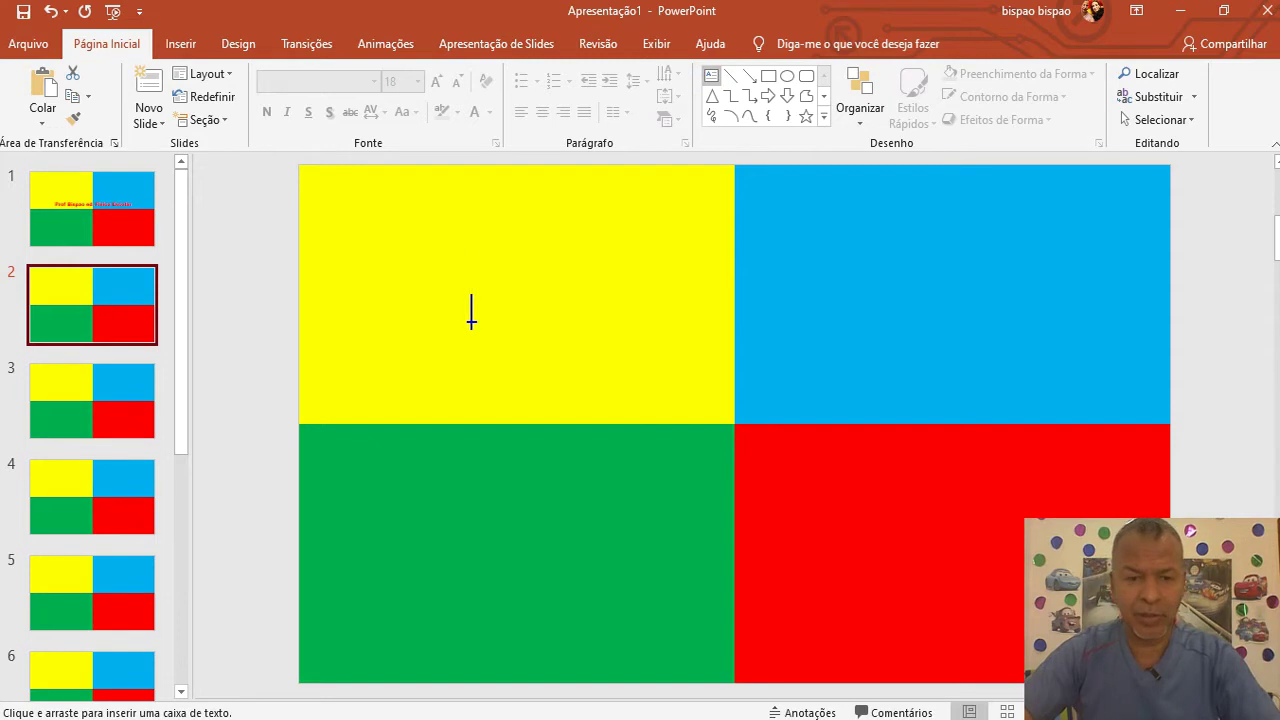
drag(481, 312, 986, 457)
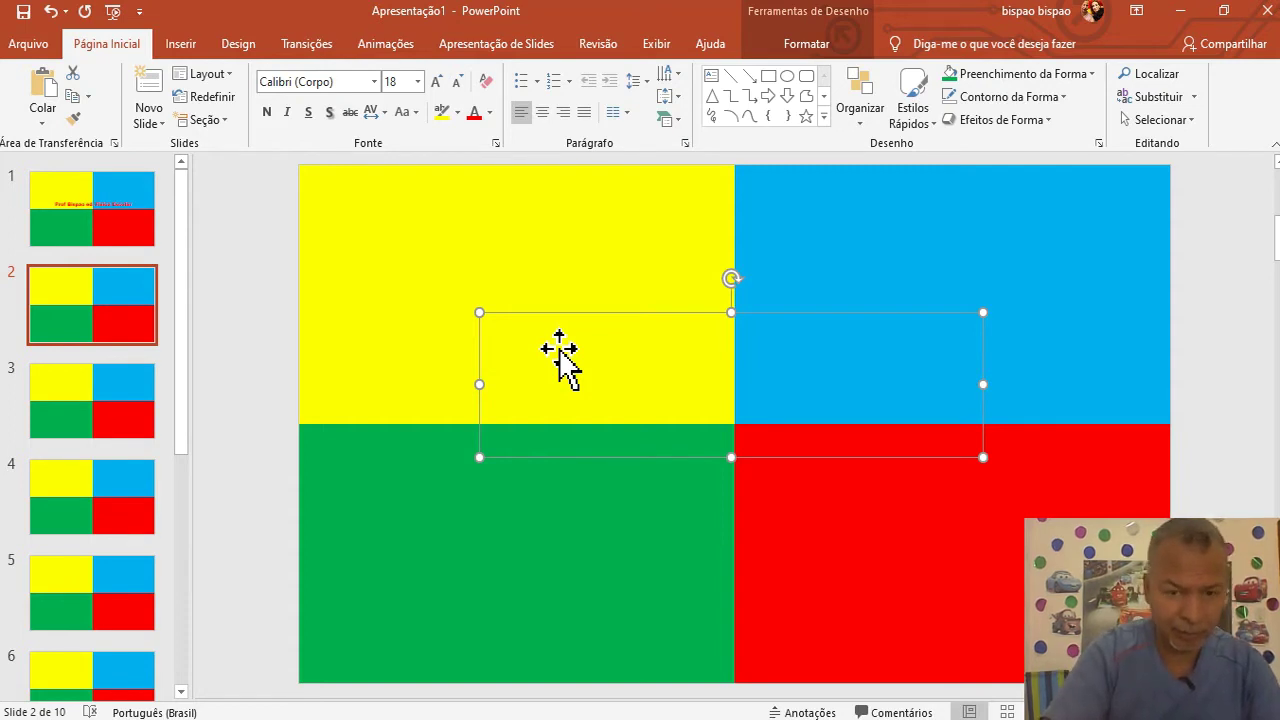
text(Uma pise com dois pés)
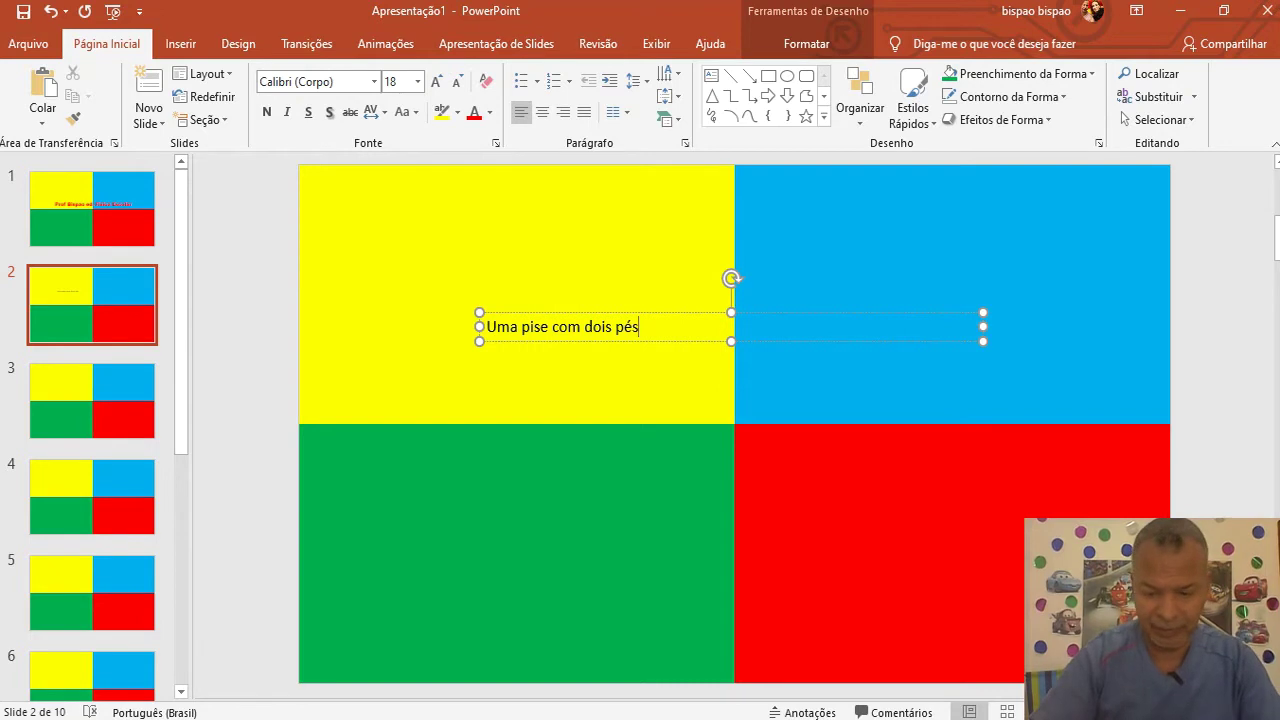
key(Return)
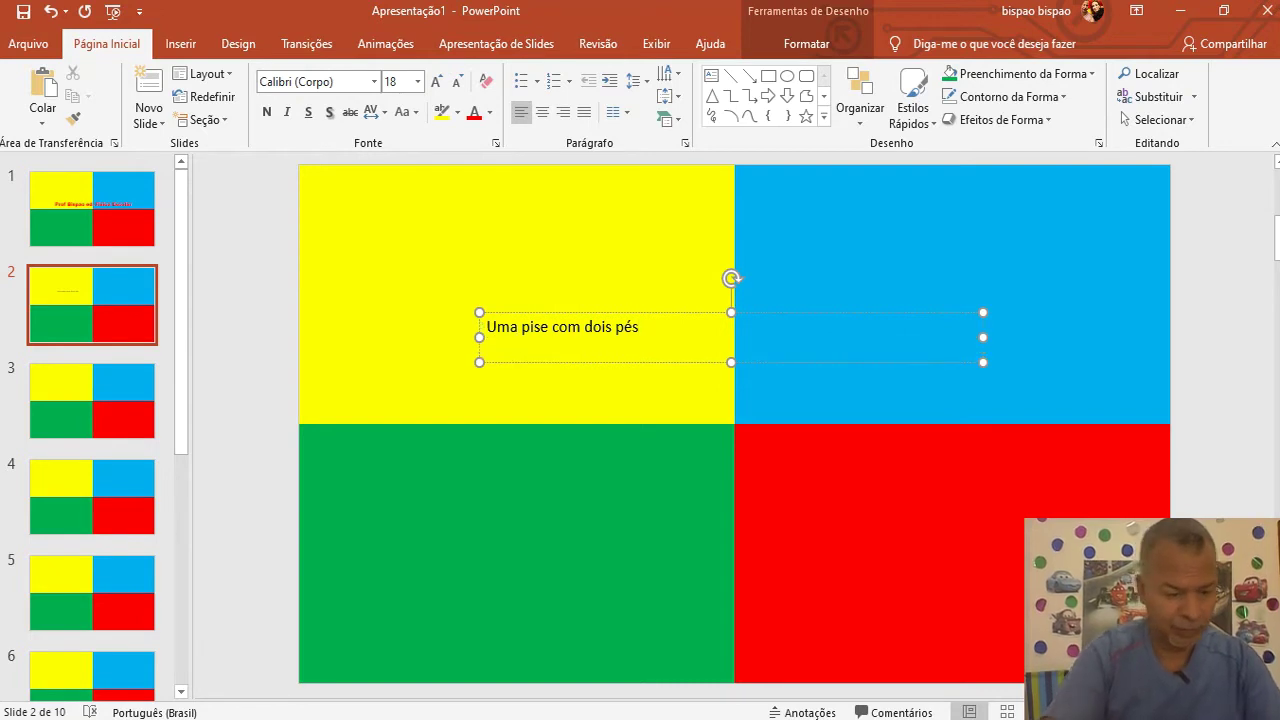
text(Duas cores)
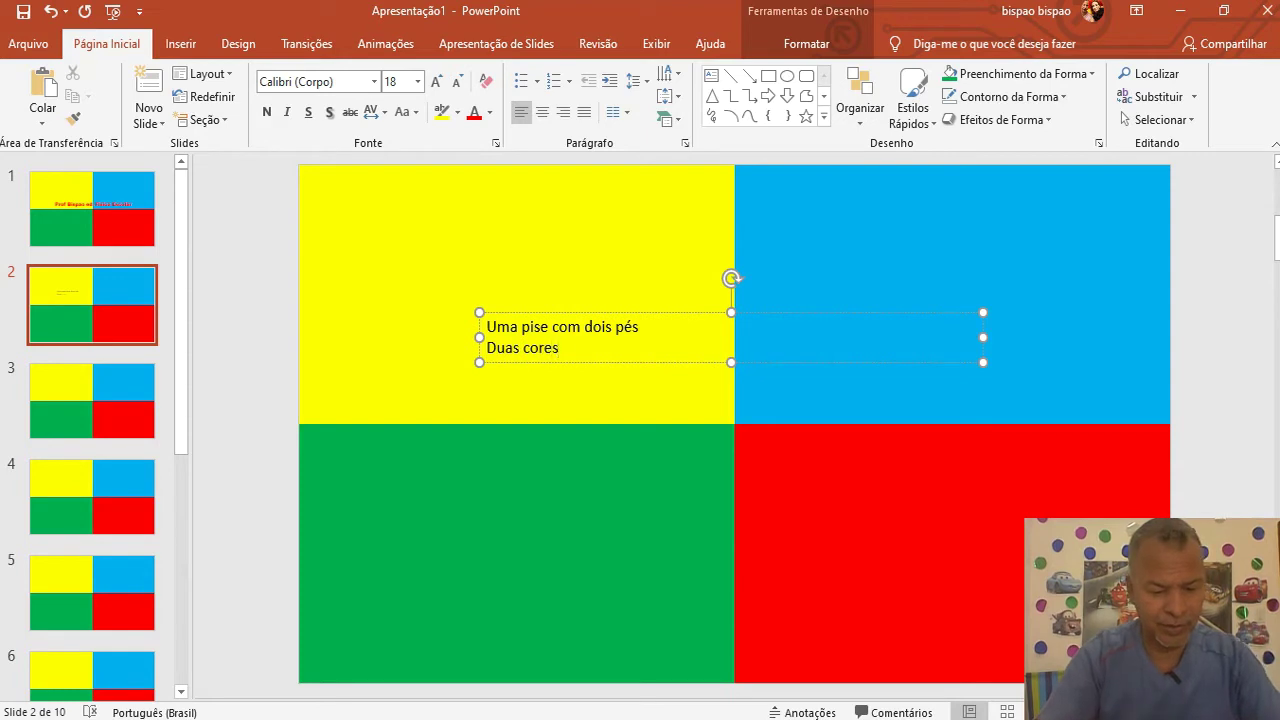
text( pise com)
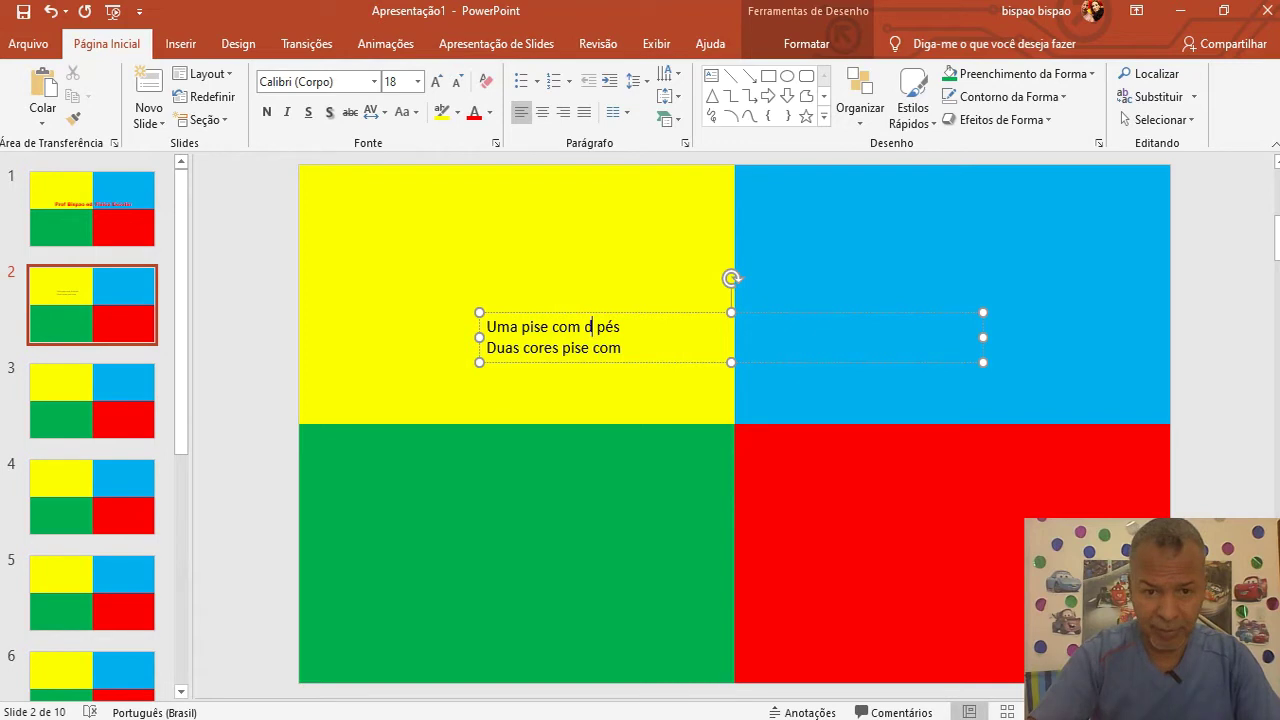
click(637, 327)
text(um)
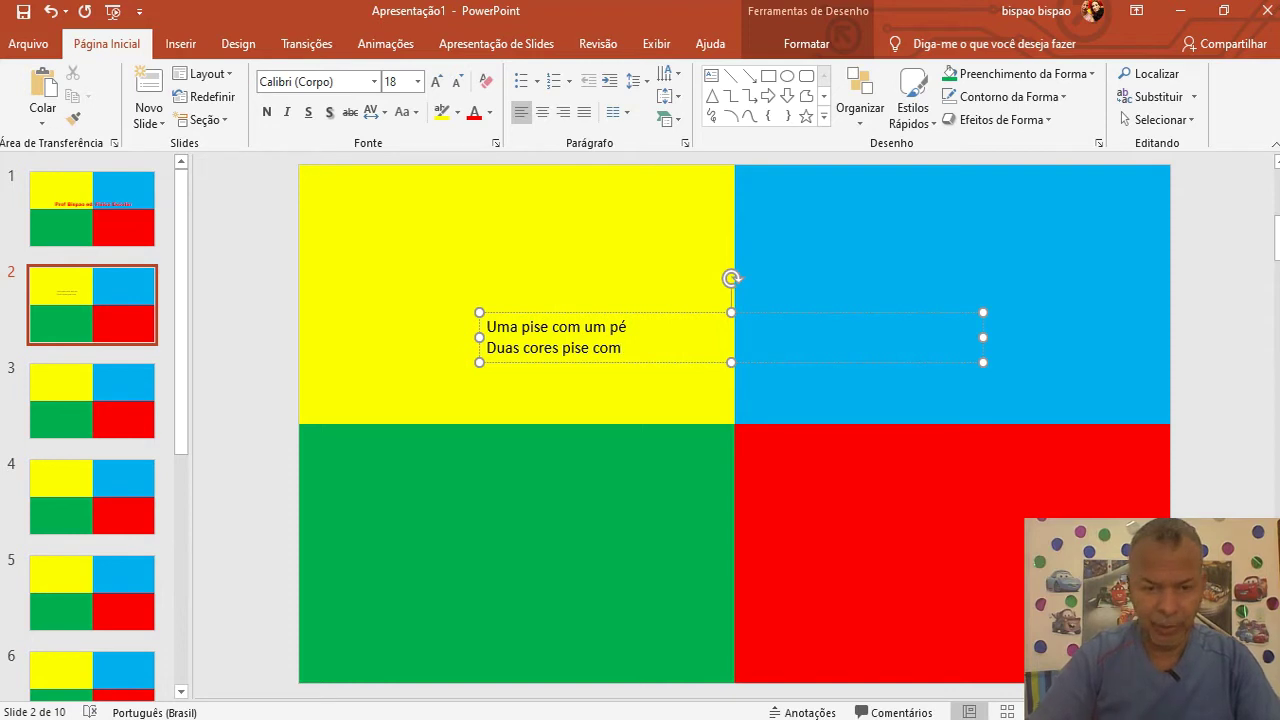
text(dois pés)
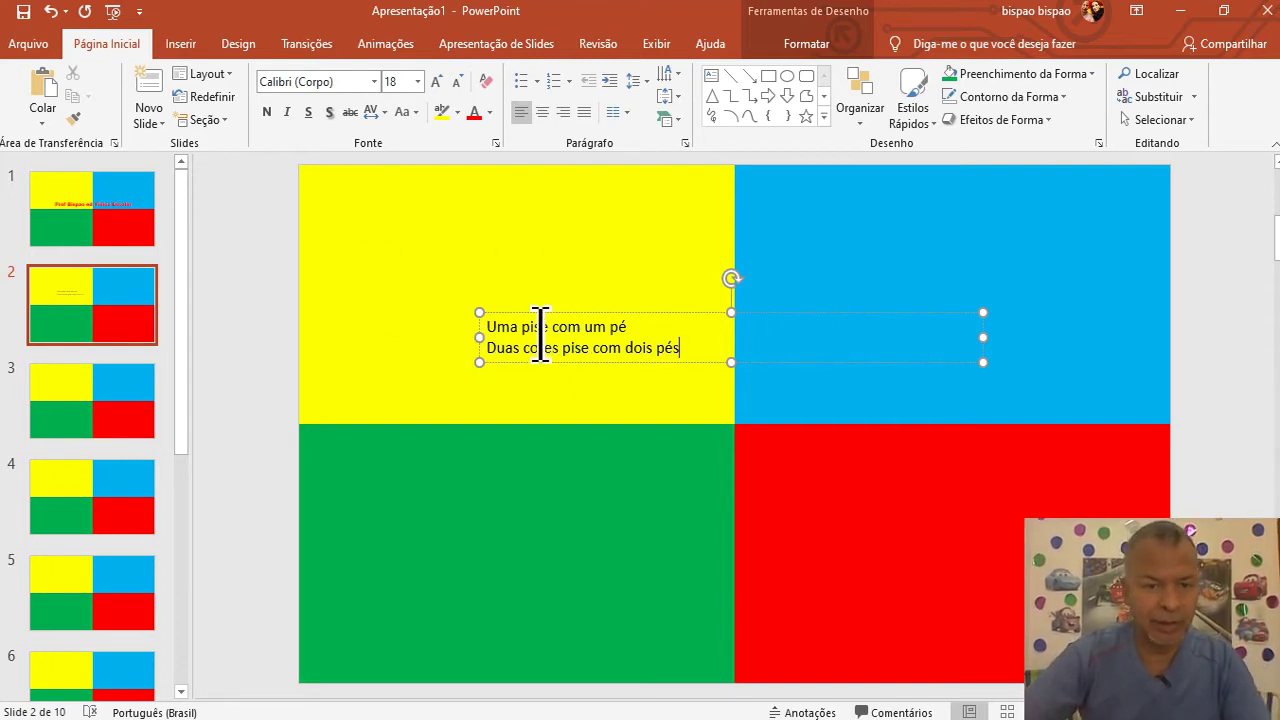
key(Escape)
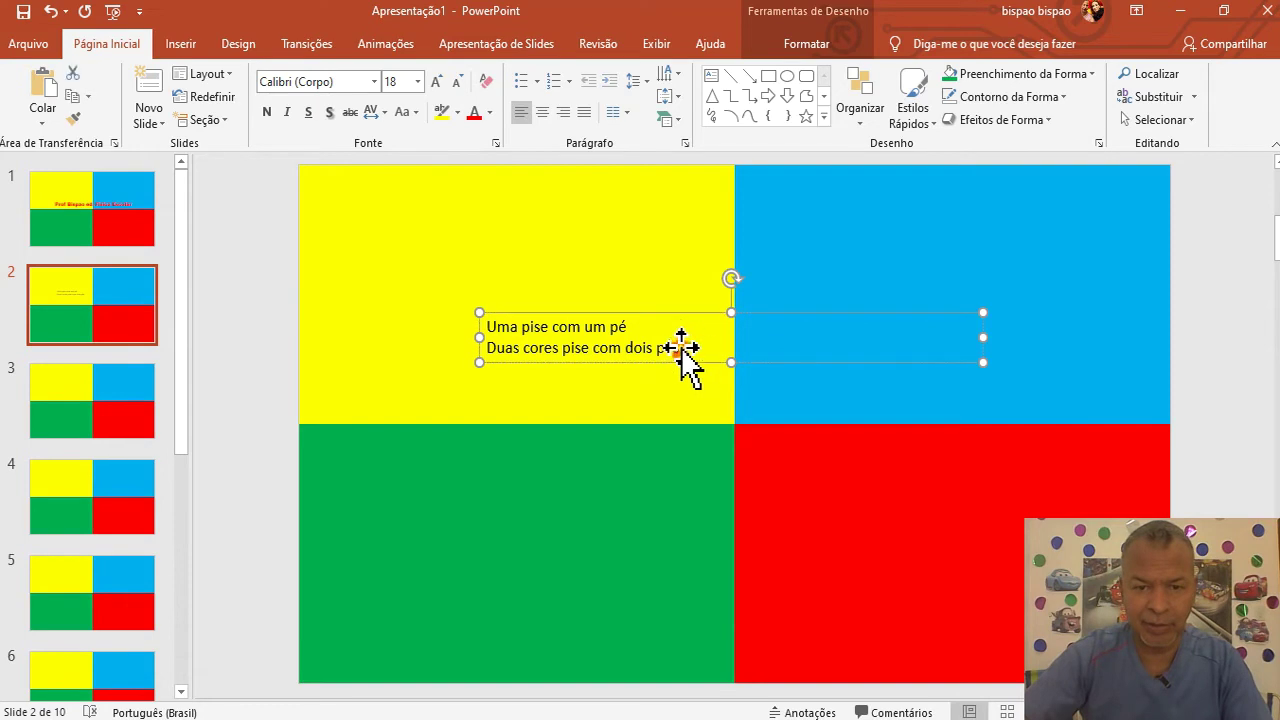
mouse_move(684, 349)
mouse_down()
mouse_move(528, 343)
mouse_move(488, 327)
mouse_up()
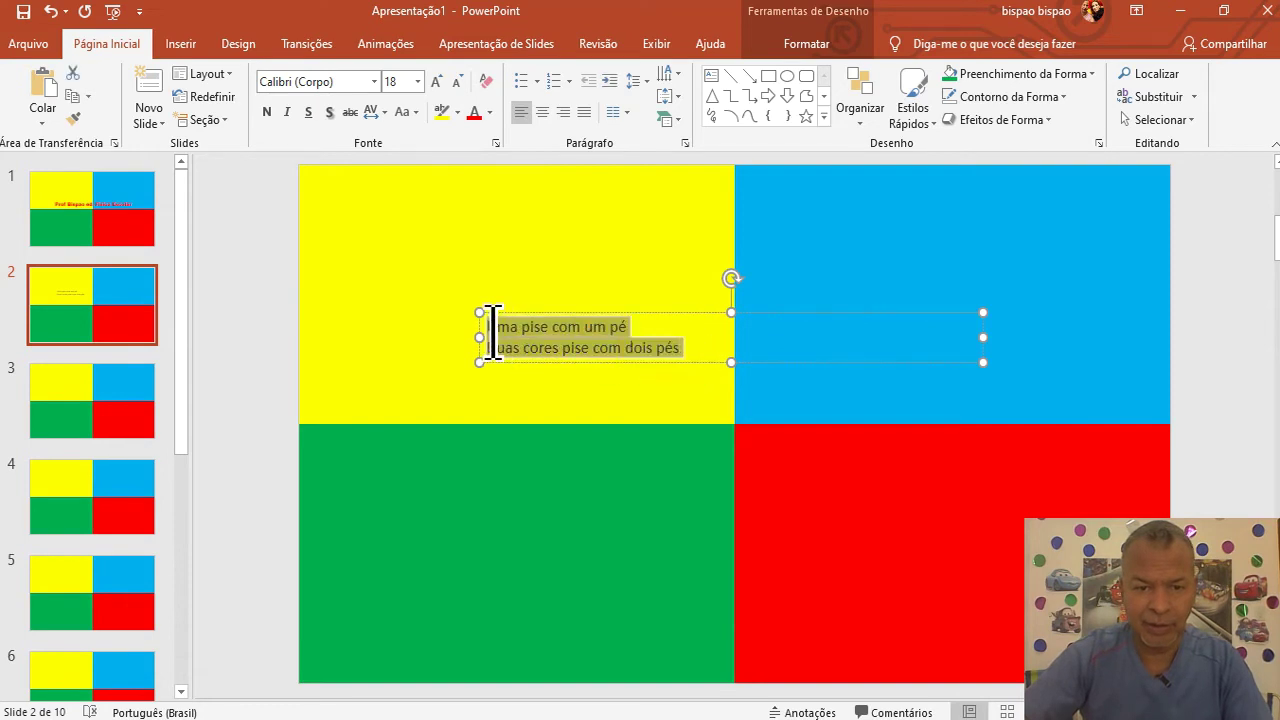
Set the two-line caption to Arial Black 36 and widen its box so the lines fit
click(374, 82)
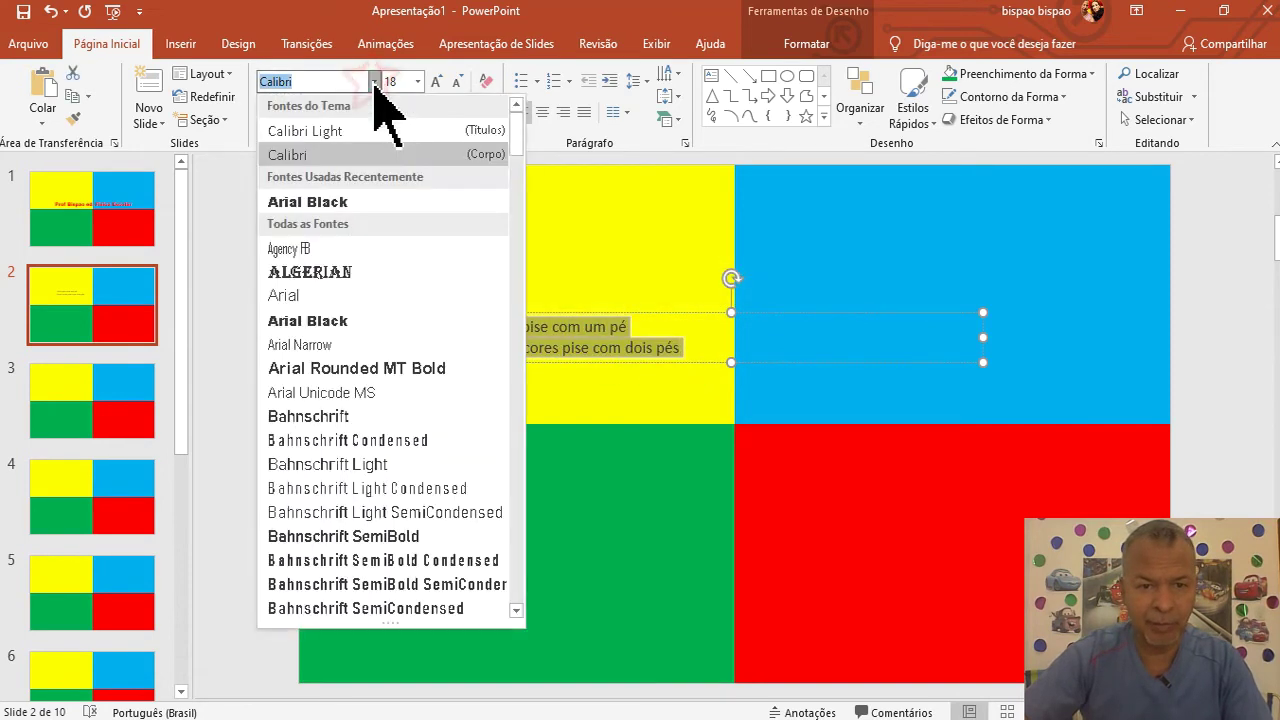
click(347, 203)
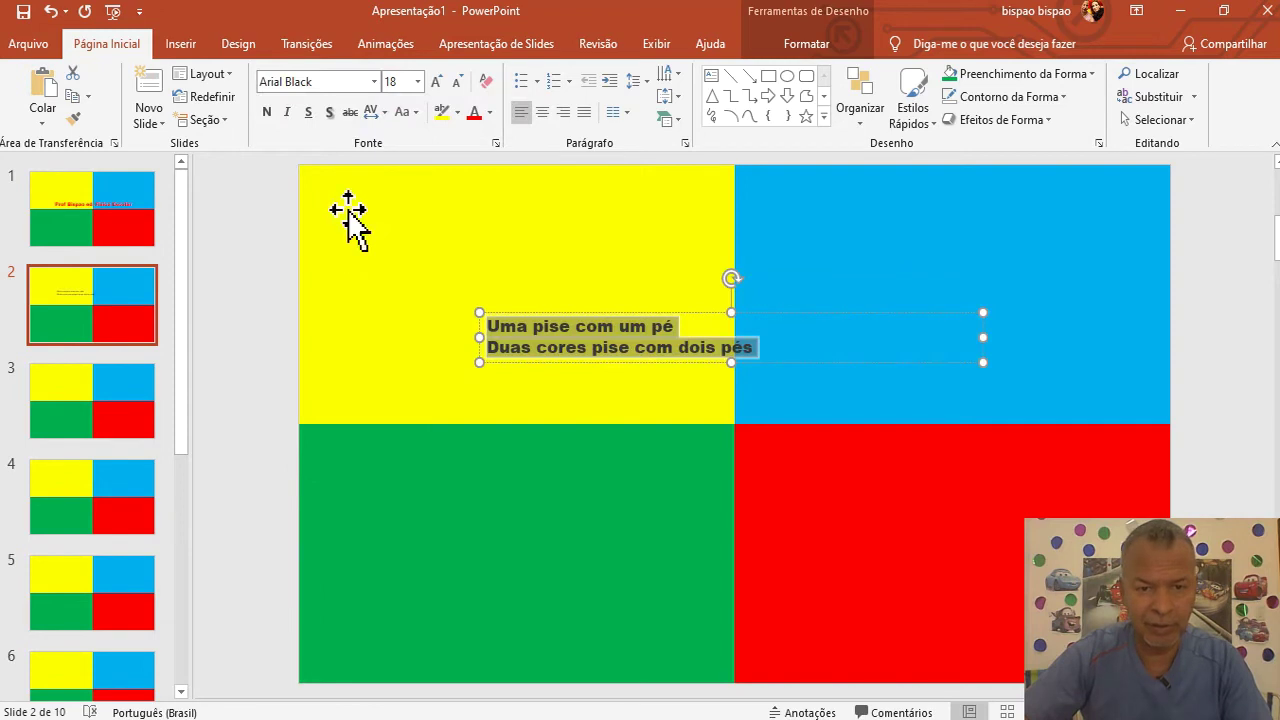
click(418, 82)
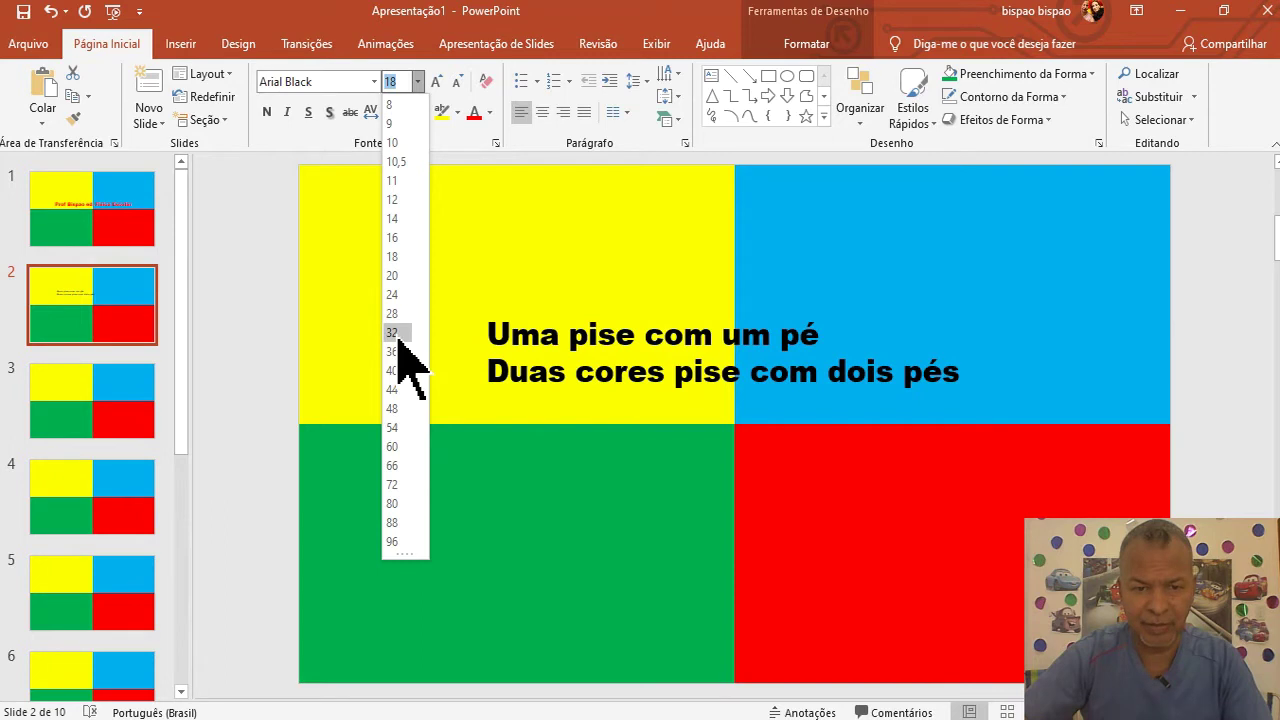
key(ctrl+a)
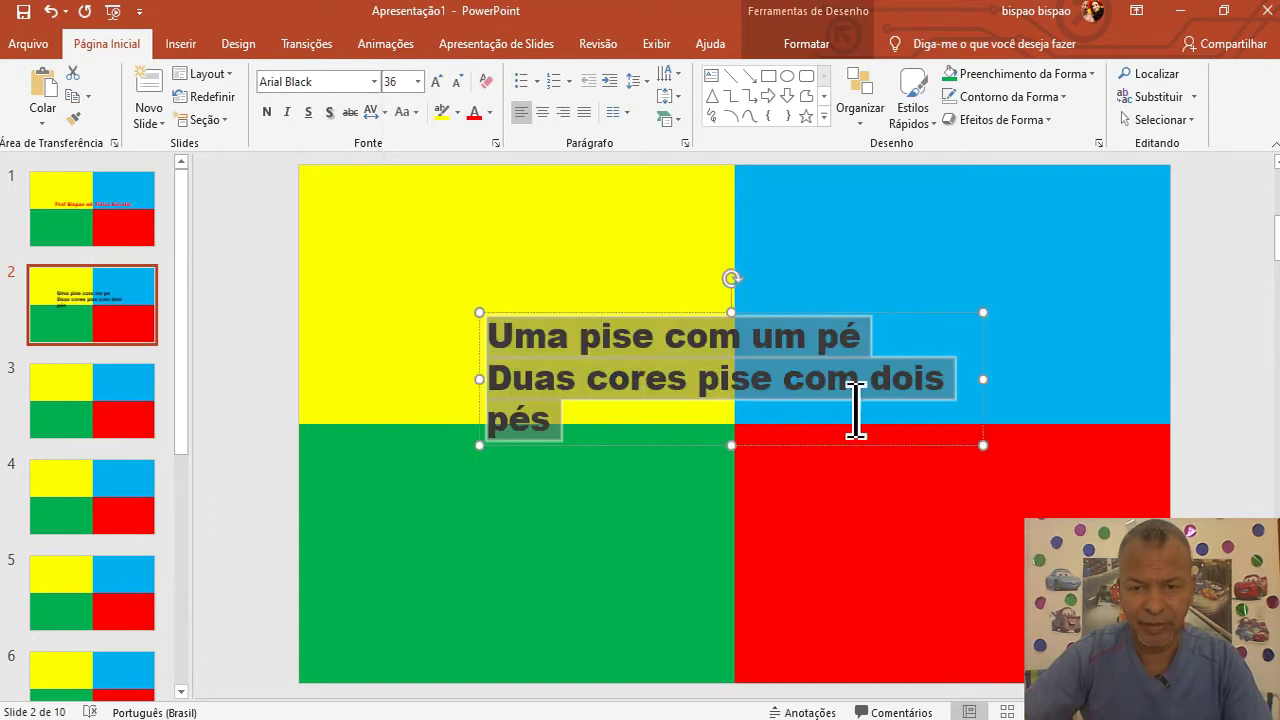
drag(983, 380, 1064, 385)
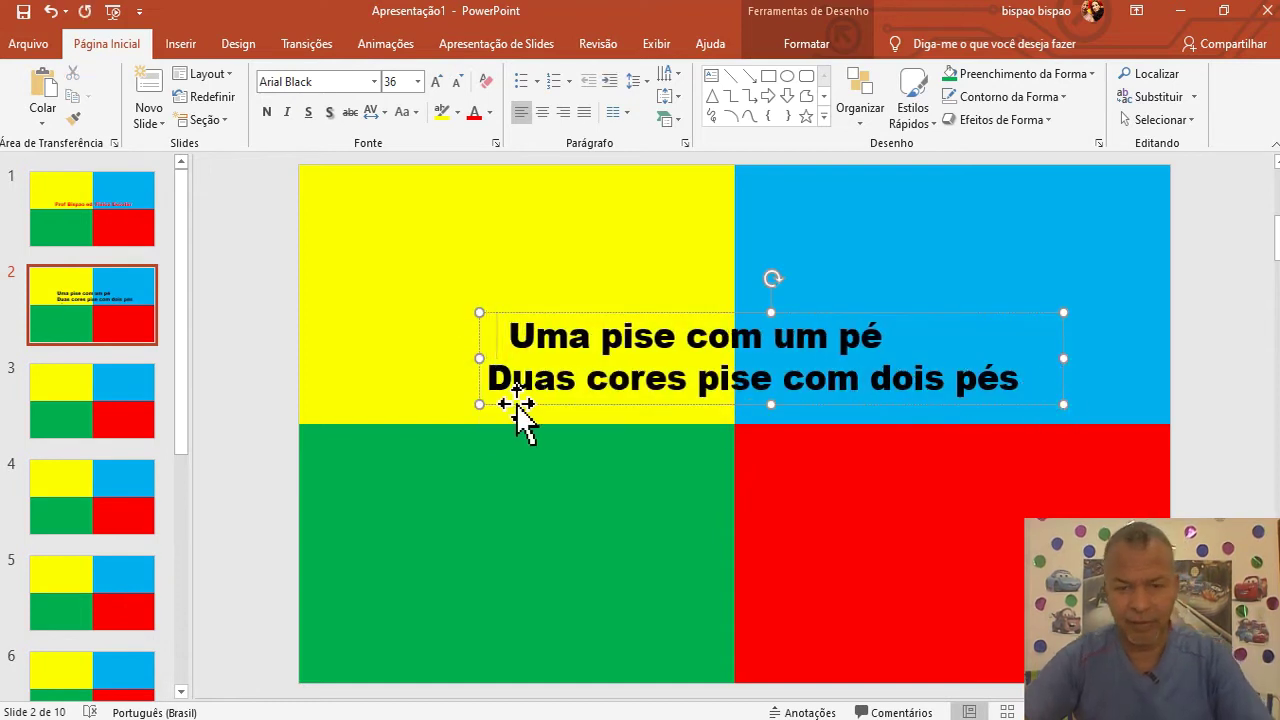
Insert 'cor' so the first line reads 'Uma cor pise com um pé', then go to slide 3
click(653, 340)
text(corn)
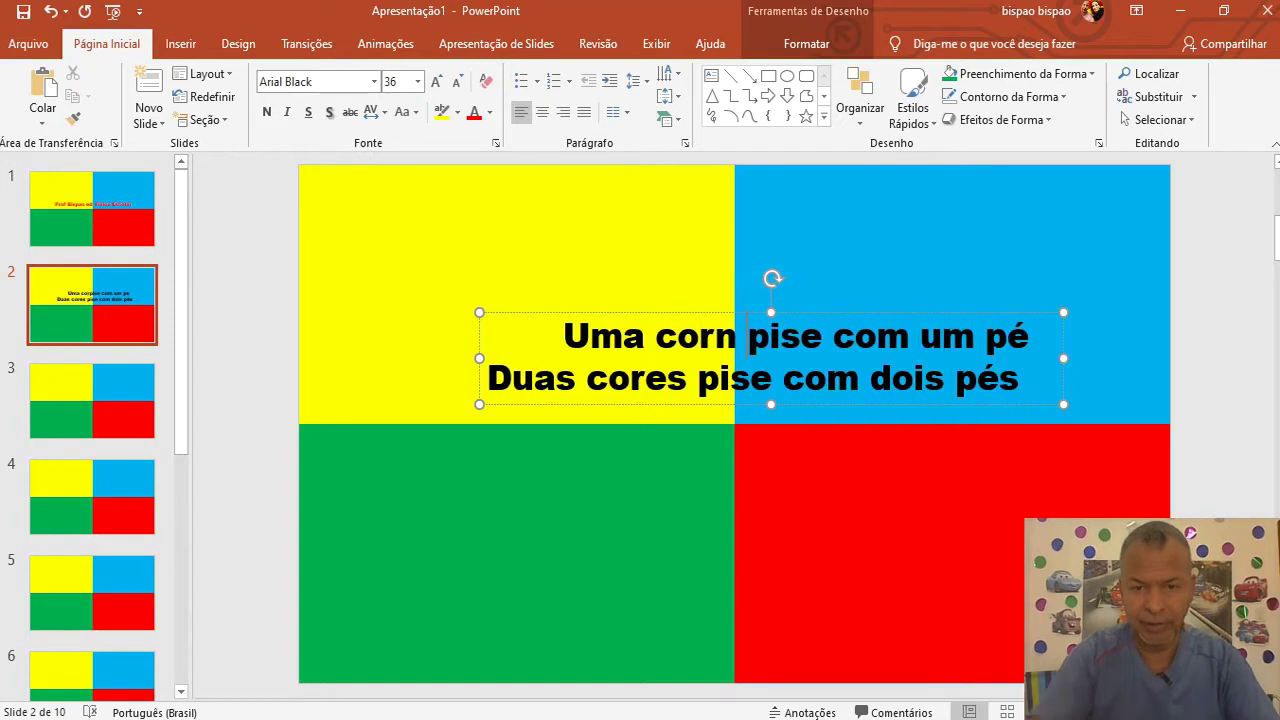
key(BackSpace)
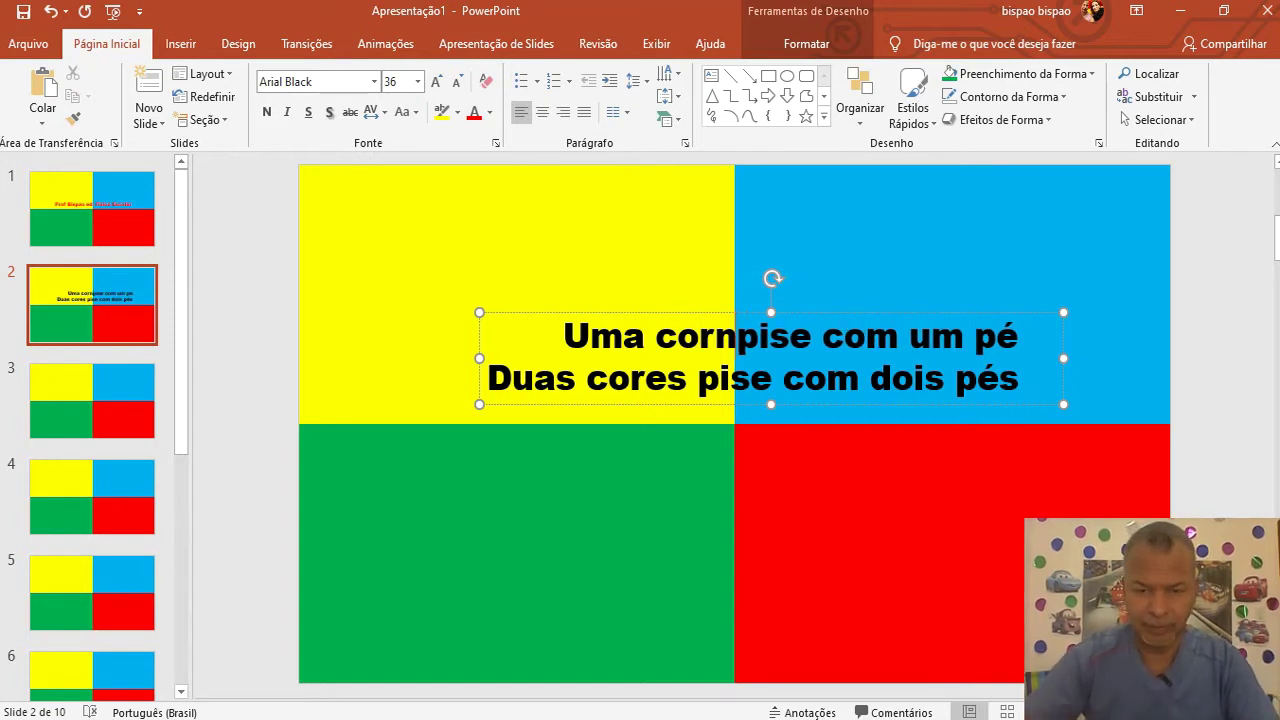
key(BackSpace)
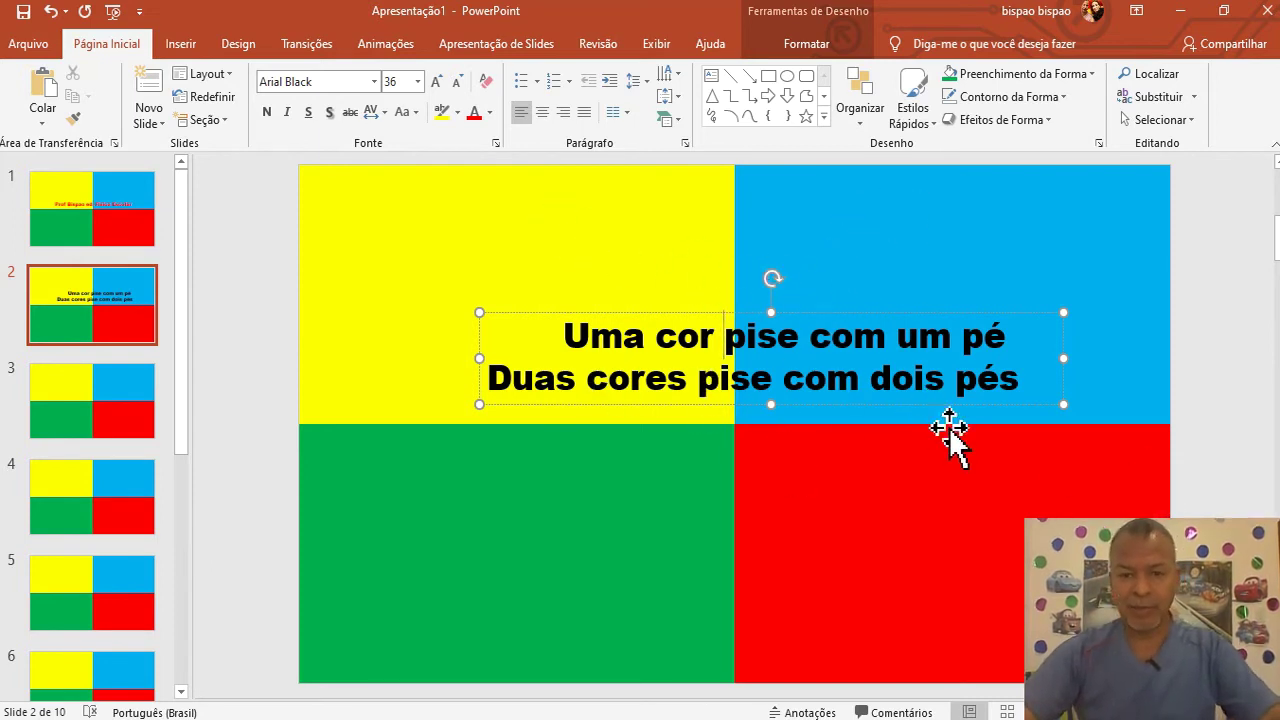
click(847, 535)
click(646, 596)
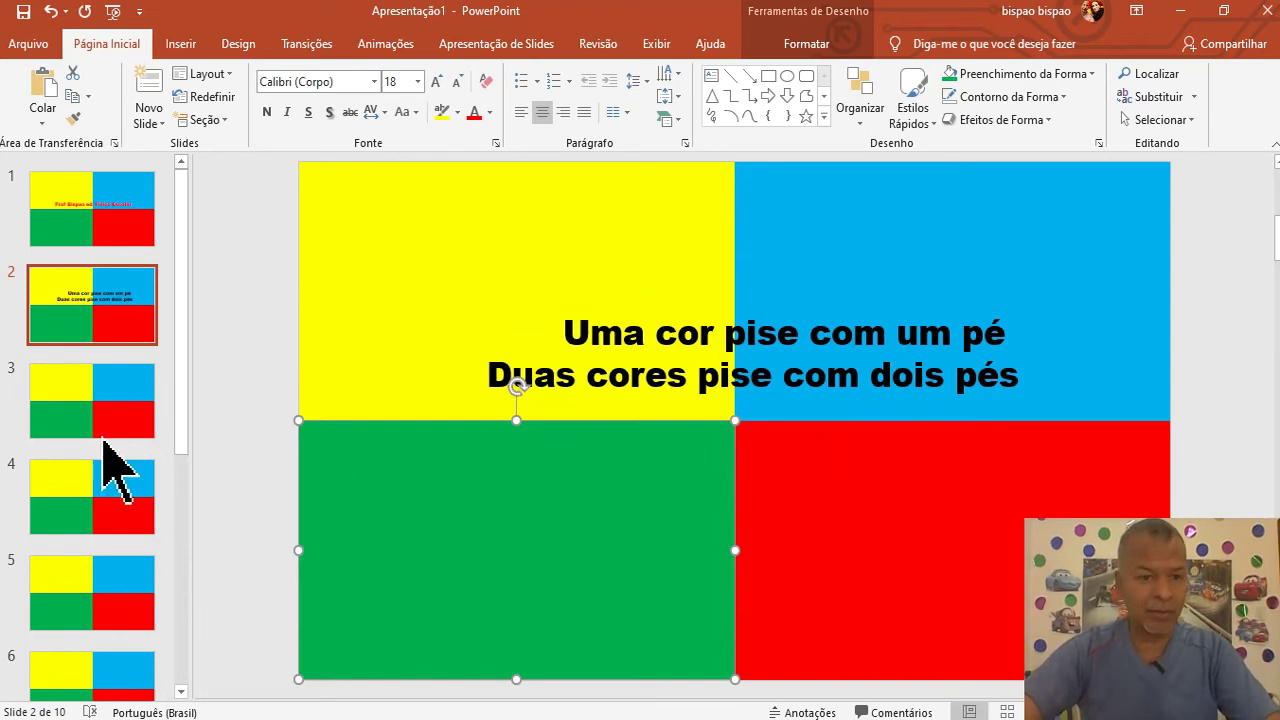
click(93, 403)
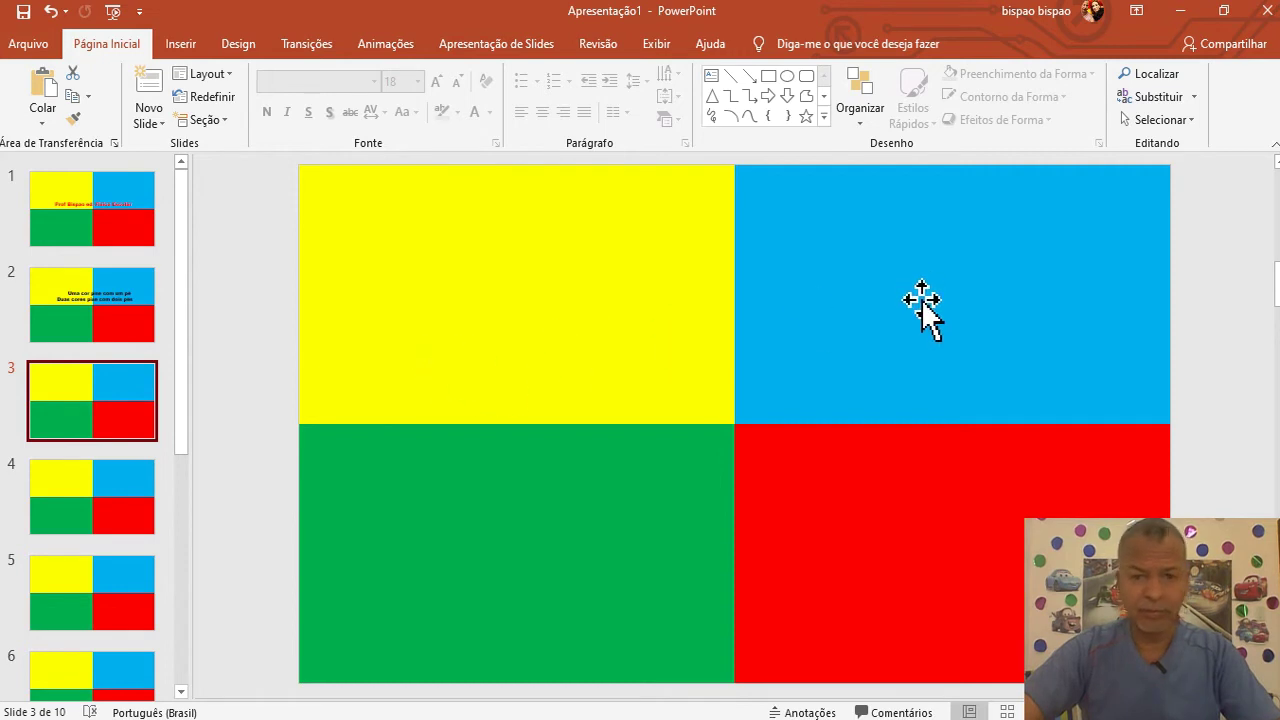
Draw a text box across slide 3's centre, type 'Fase 1', and nudge it slightly left
click(711, 77)
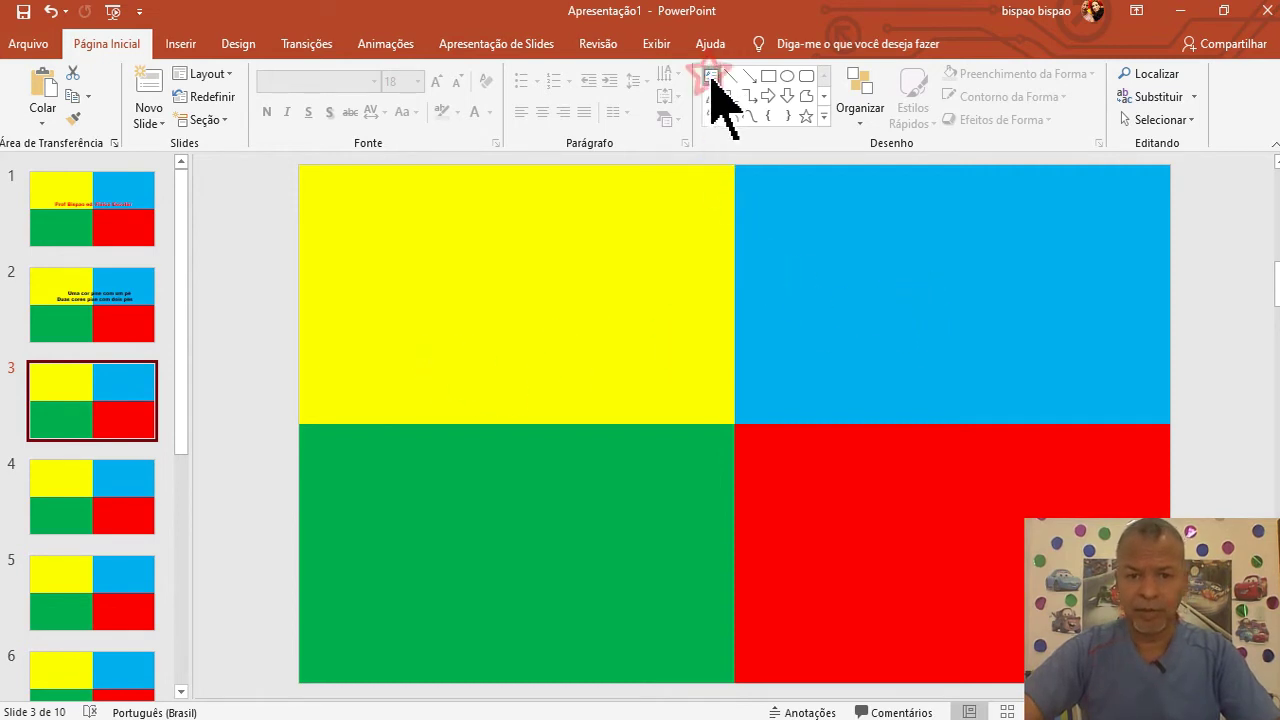
drag(466, 355, 1019, 513)
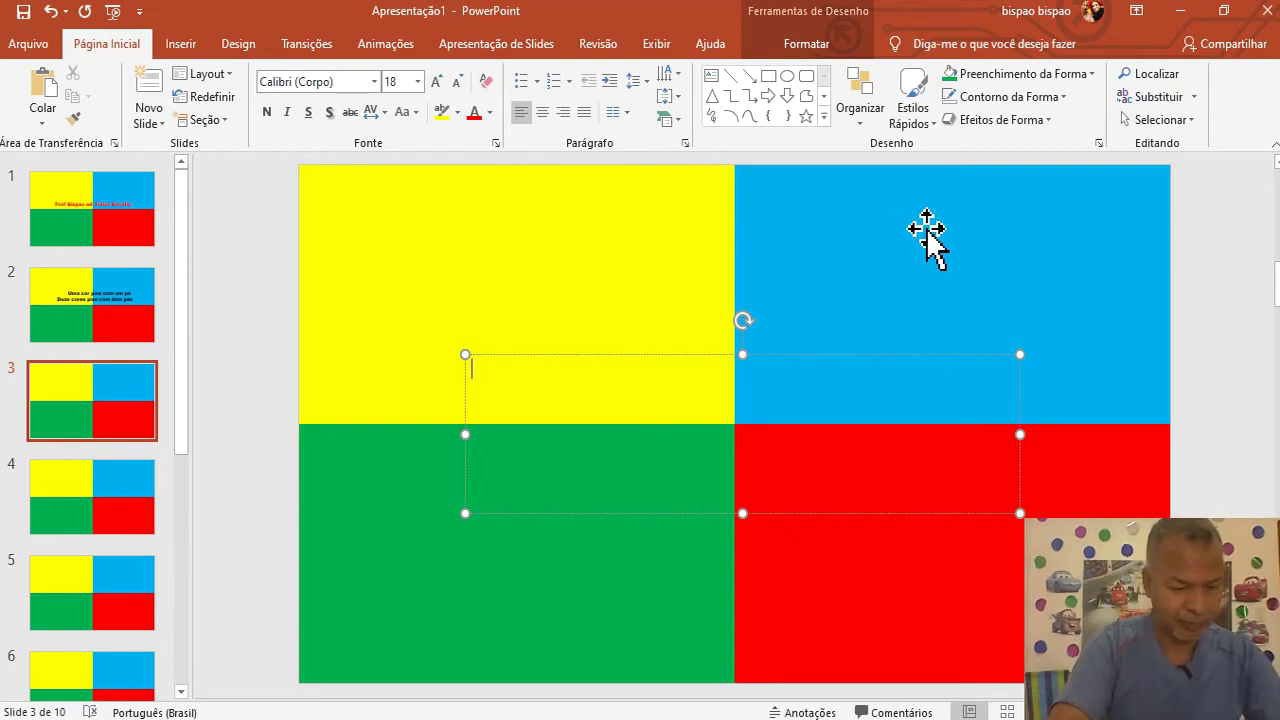
text(f)
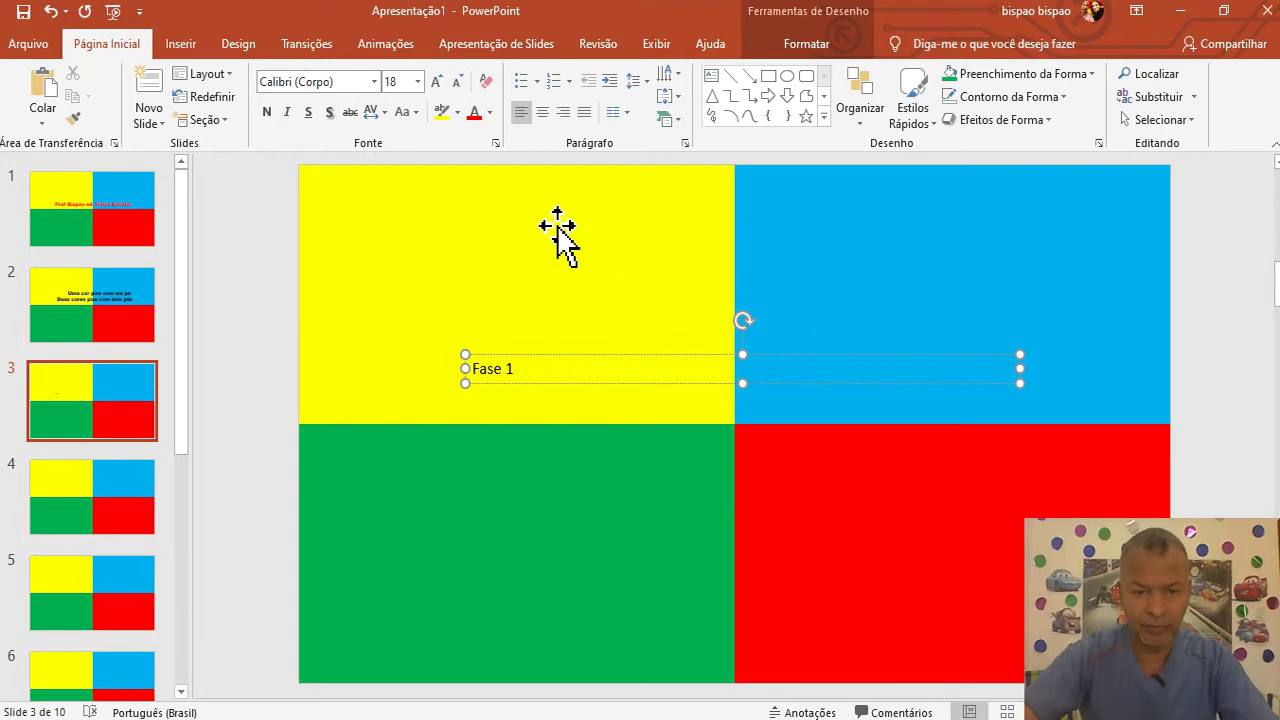
mouse_move(551, 380)
mouse_down()
mouse_move(496, 380)
mouse_move(688, 380)
mouse_move(611, 366)
mouse_up()
click(686, 431)
click(592, 380)
drag(567, 374, 614, 372)
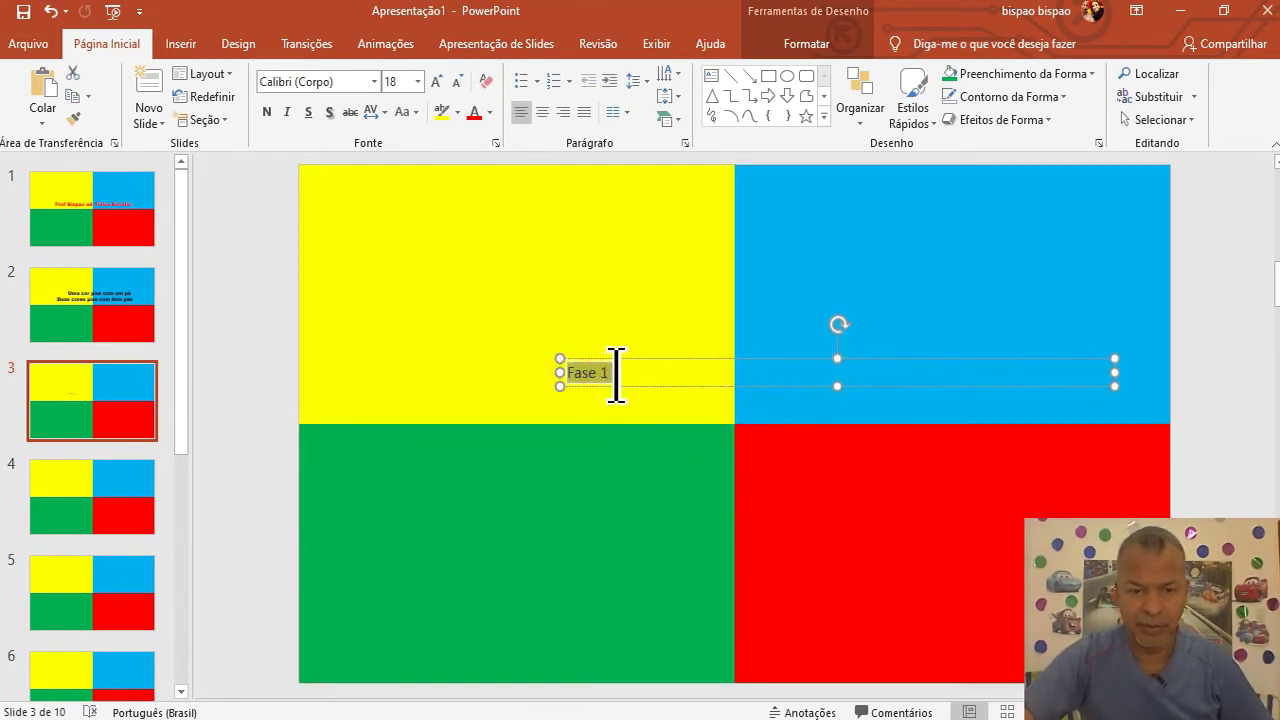
Format the 'Fase 1' label as Arial Black, size 66
click(374, 81)
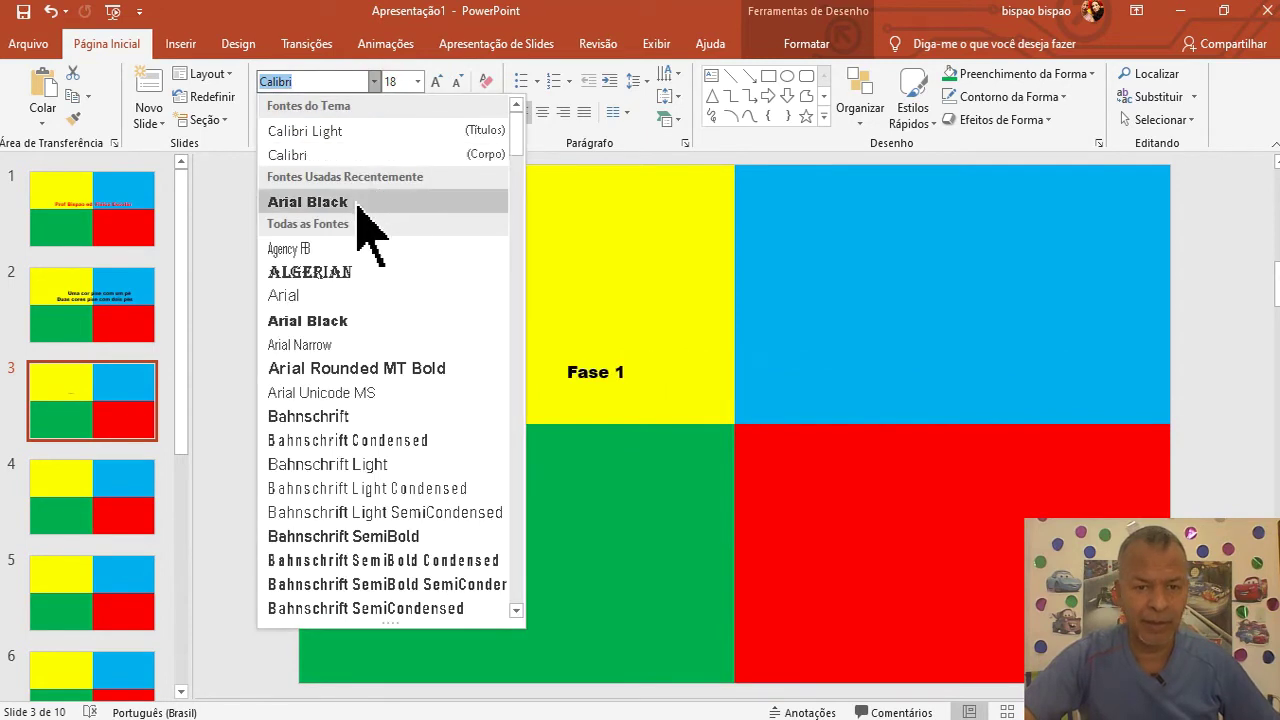
click(357, 206)
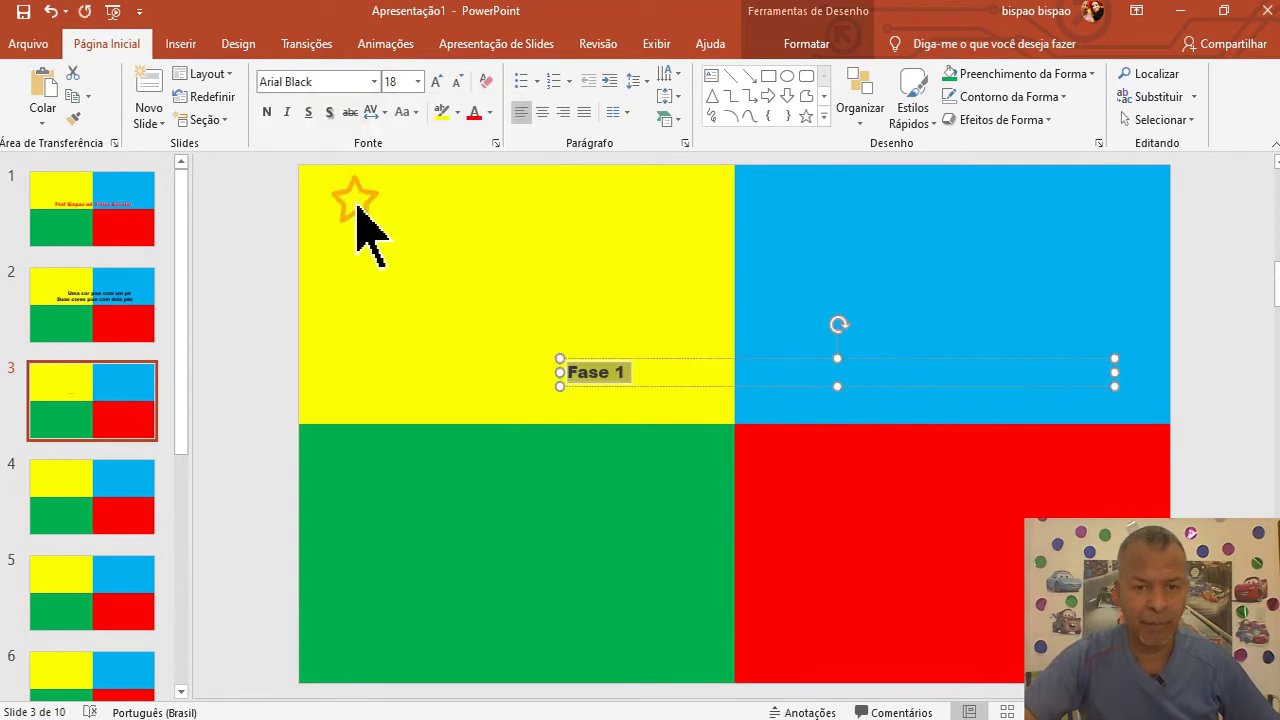
click(417, 82)
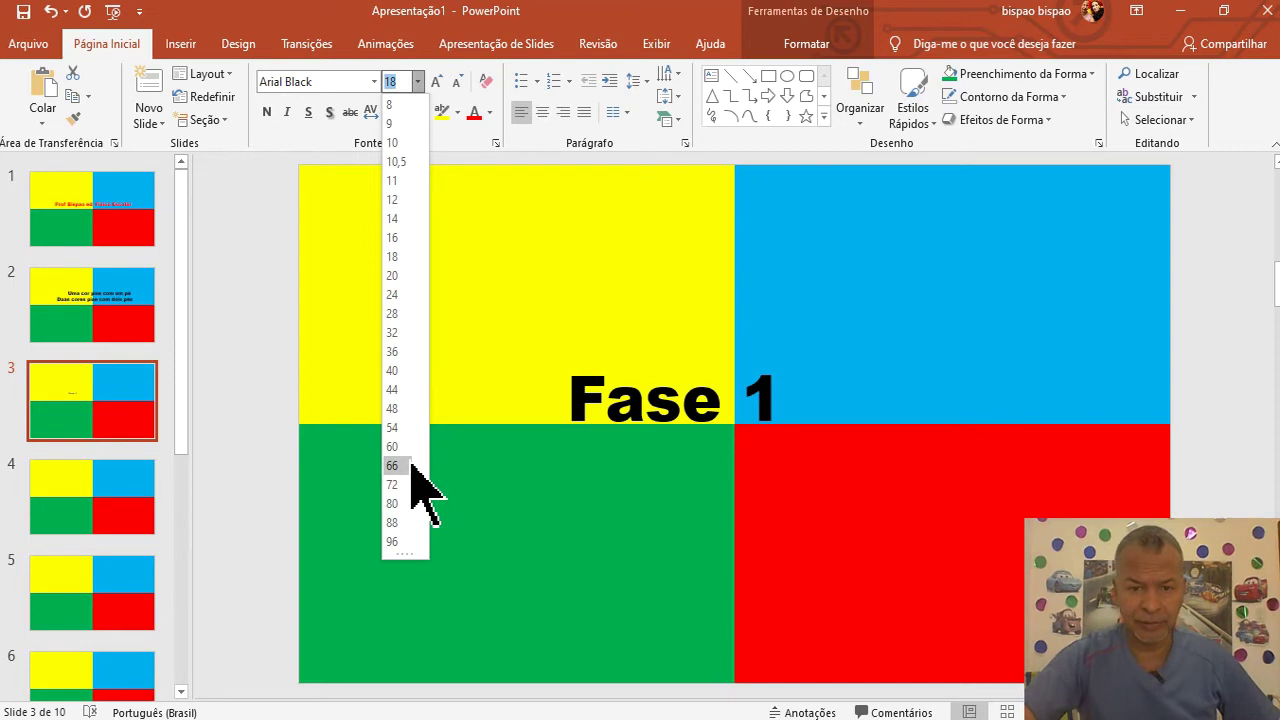
click(410, 464)
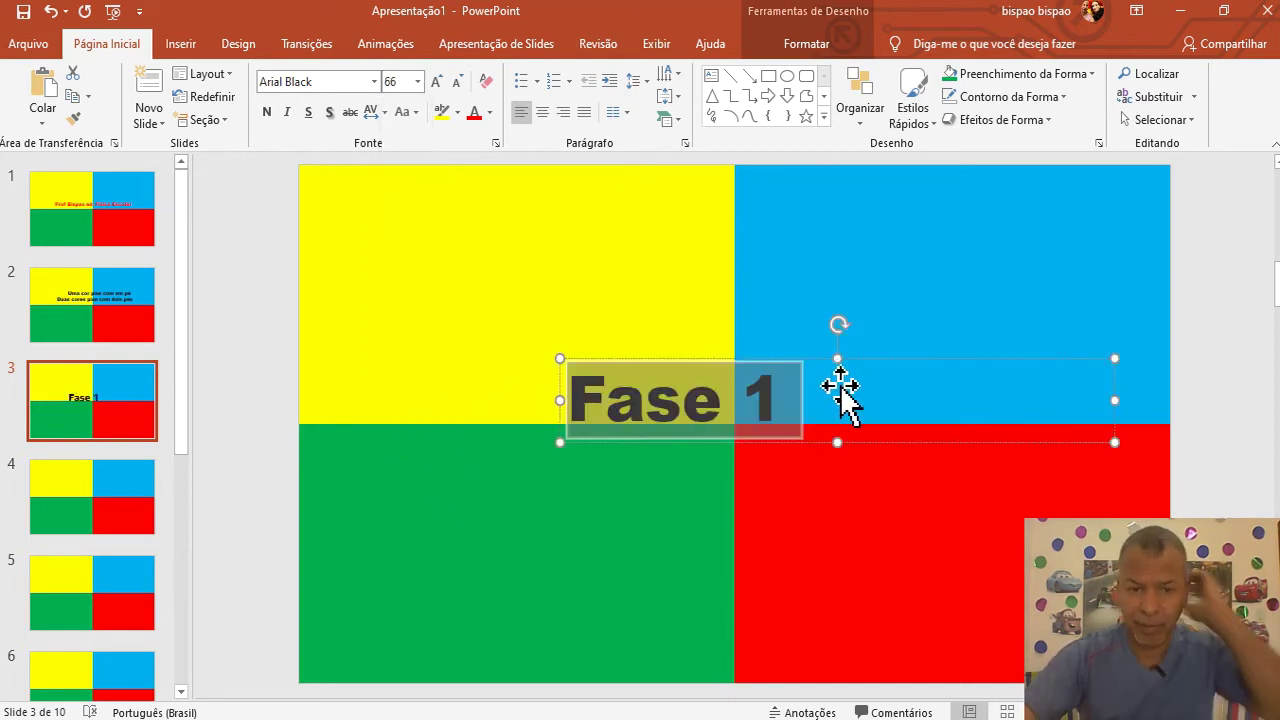
click(615, 268)
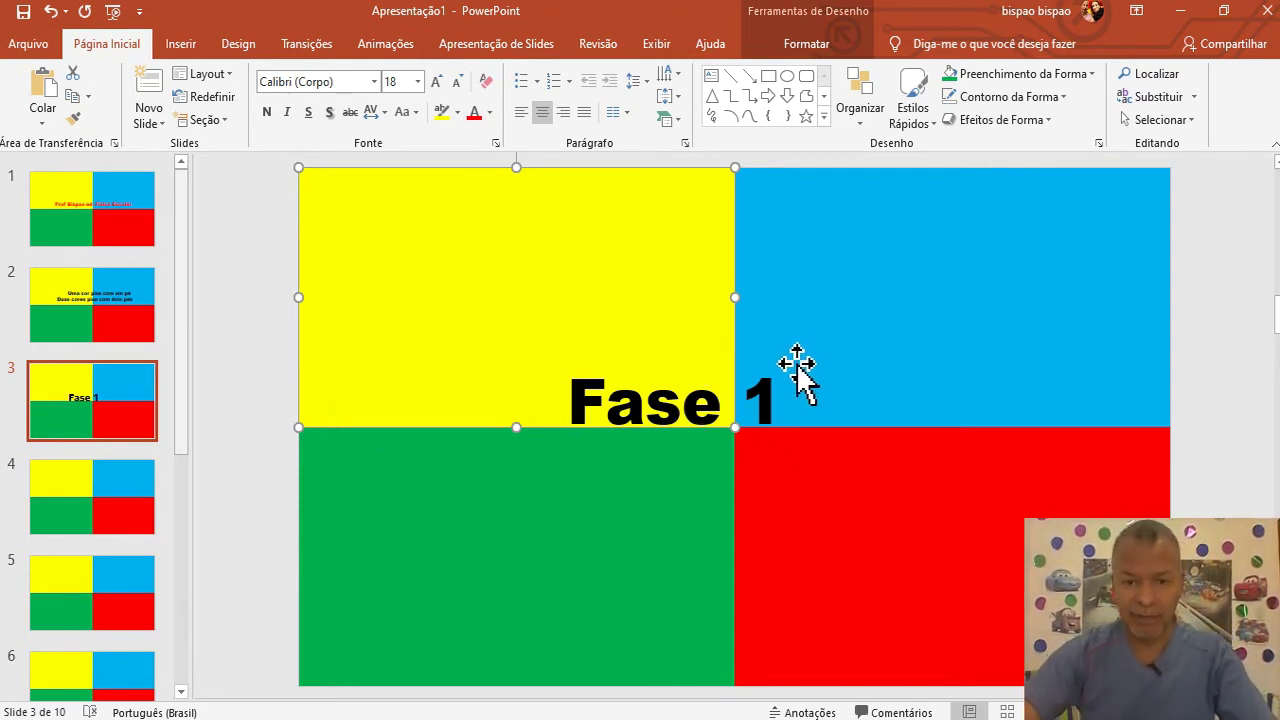
Move on to slide 4 and pick the text box tool
click(820, 479)
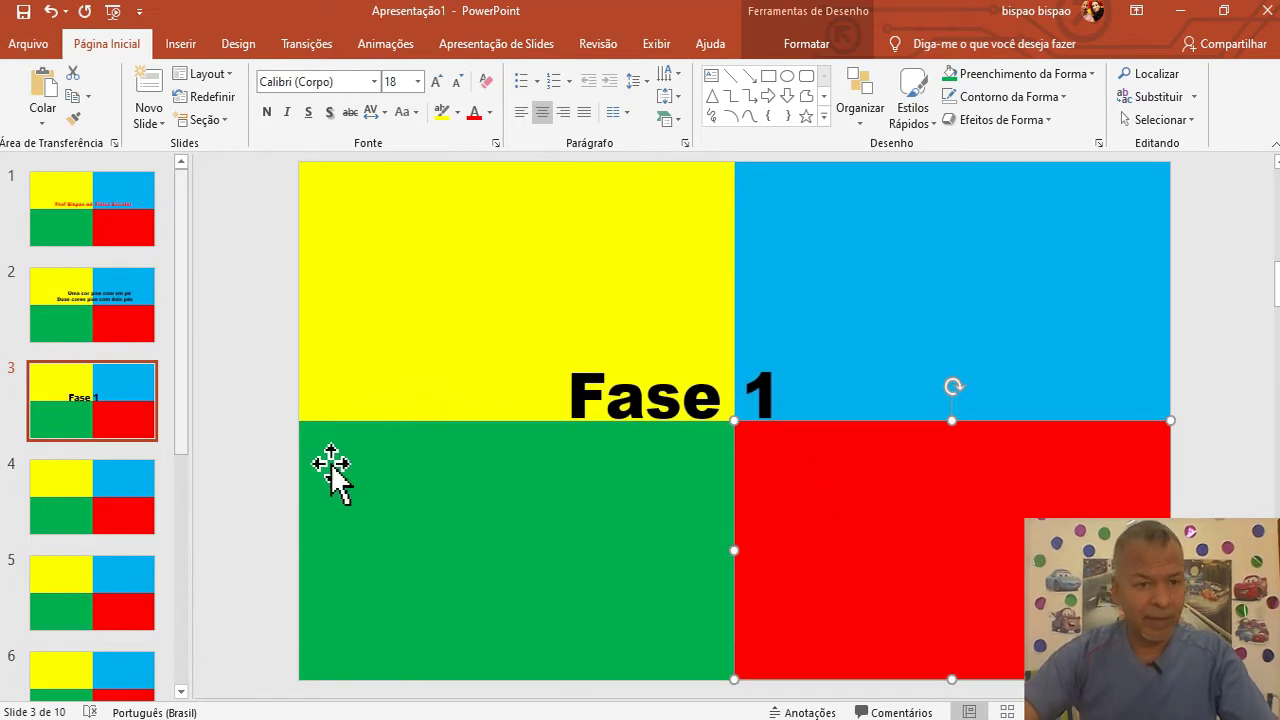
scroll(300, 500, down, 2)
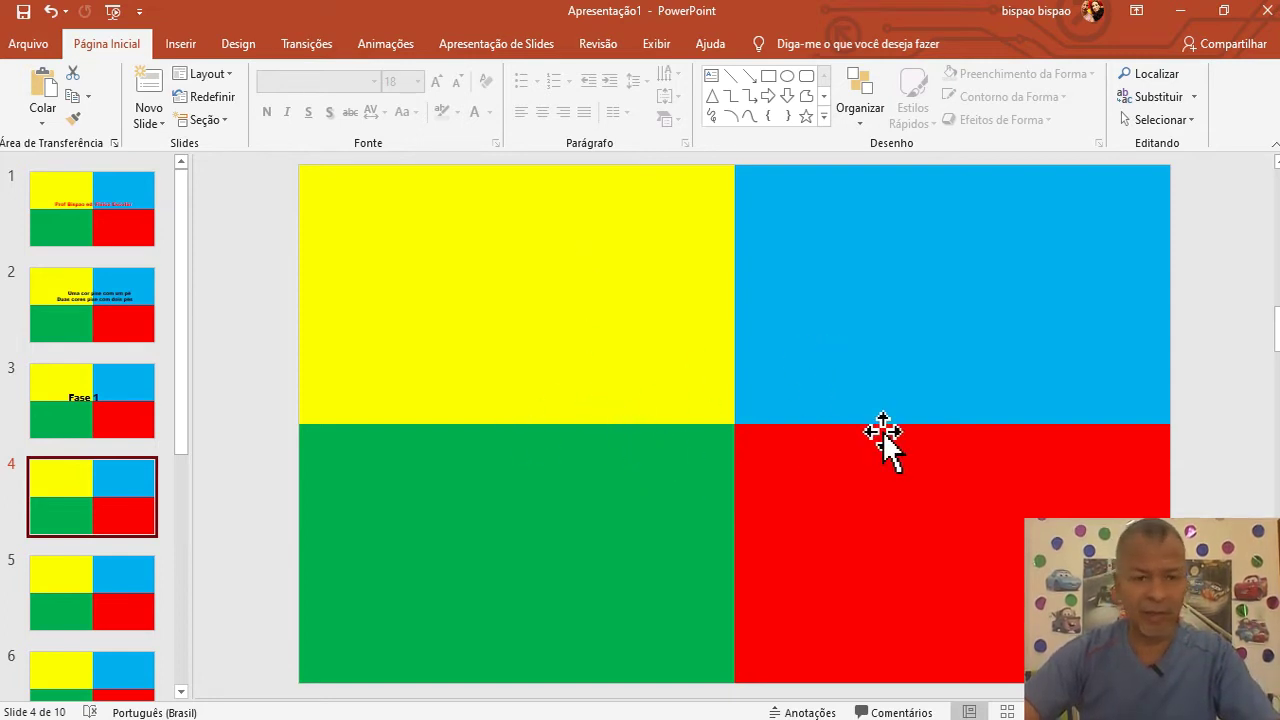
click(708, 75)
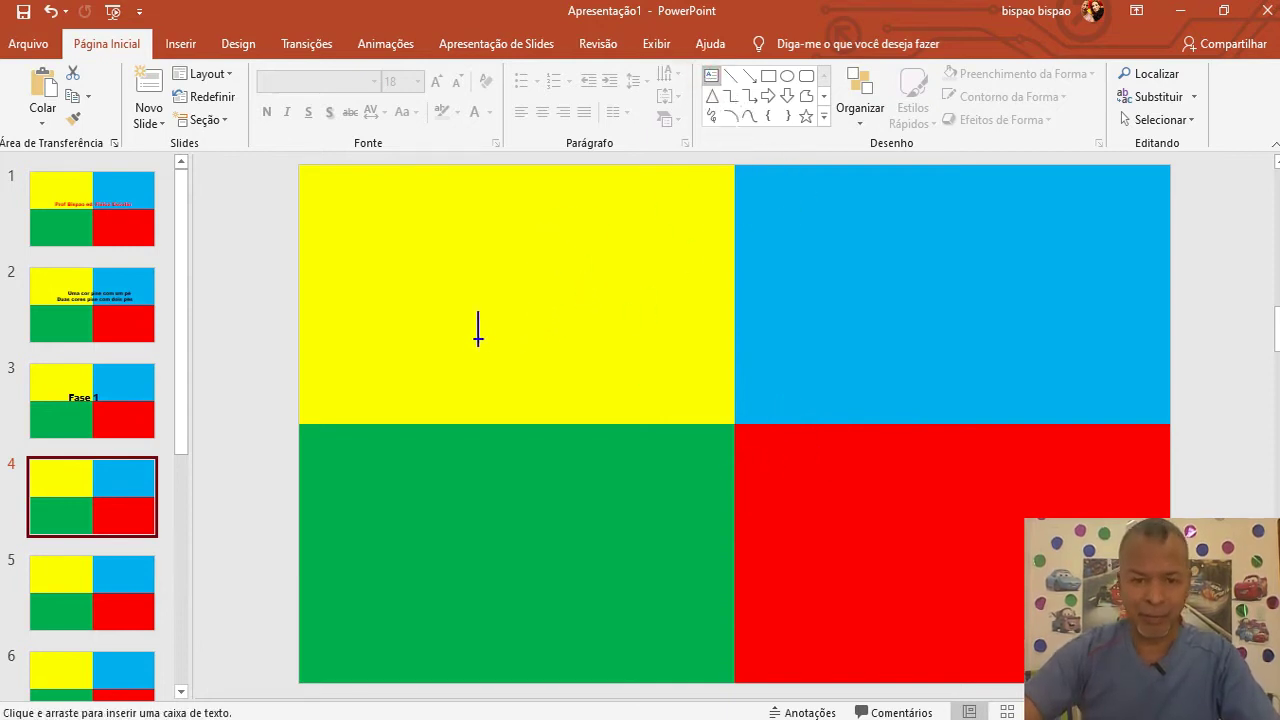
Draw a text box across slide 4's centre containing the word 'prepara'
drag(476, 337, 1033, 524)
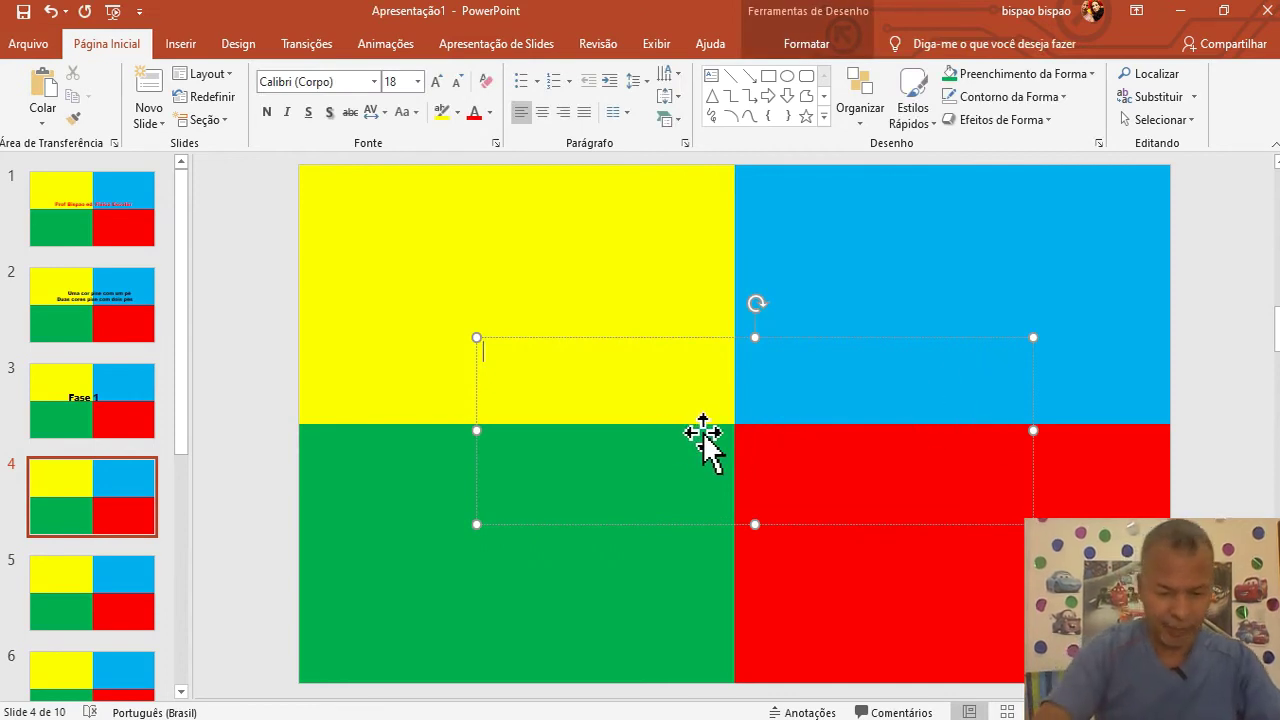
text(pre)
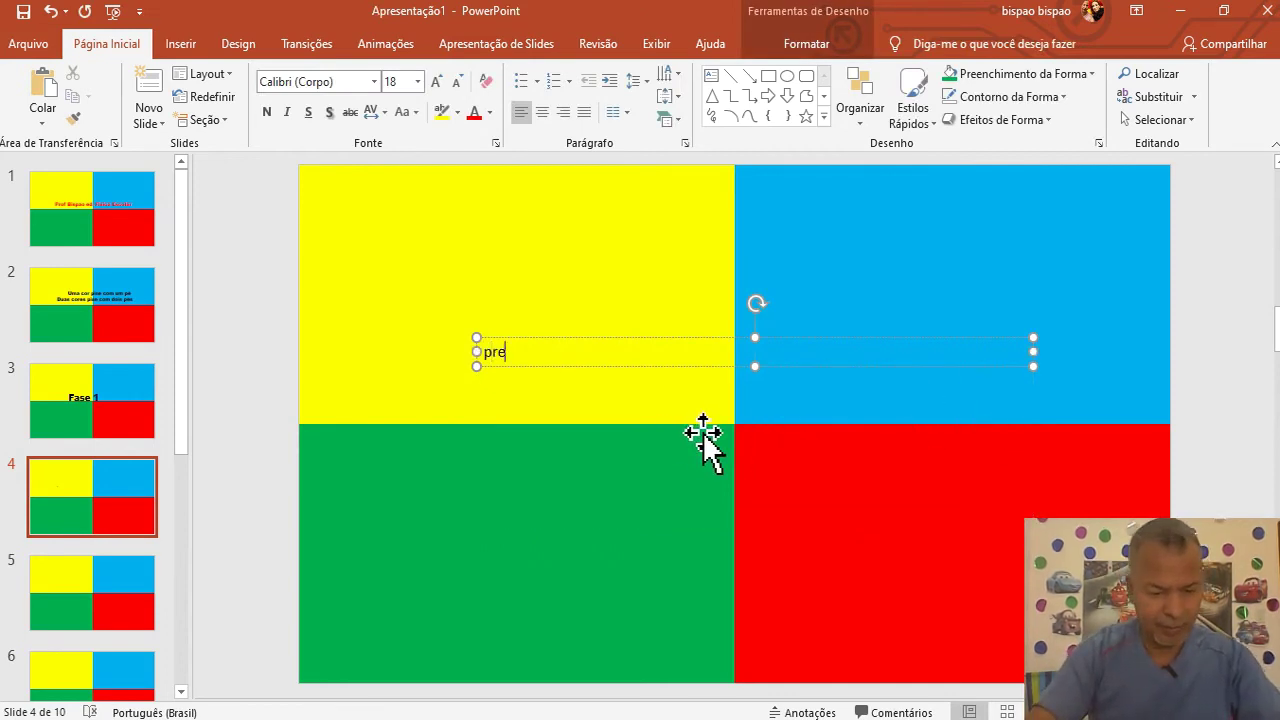
text(para)
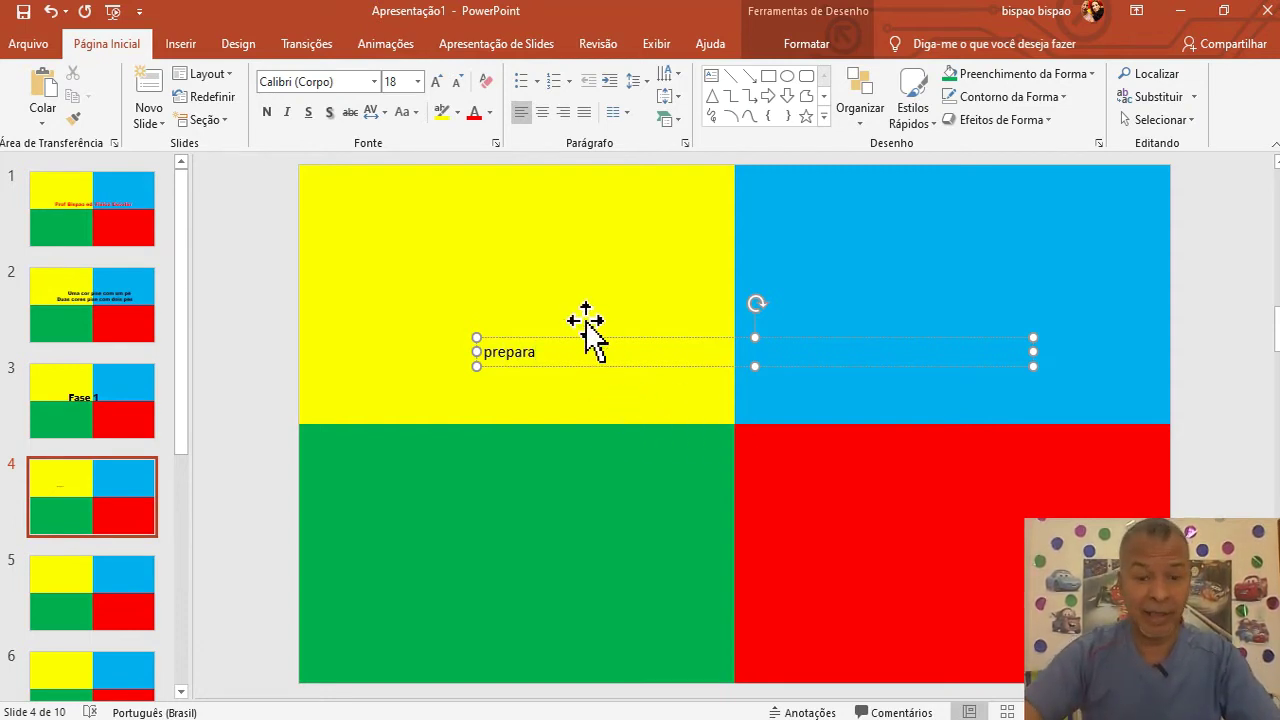
click(557, 366)
click(538, 352)
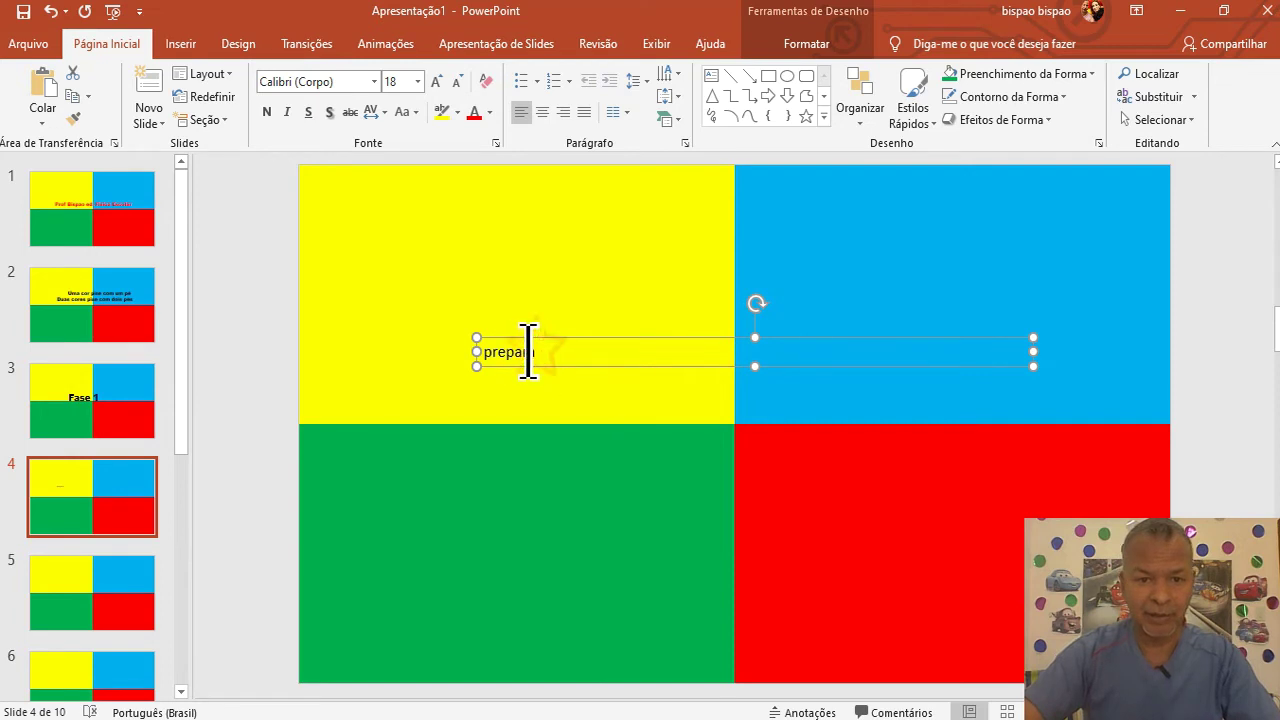
double_click(508, 350)
Format 'prepara' as Arial Black, size 72
click(373, 81)
click(420, 203)
click(417, 81)
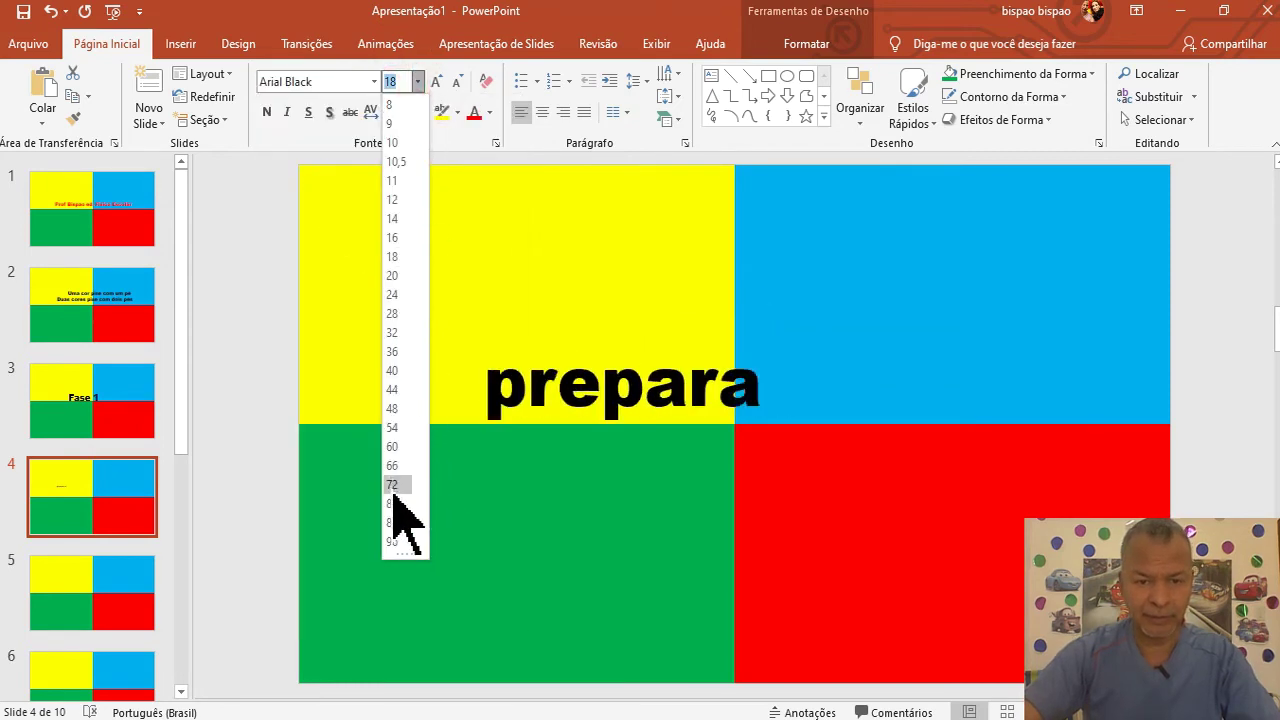
click(393, 487)
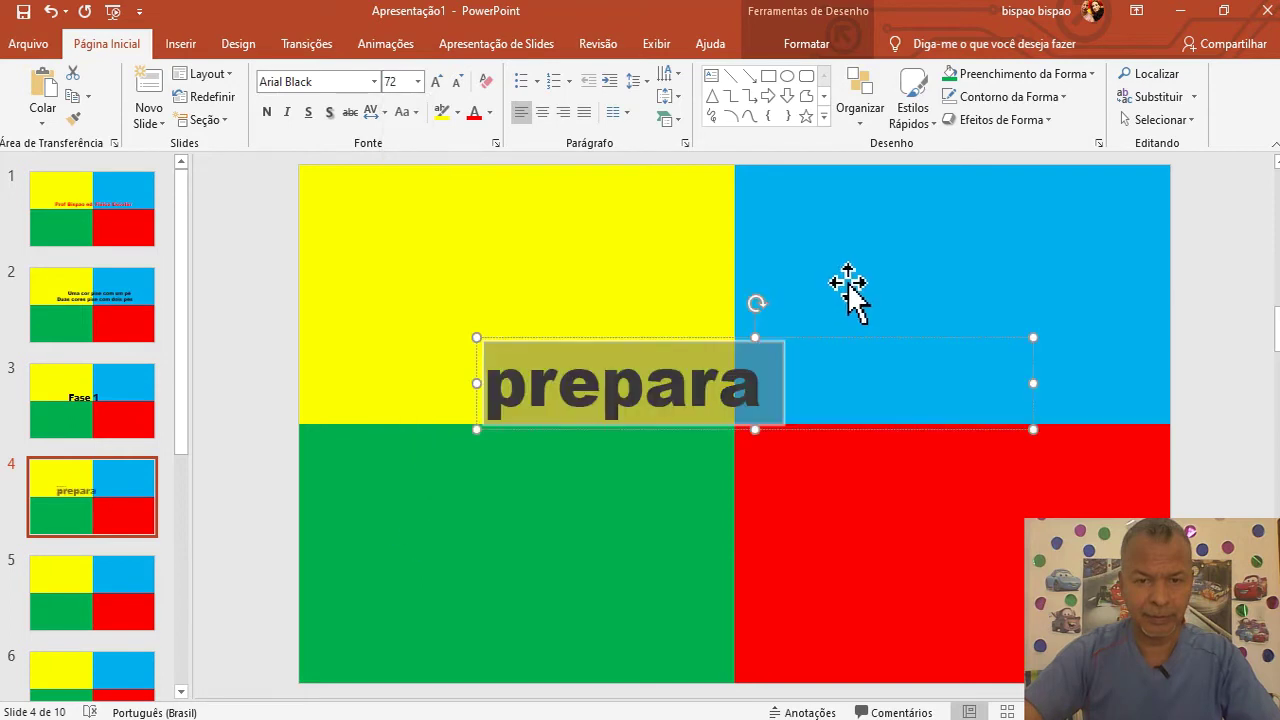
click(669, 262)
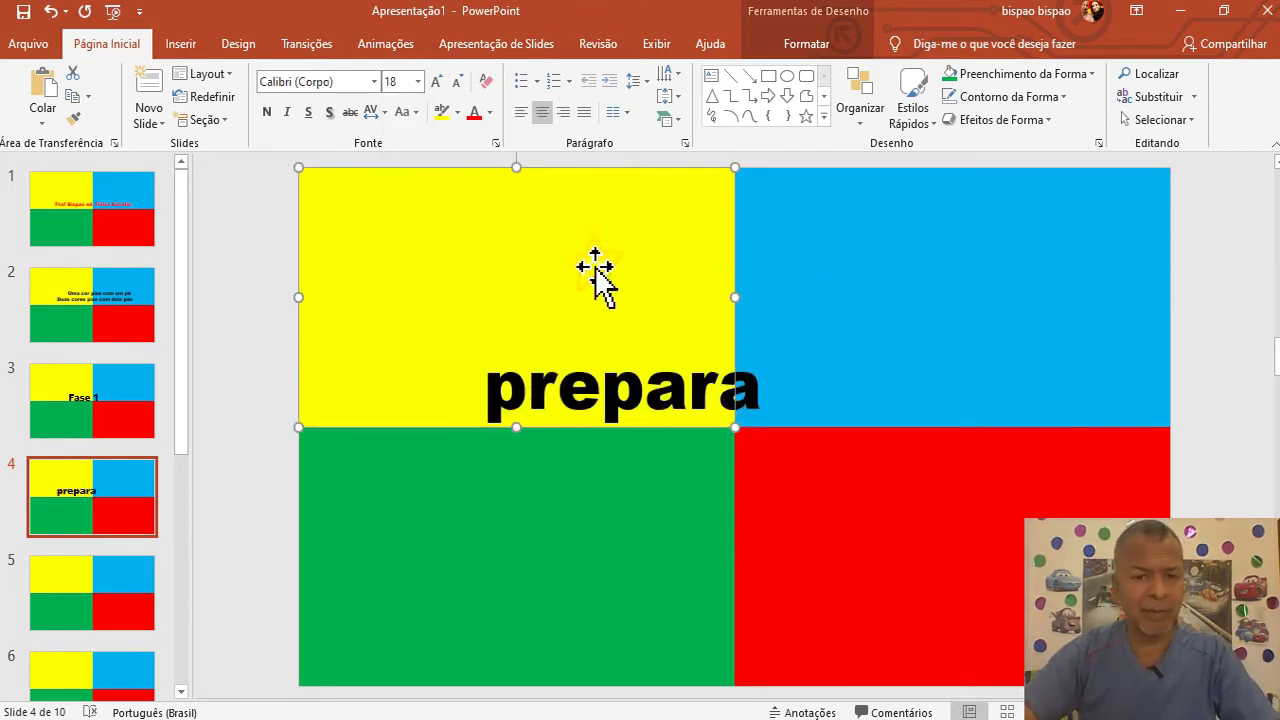
Add leading spaces so 'prepara' shifts right to sit where the tiles meet
click(722, 383)
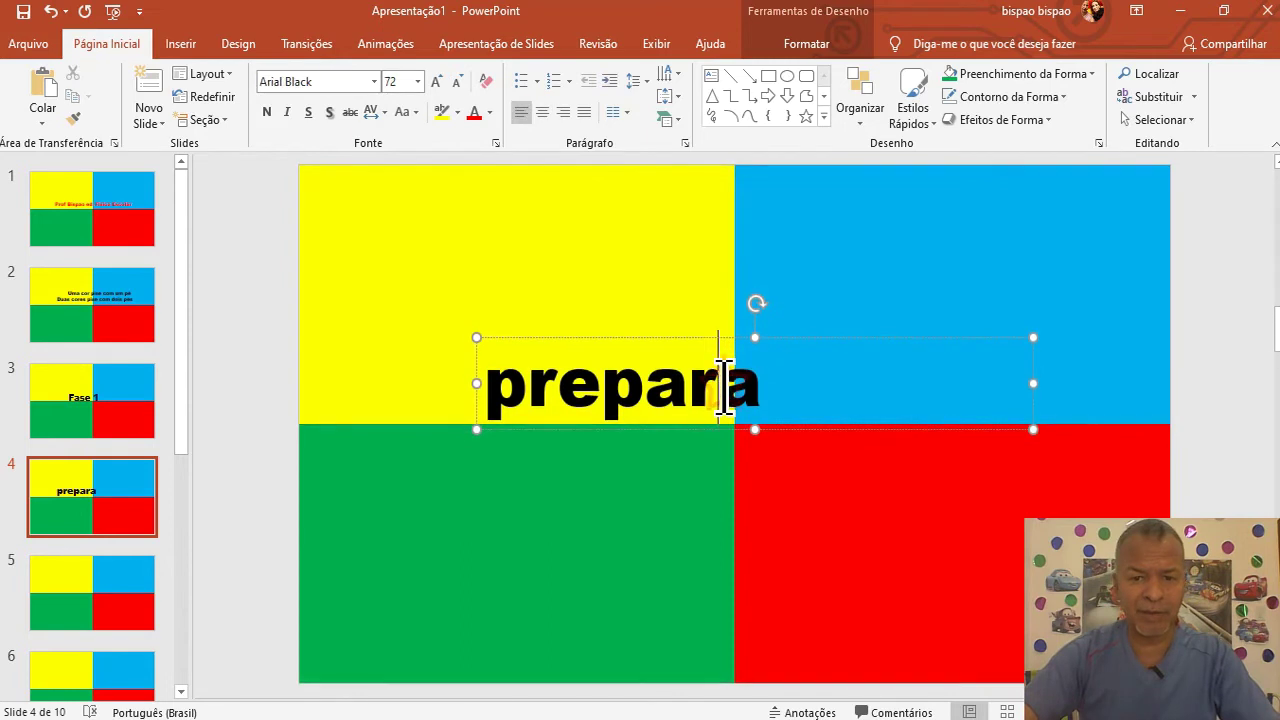
click(489, 385)
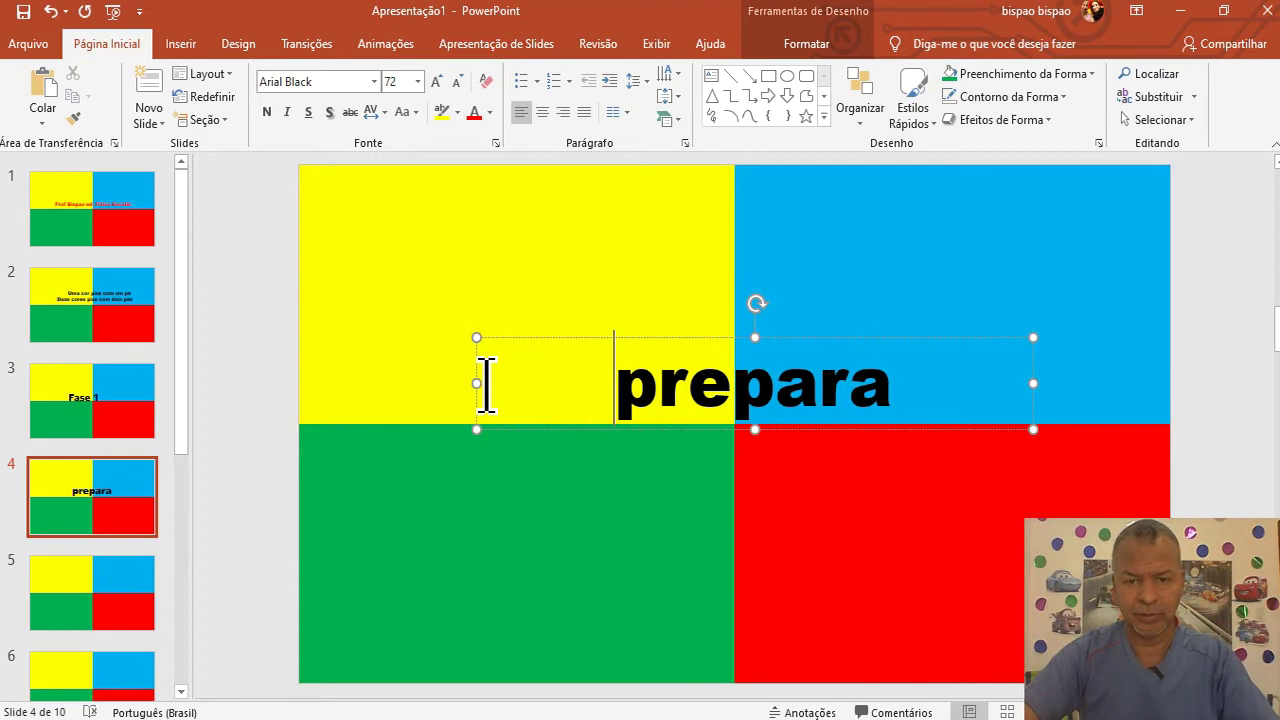
click(565, 315)
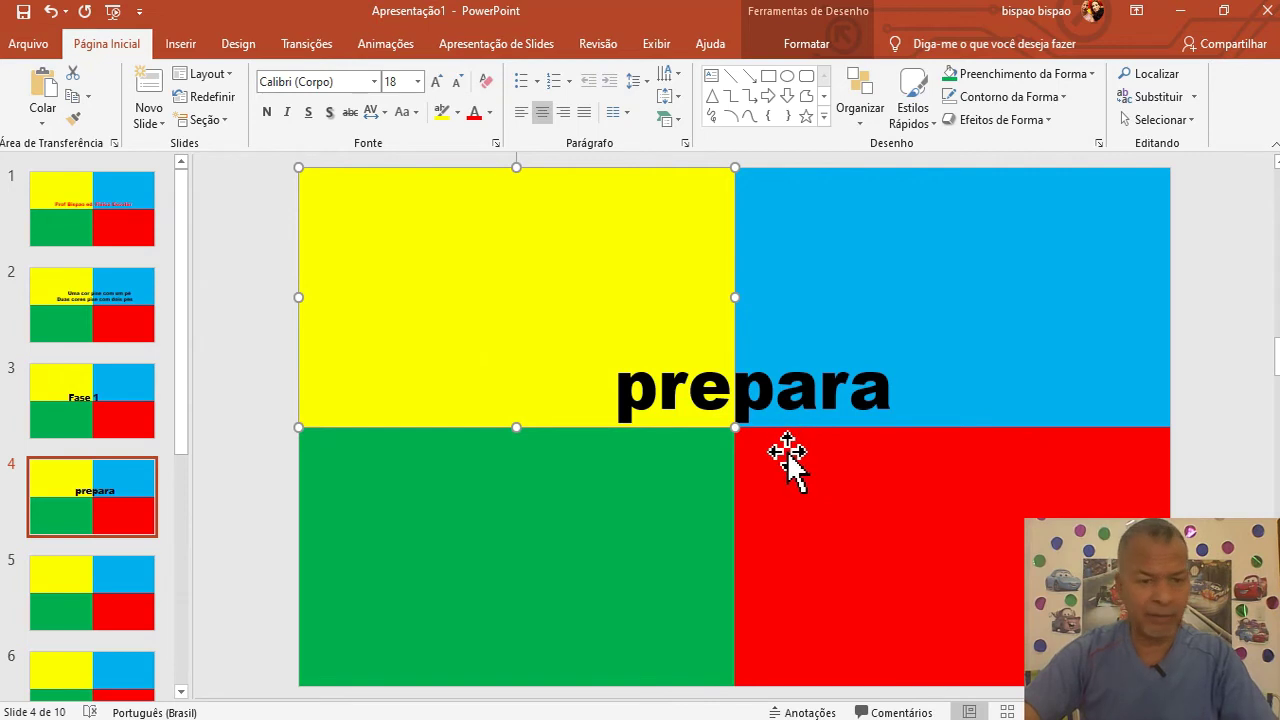
click(182, 440)
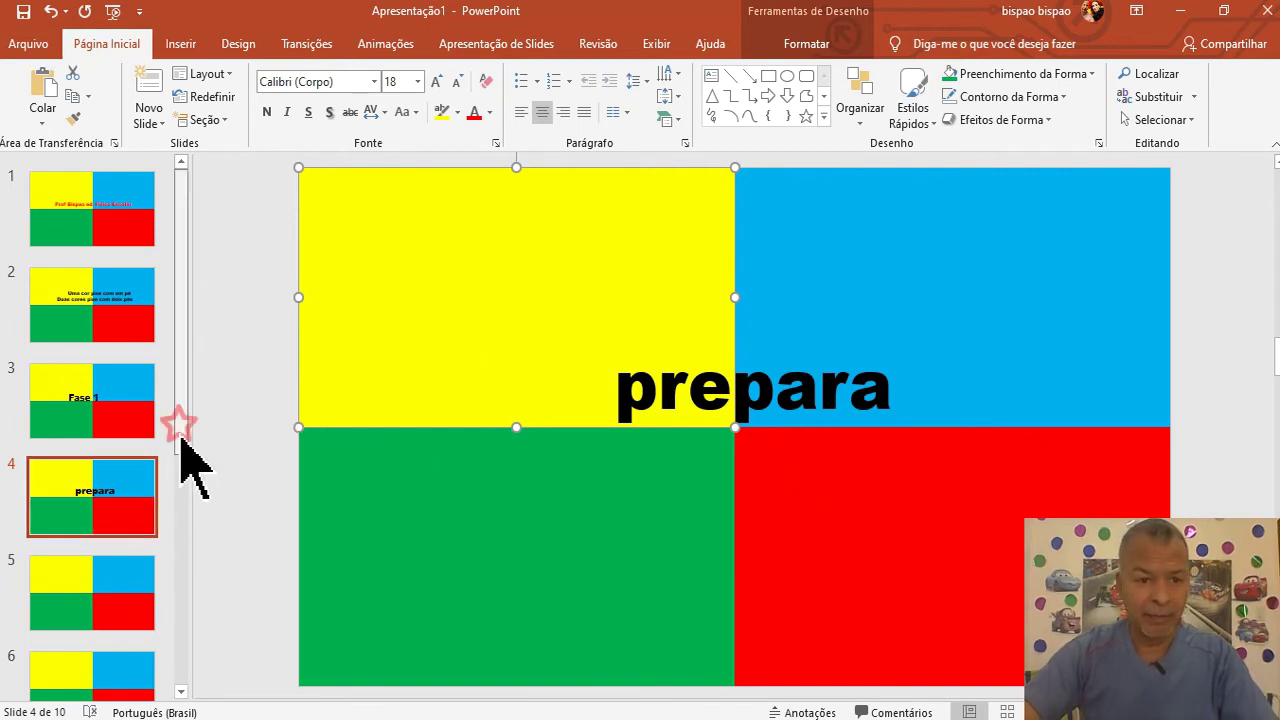
Delete slide 5's blue, yellow and green tiles, keeping only red, then go to slide 6
drag(181, 438, 189, 514)
click(92, 434)
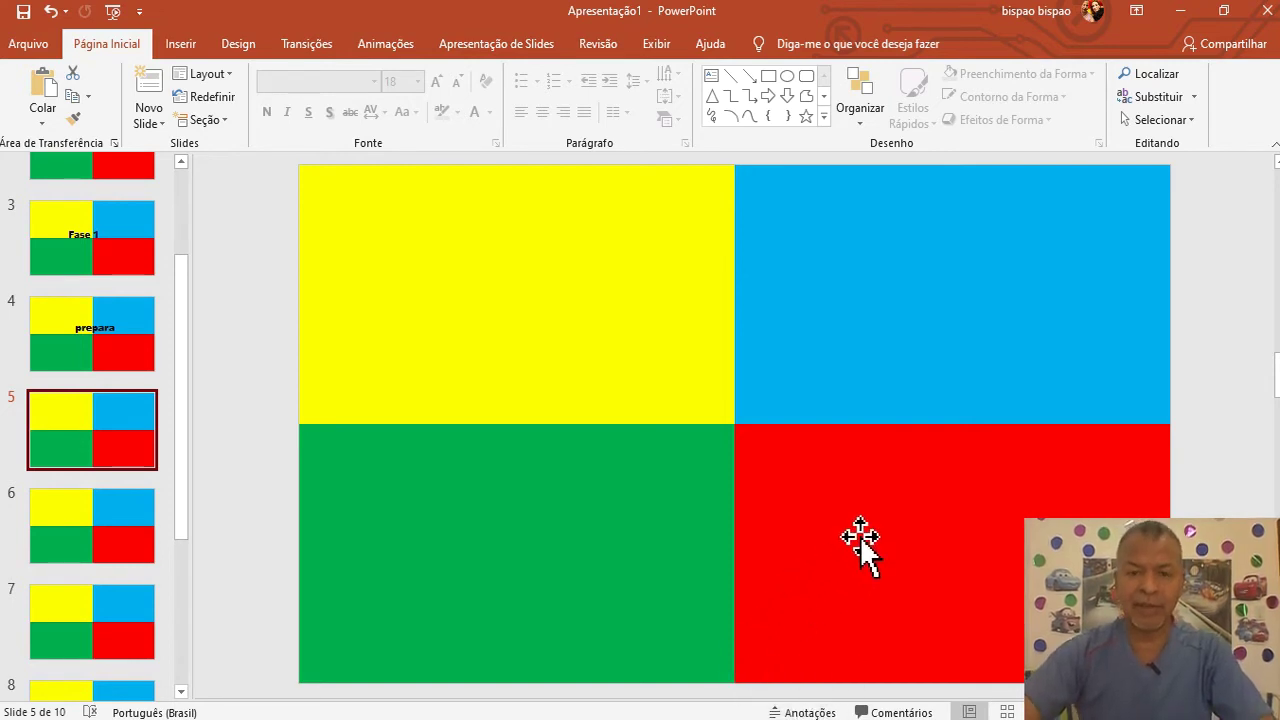
click(913, 348)
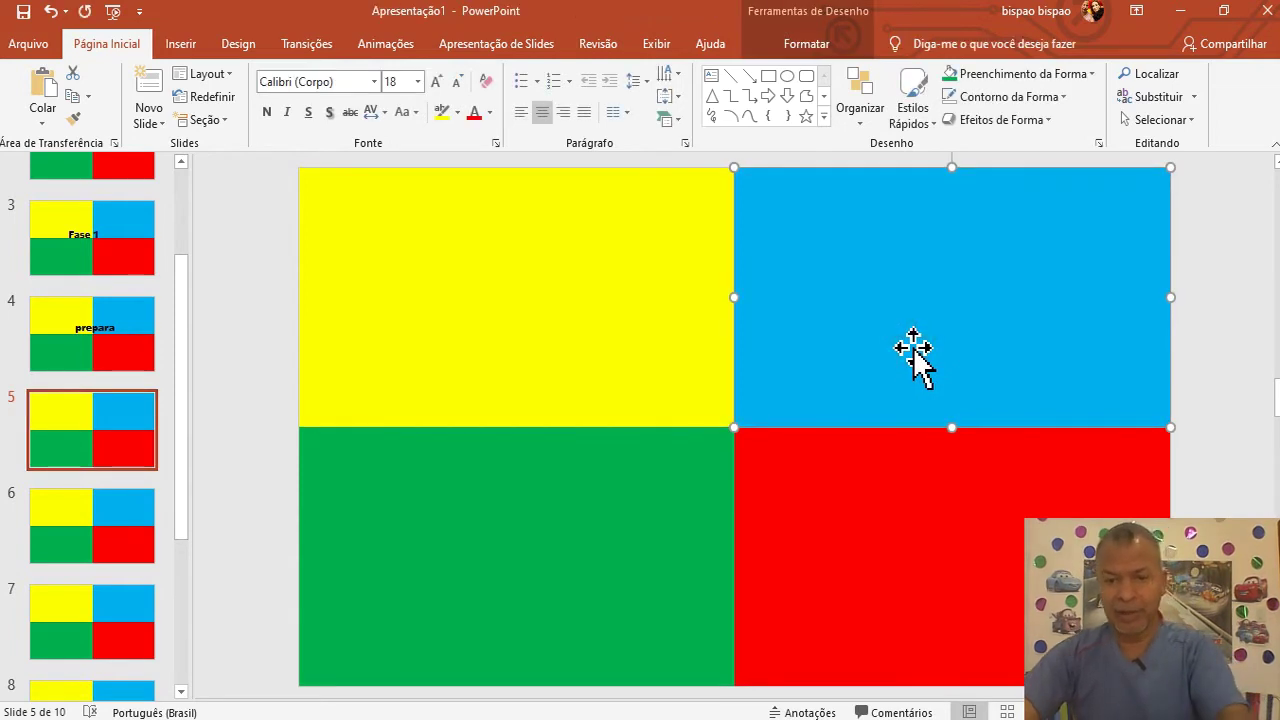
click(580, 310)
key(Delete)
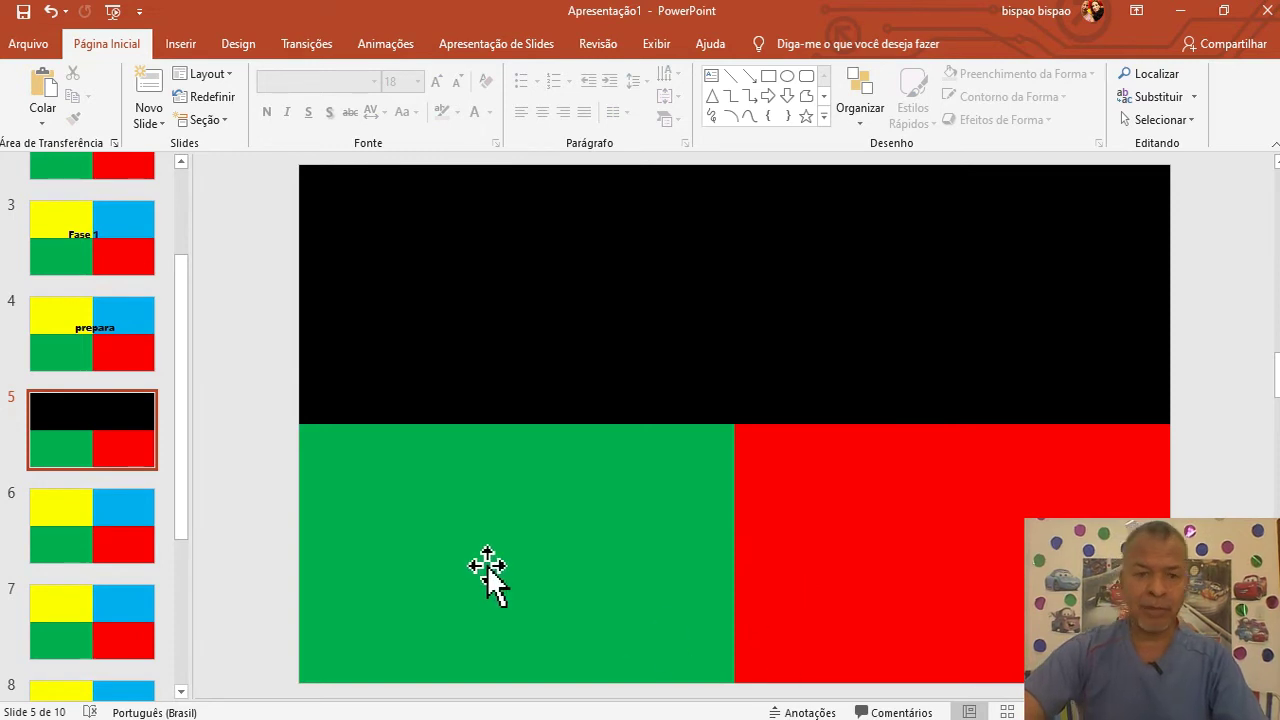
click(557, 563)
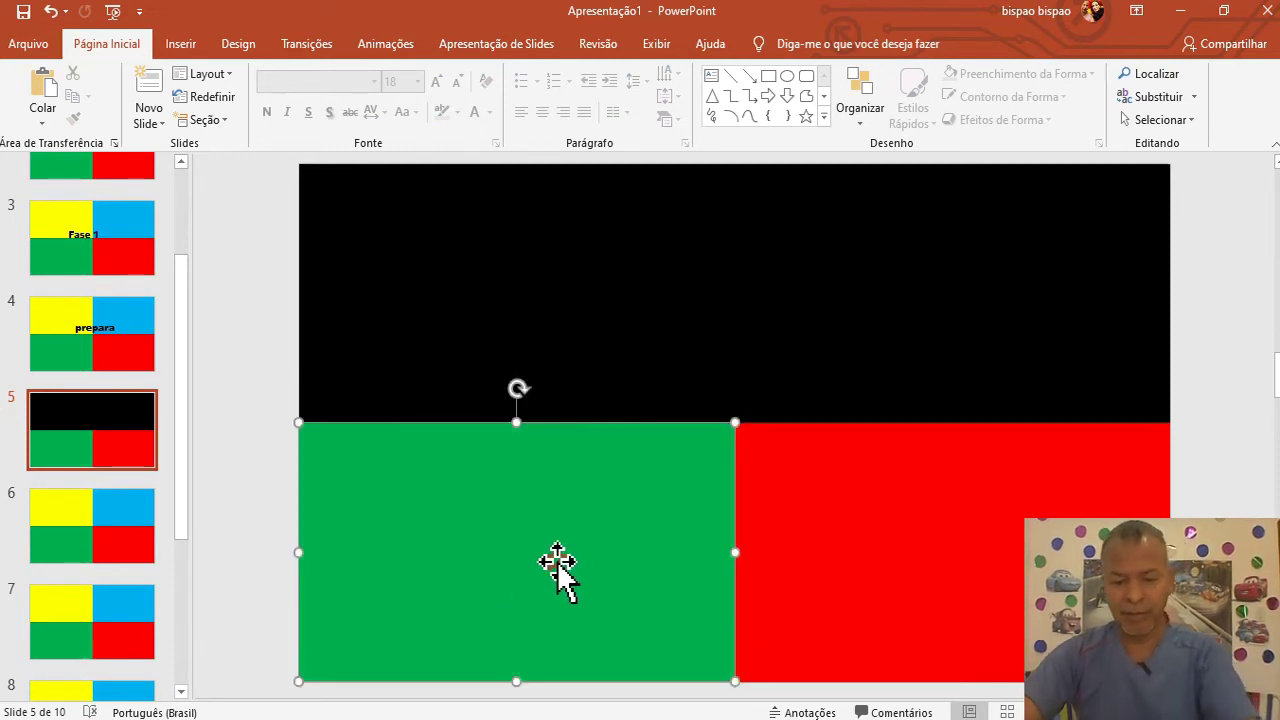
key(Delete)
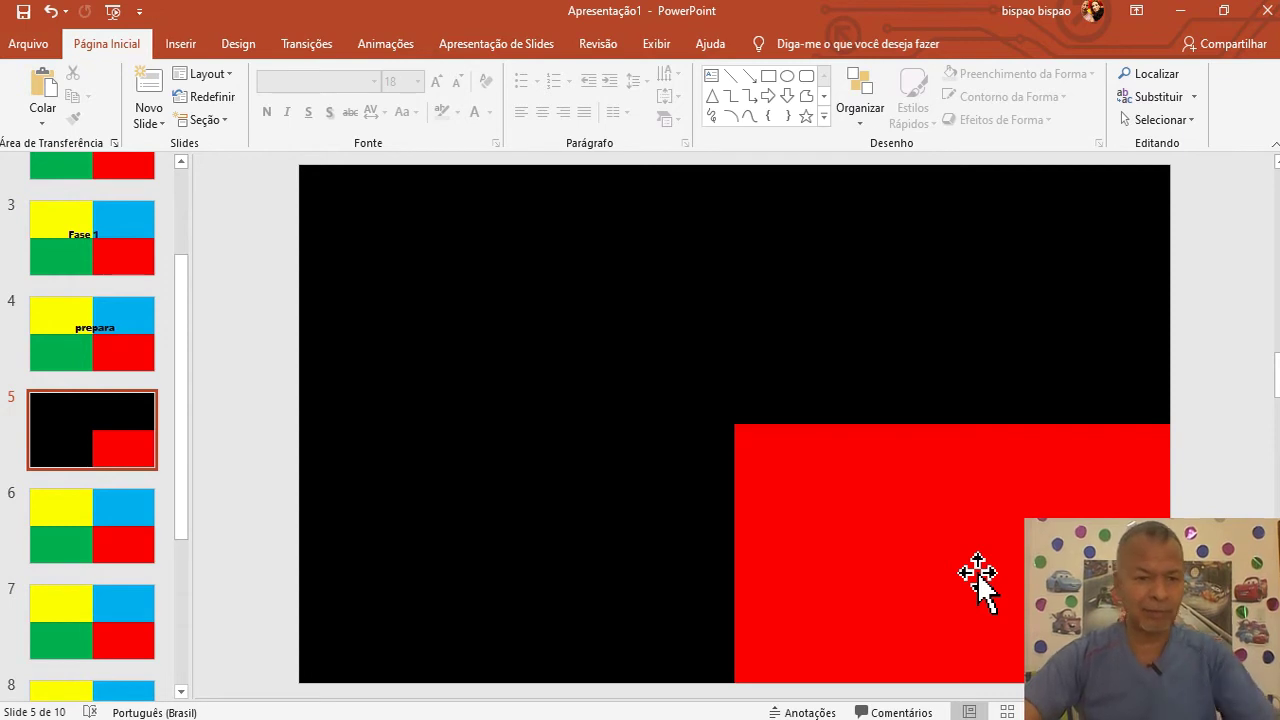
click(105, 540)
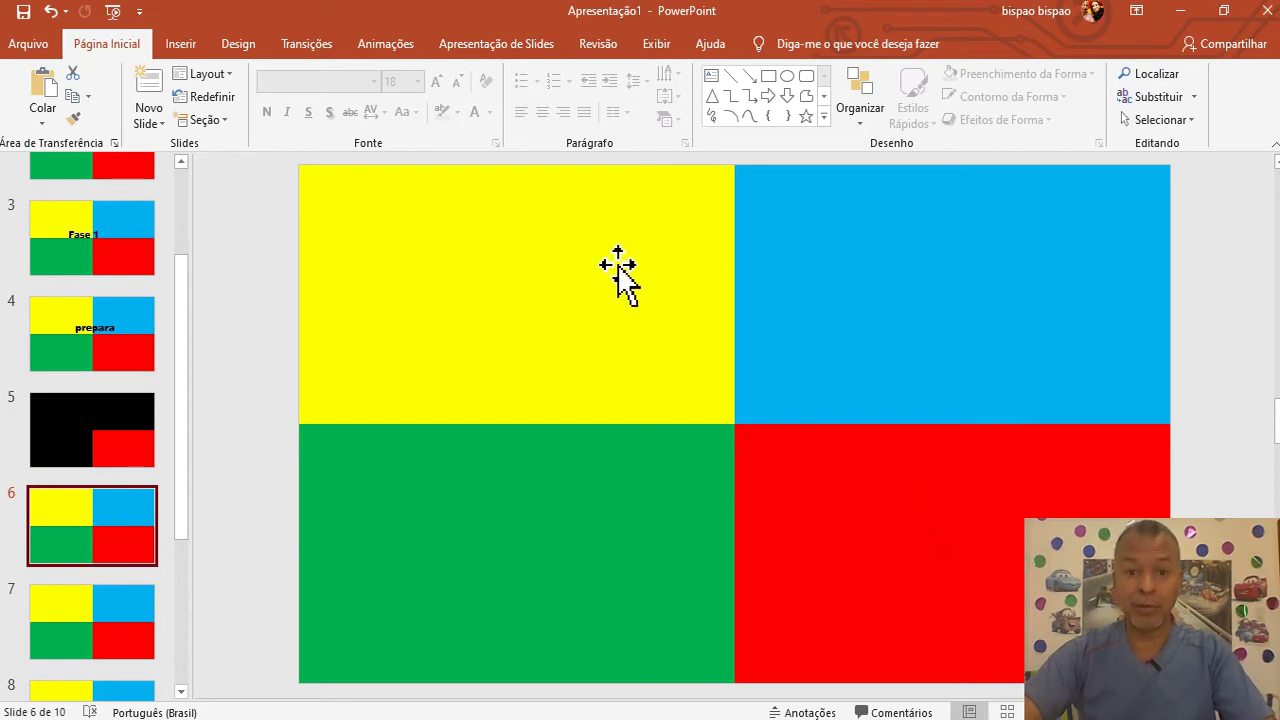
Delete slide 6's red and green tiles, leaving only the yellow and blue ones
click(865, 586)
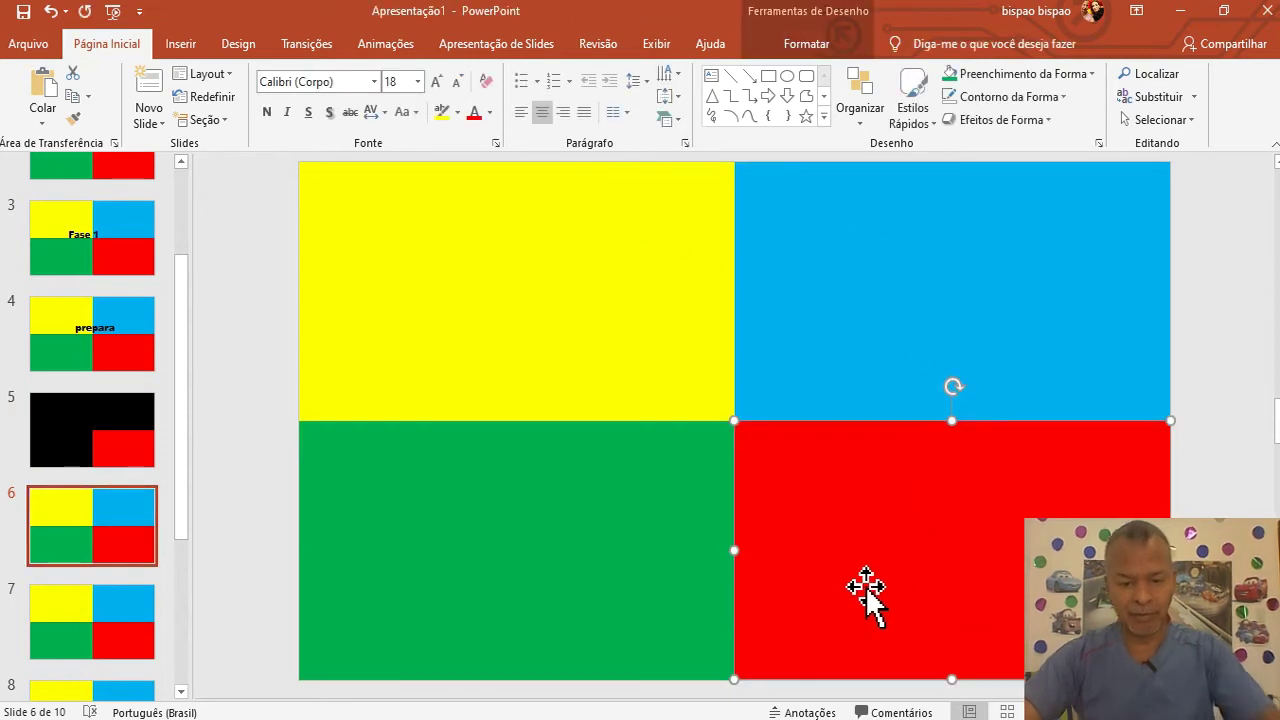
key(Delete)
click(566, 557)
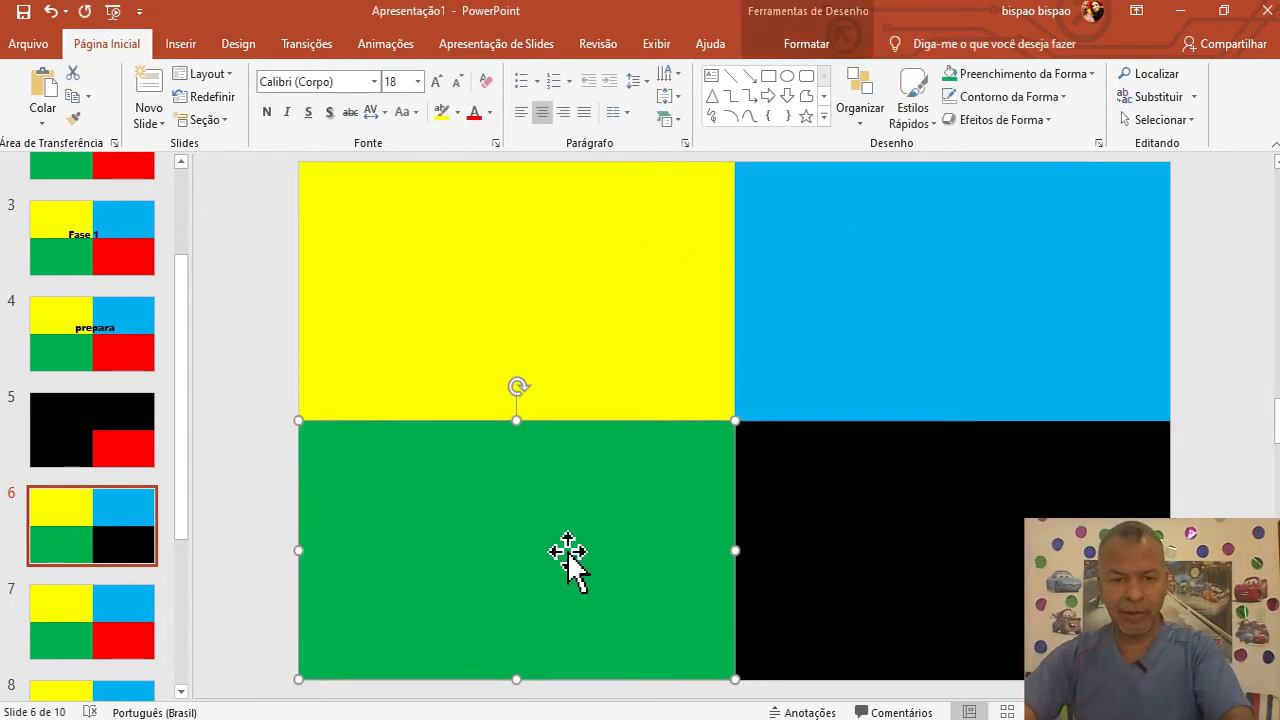
key(Delete)
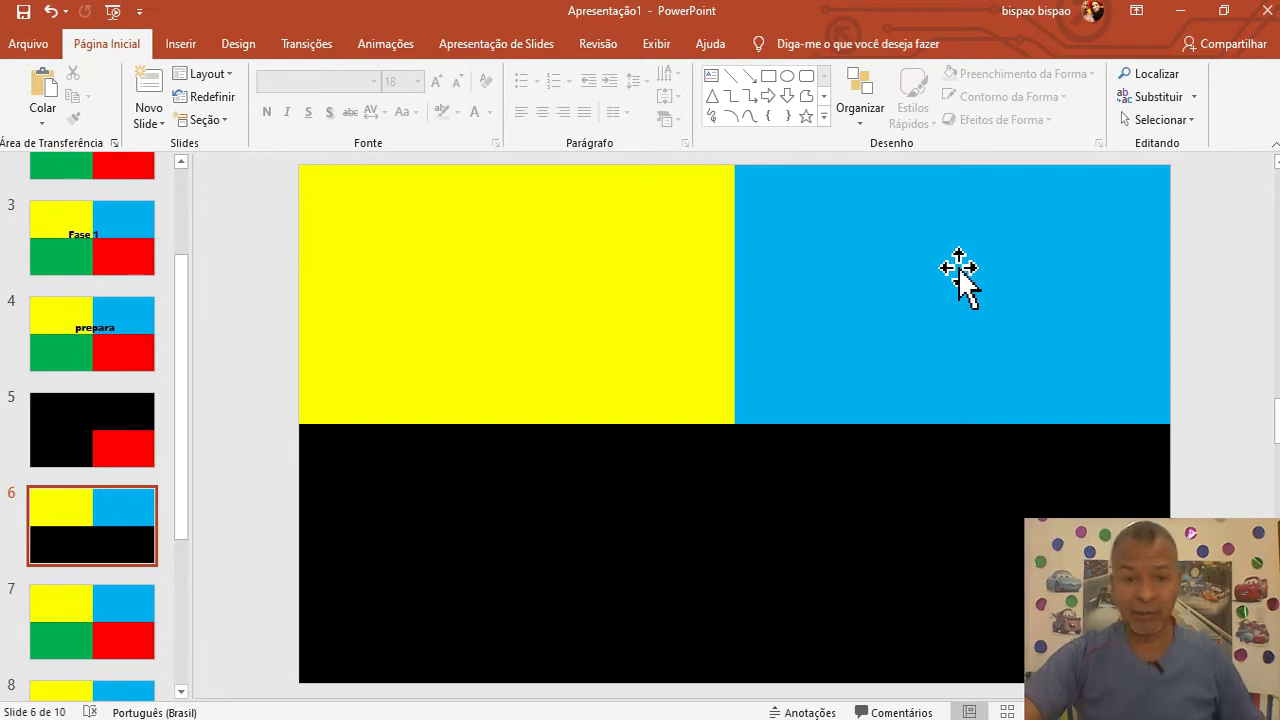
Delete slide 7's red, blue and yellow tiles, leaving only green, then go to slide 8
drag(90, 530, 166, 523)
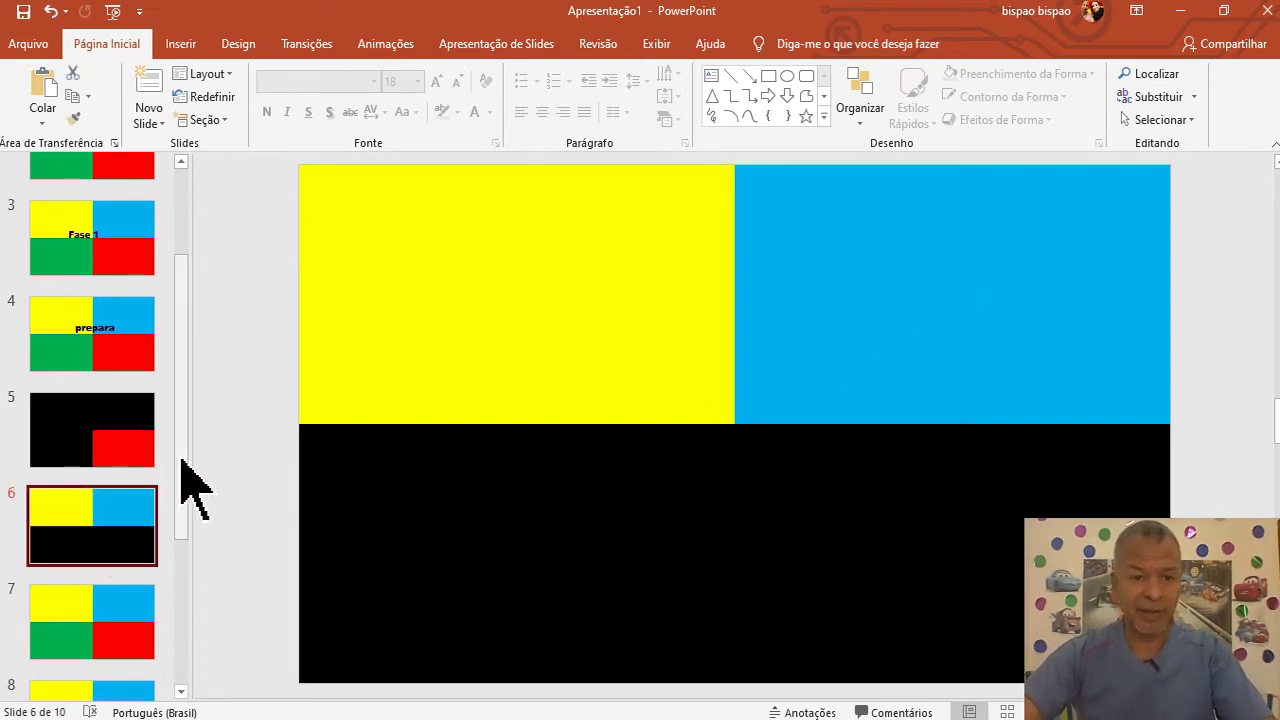
scroll(190, 510, down, 3)
click(103, 470)
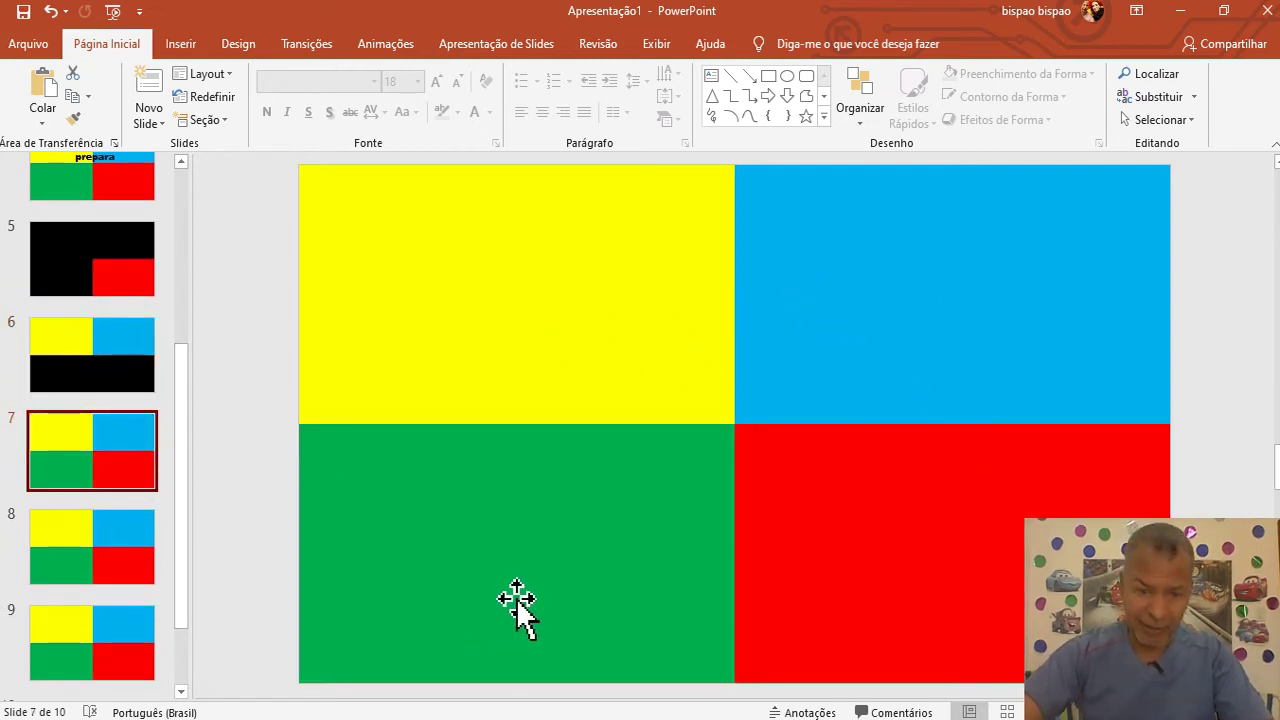
click(940, 570)
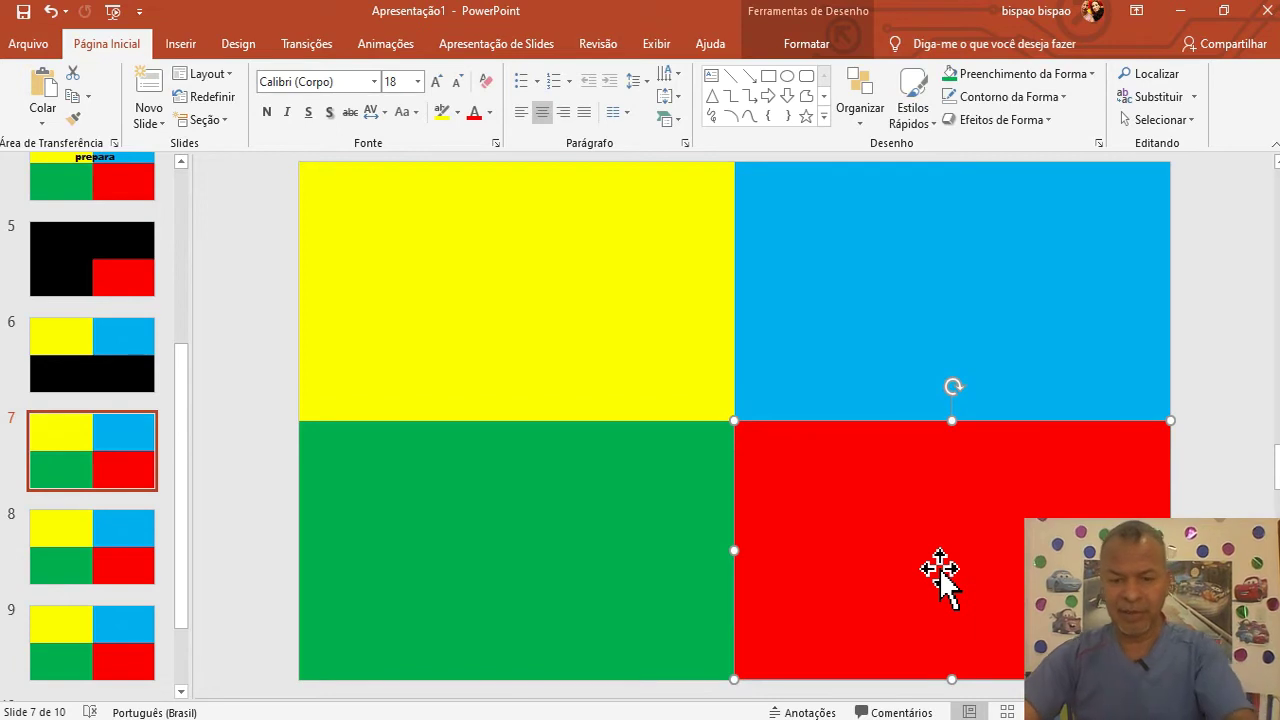
key(Delete)
click(880, 337)
key(Delete)
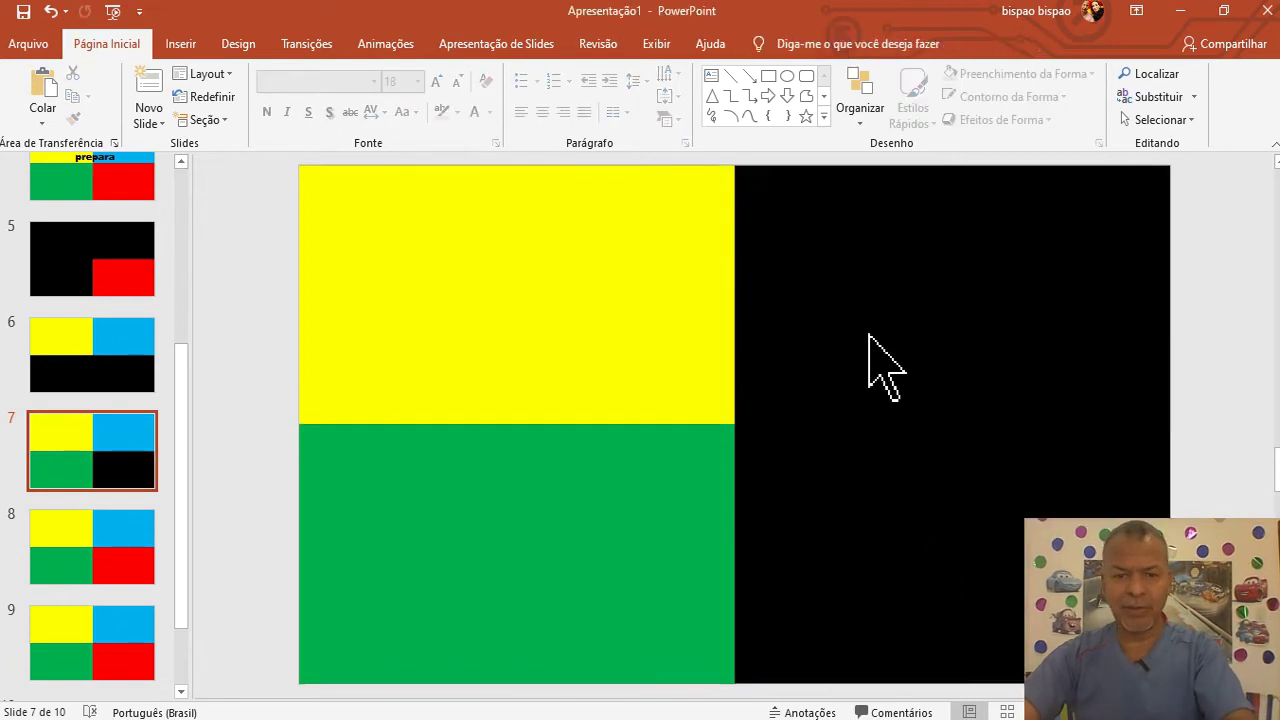
click(520, 312)
key(Delete)
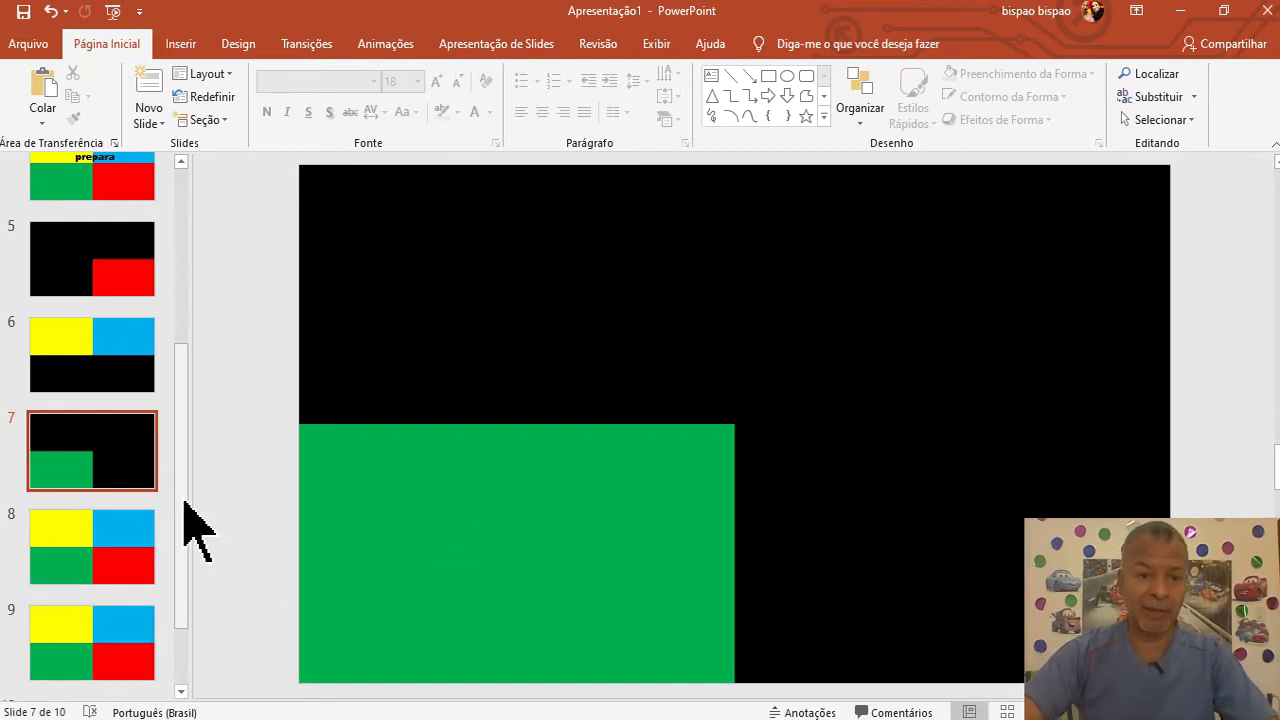
scroll(183, 528, down, 2)
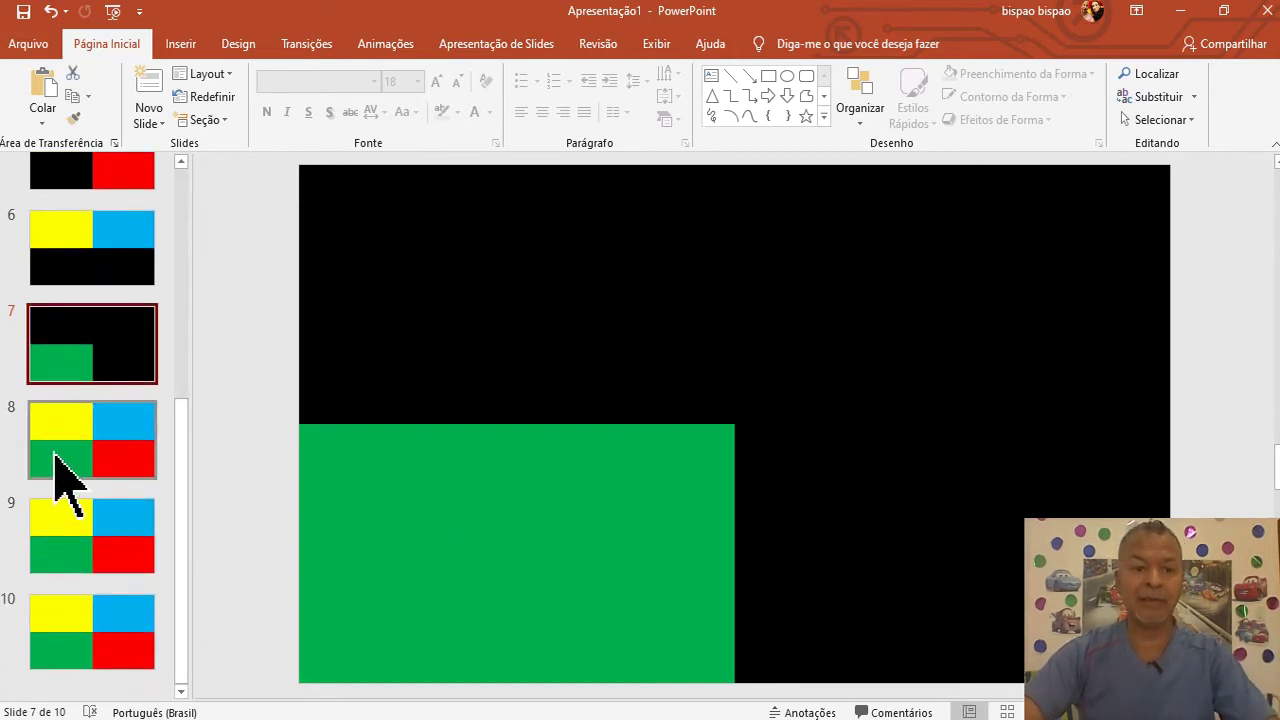
click(82, 440)
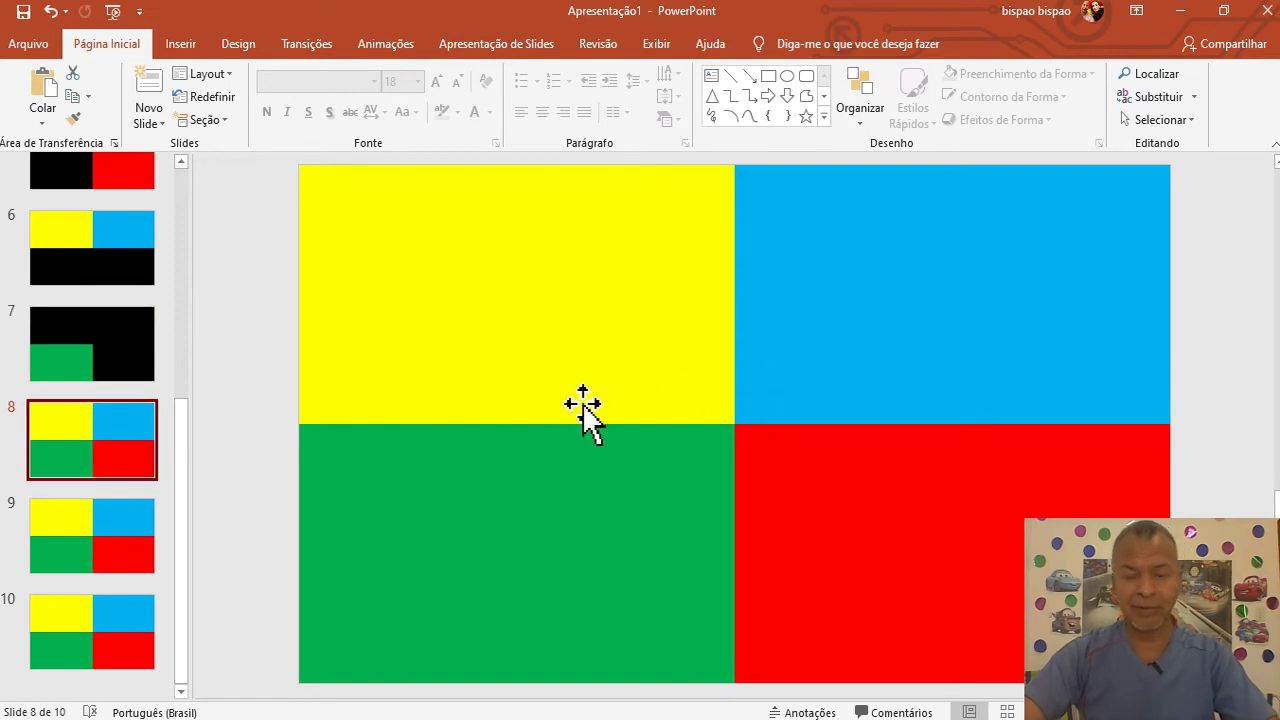
Draw a text box across slide 8's centre and type 'Fase 2'
click(609, 413)
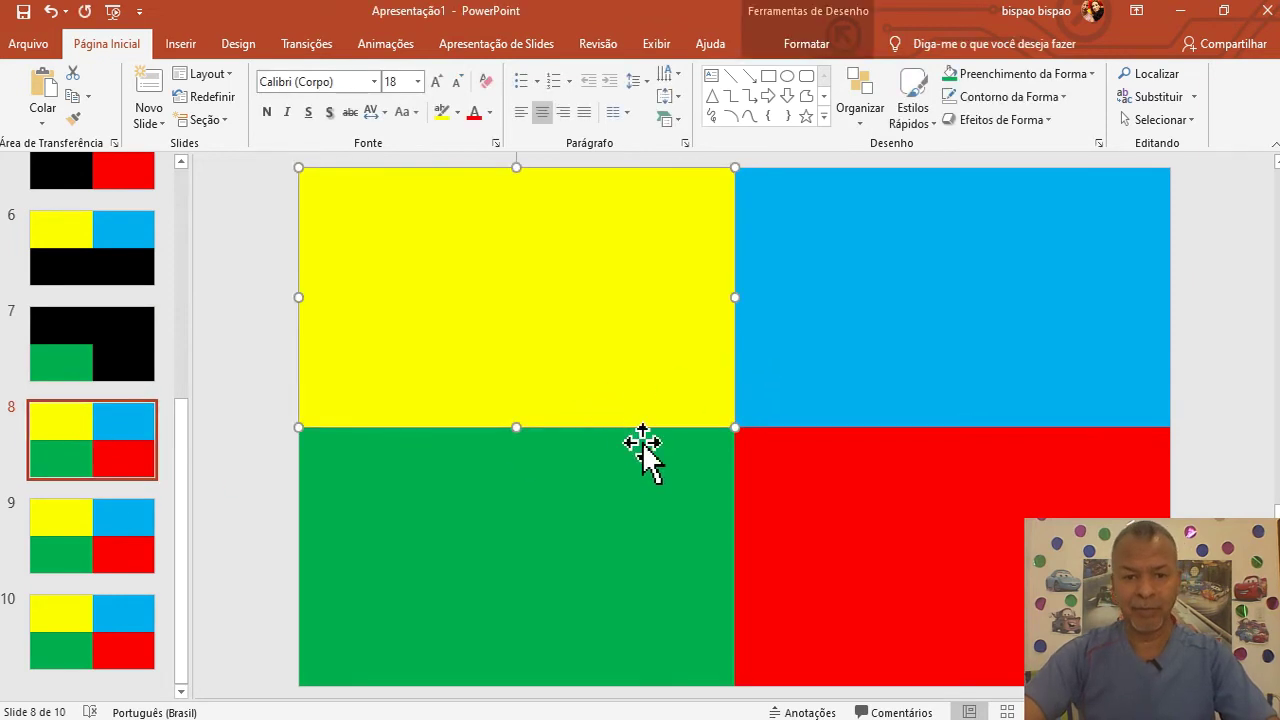
click(766, 529)
click(1240, 395)
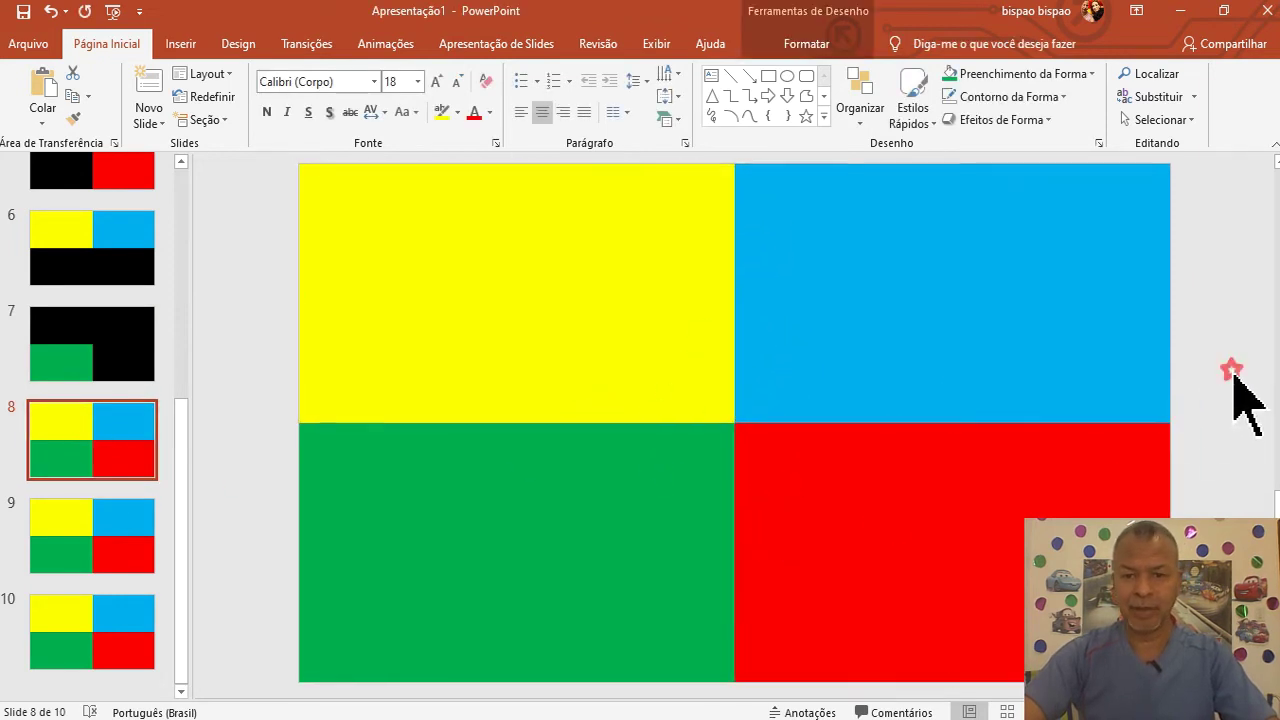
click(711, 77)
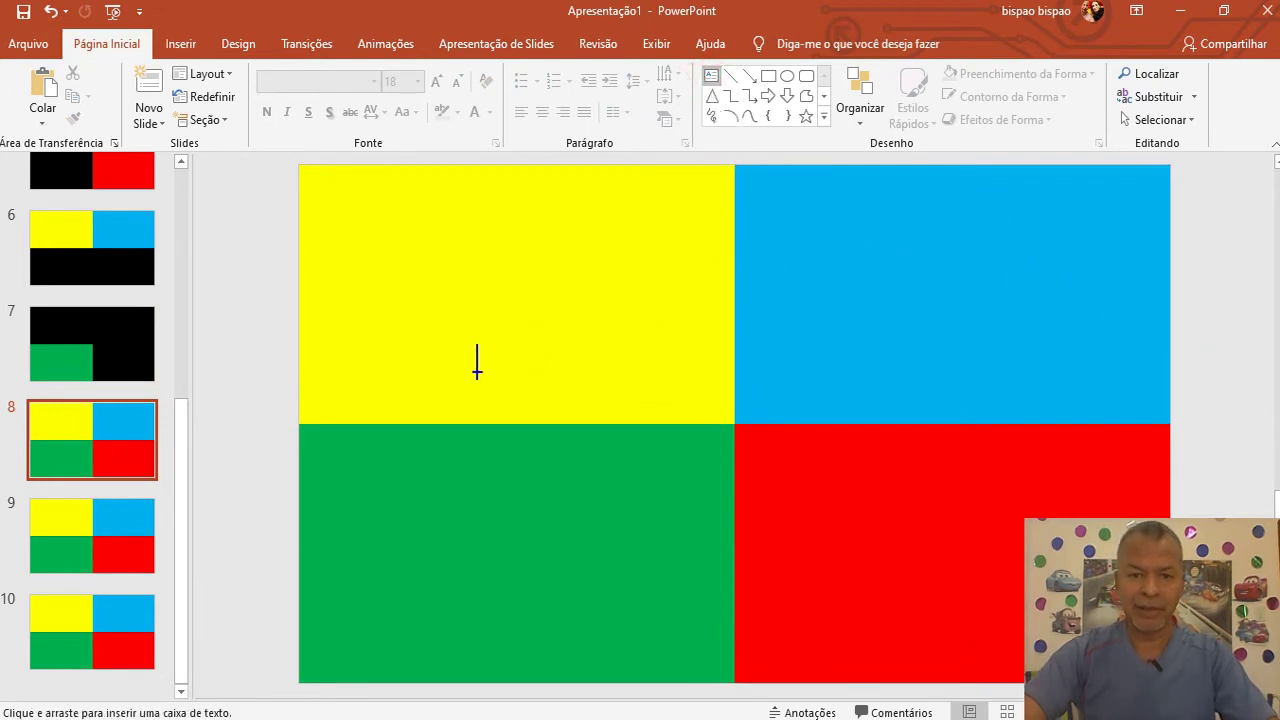
drag(482, 374, 1010, 522)
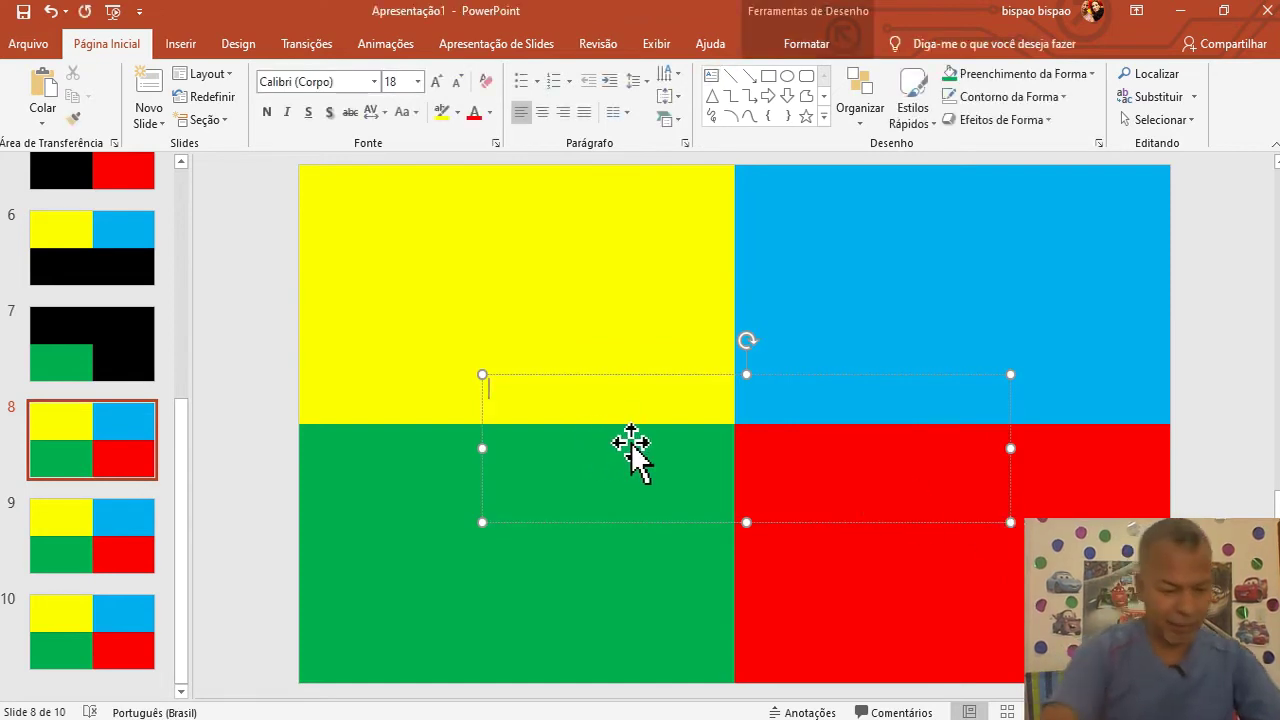
text(fase 2)
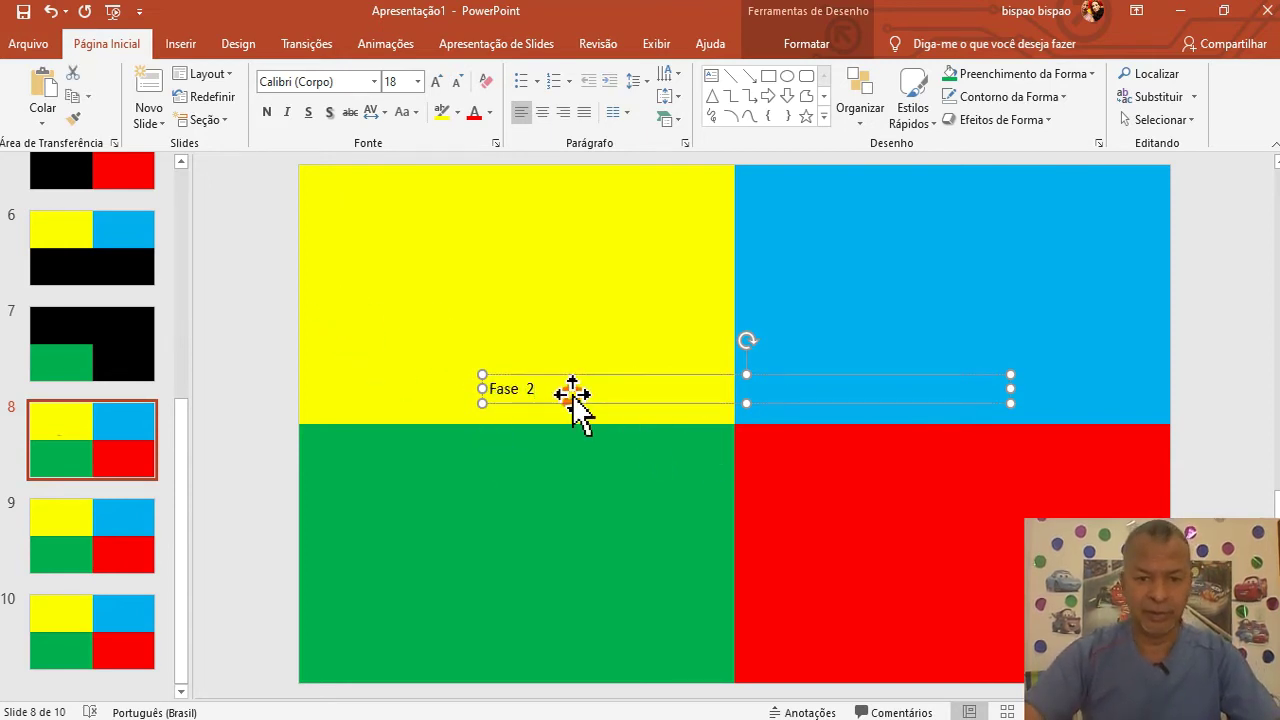
drag(533, 388, 490, 388)
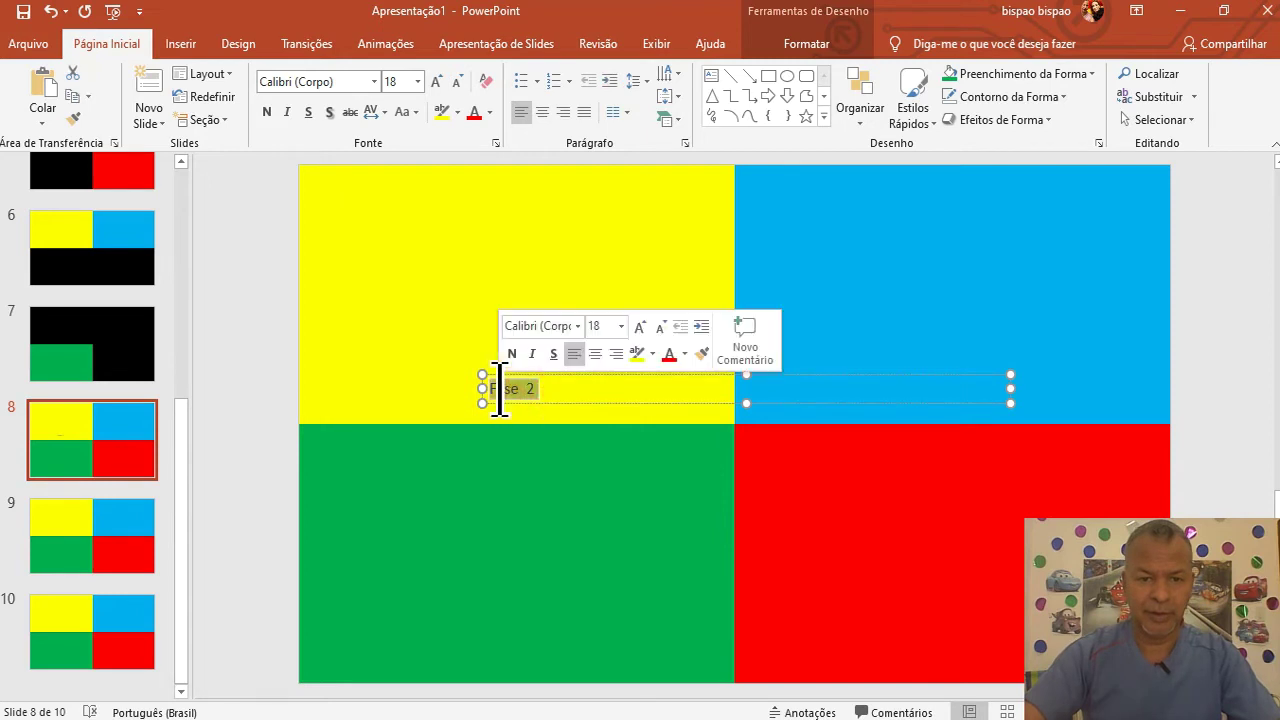
Format 'Fase 2' as Arial Black, size 80
click(374, 81)
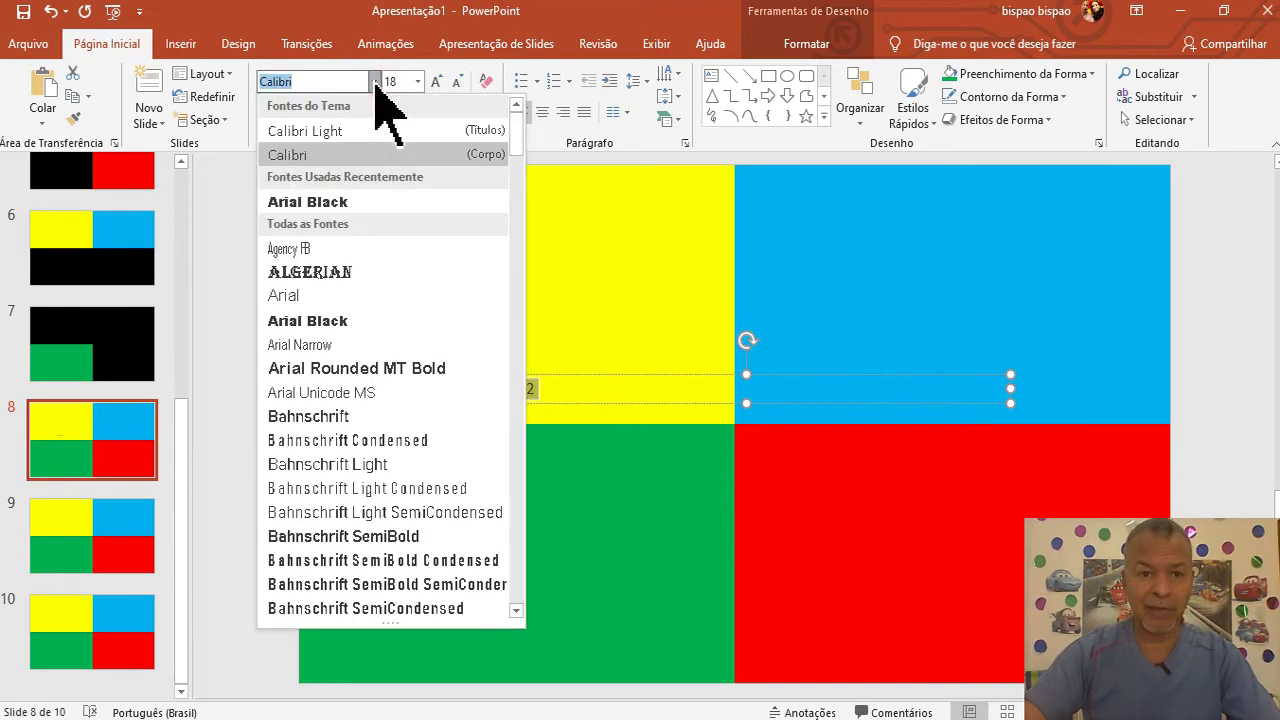
click(342, 203)
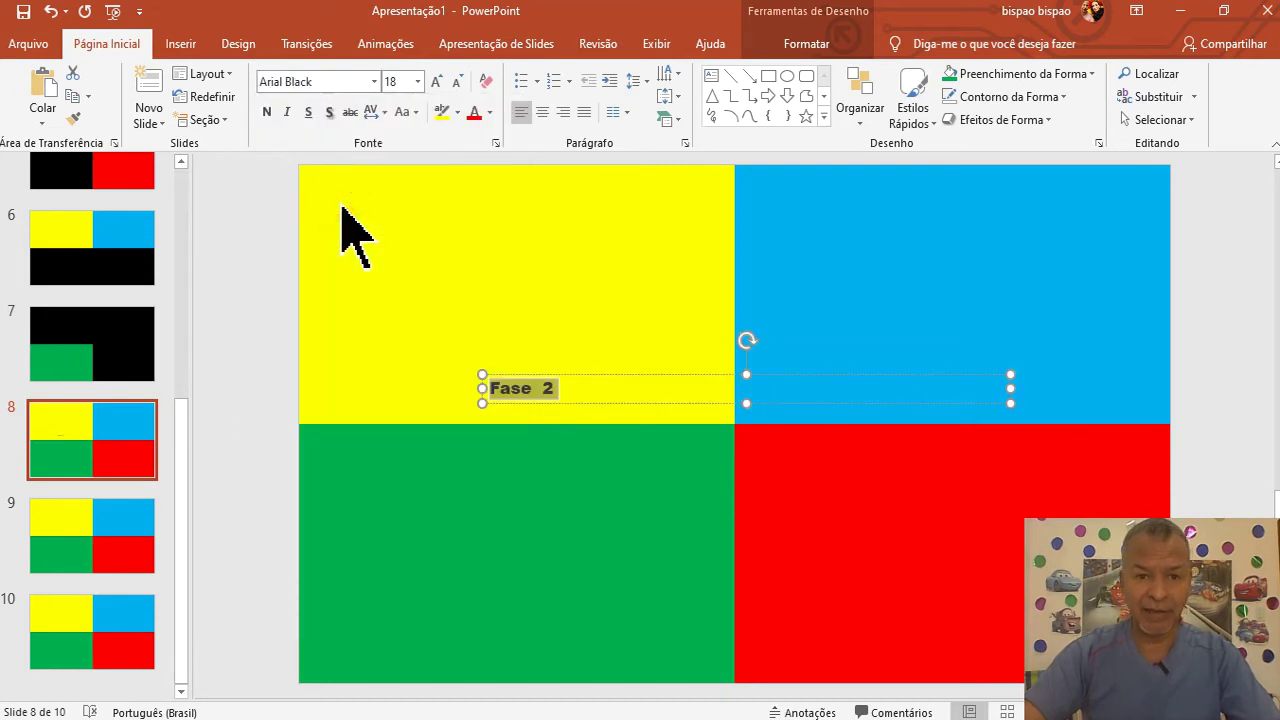
click(418, 82)
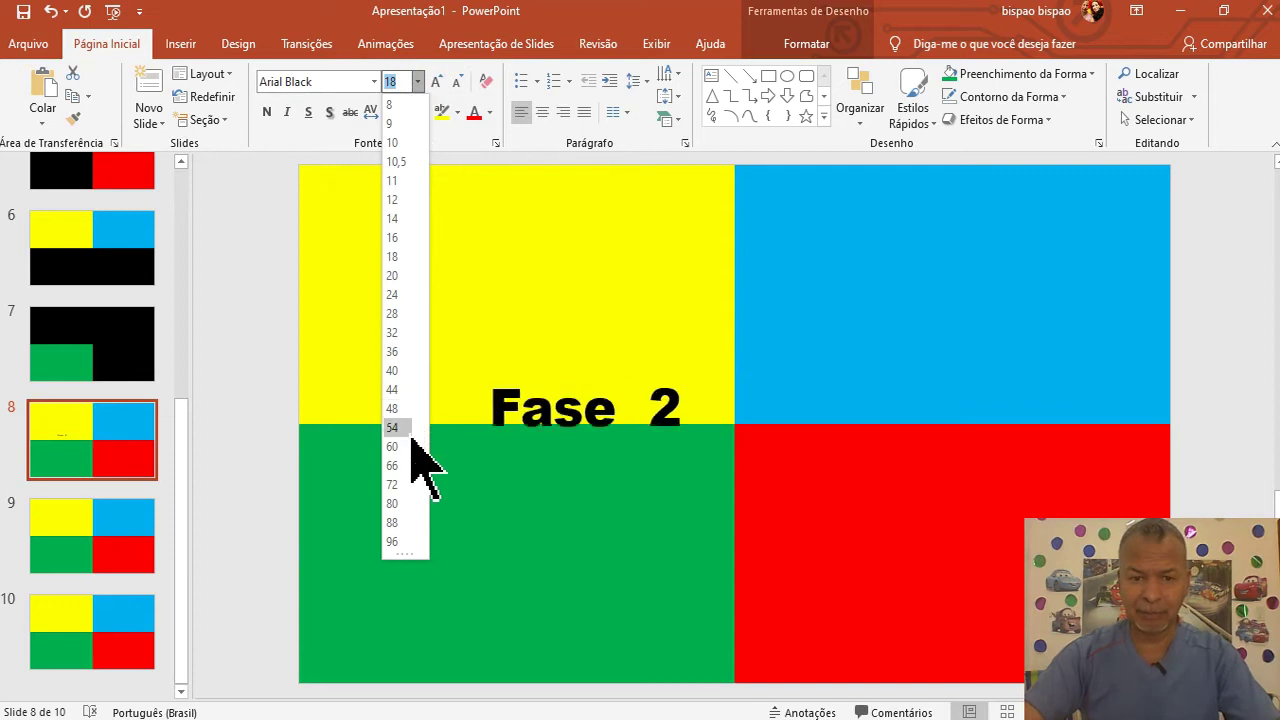
click(400, 503)
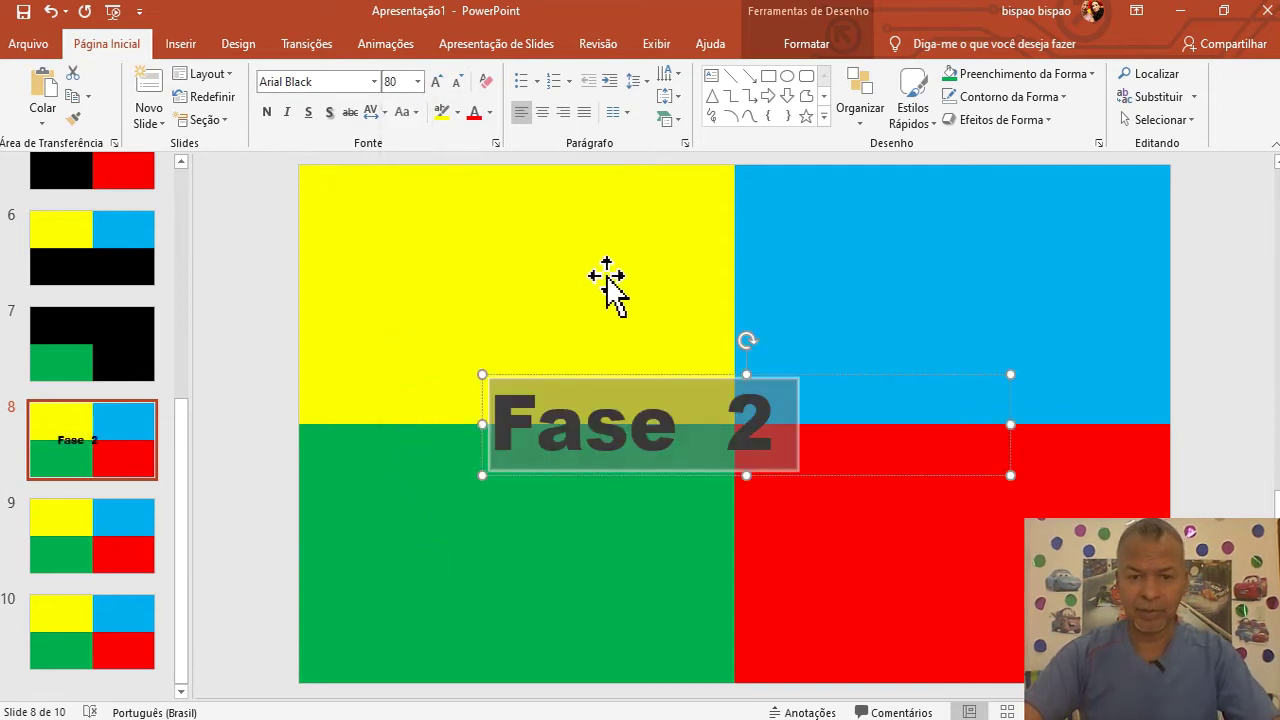
Shift 'Fase 2' right so it sits centred where the four tiles meet
click(528, 366)
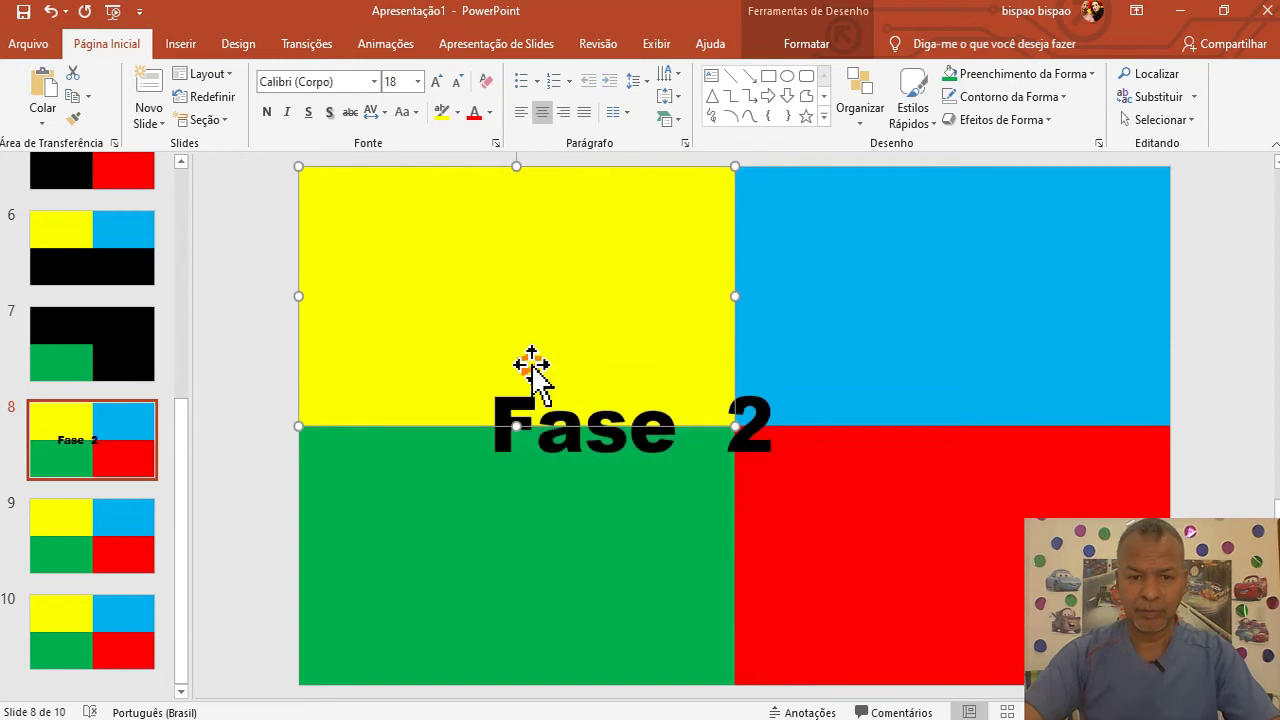
click(545, 425)
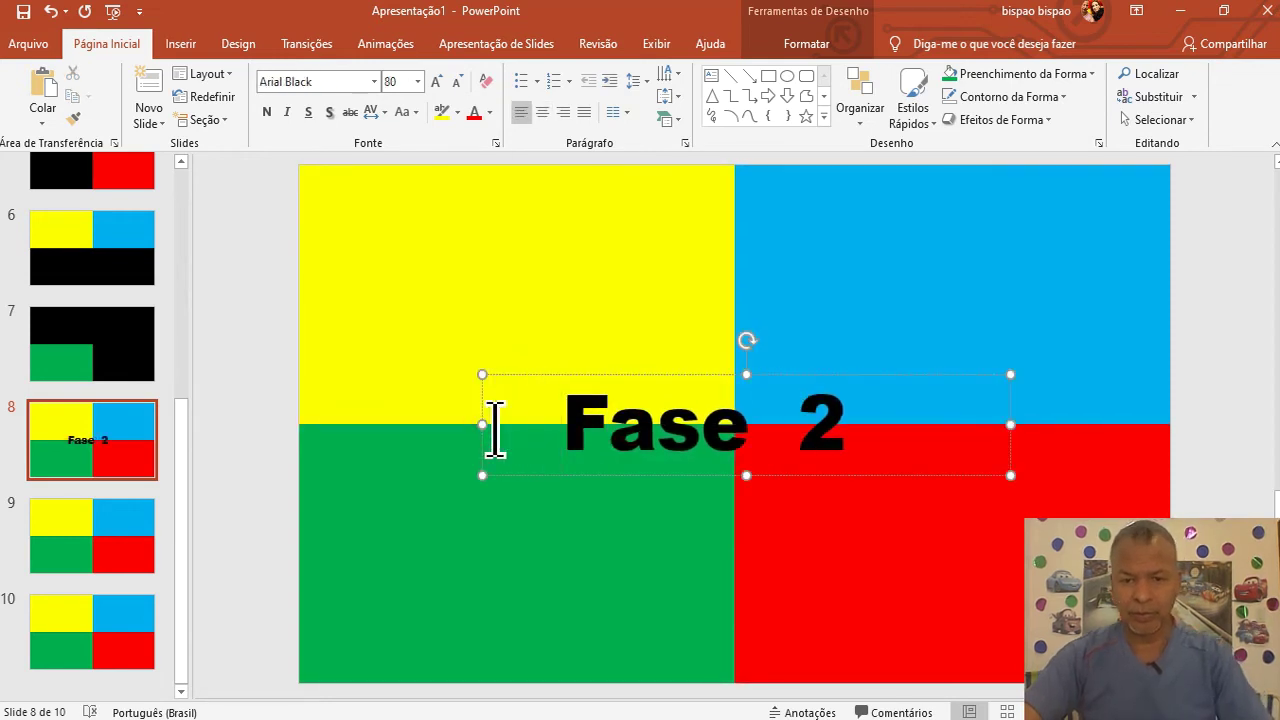
click(491, 293)
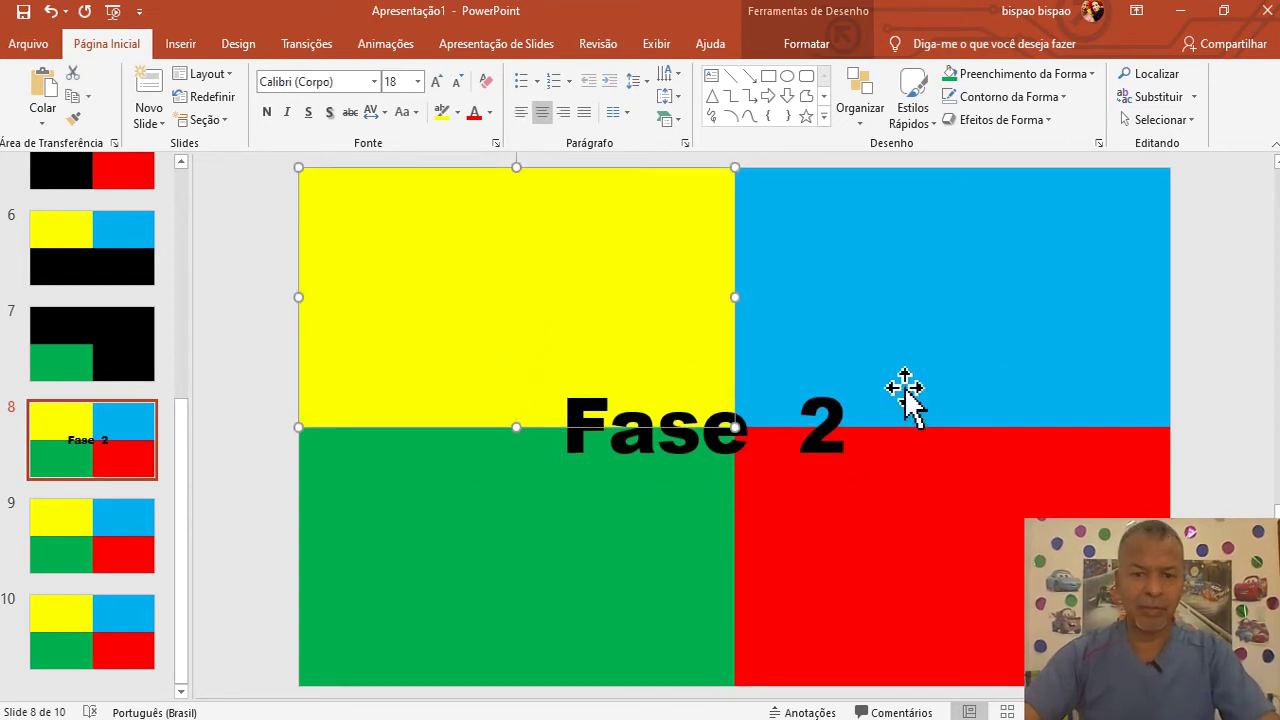
click(886, 557)
click(1258, 380)
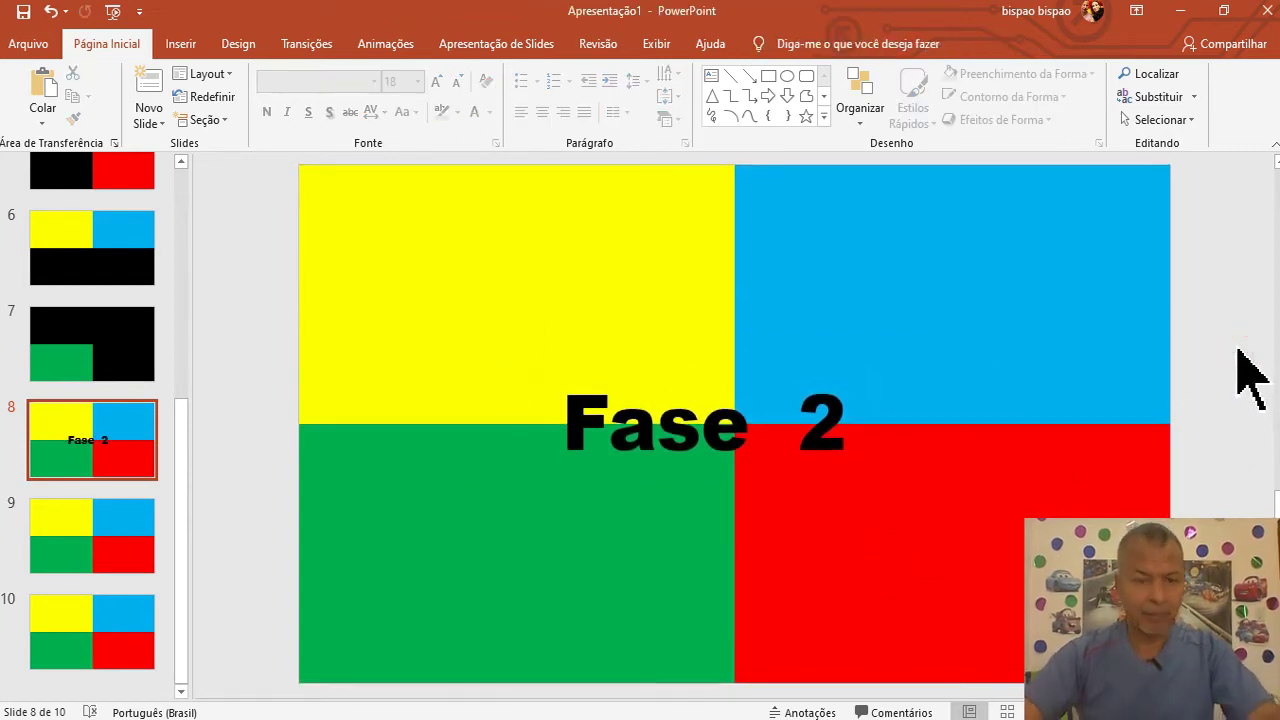
Duplicate the four-tile slide 10 repeatedly until the deck has 14 slides, then reselect slide 8
click(179, 462)
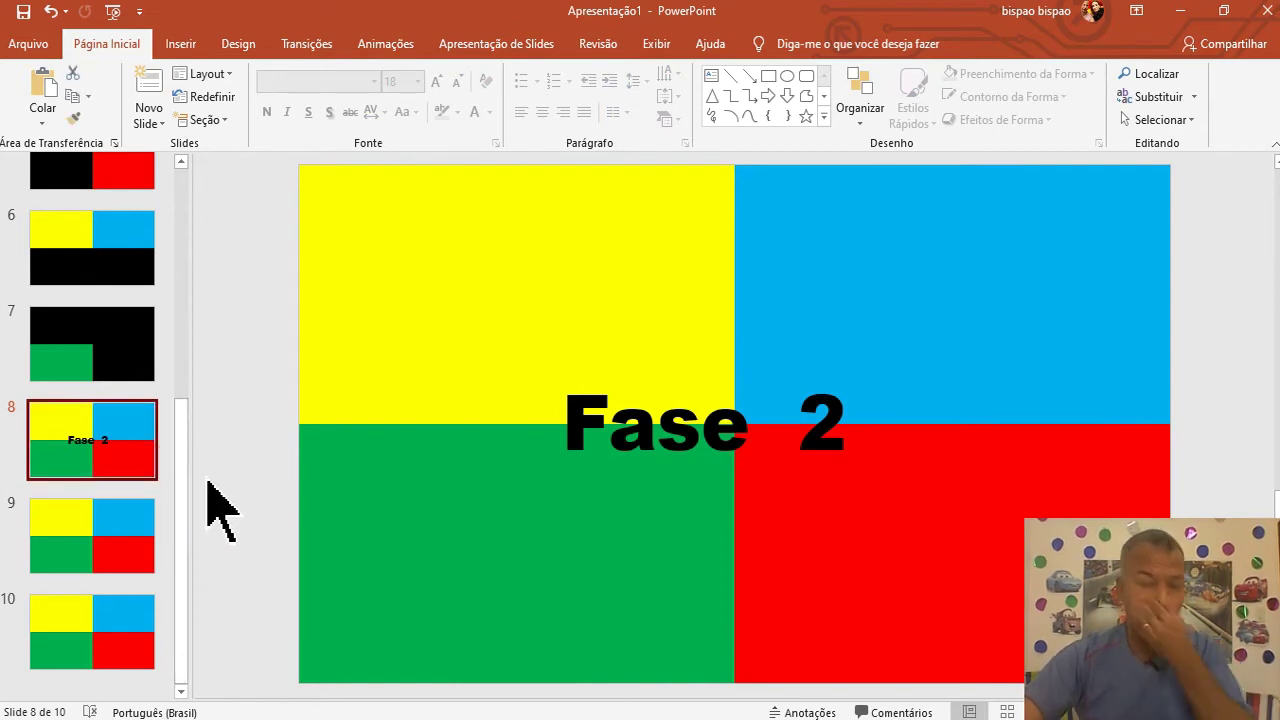
click(92, 640)
right_click(91, 630)
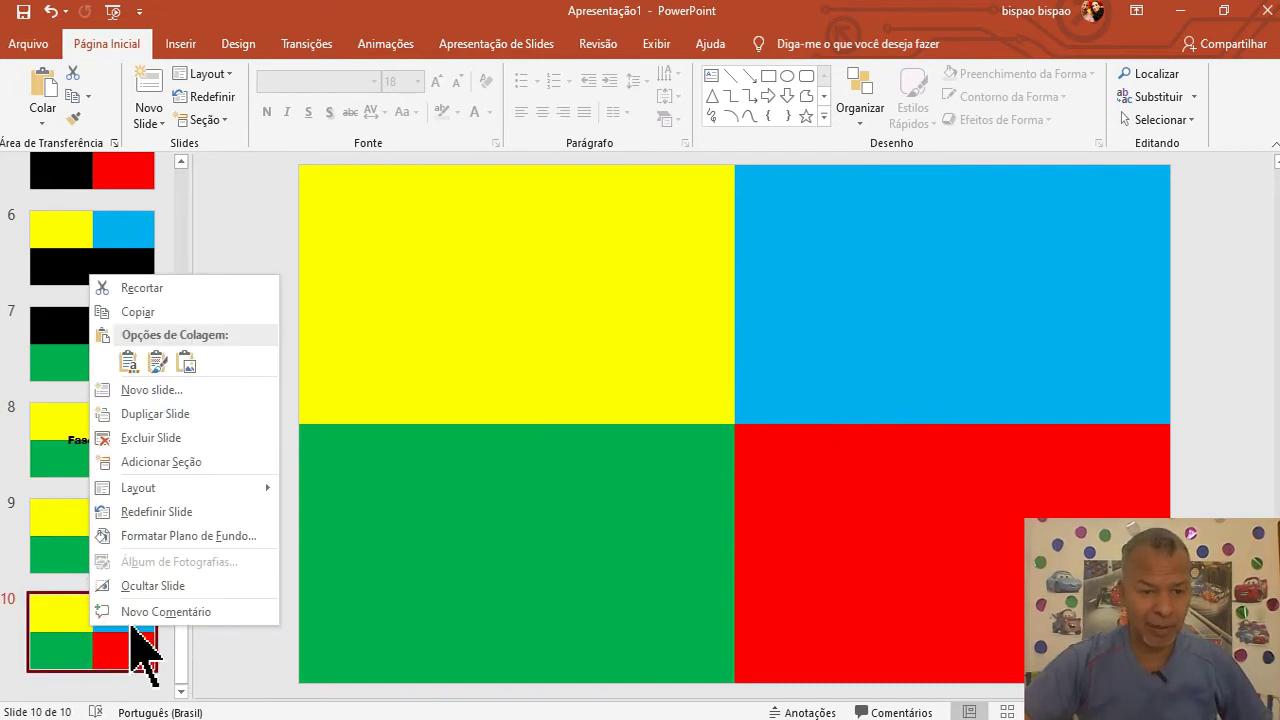
click(167, 419)
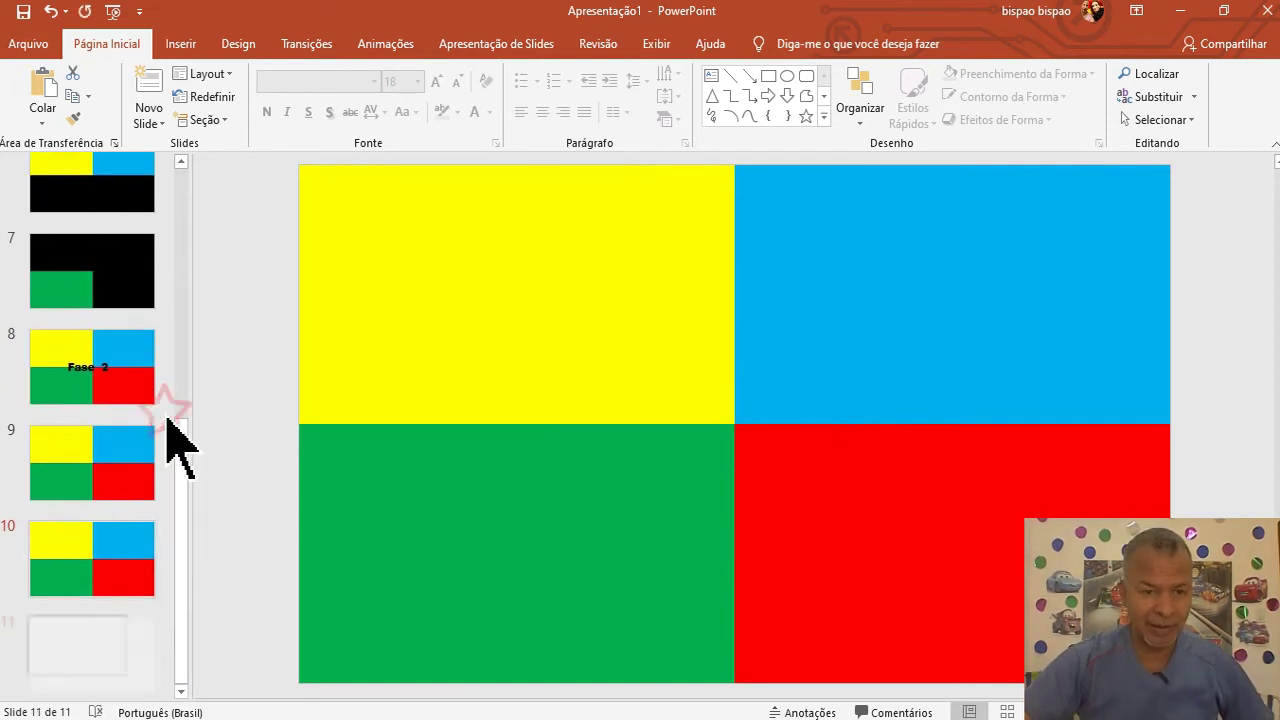
click(109, 508)
right_click(110, 511)
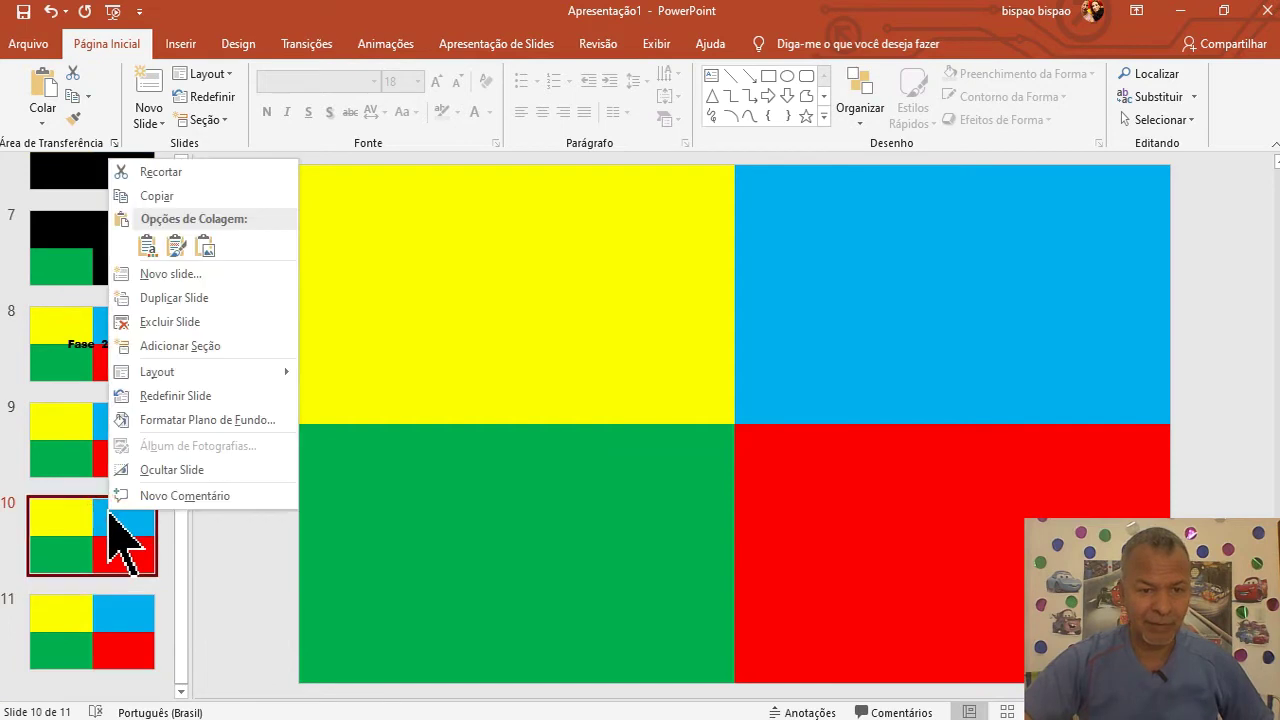
click(203, 298)
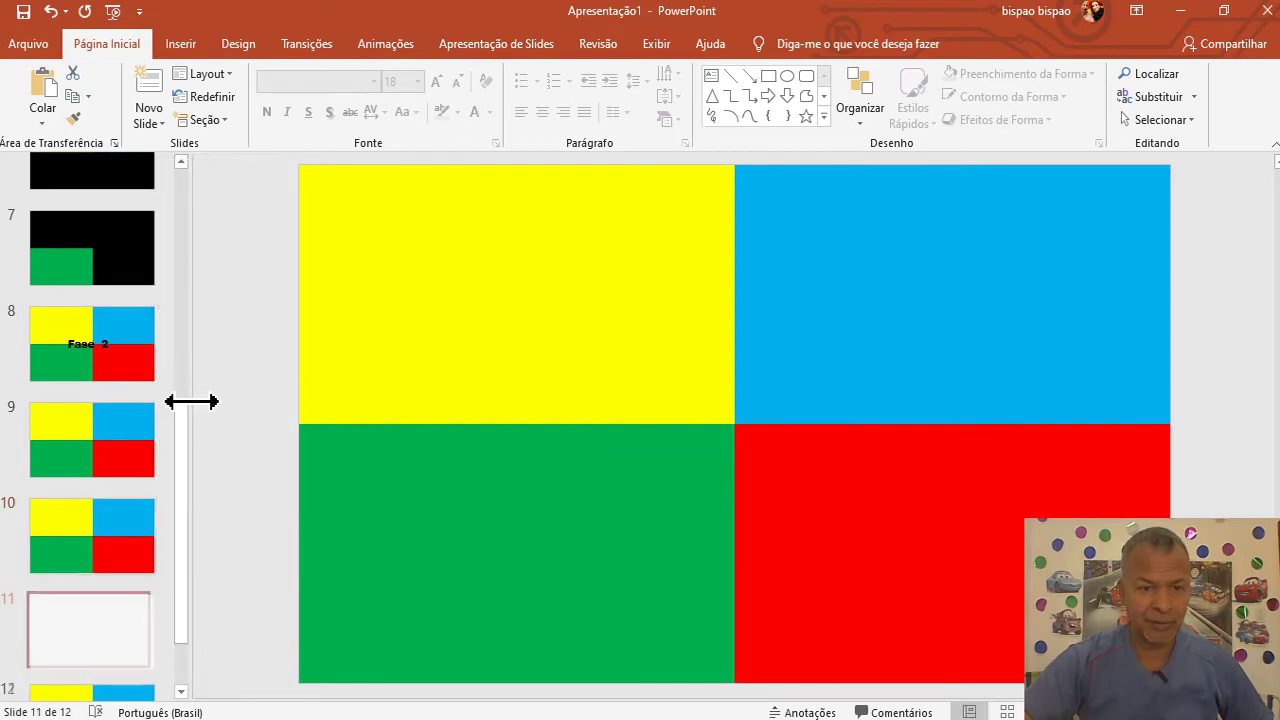
right_click(137, 532)
click(210, 322)
click(134, 540)
right_click(126, 532)
click(214, 316)
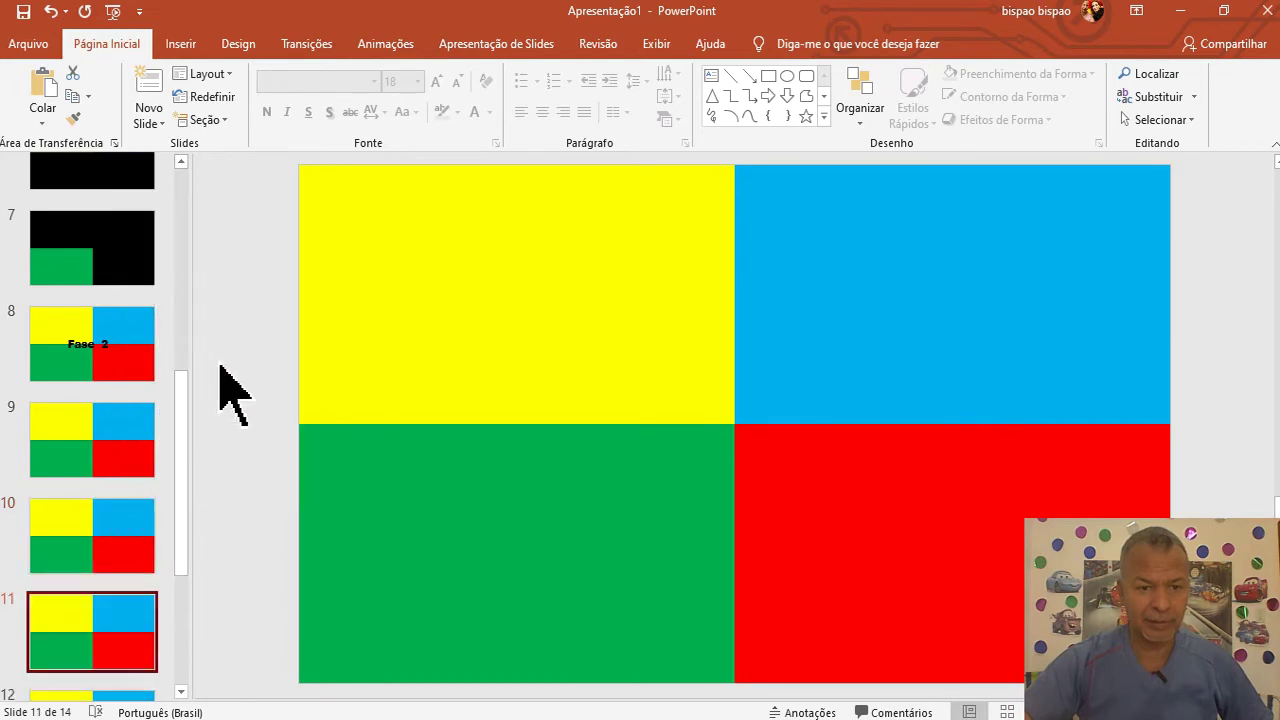
click(104, 352)
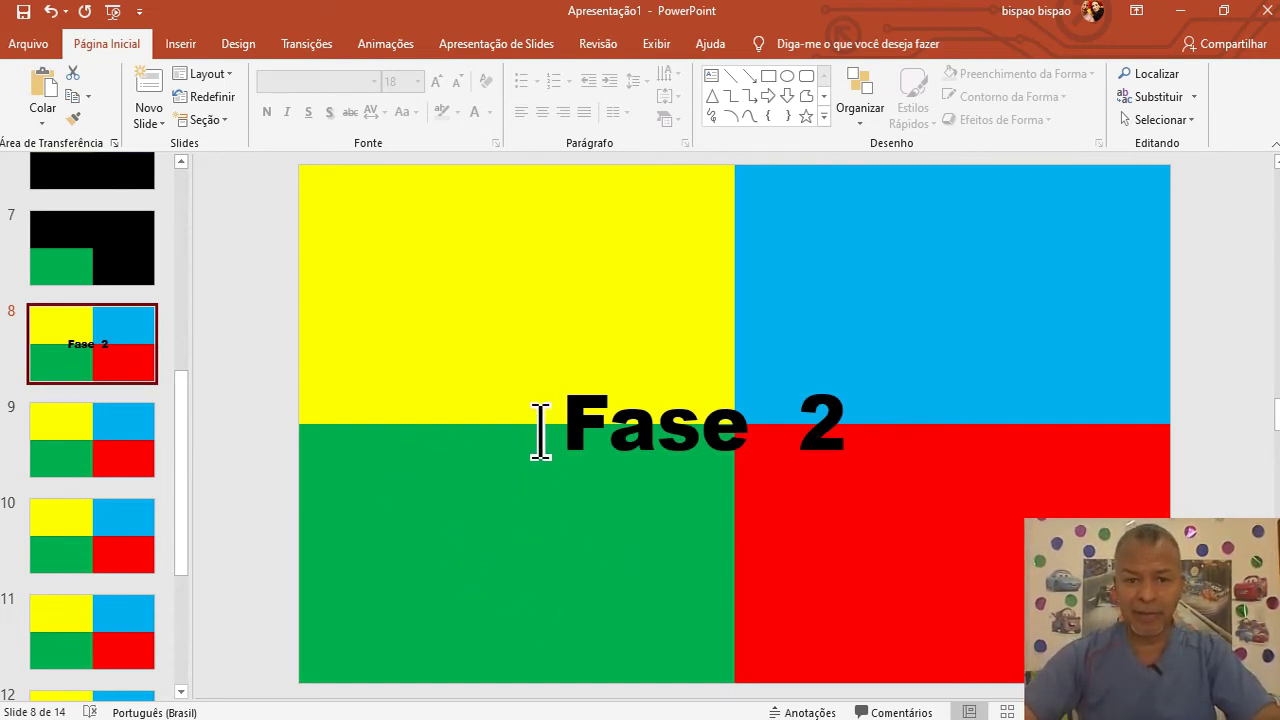
On slide 9, draw a text box across the tiles' centre and type Prepara
click(95, 432)
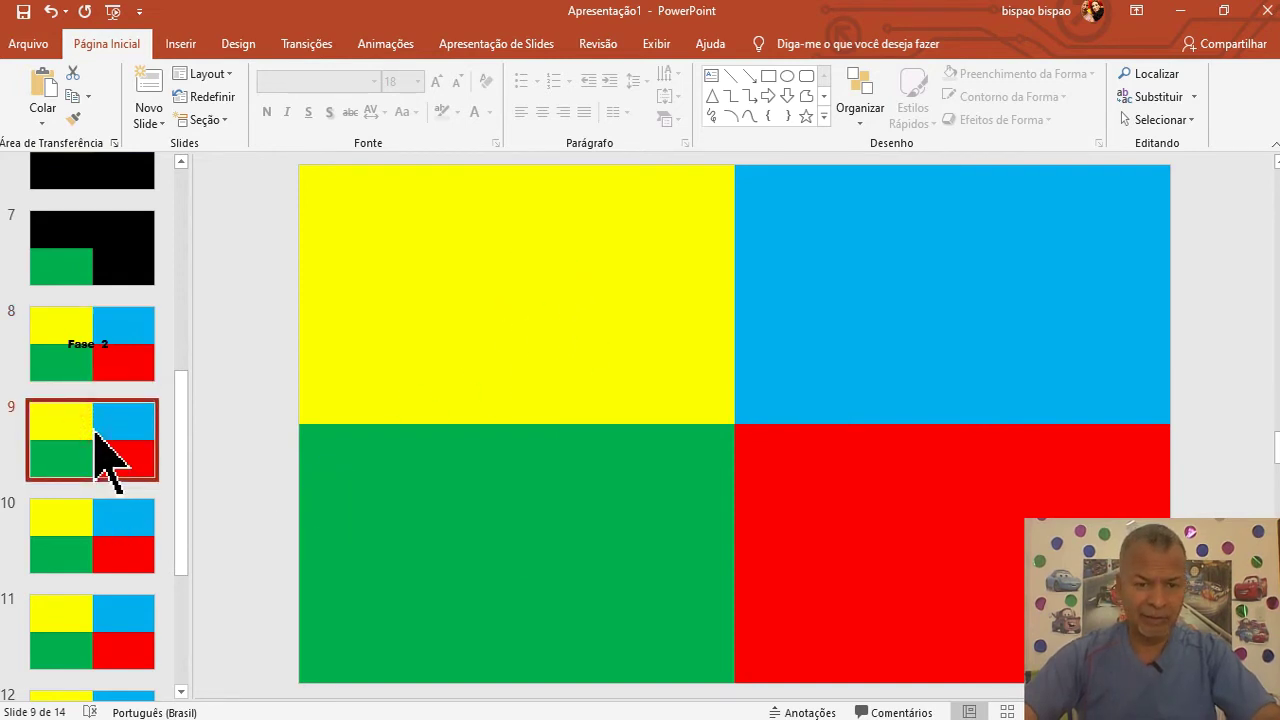
click(710, 76)
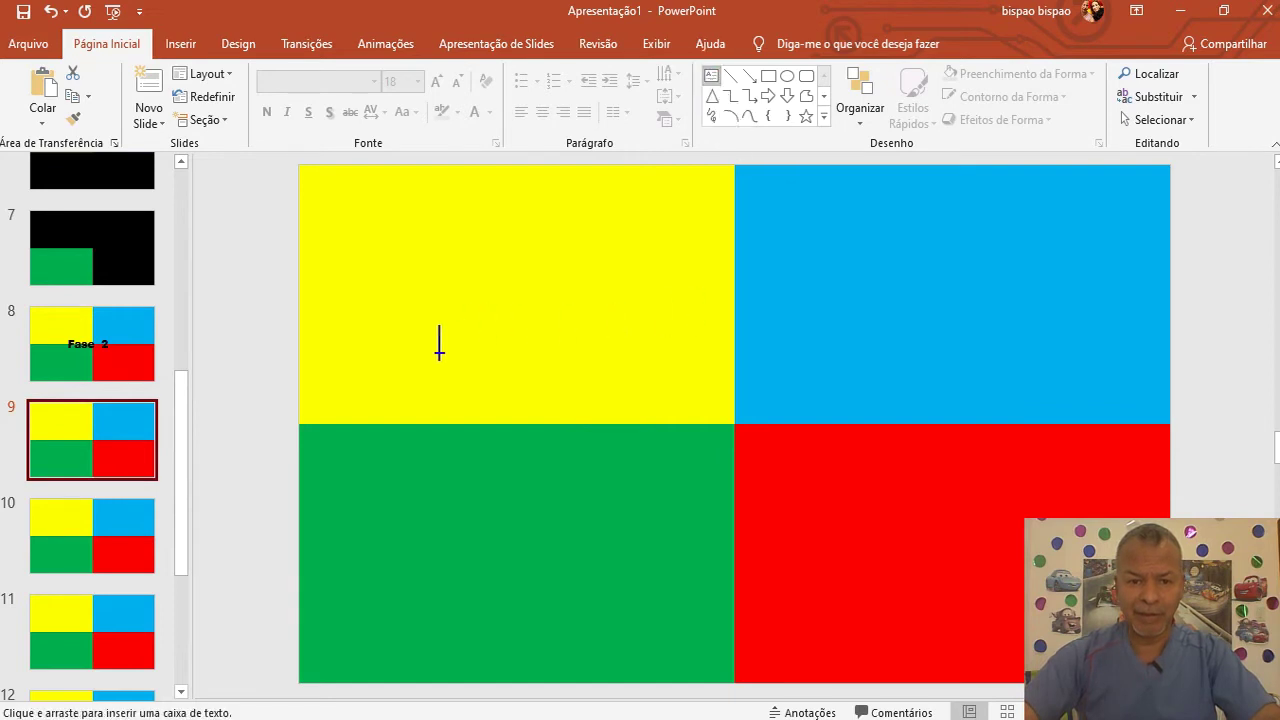
drag(459, 385, 1032, 573)
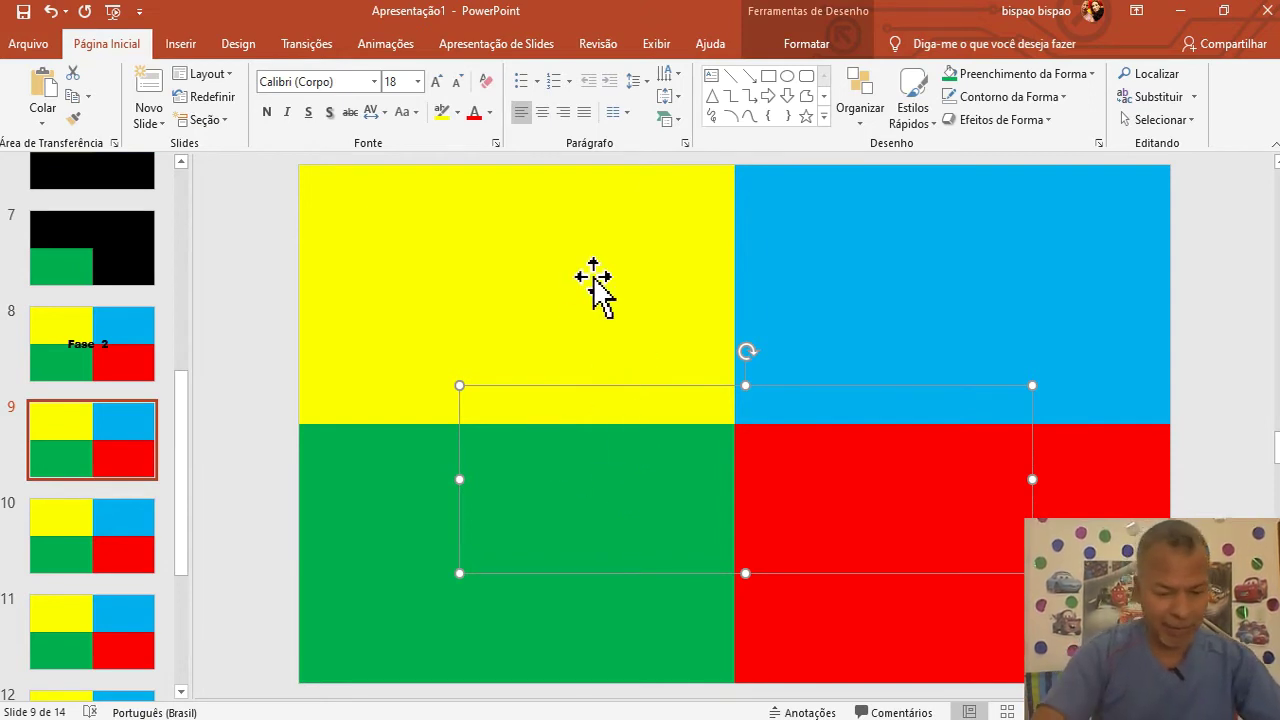
text(p)
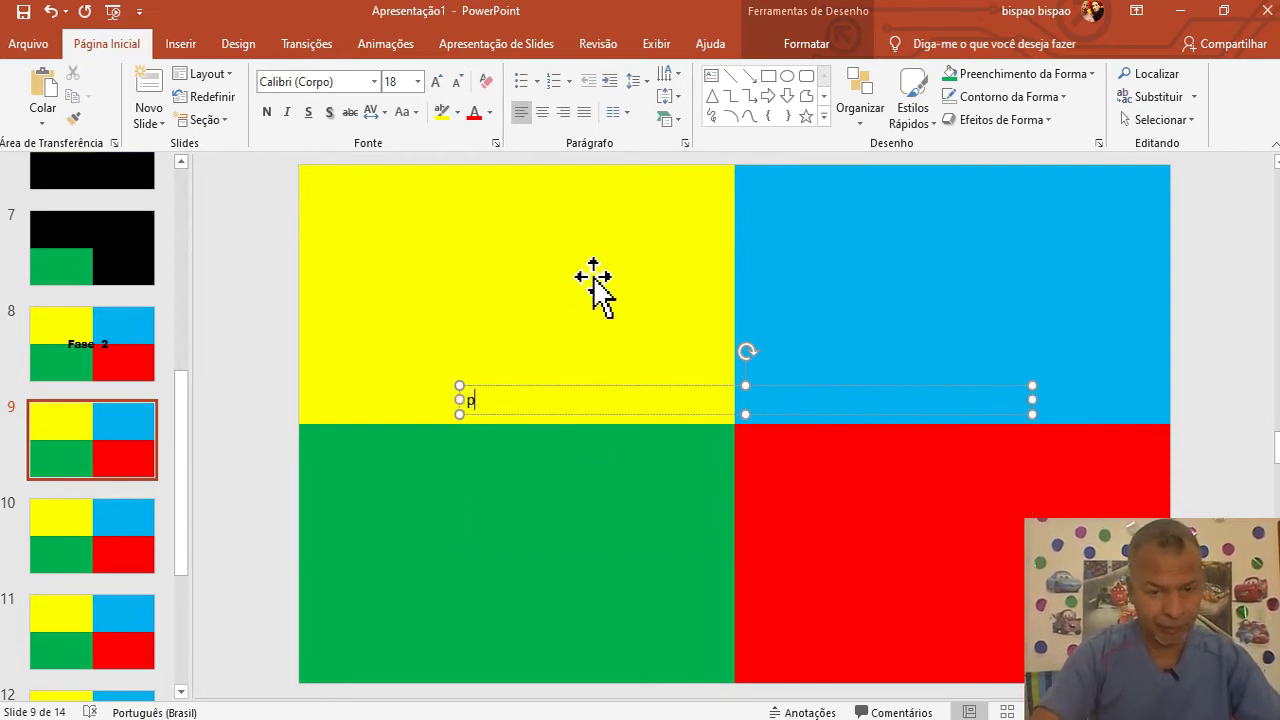
text(repara)
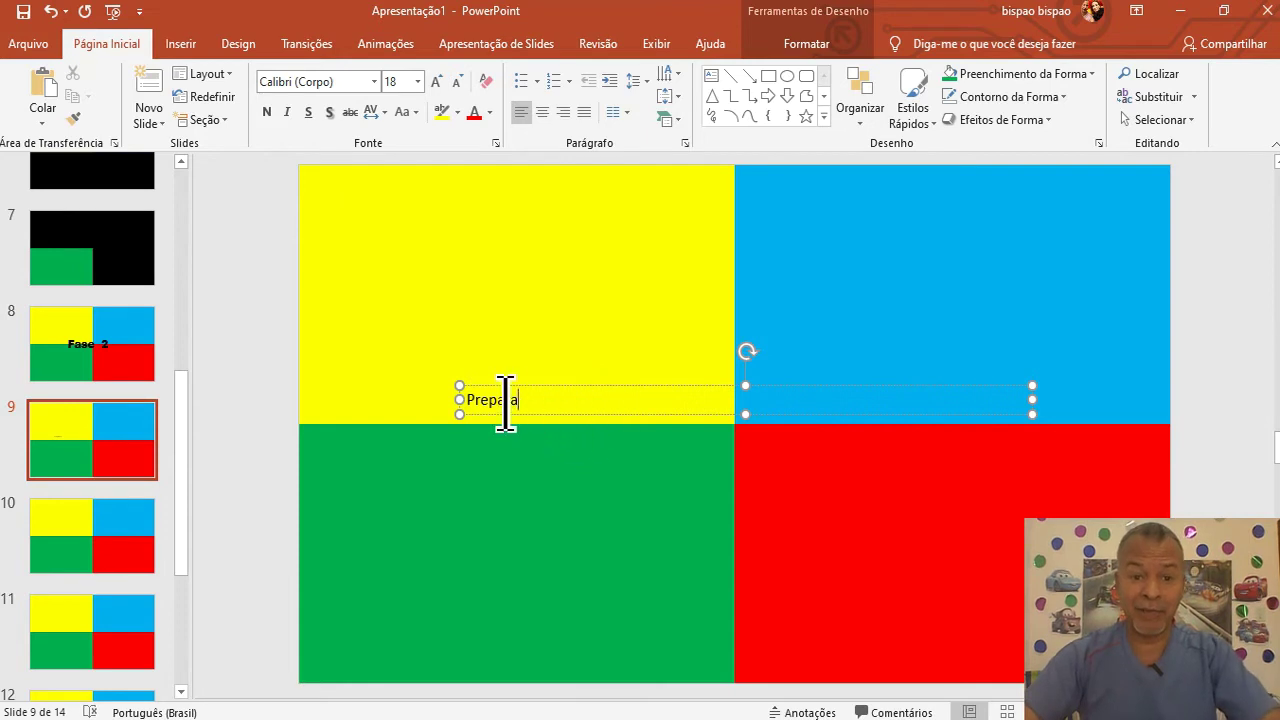
Format Prepara in Arial Black 80 and pad it with leading spaces to centre it
drag(520, 402, 497, 402)
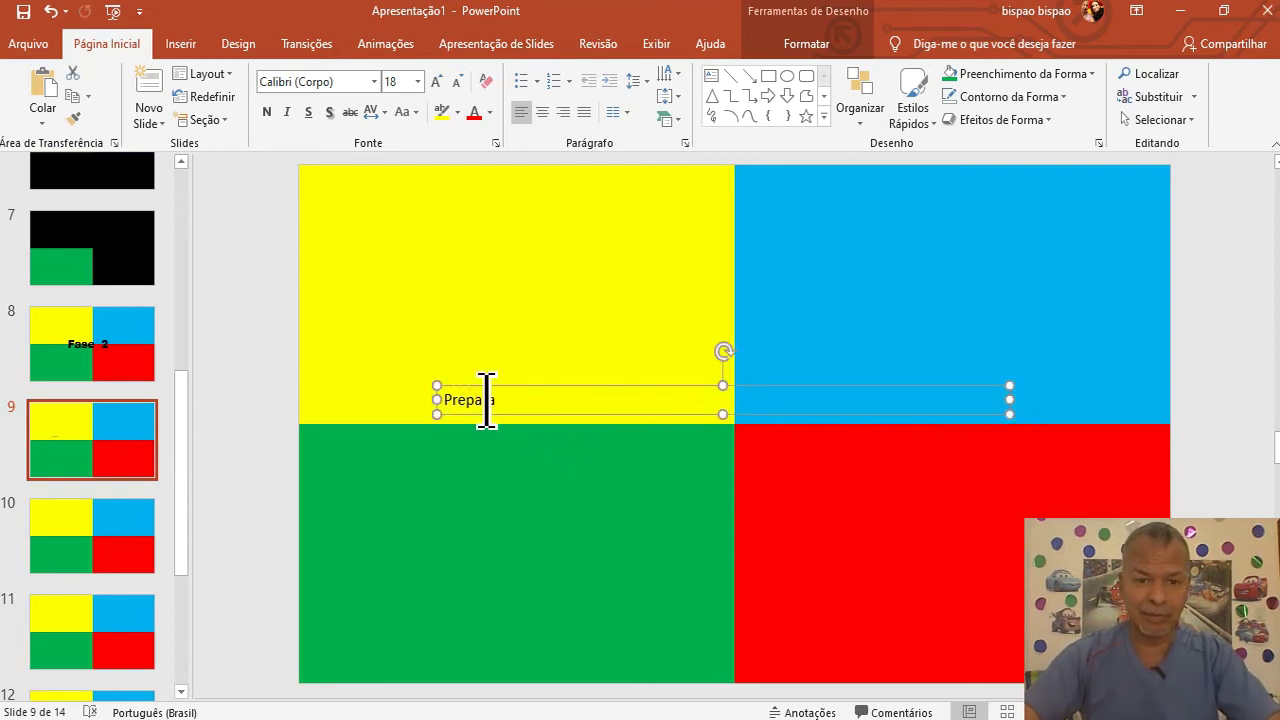
drag(494, 400, 448, 400)
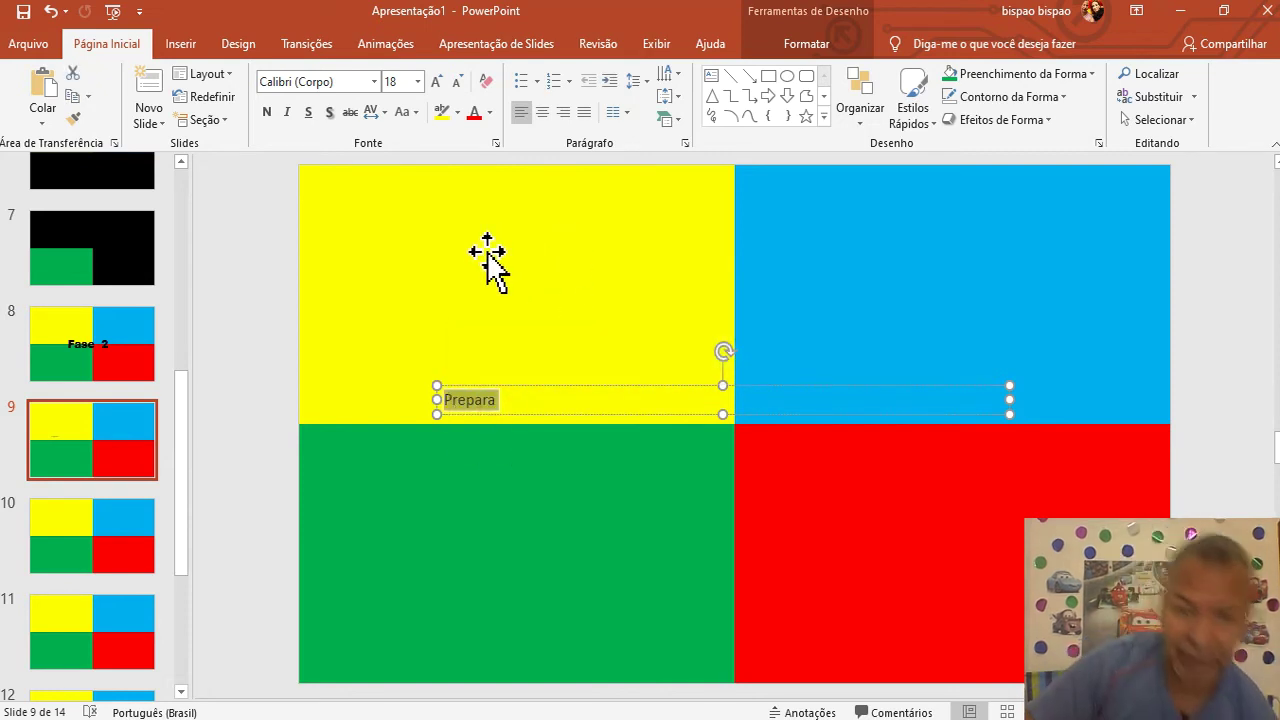
click(374, 82)
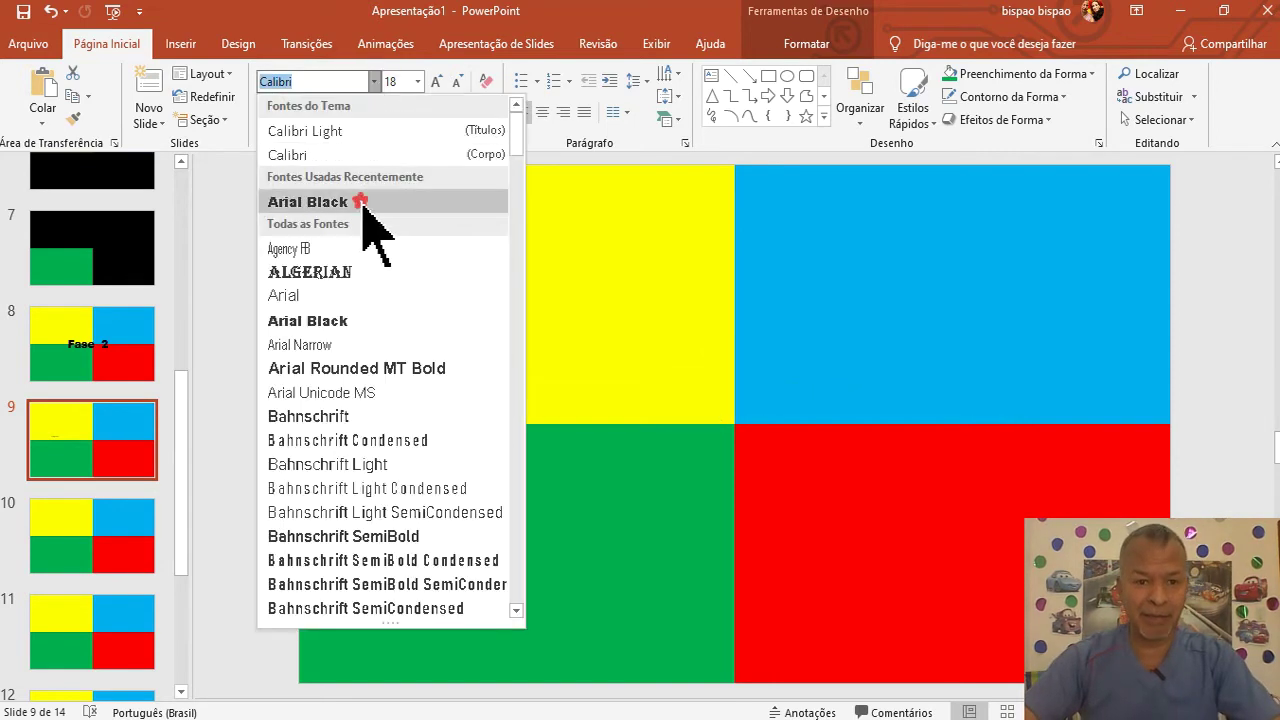
click(363, 202)
click(417, 82)
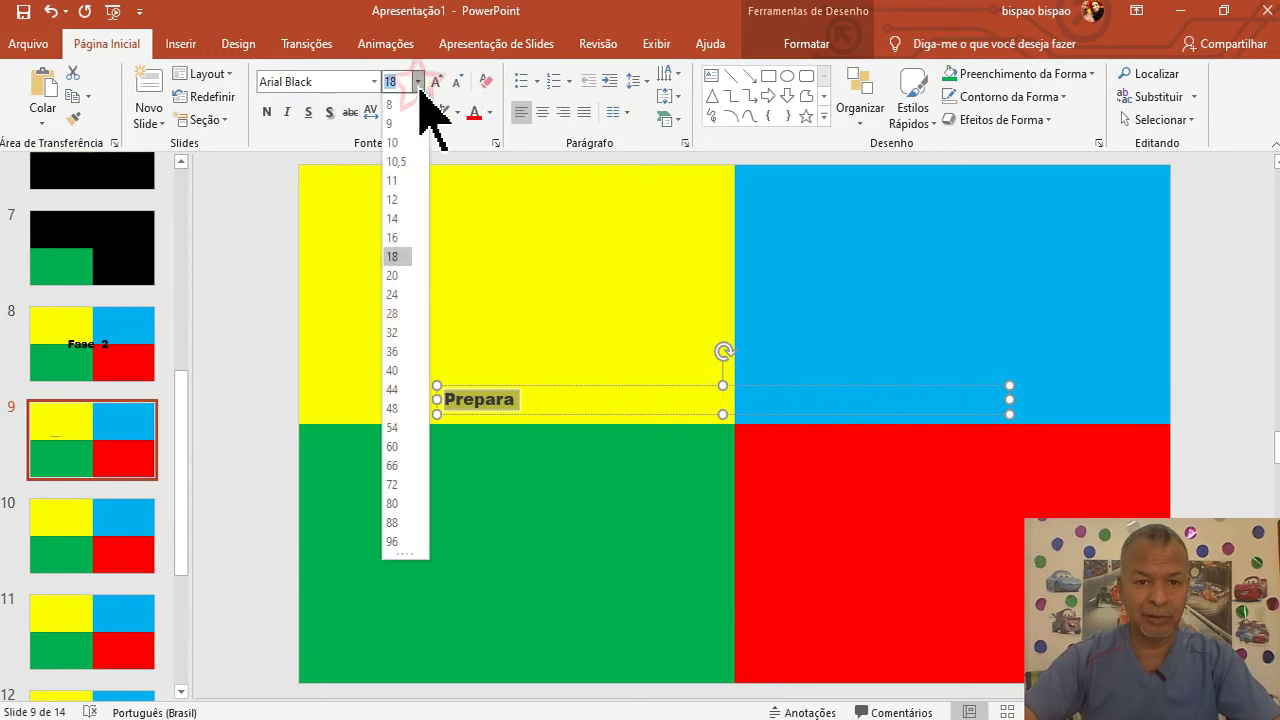
click(406, 508)
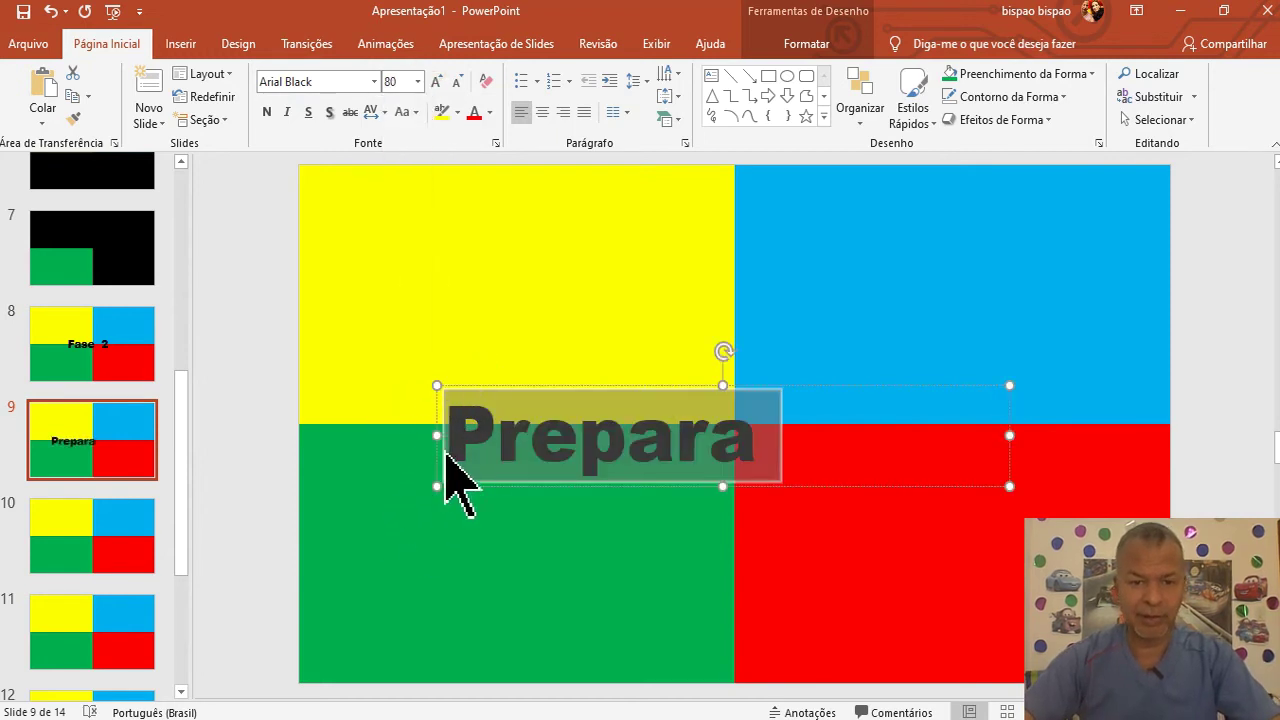
drag(447, 440, 451, 432)
click(451, 410)
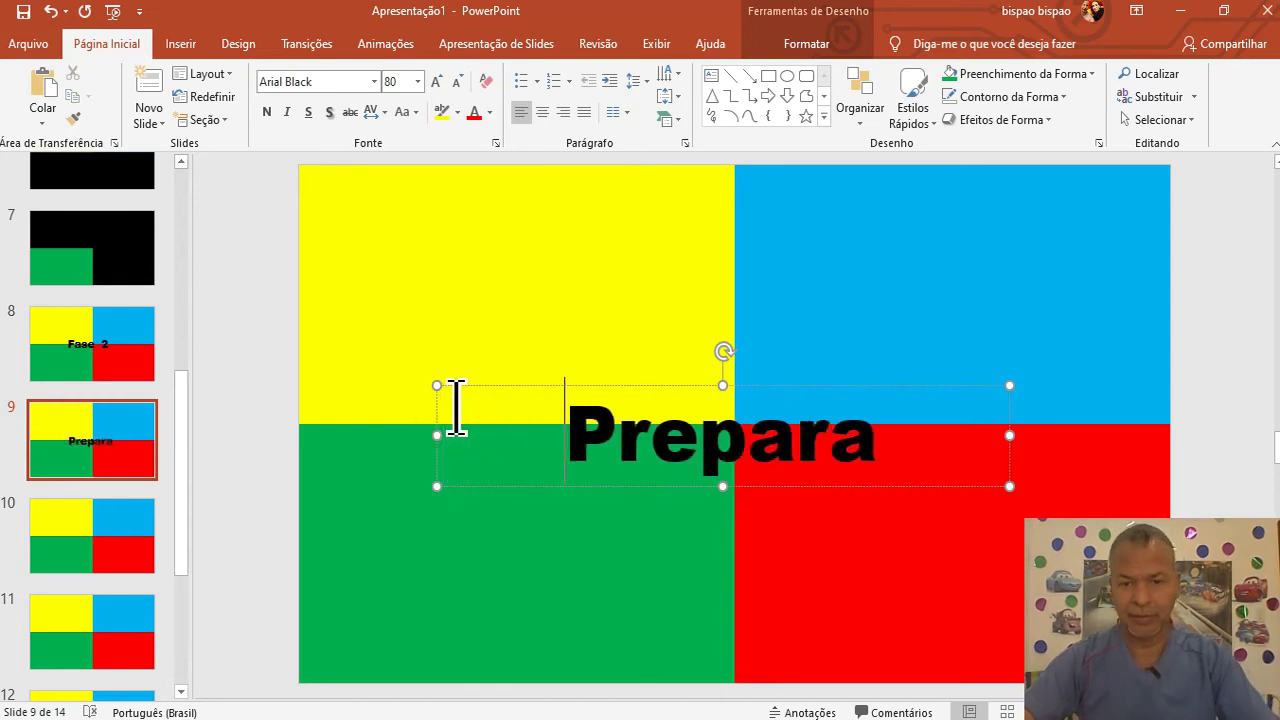
click(600, 306)
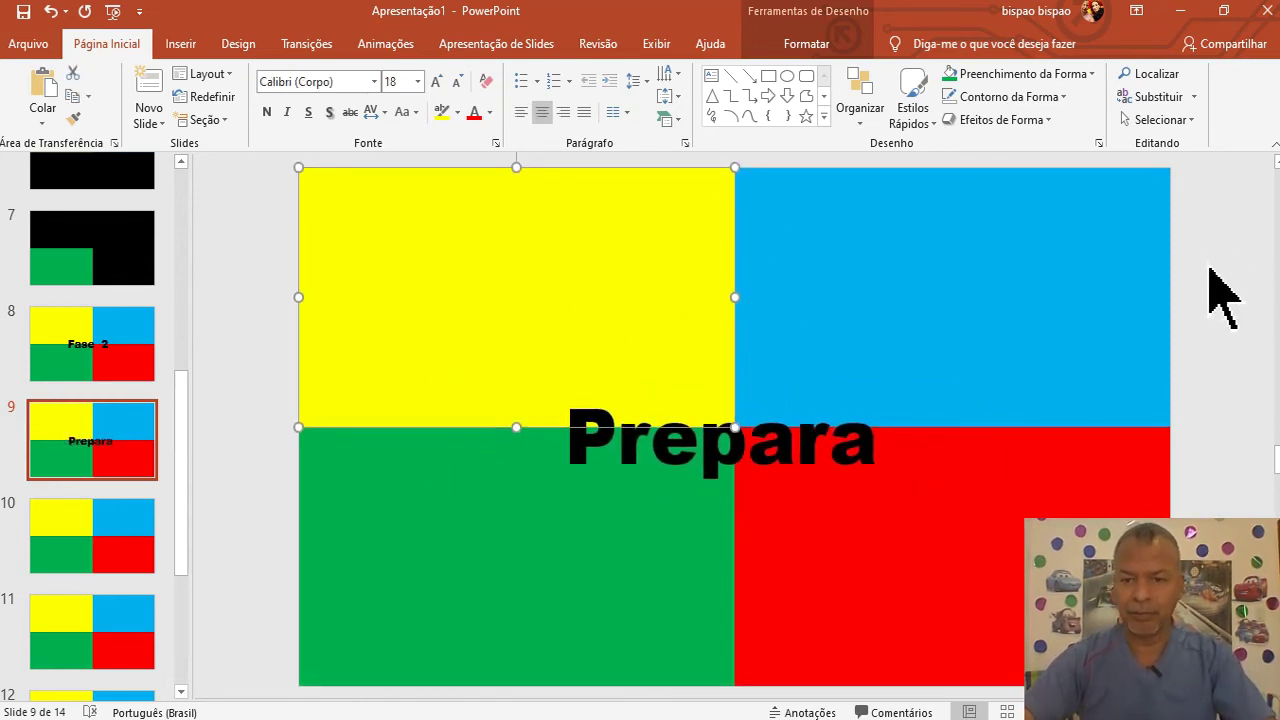
click(1230, 340)
key(Down)
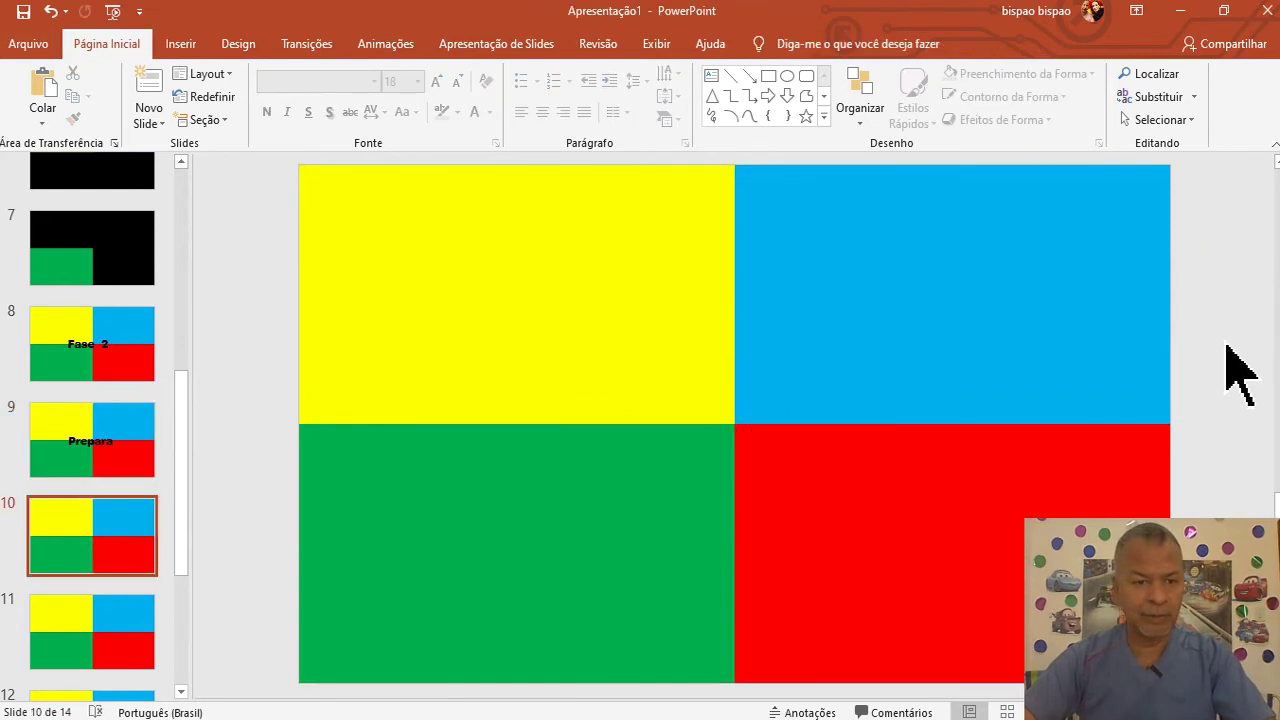
Delete the green and red tiles on slide 10, leaving yellow and blue above black
key(Down)
key(Up)
key(Up)
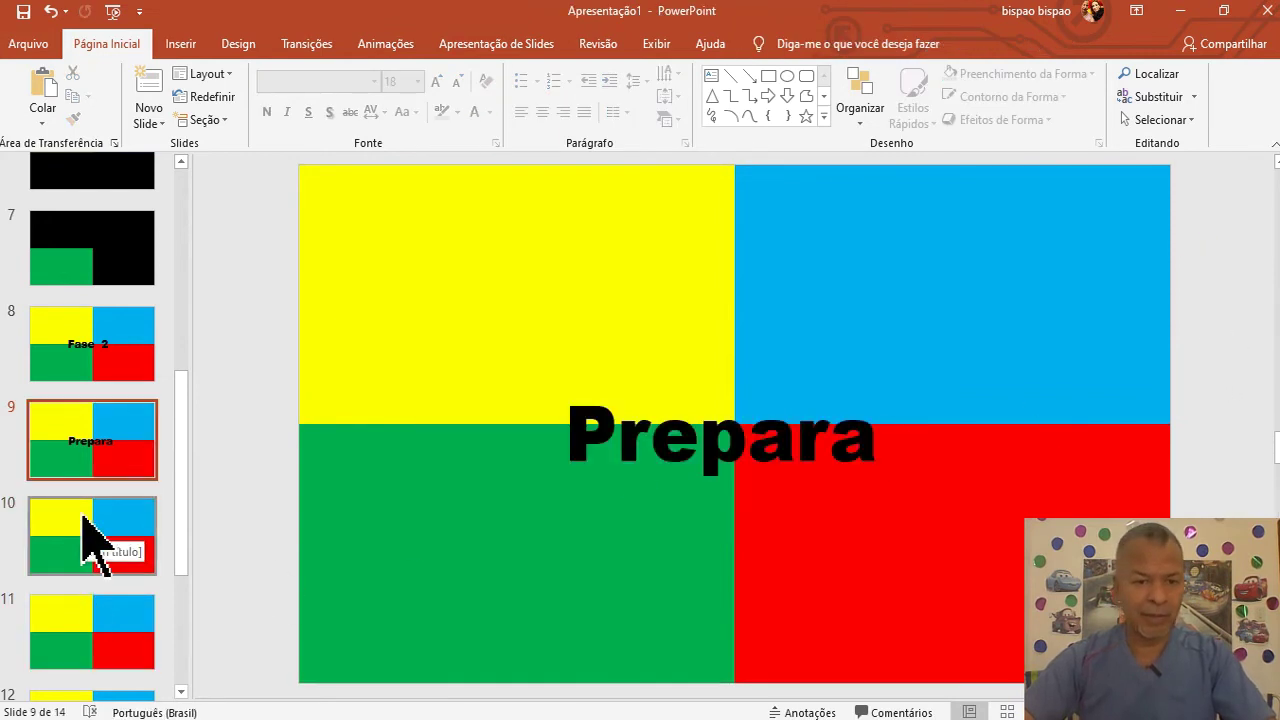
click(95, 545)
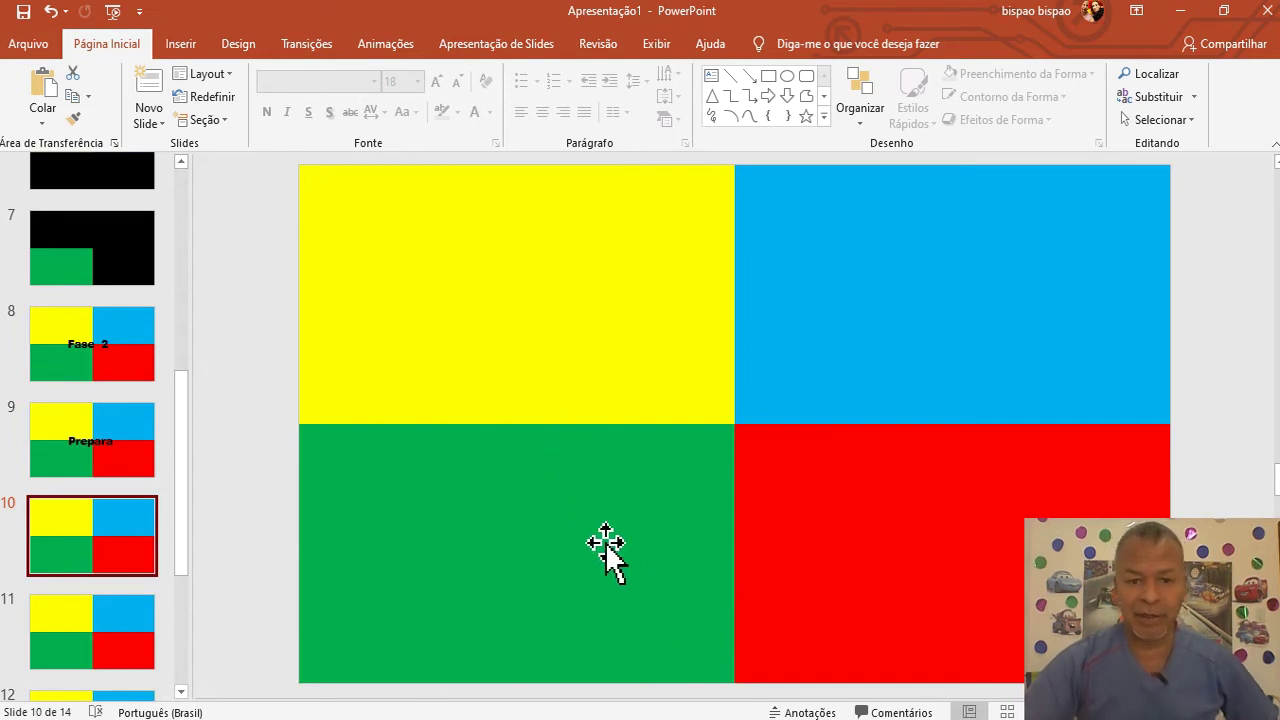
click(503, 575)
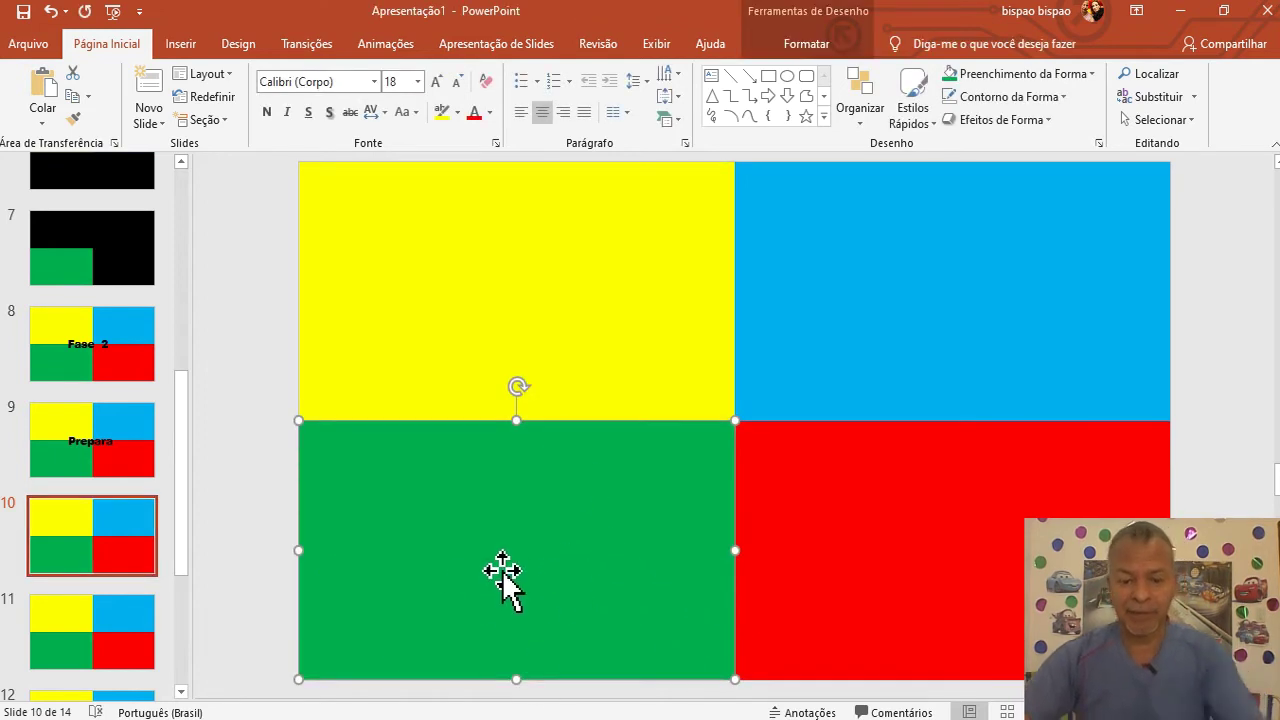
key(Delete)
click(830, 563)
key(Delete)
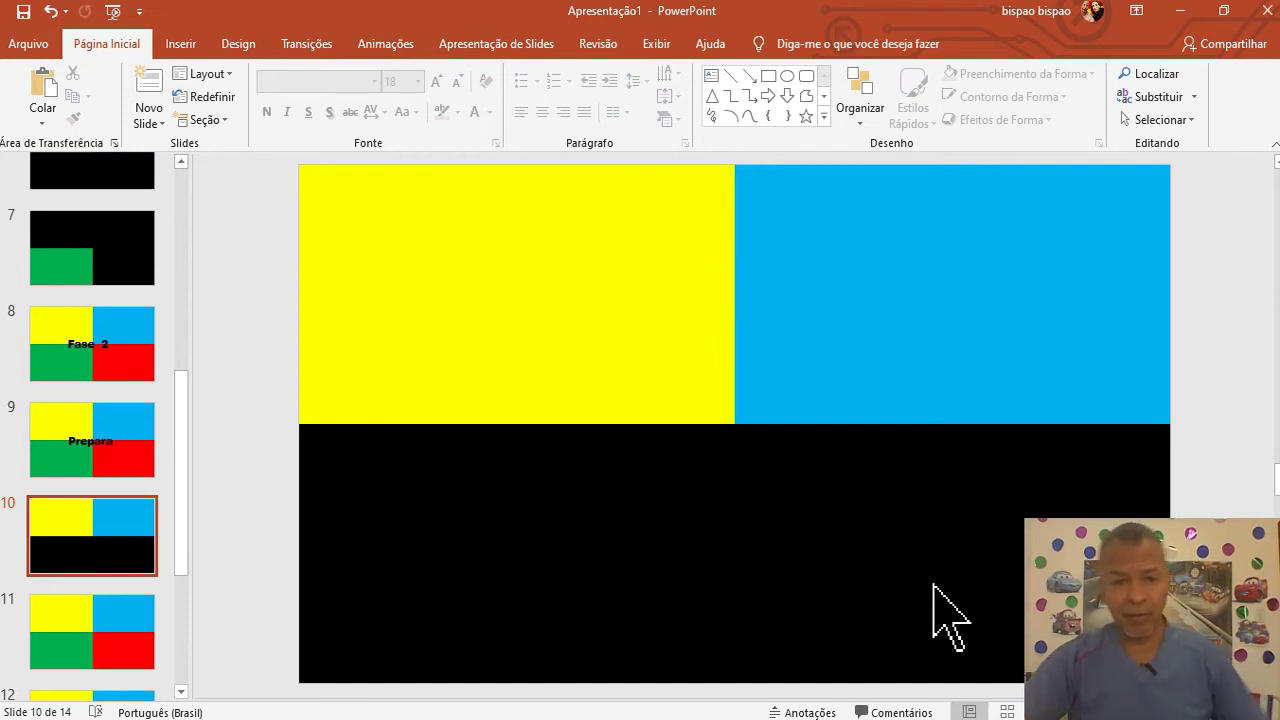
drag(179, 535, 187, 612)
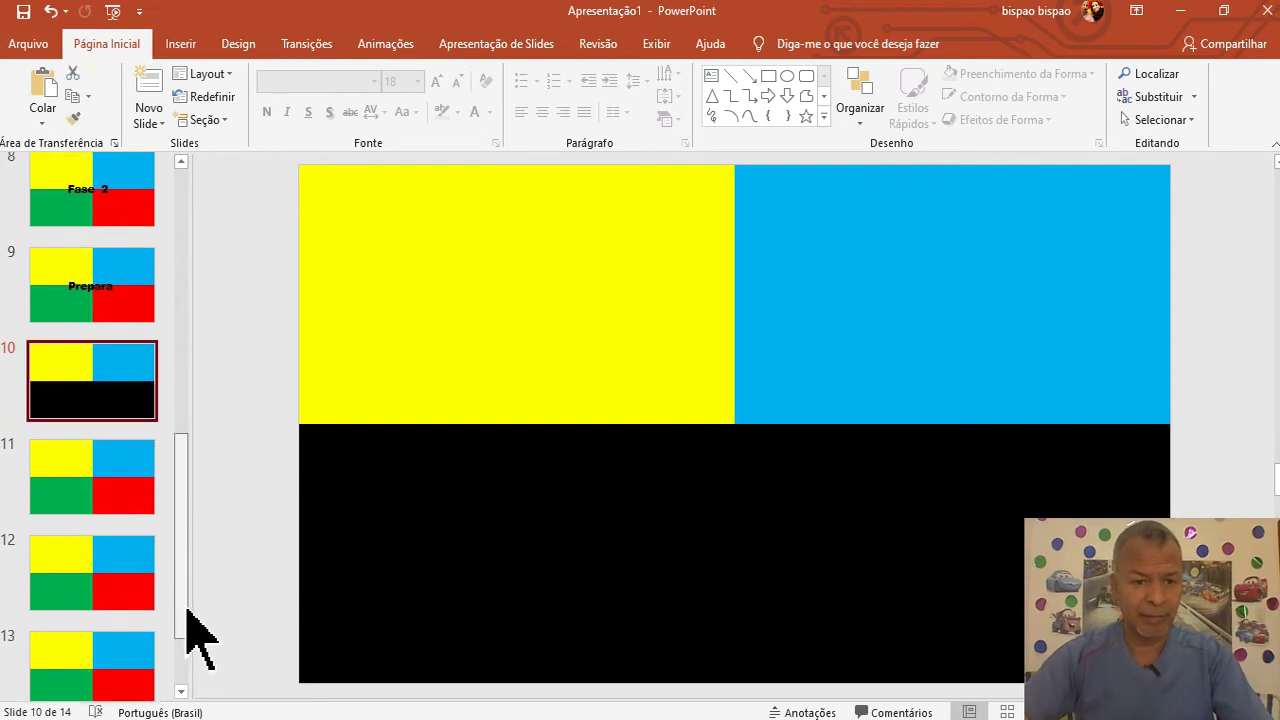
click(108, 478)
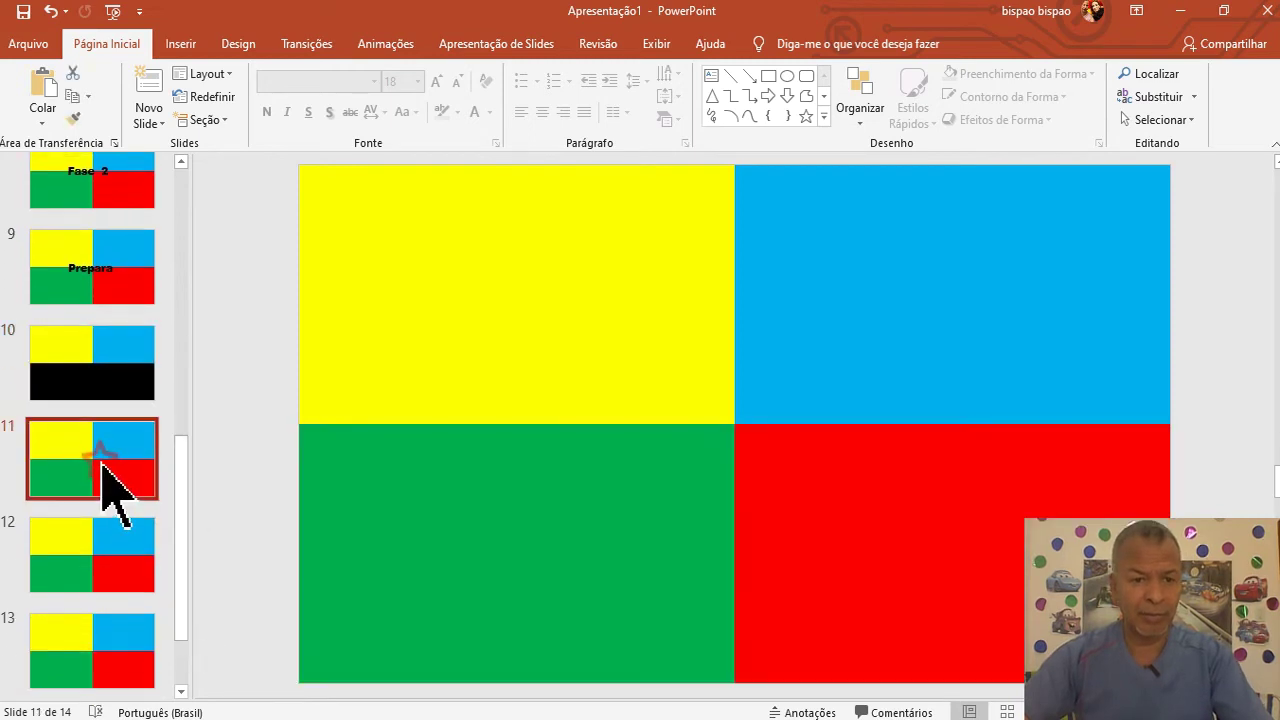
Delete slide 11's blue, yellow and green tiles so only red remains, then go to slide 12
click(877, 362)
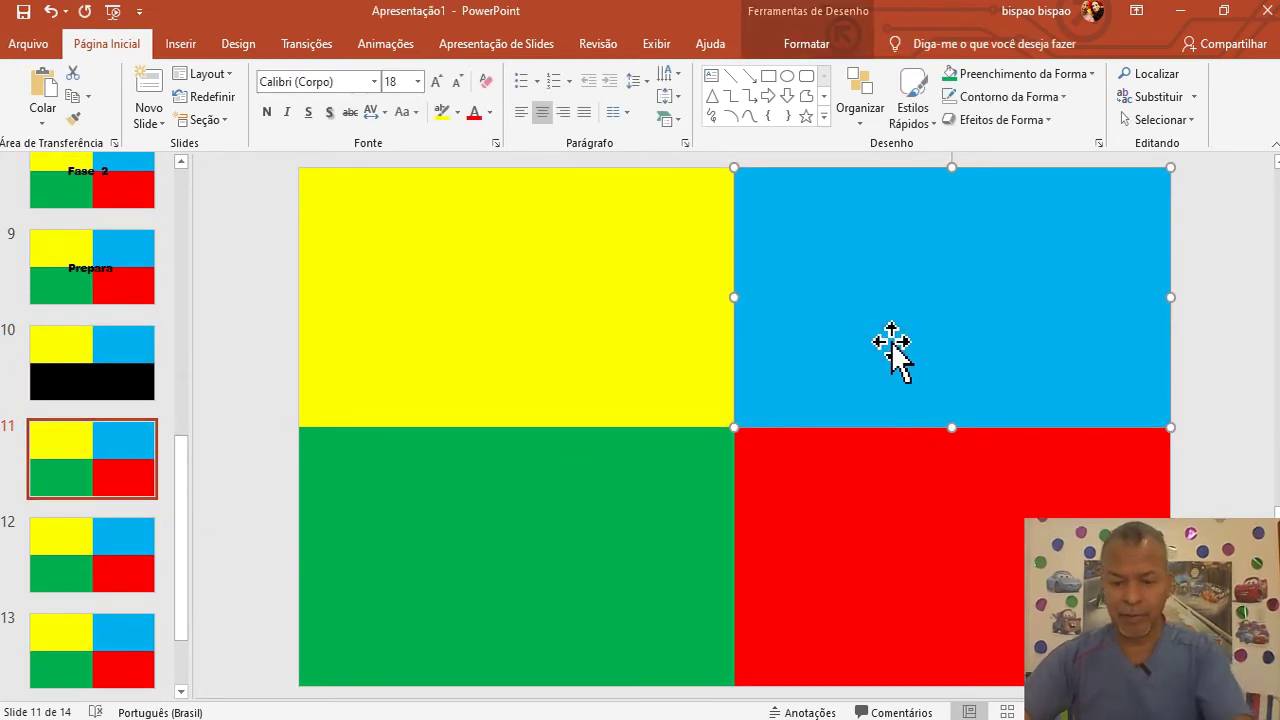
key(Delete)
click(615, 338)
key(Delete)
click(597, 531)
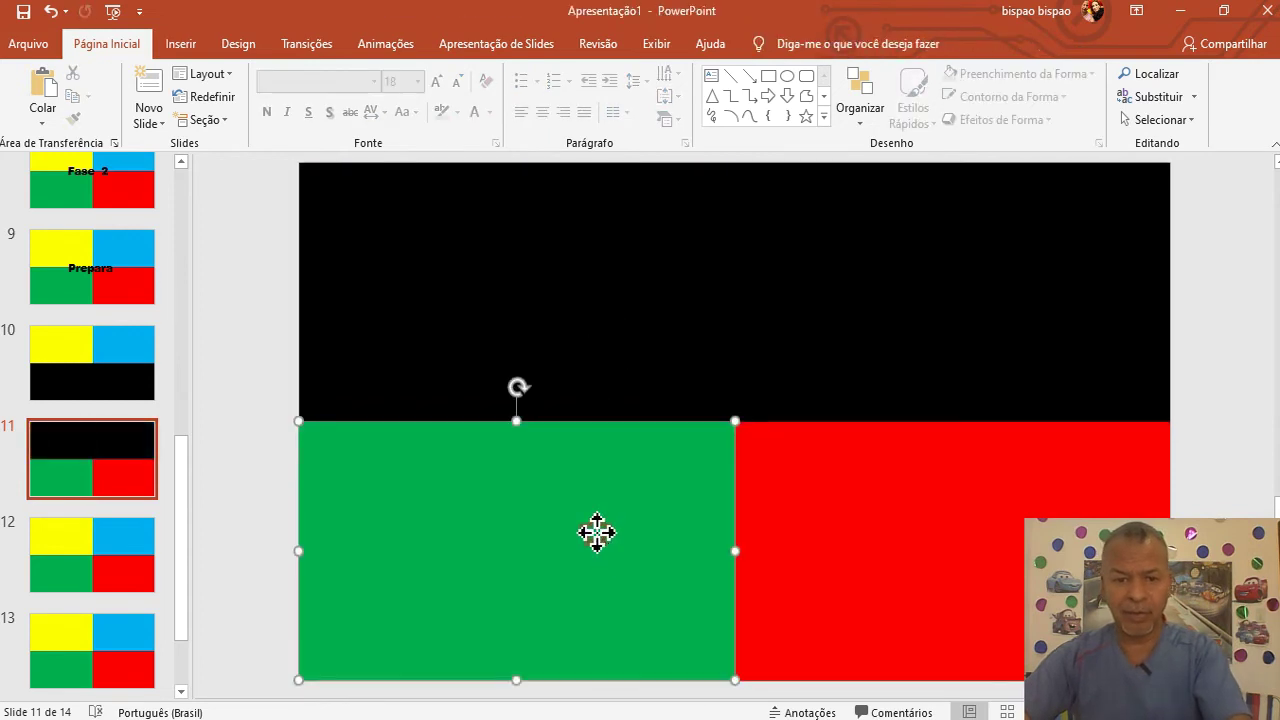
key(Delete)
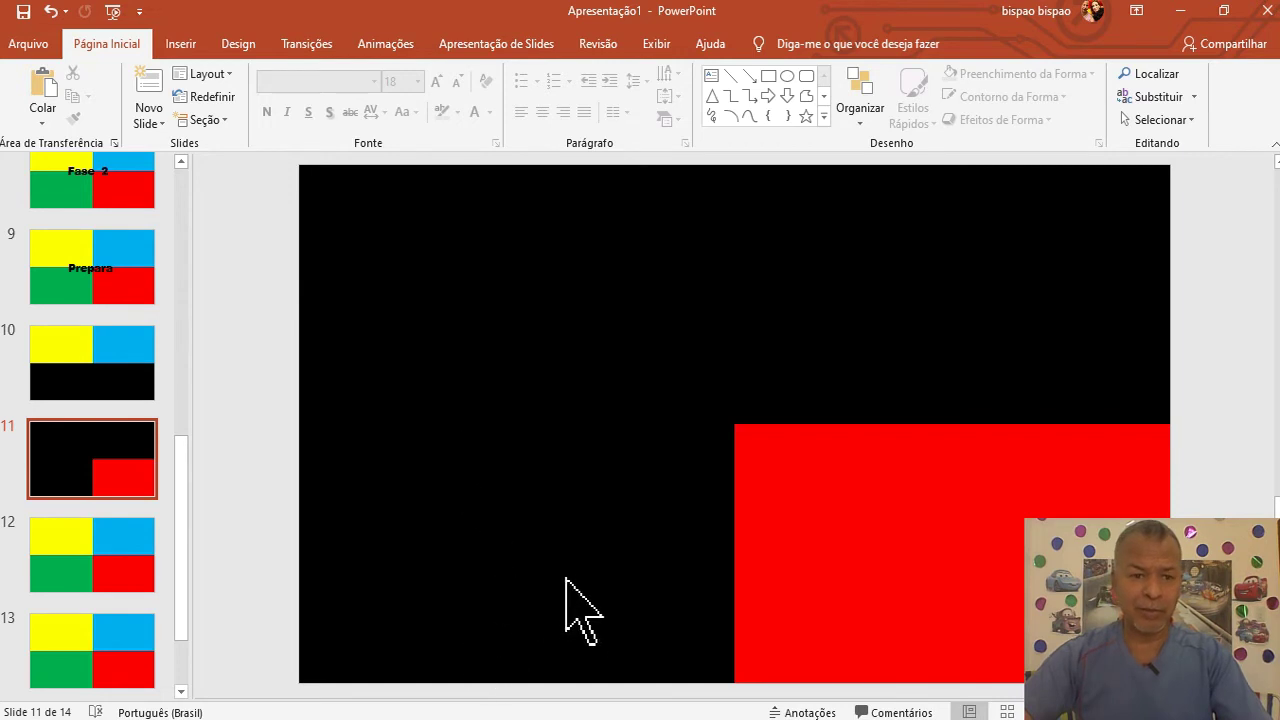
click(88, 565)
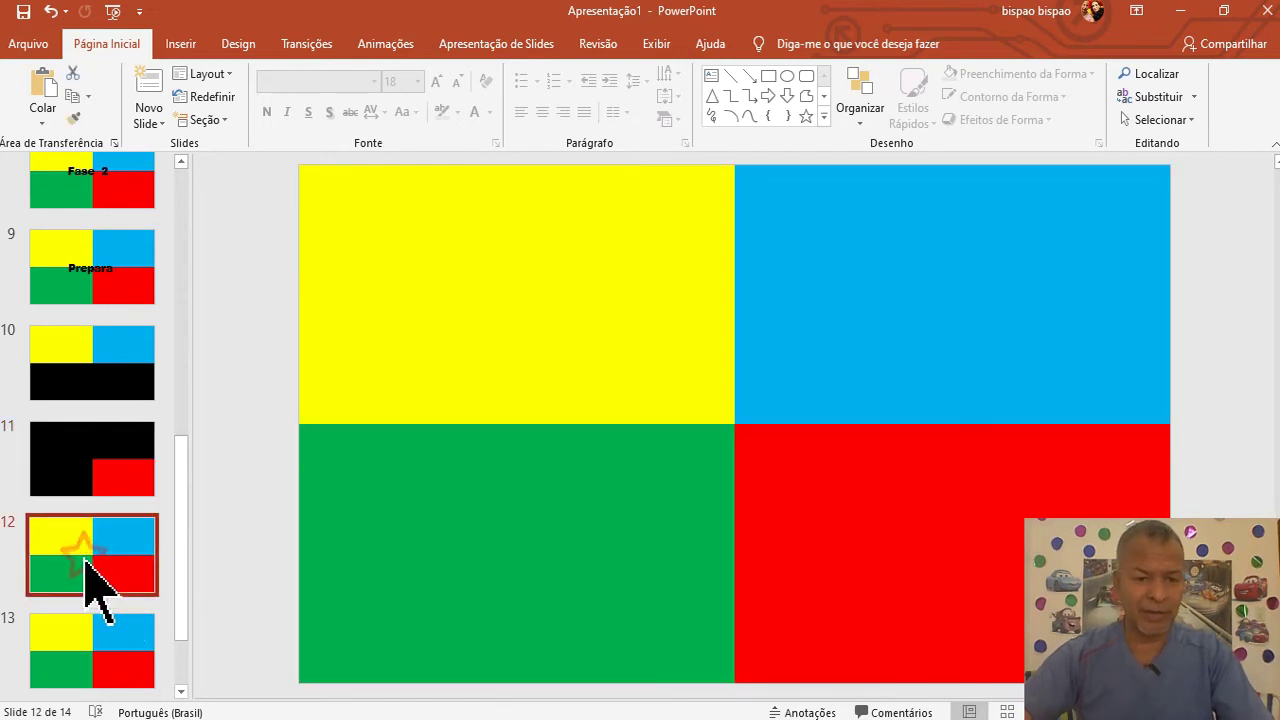
Delete the yellow and red tiles on slide 12, keeping blue and green, then go to slide 13
click(913, 366)
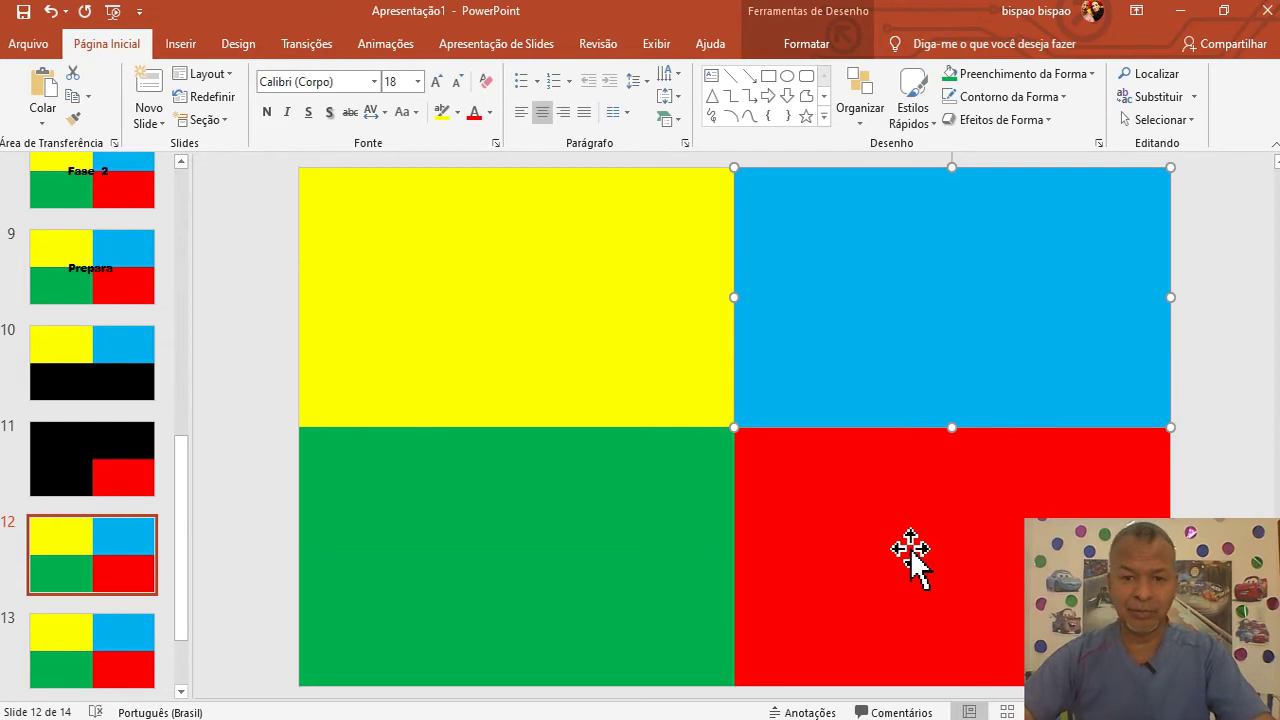
click(540, 340)
key(Delete)
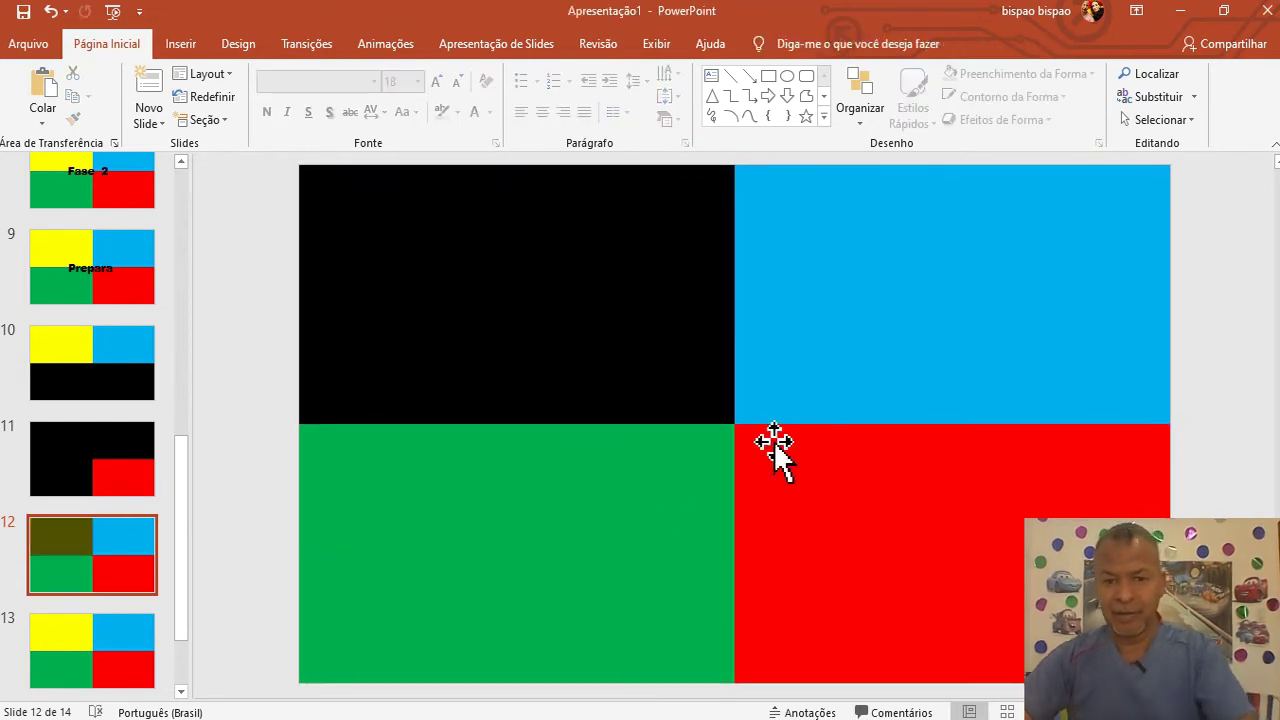
click(941, 612)
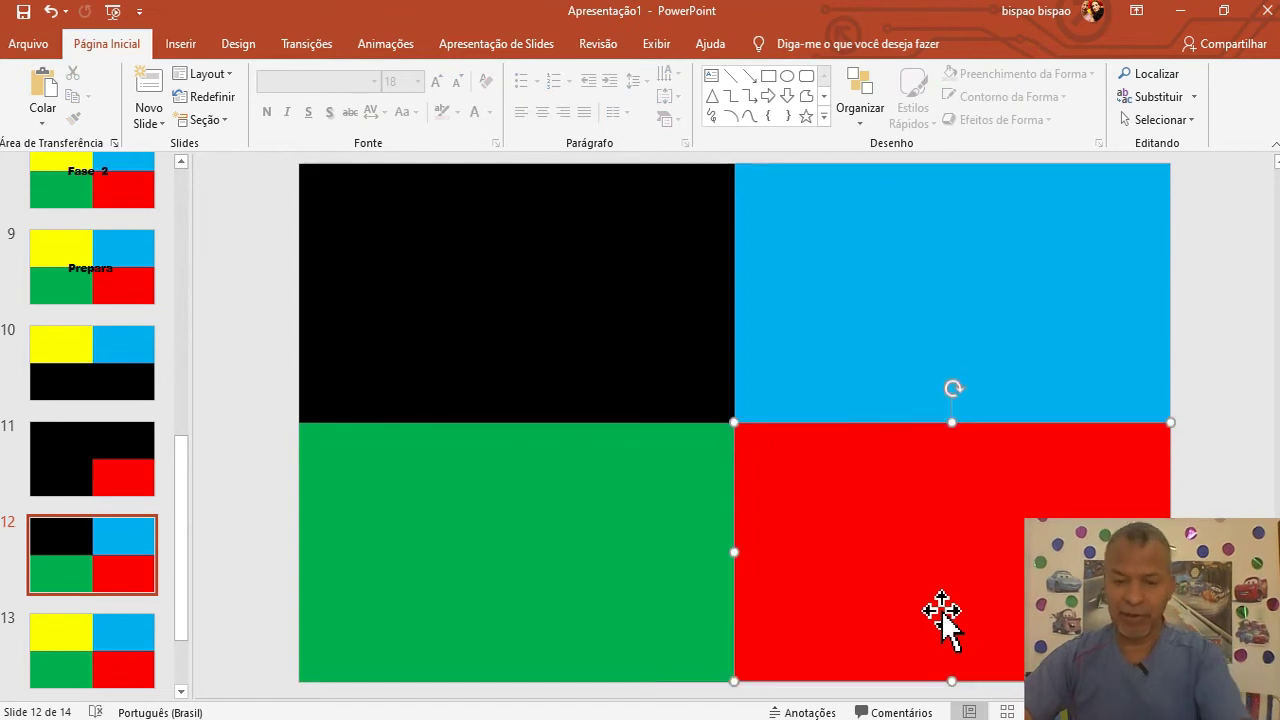
key(Delete)
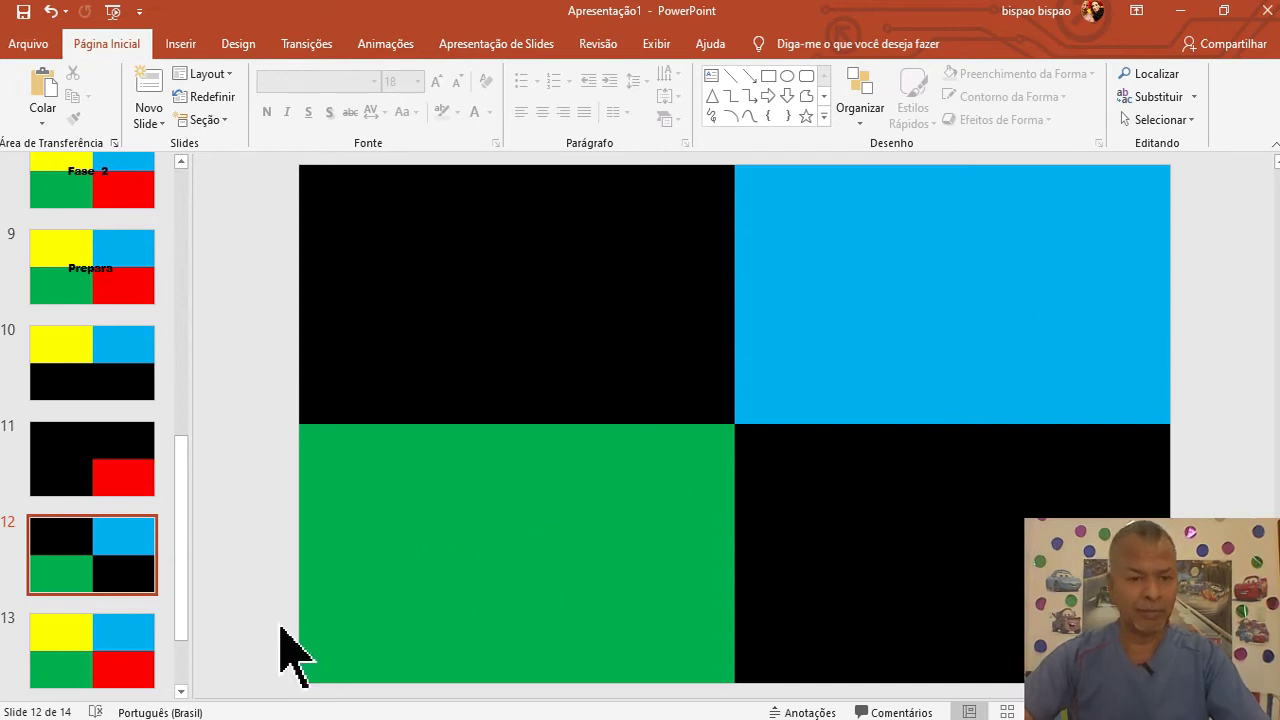
drag(183, 590, 189, 663)
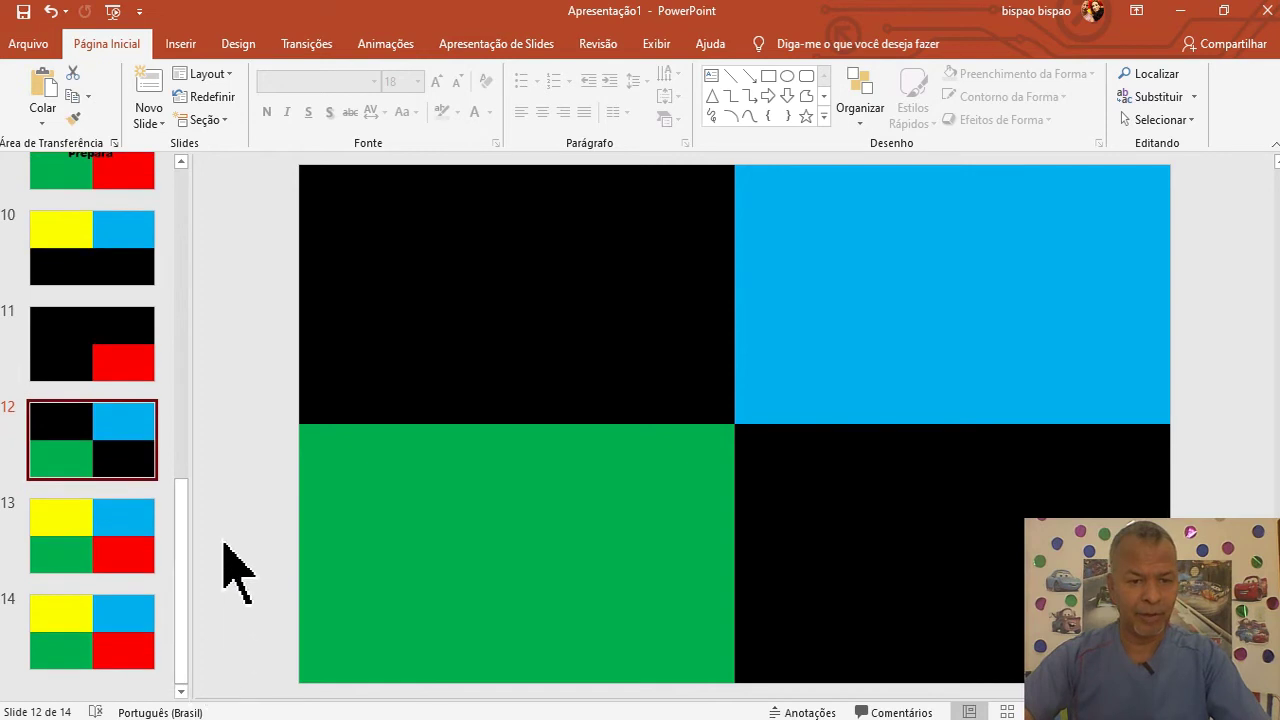
click(97, 553)
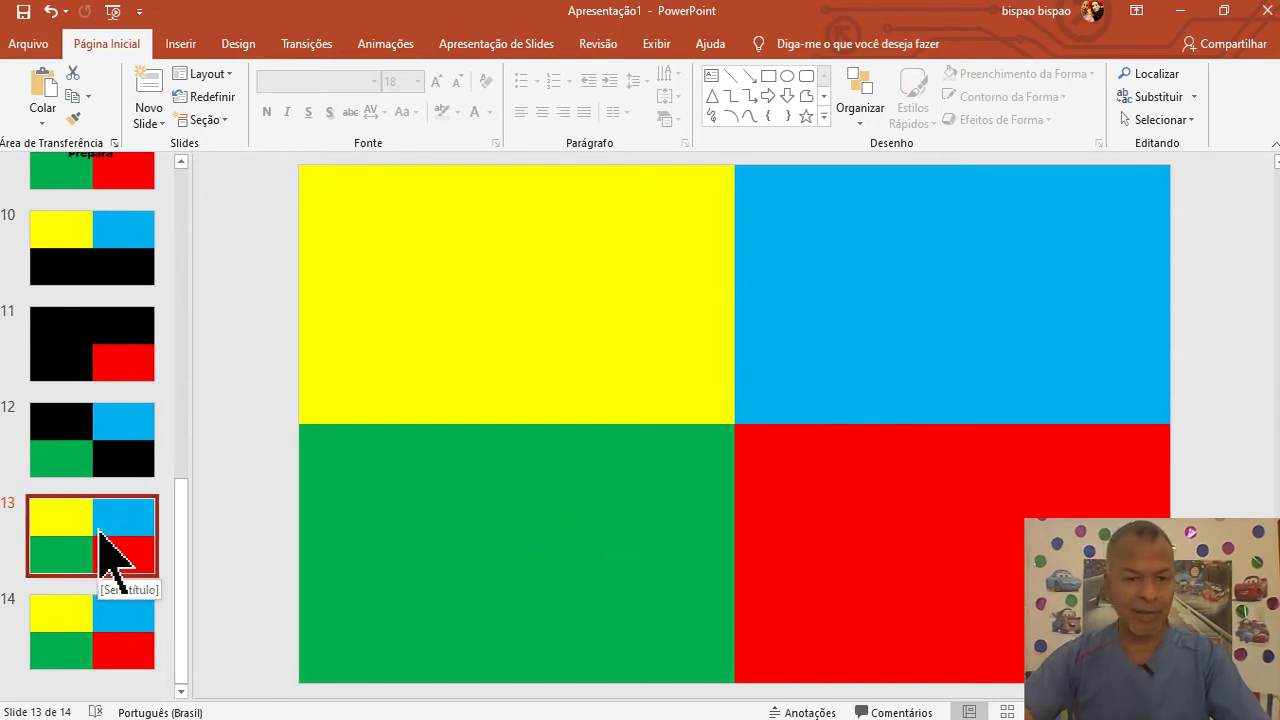
Delete slide 13's yellow, blue and green tiles so only red remains, then go to slide 14
click(531, 316)
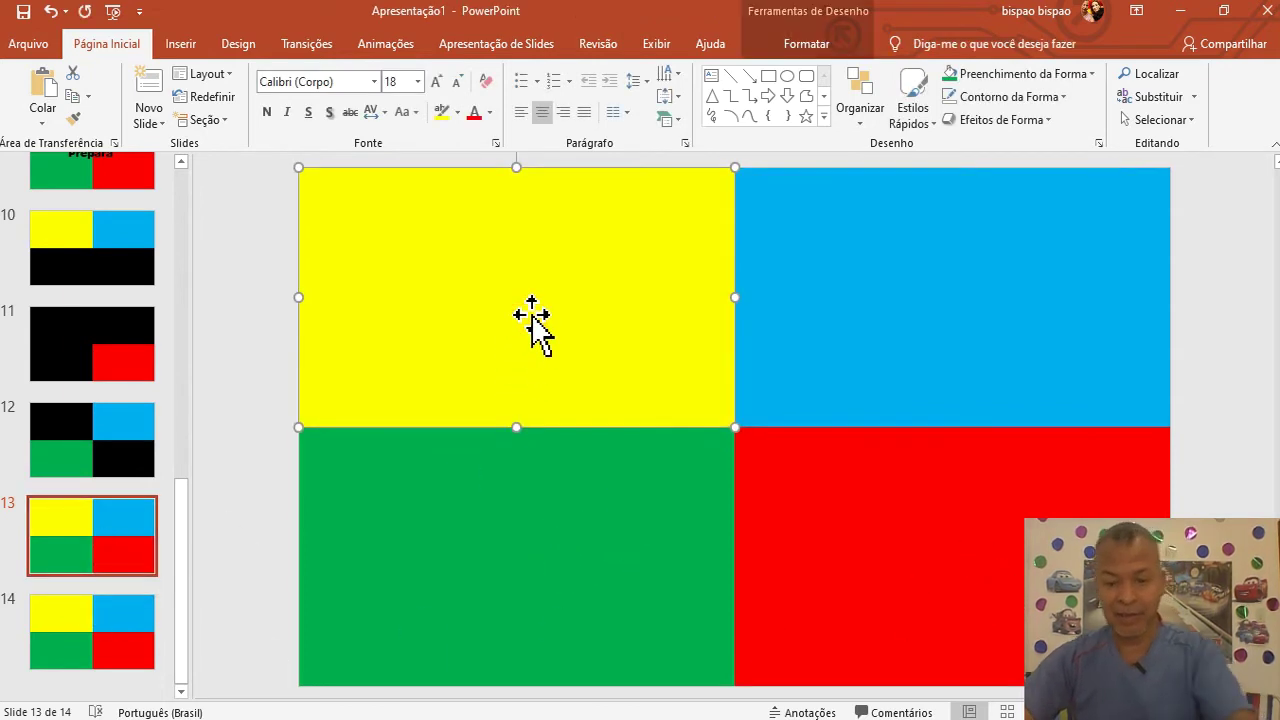
key(Delete)
click(845, 308)
key(Delete)
click(554, 556)
key(Delete)
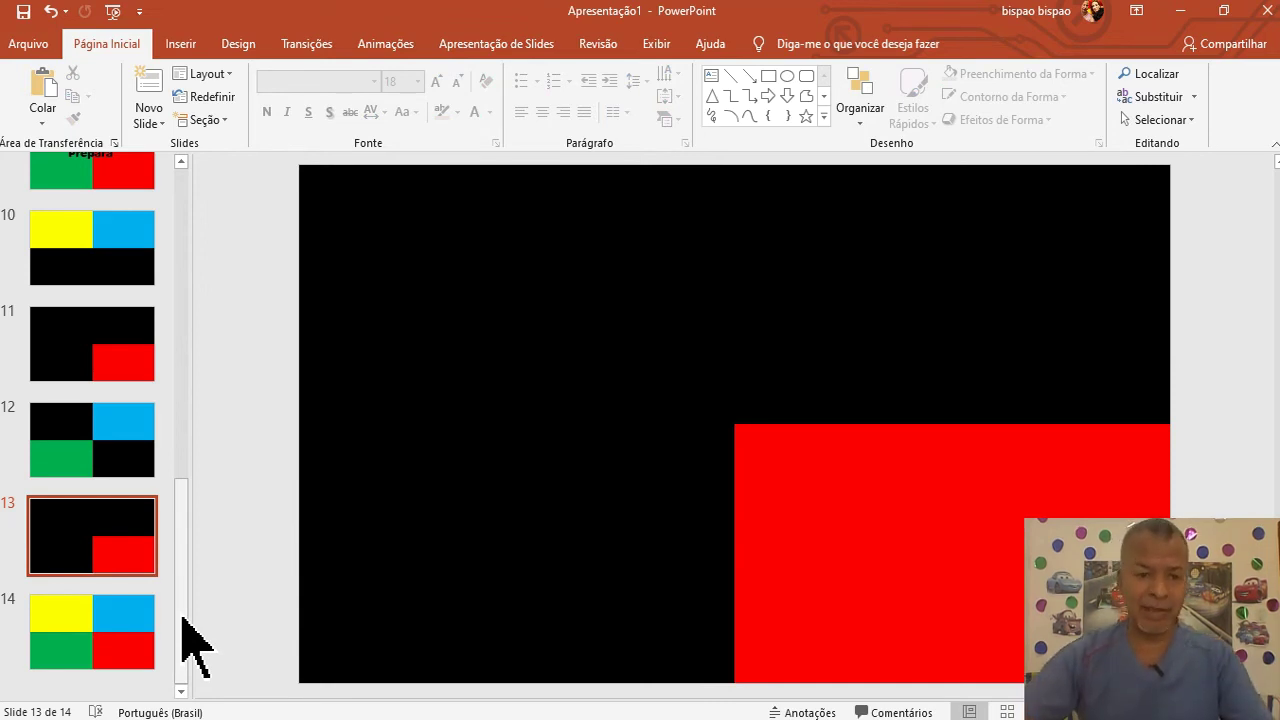
click(112, 660)
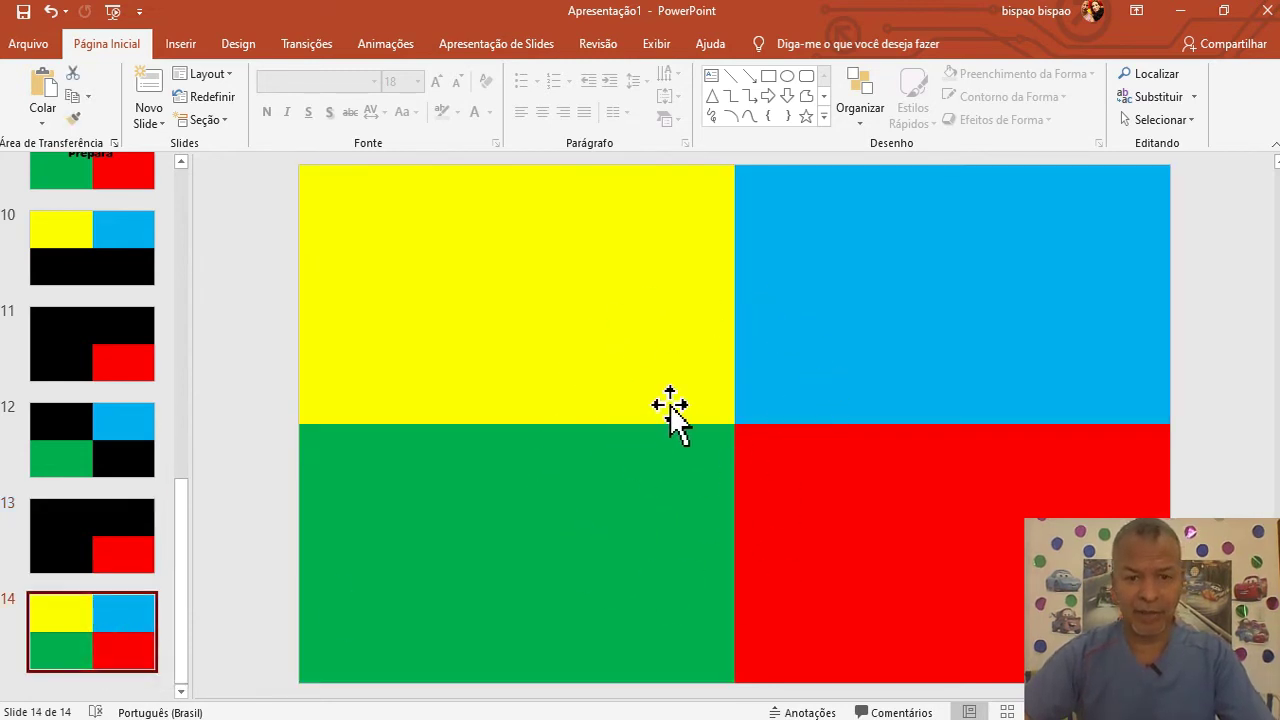
Draw a text box across slide 14's centre reading 'Parabens você venceu' and nudge it slightly left
click(716, 76)
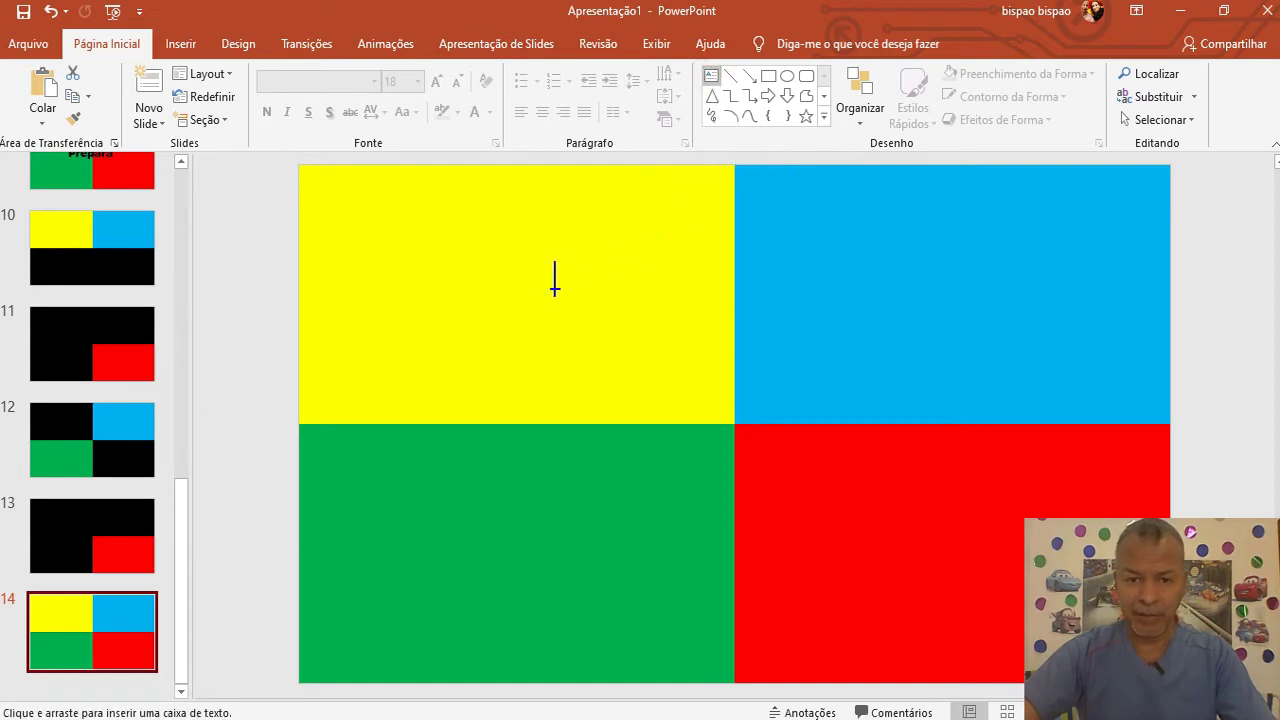
drag(441, 357, 1007, 538)
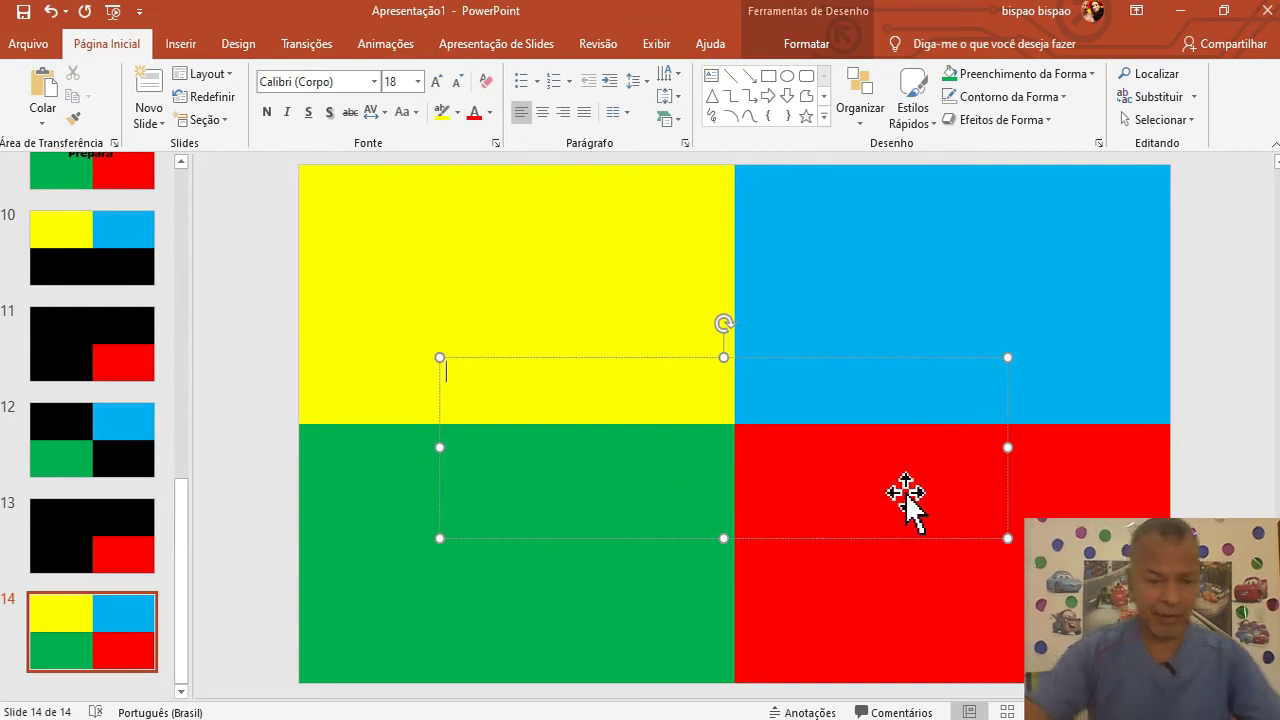
text(Parabens você venceu)
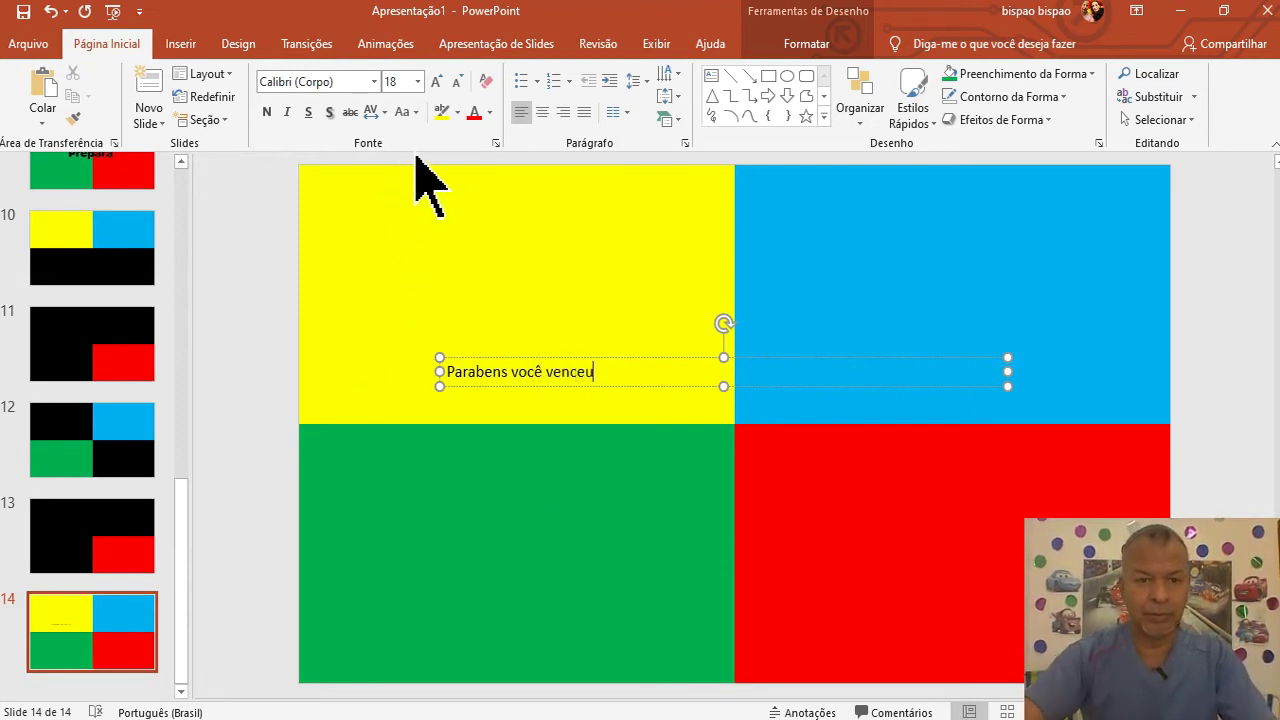
click(603, 378)
drag(598, 372, 589, 372)
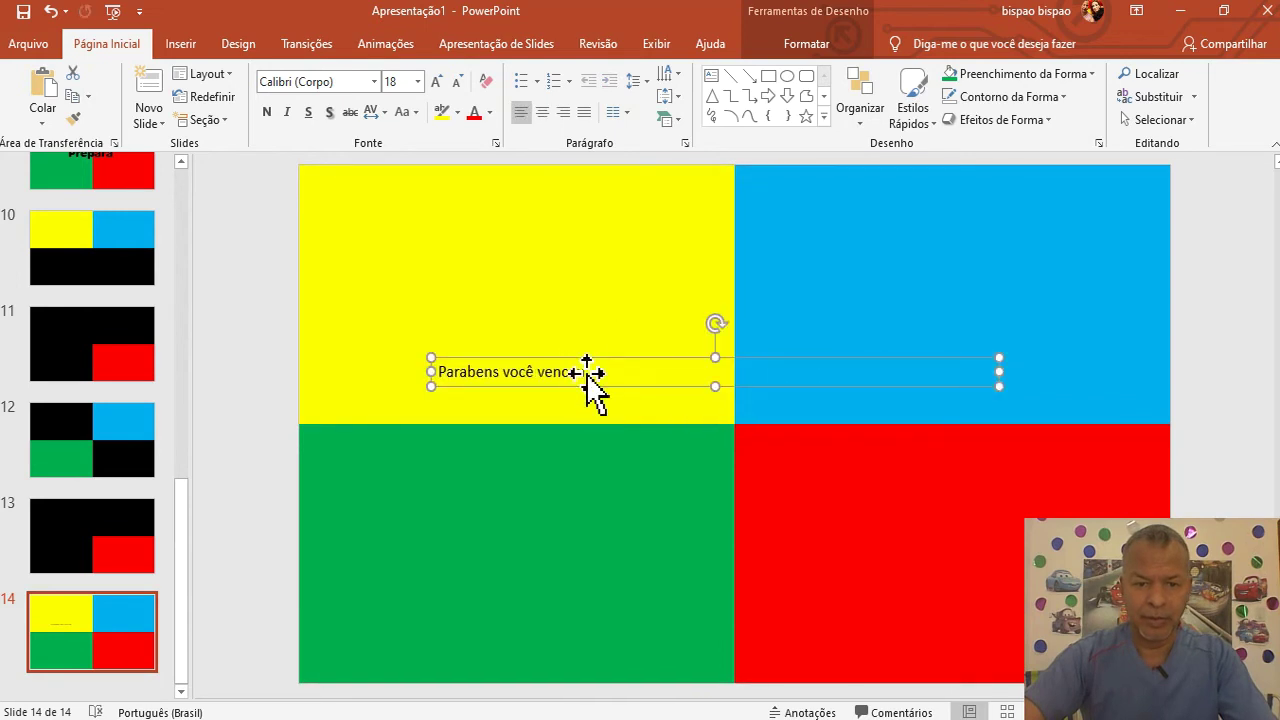
Set the whole message to Arial Black, size 66
triple_click(582, 372)
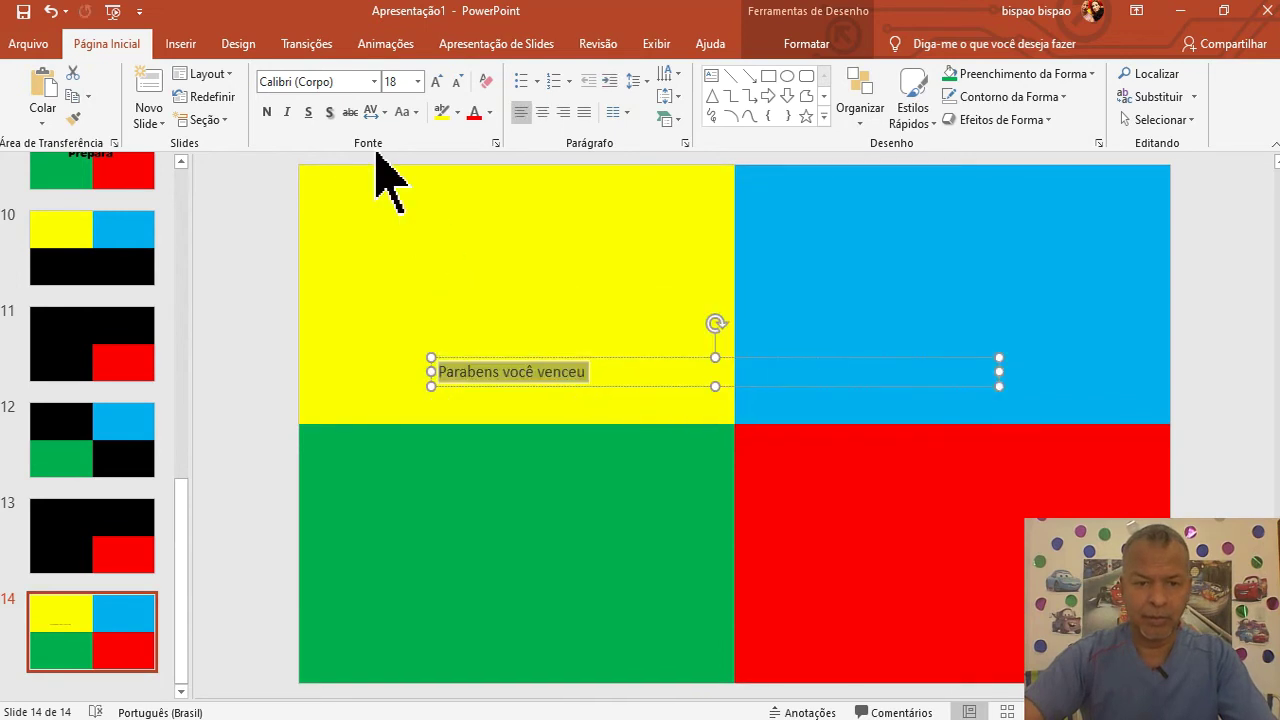
click(374, 81)
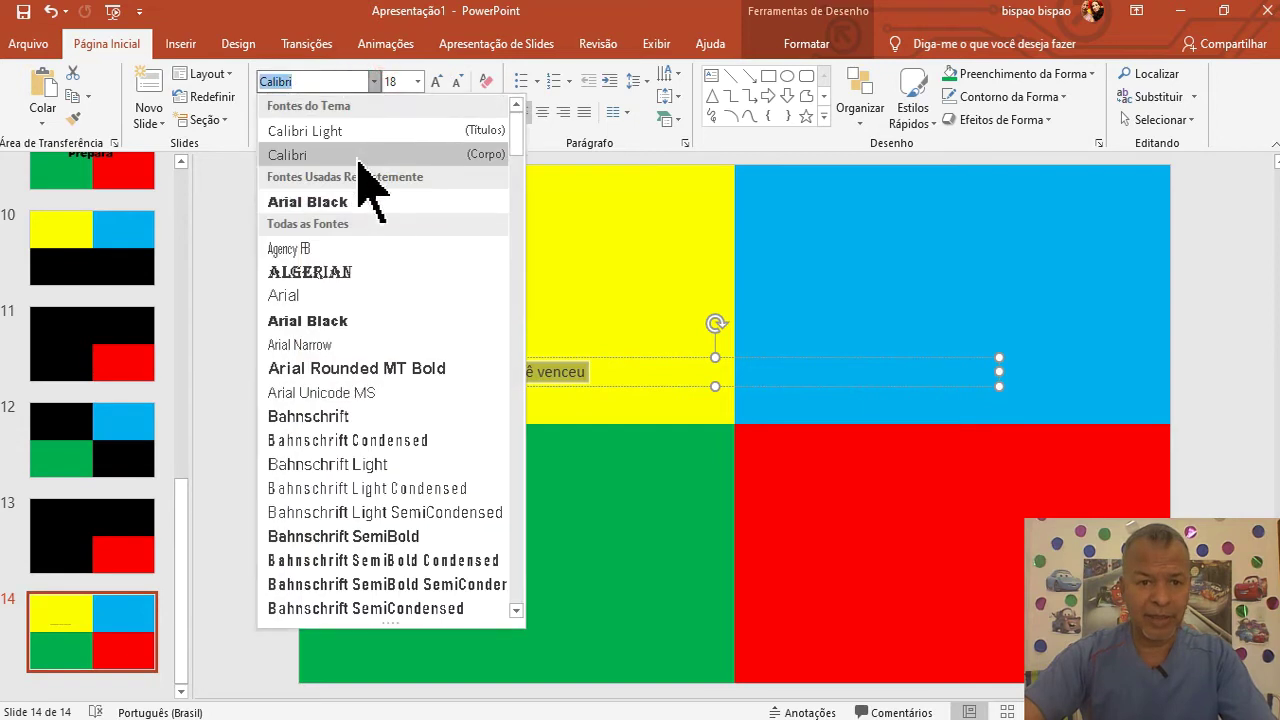
click(352, 202)
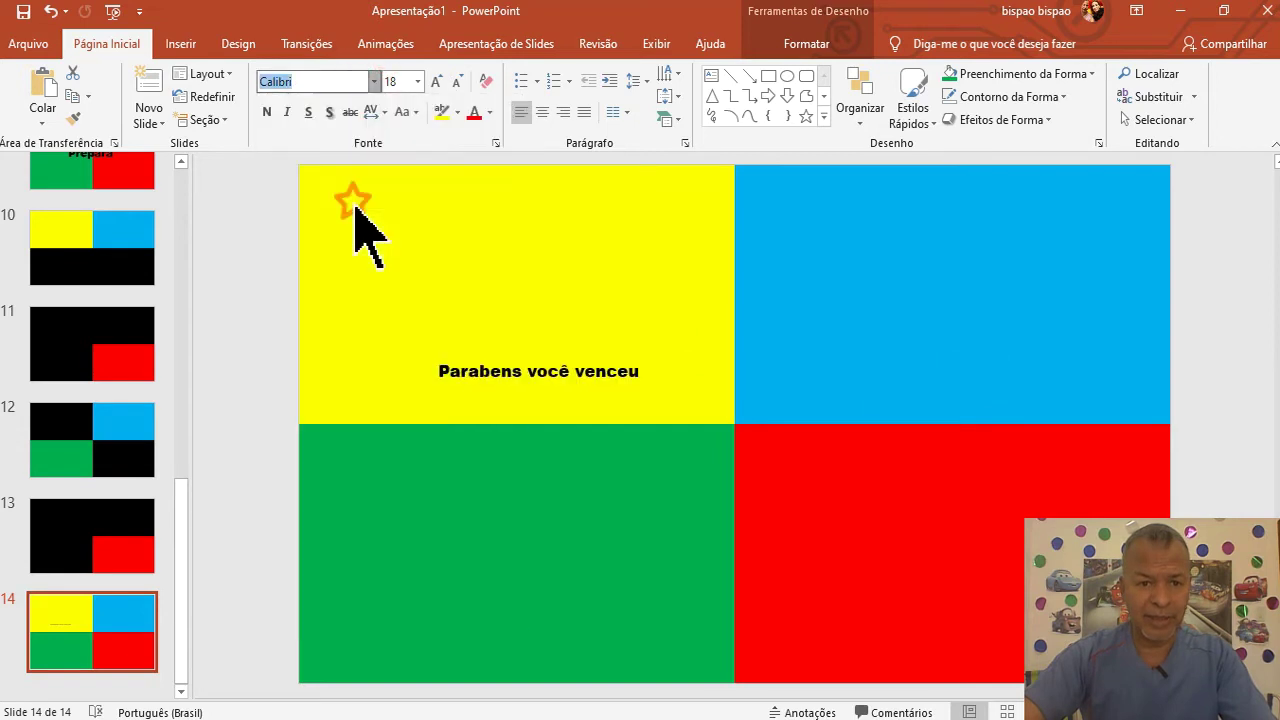
click(418, 81)
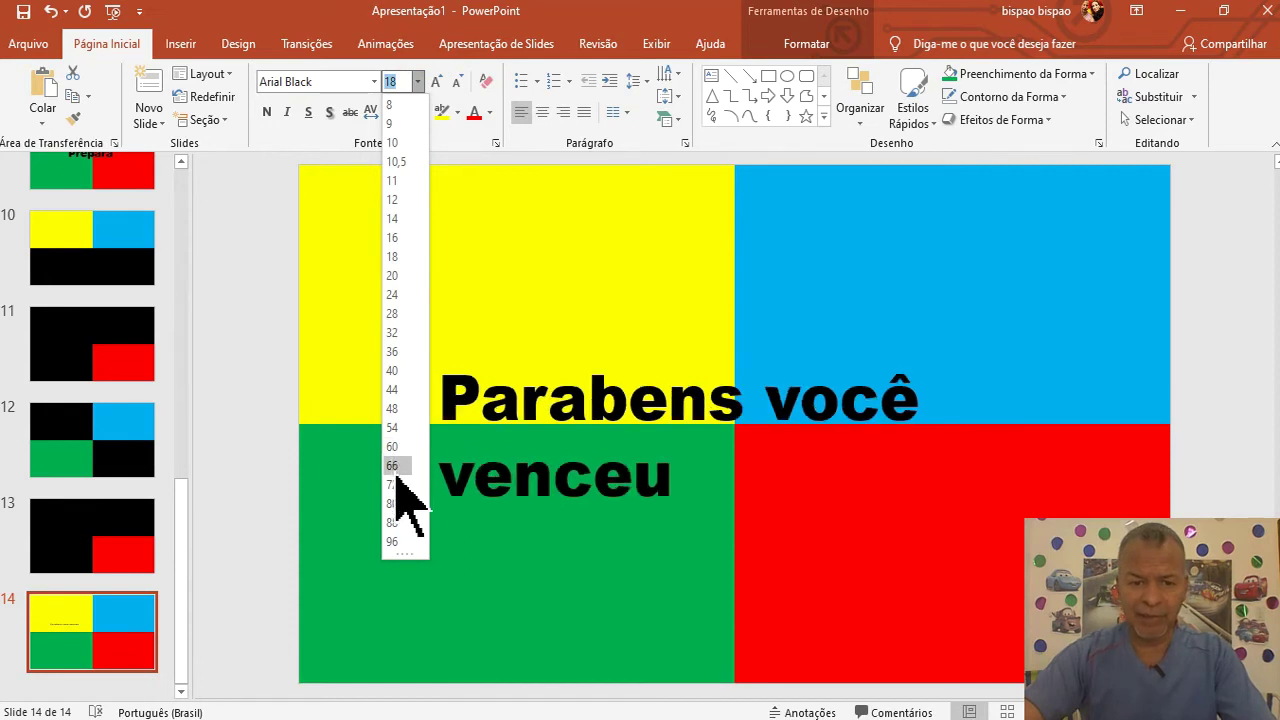
click(392, 466)
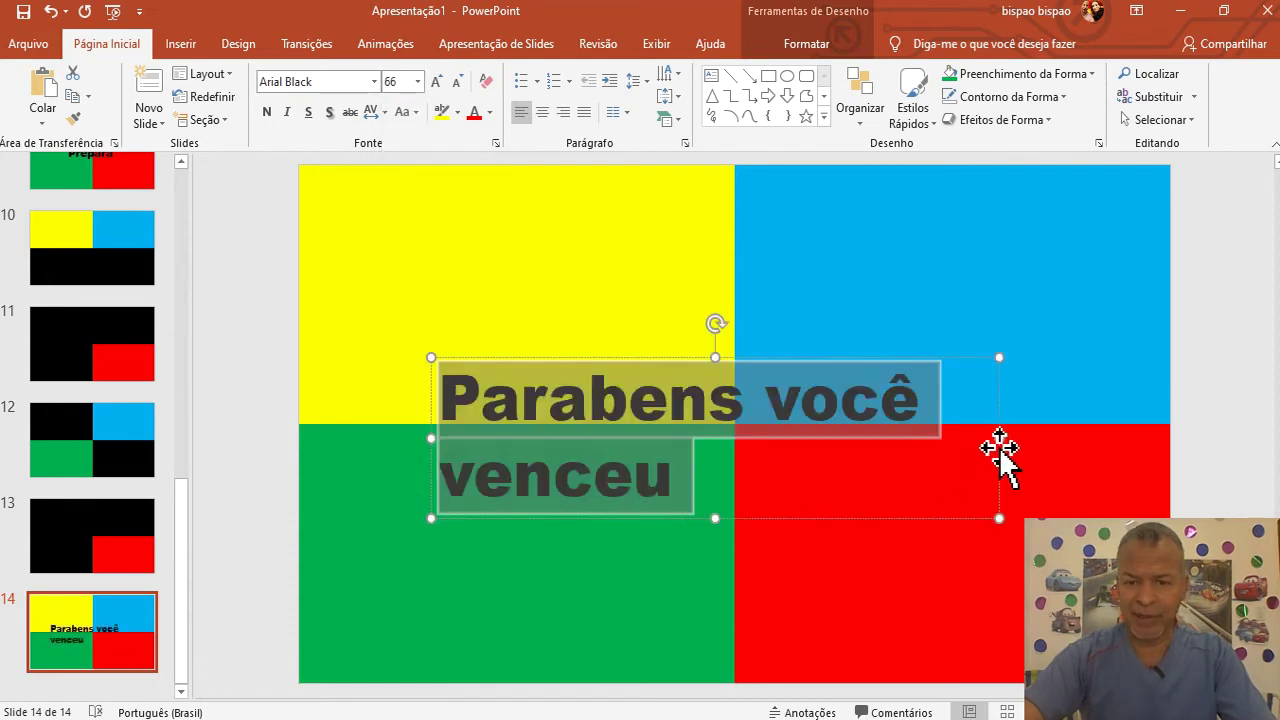
Widen and centre the box so the message fits one line, and correct it to 'Parabéns'
drag(1001, 443, 1243, 441)
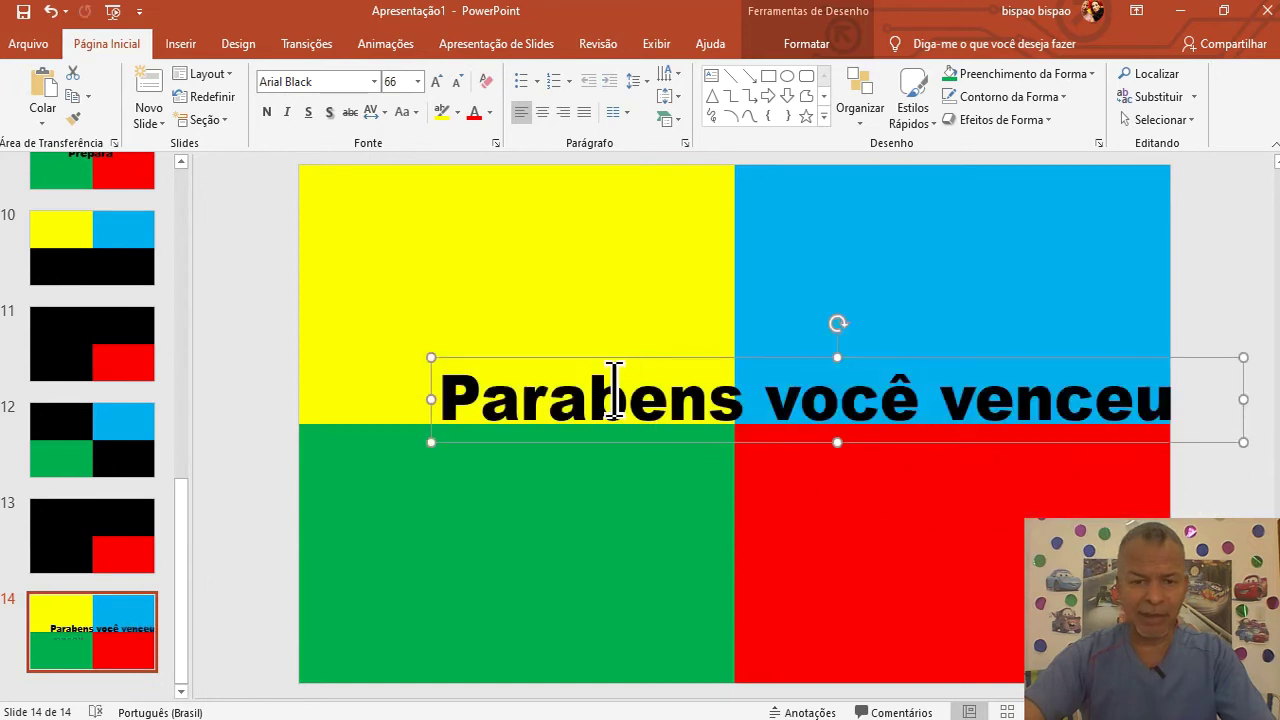
click(737, 514)
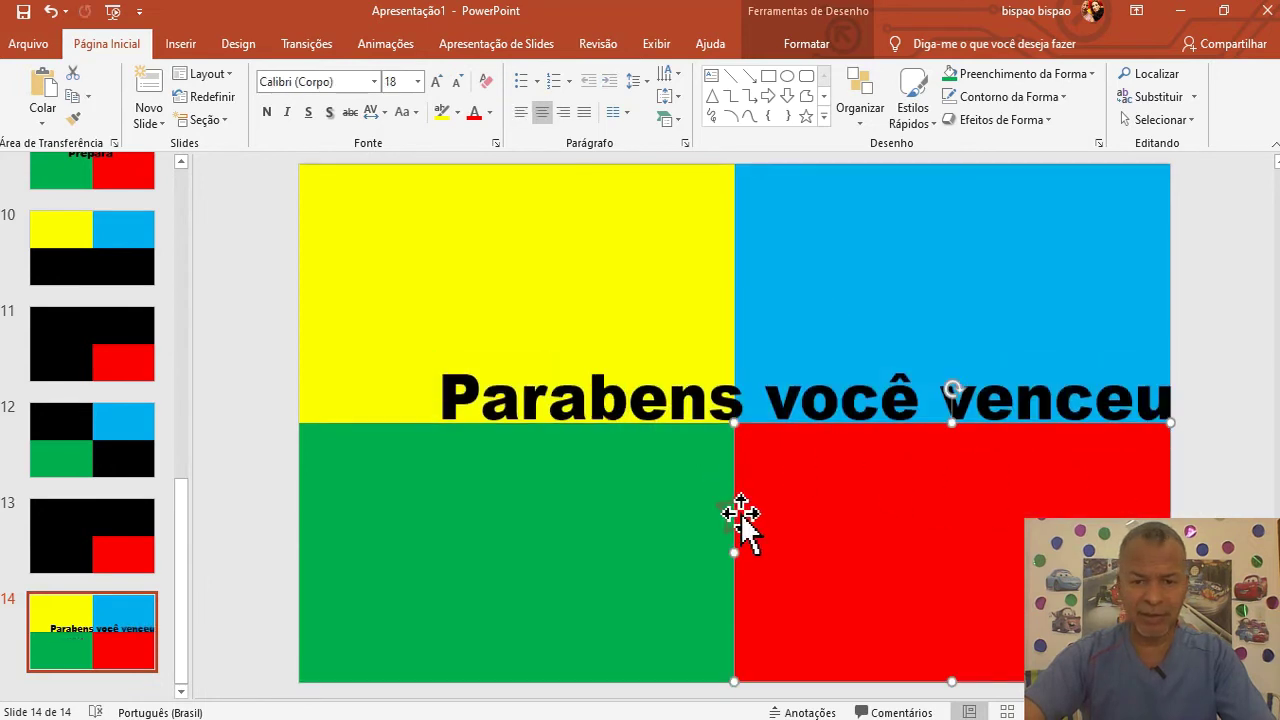
click(845, 385)
drag(1215, 375, 1156, 396)
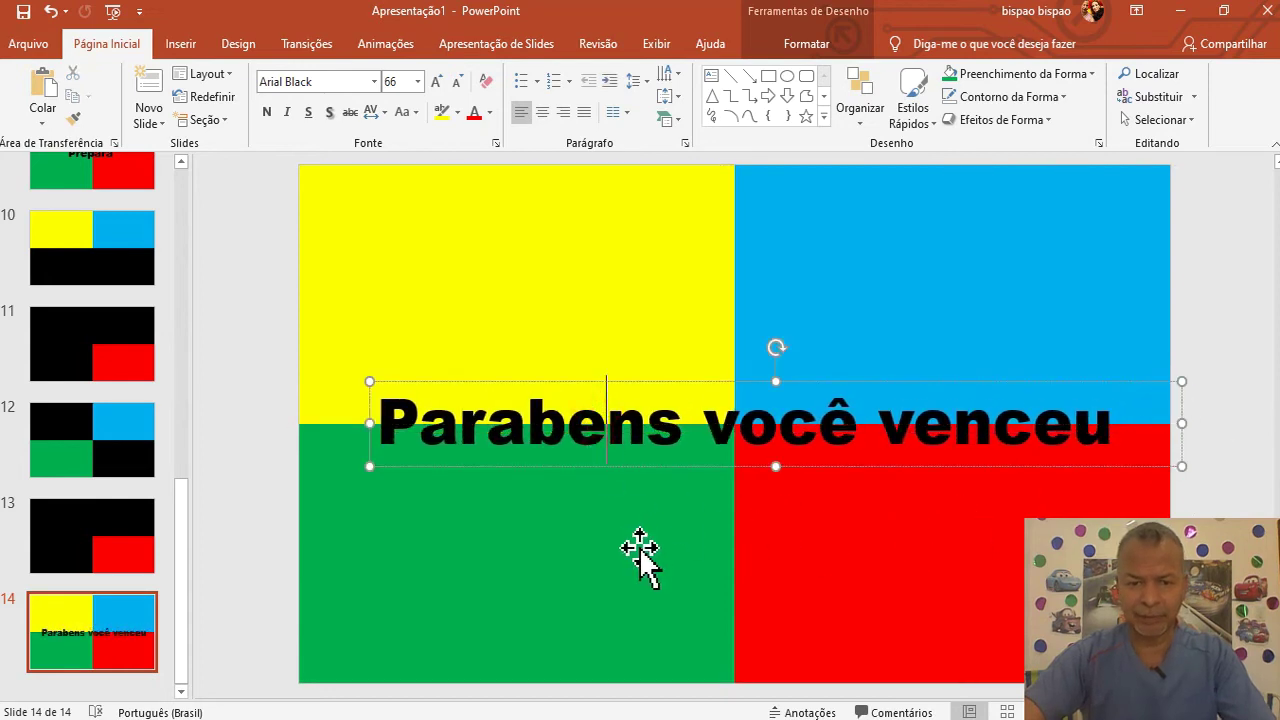
key(BackSpace)
text(é)
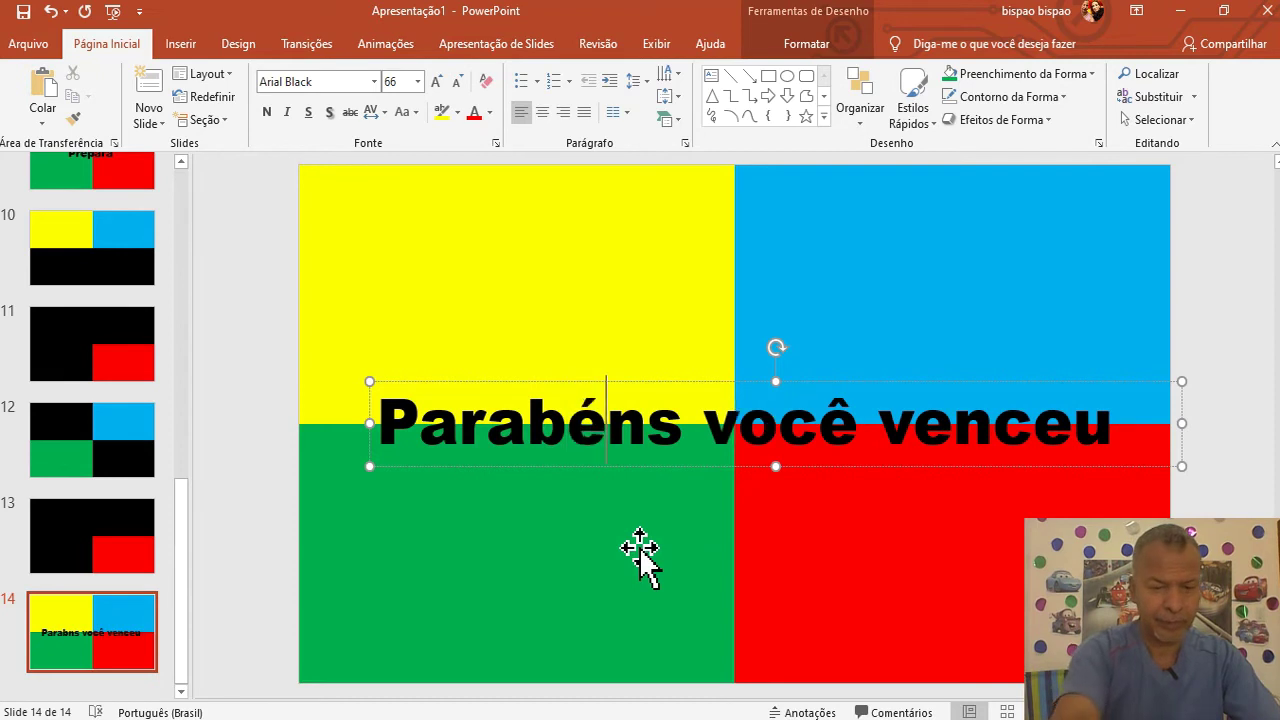
click(898, 592)
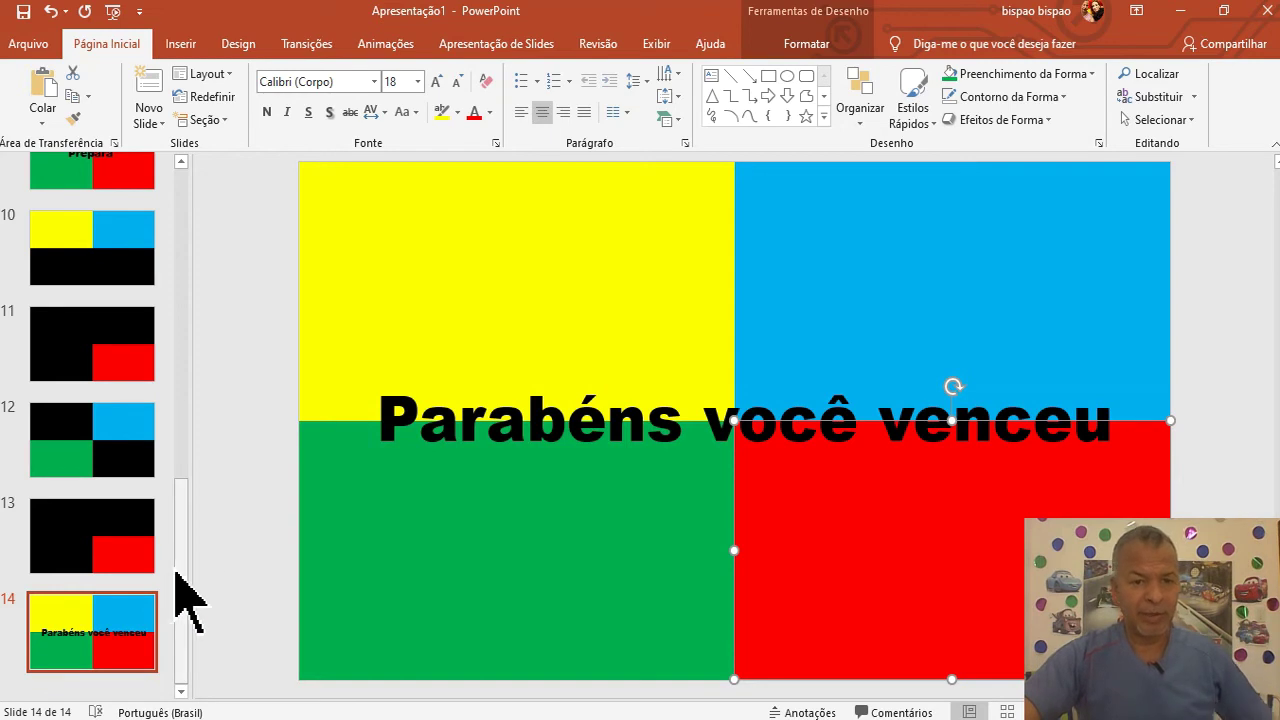
drag(180, 575, 205, 245)
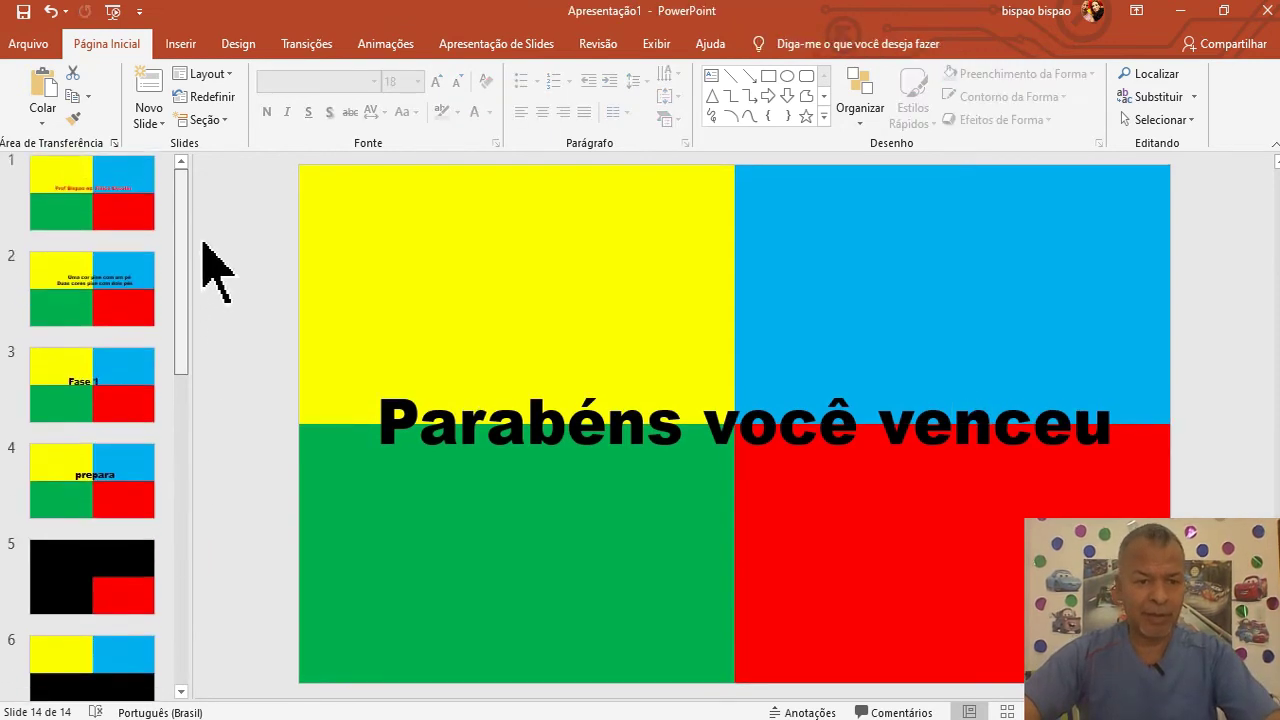
Review slides 1 through 4, including Fase 1 and prepara, in the thumbnail pane
click(115, 220)
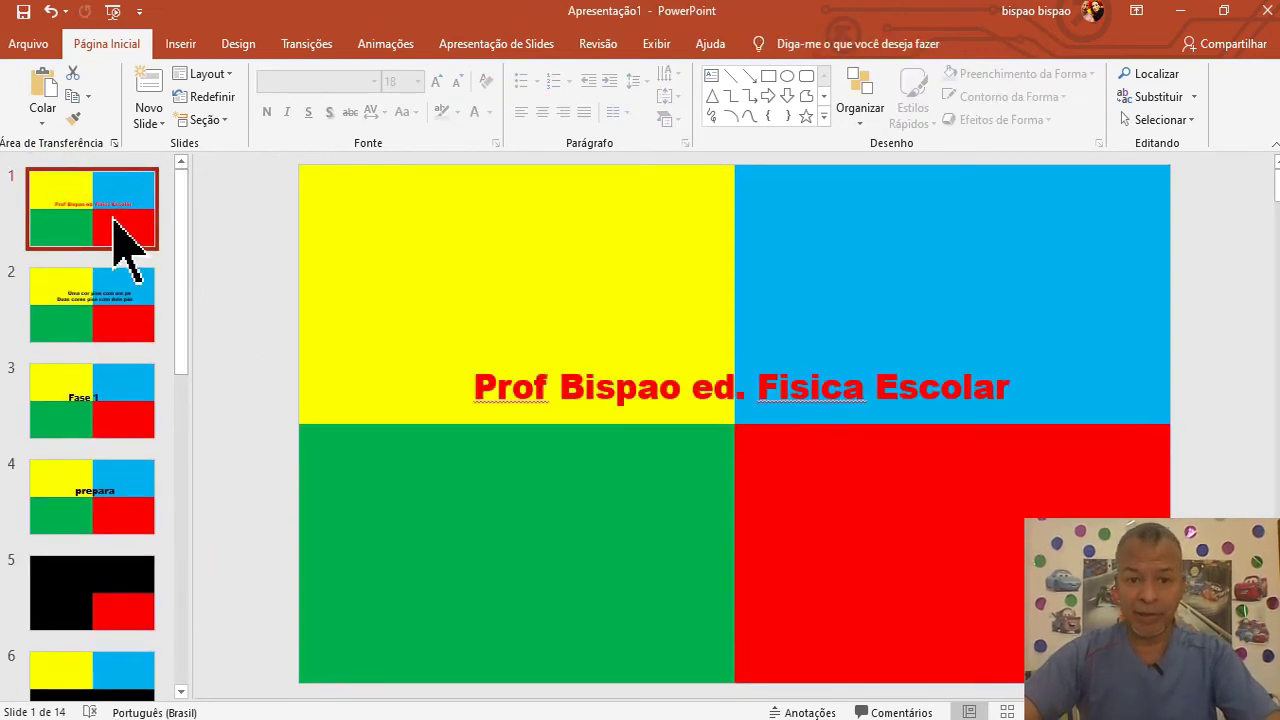
click(100, 322)
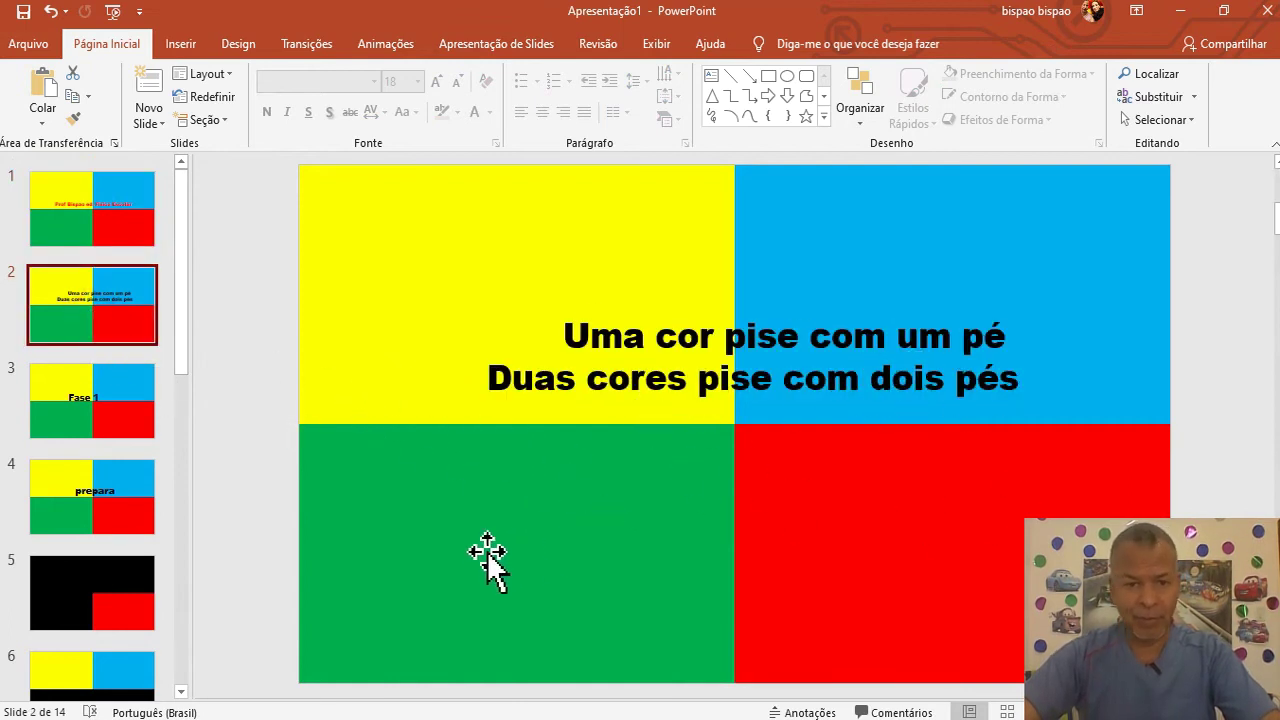
click(100, 420)
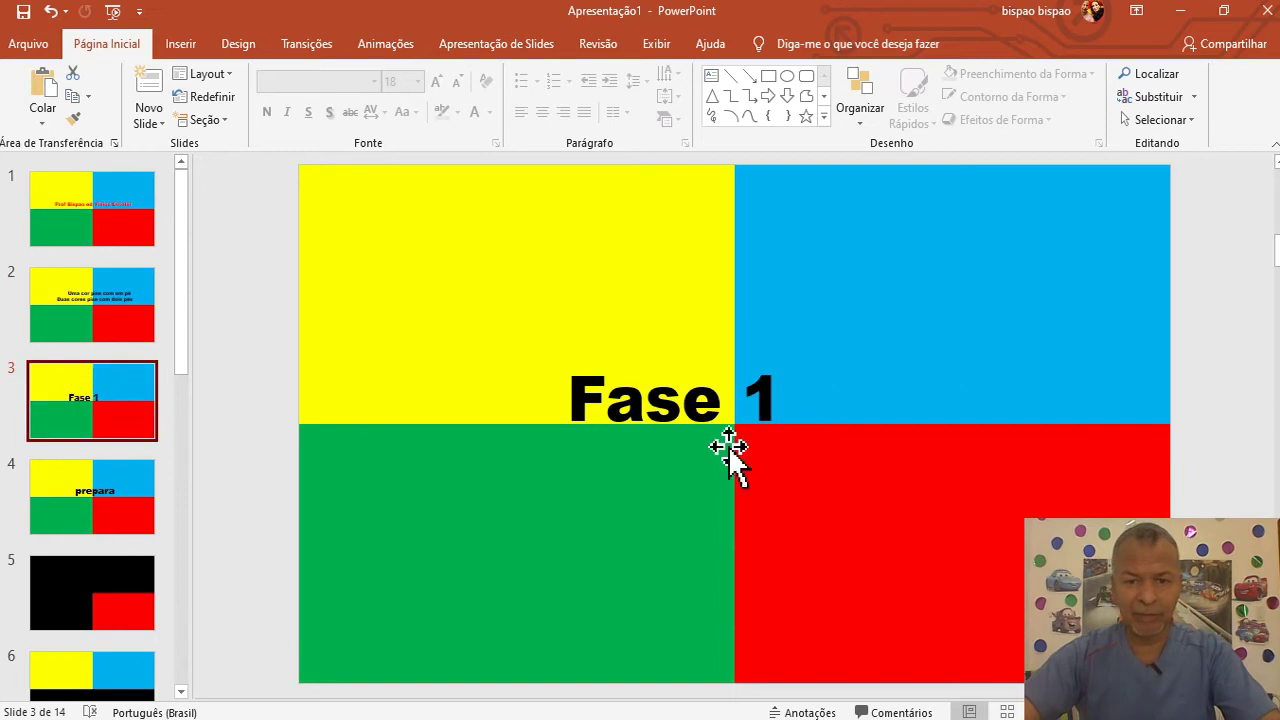
click(88, 492)
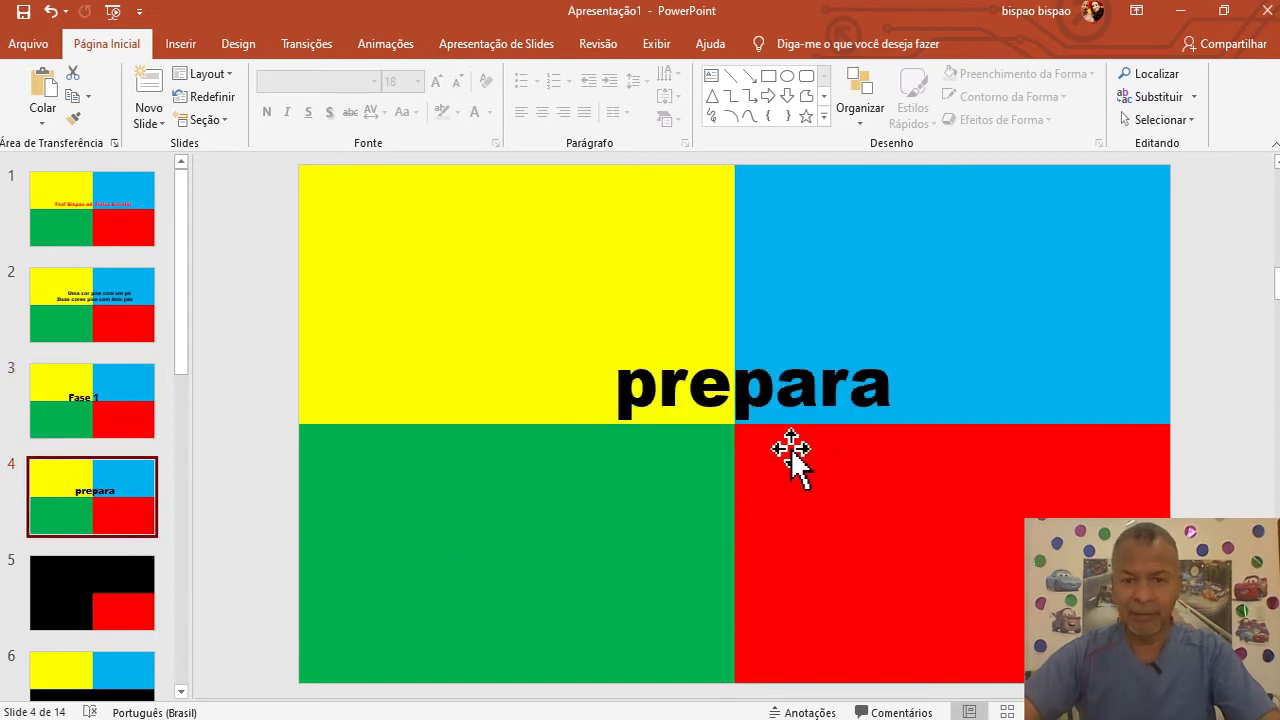
scroll(183, 343, down, 3)
scroll(166, 386, down, 3)
Review slides 5 through 10, including Fase 2 and Prepara, then return to the title slide
click(100, 258)
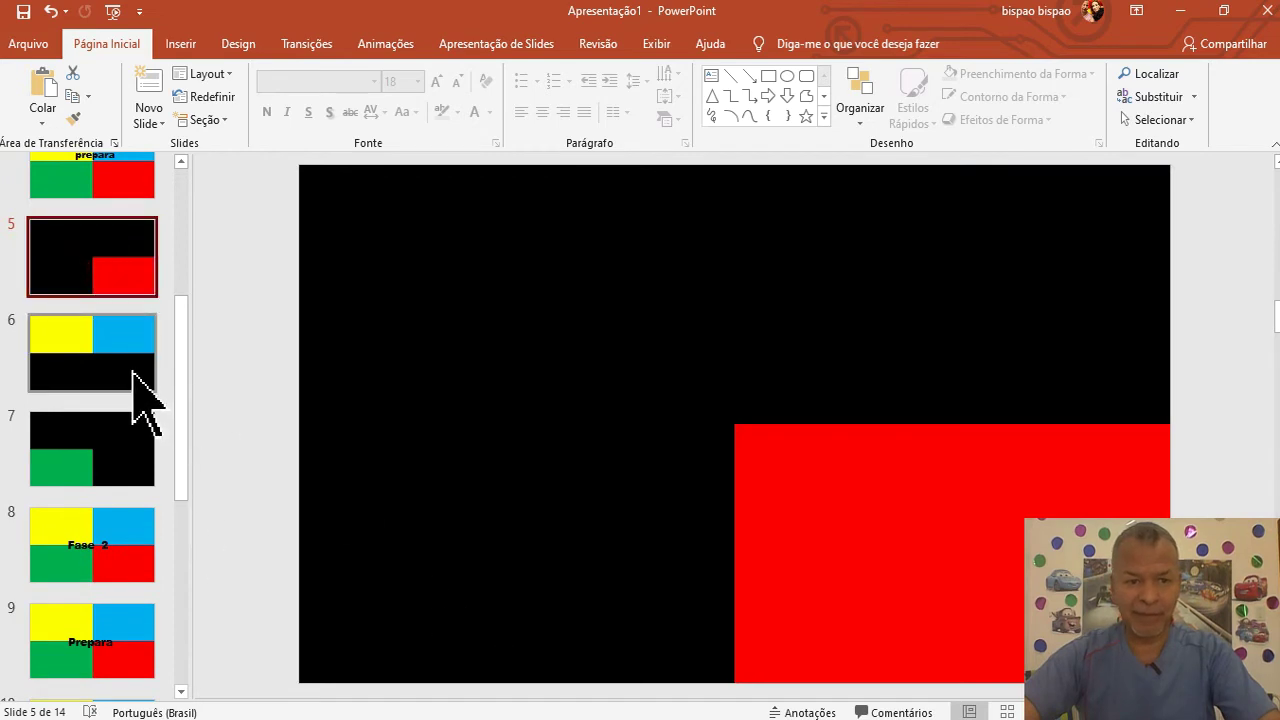
click(132, 385)
click(133, 462)
click(114, 549)
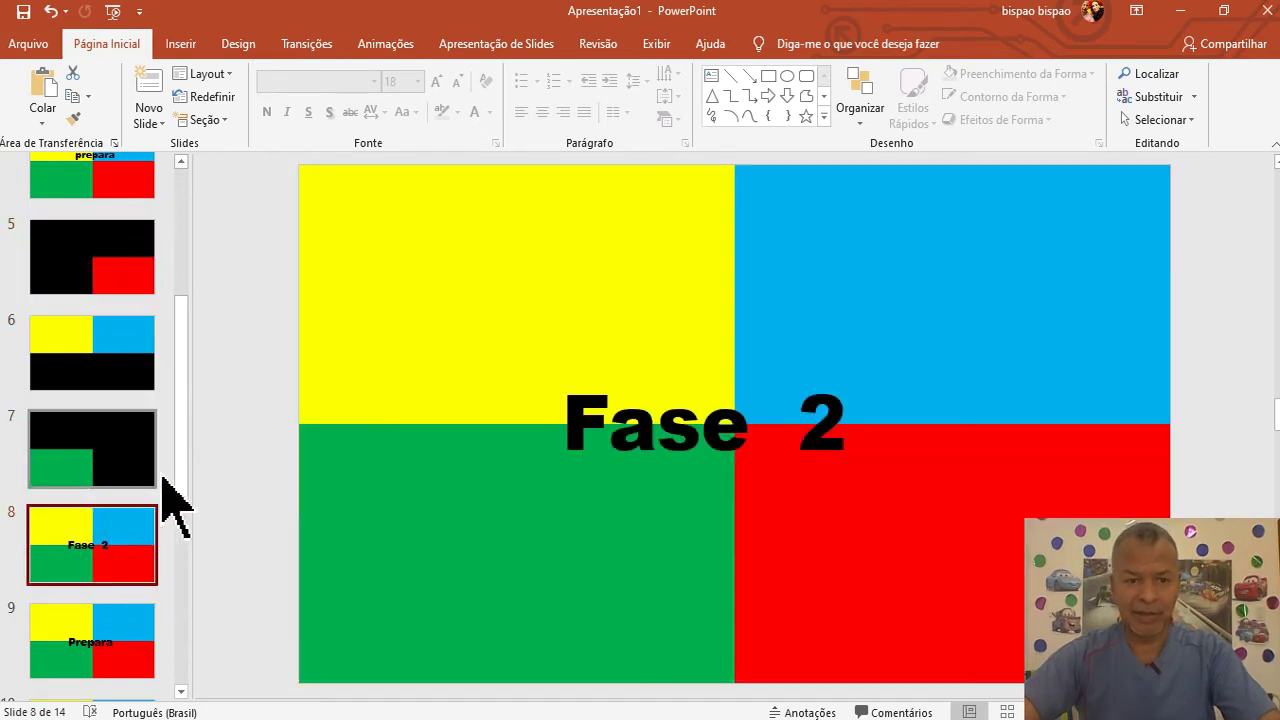
drag(184, 457, 198, 605)
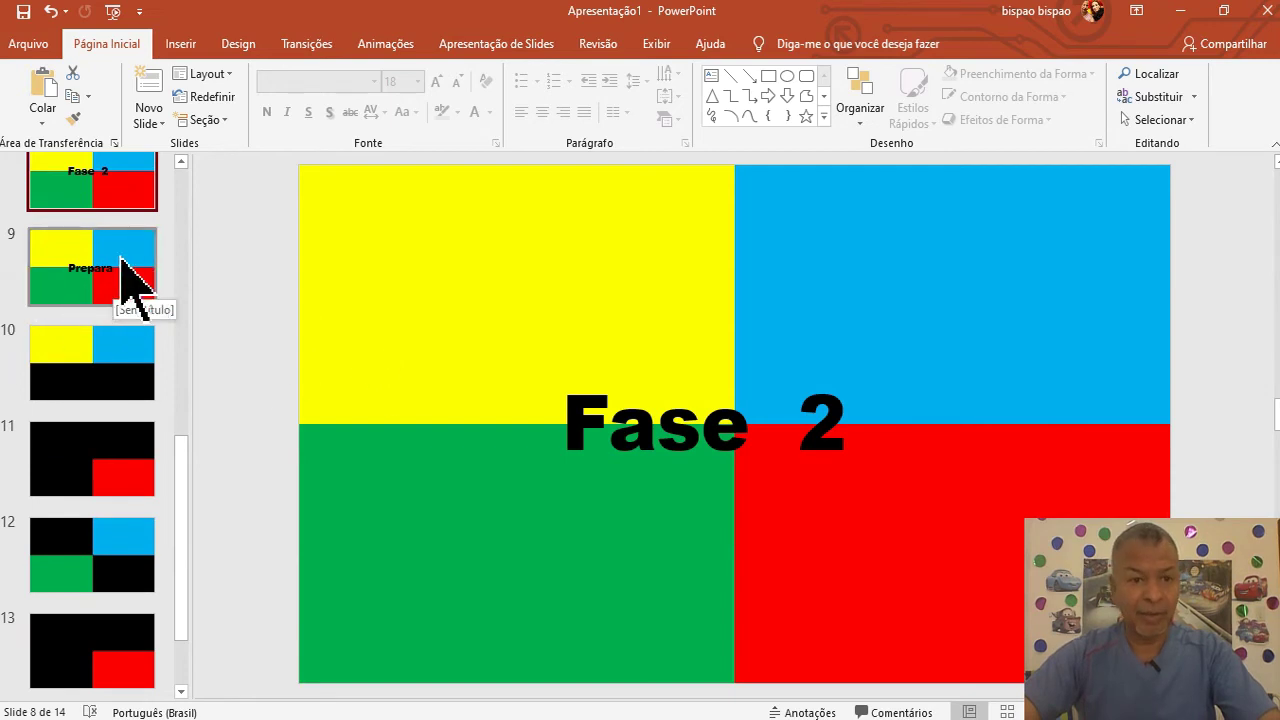
click(130, 295)
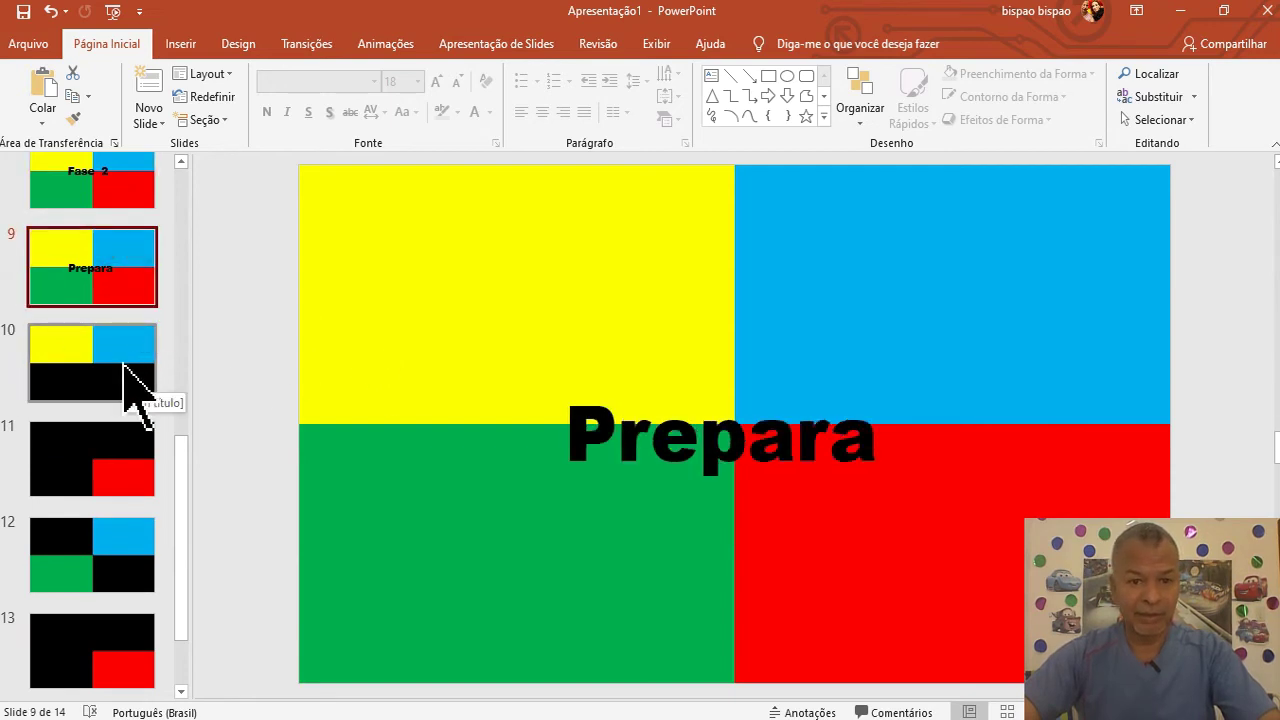
click(124, 366)
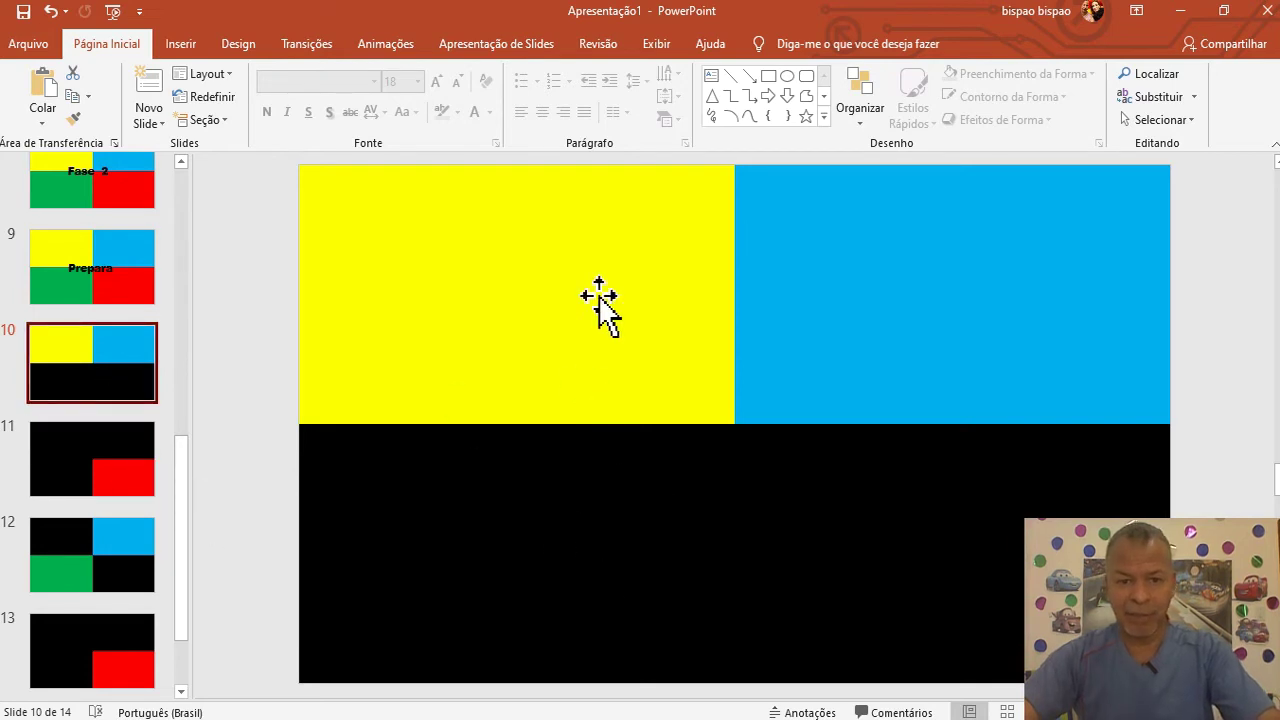
drag(180, 463, 206, 171)
click(55, 195)
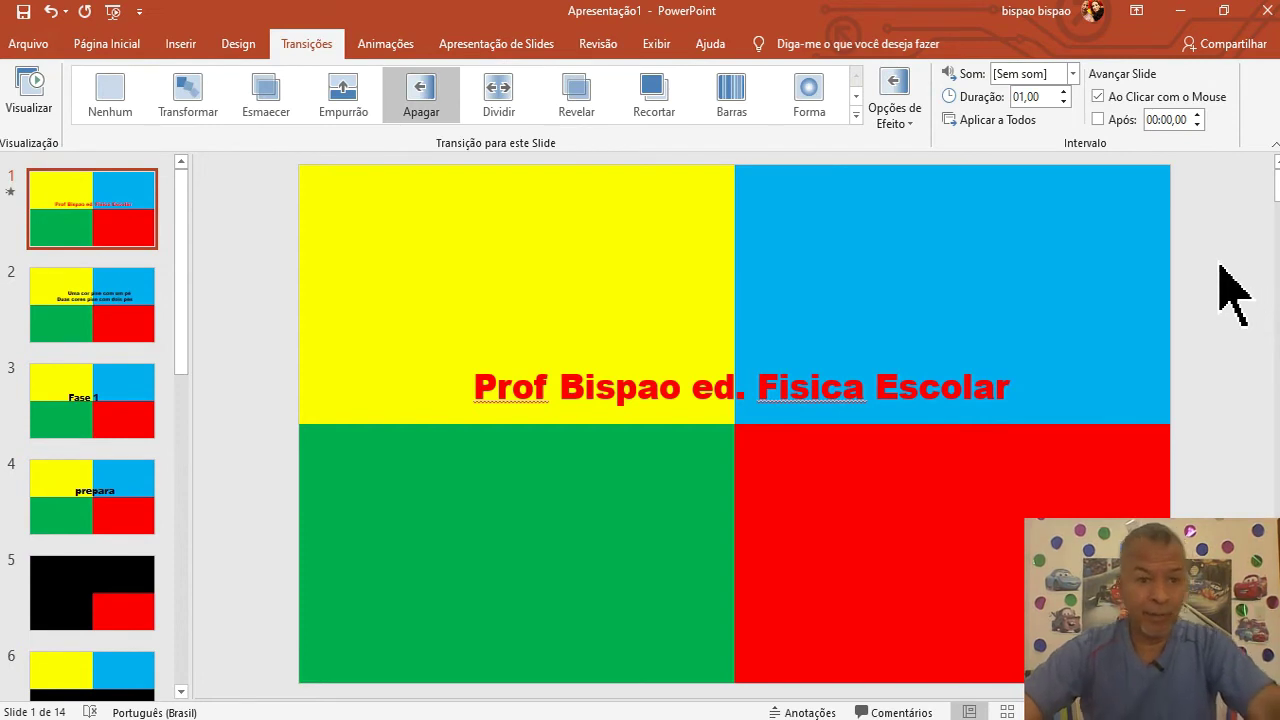
Apply the Transformar transition to the title slide after previewing Empurrão and Apagar
click(97, 44)
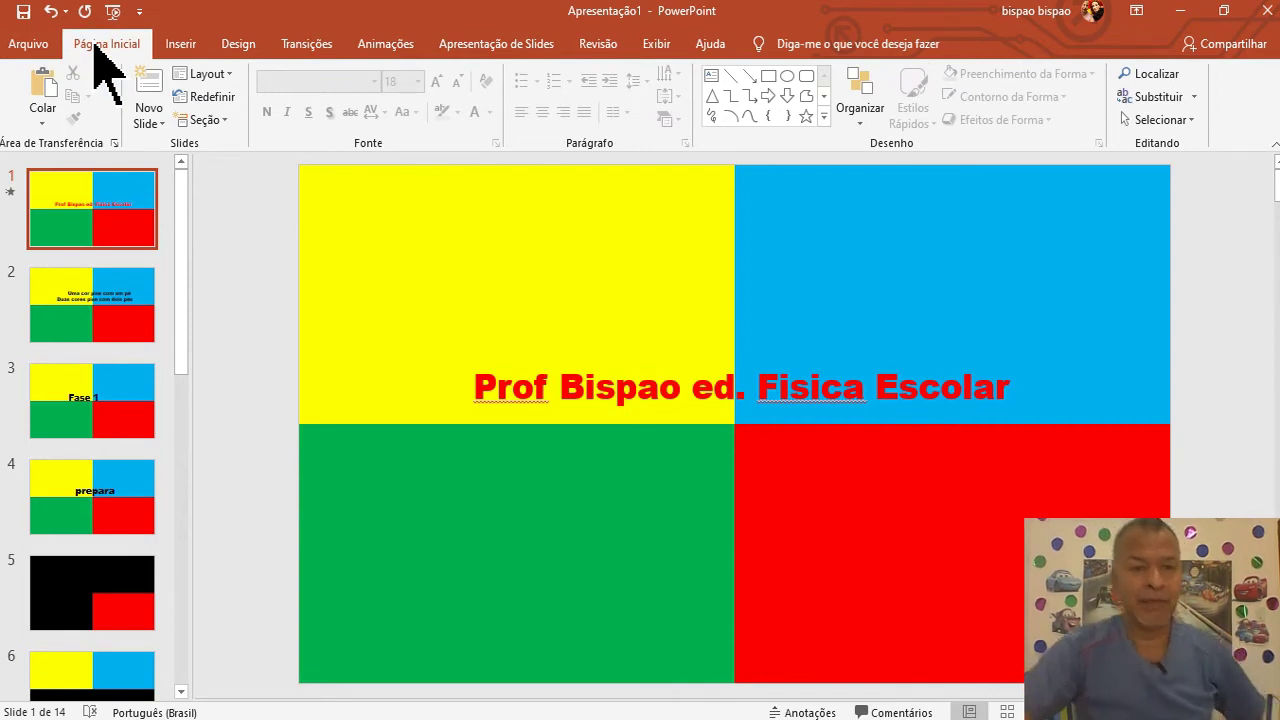
click(308, 47)
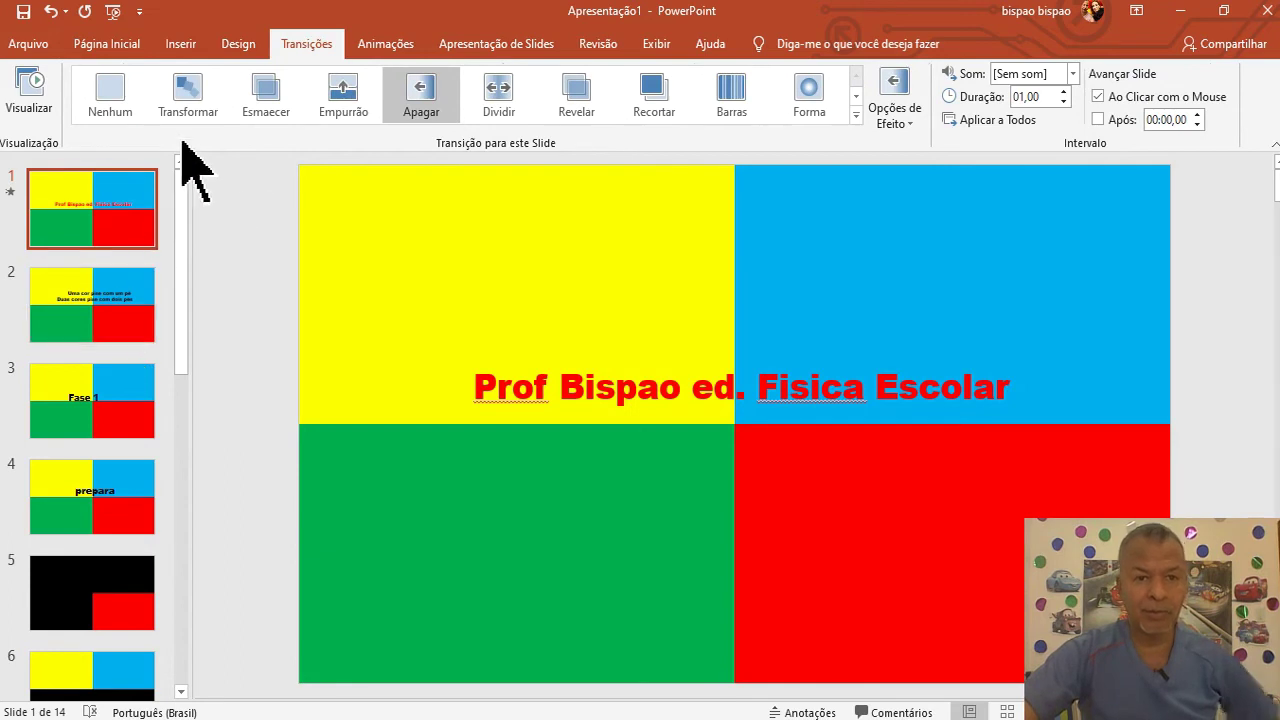
click(350, 105)
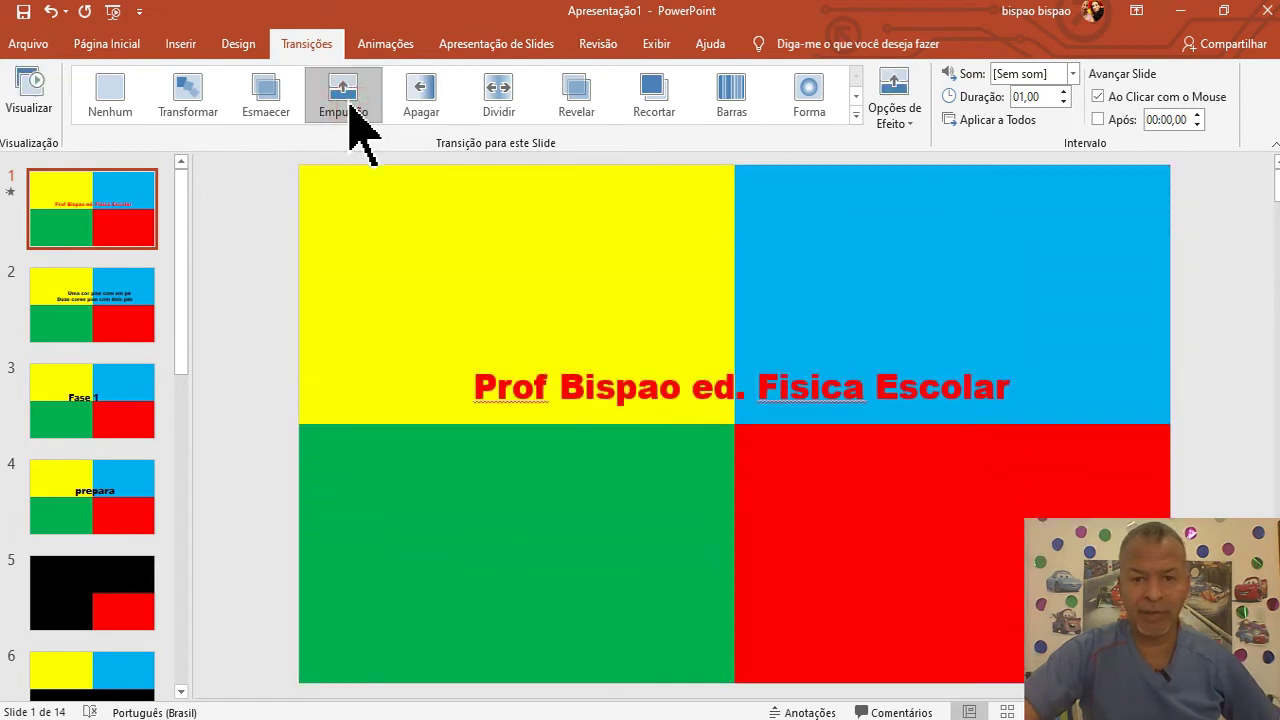
click(424, 104)
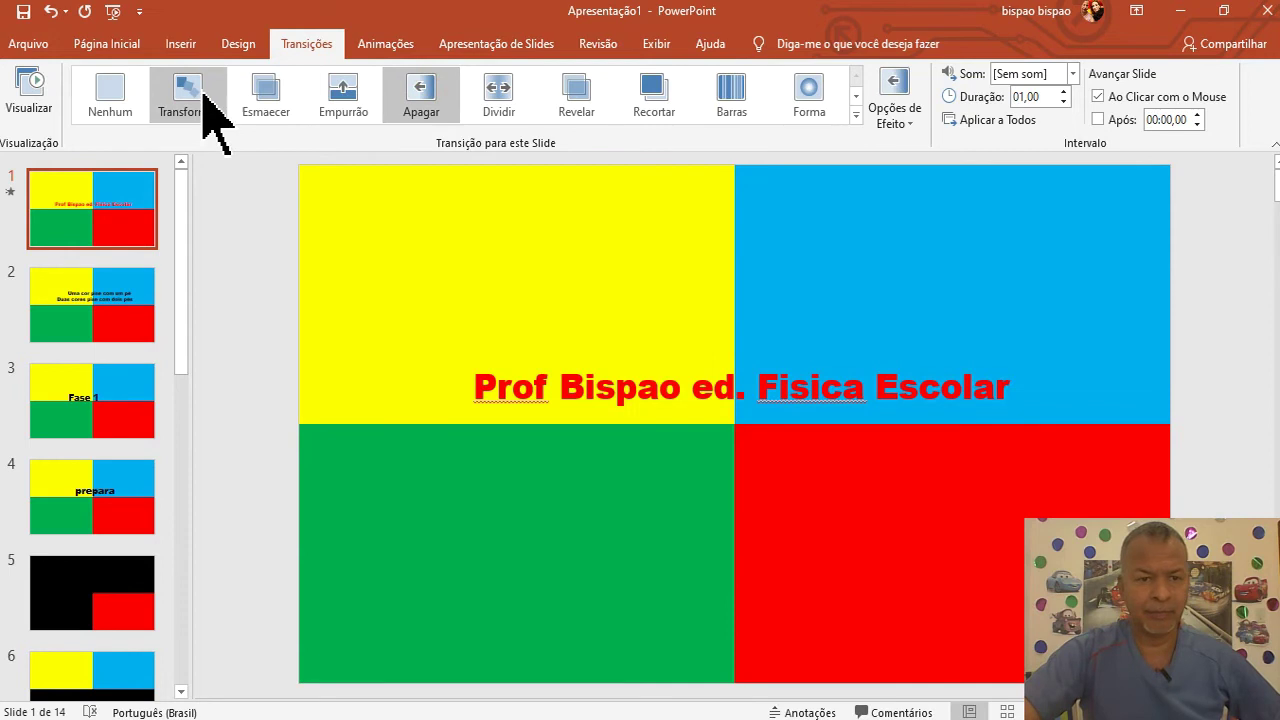
click(204, 100)
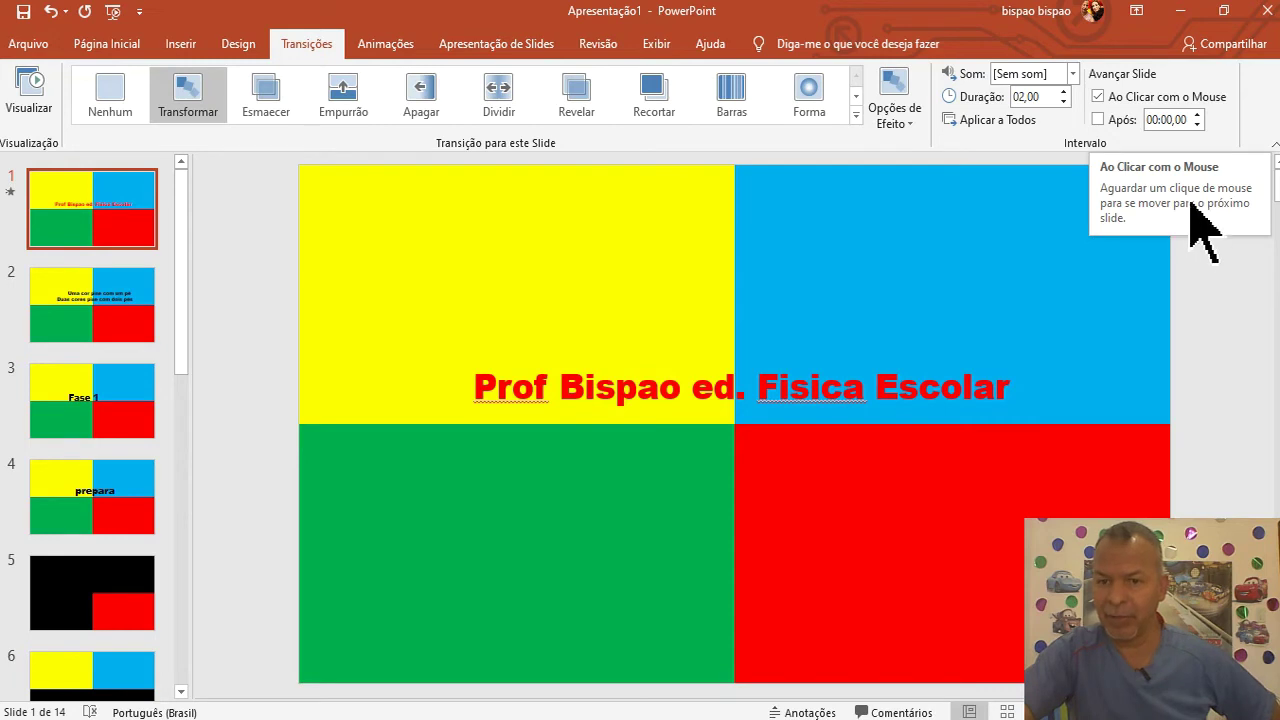
Make slide 1 advance automatically instead of on click, keeping the 2-second Transformar transition
click(1098, 96)
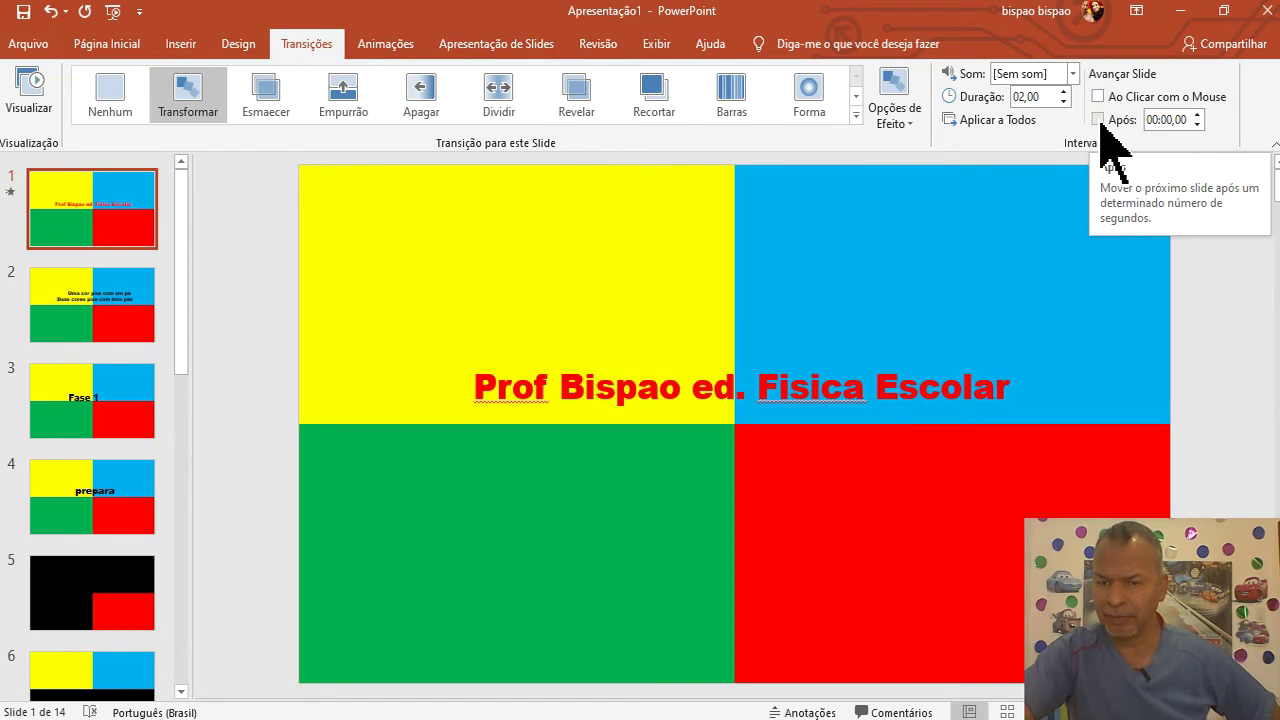
click(1099, 121)
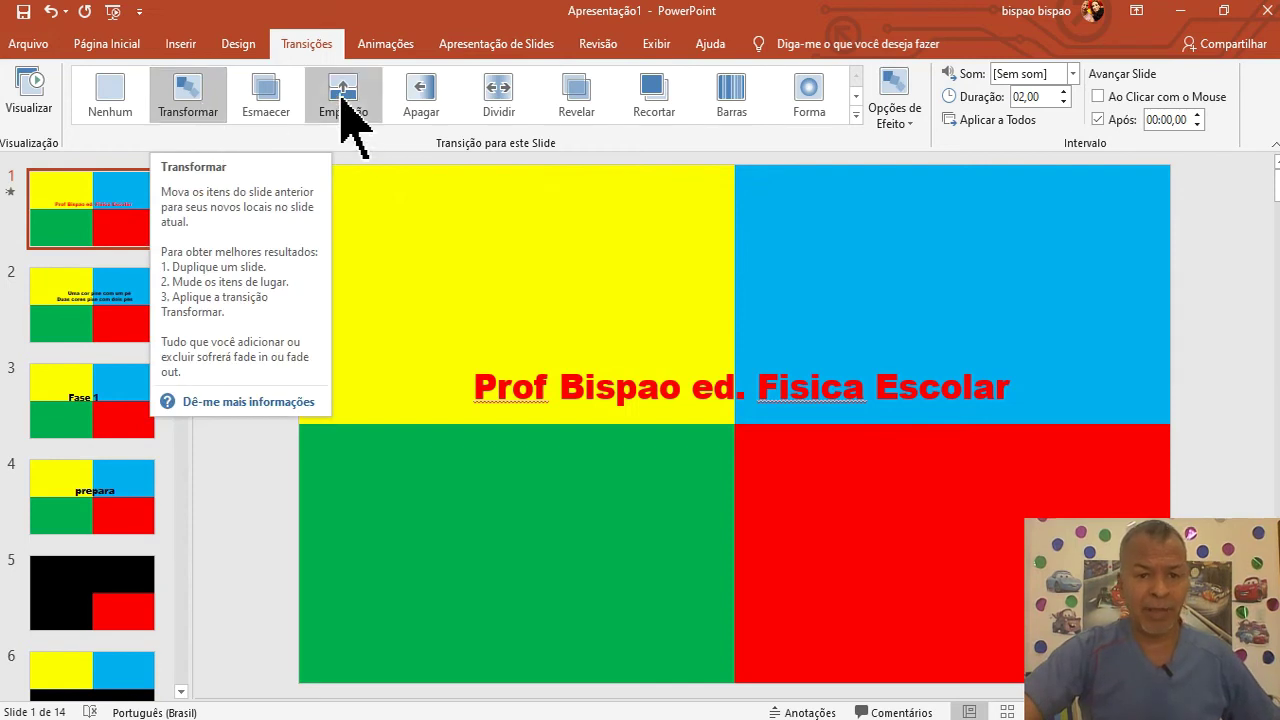
click(424, 100)
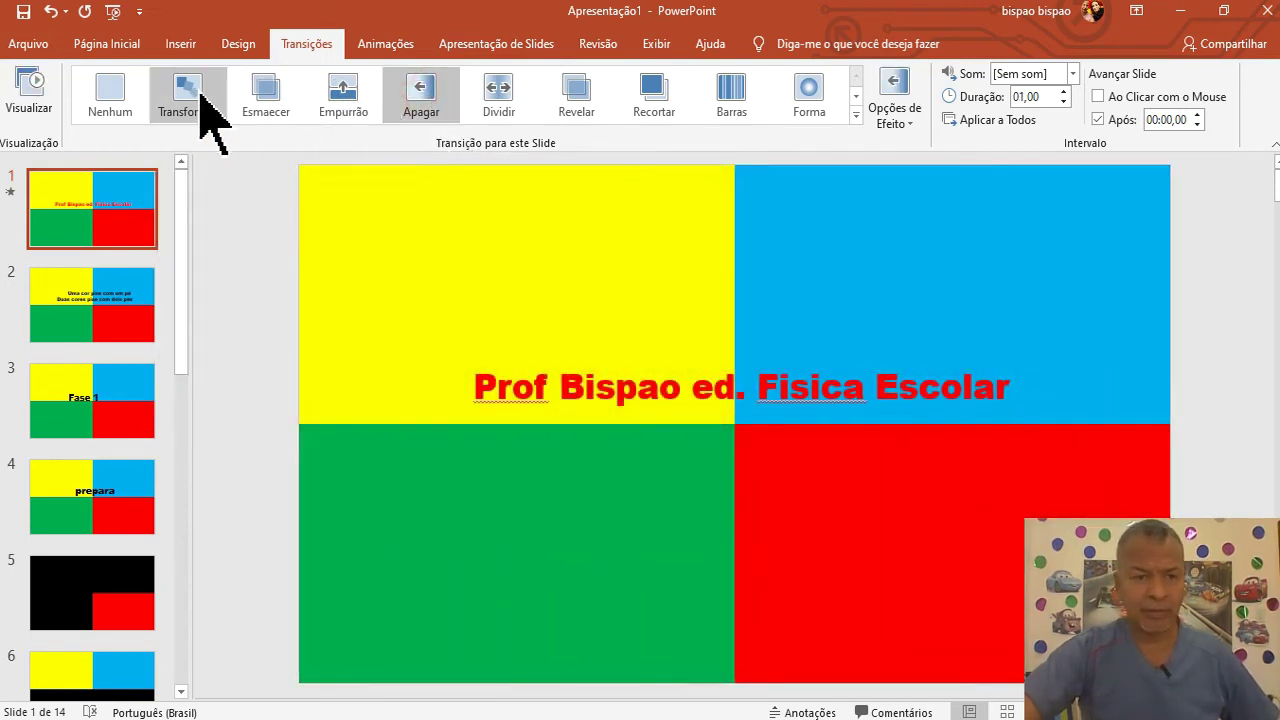
click(203, 108)
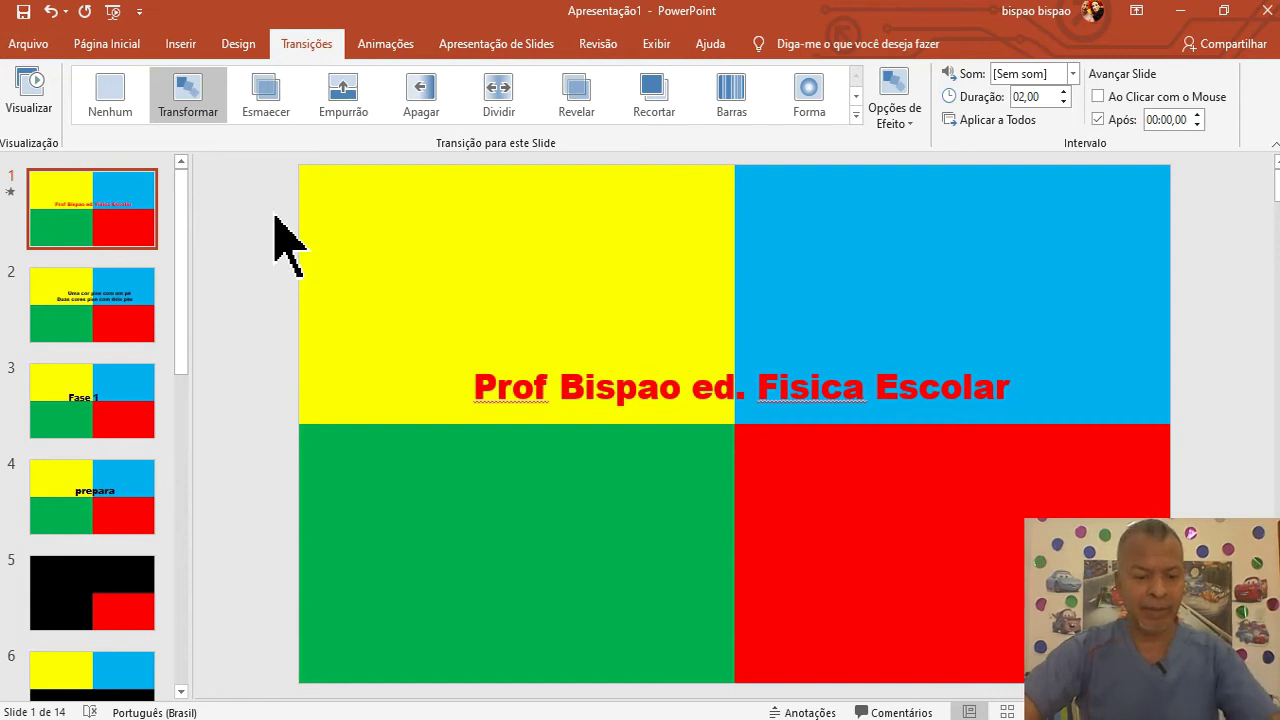
click(106, 43)
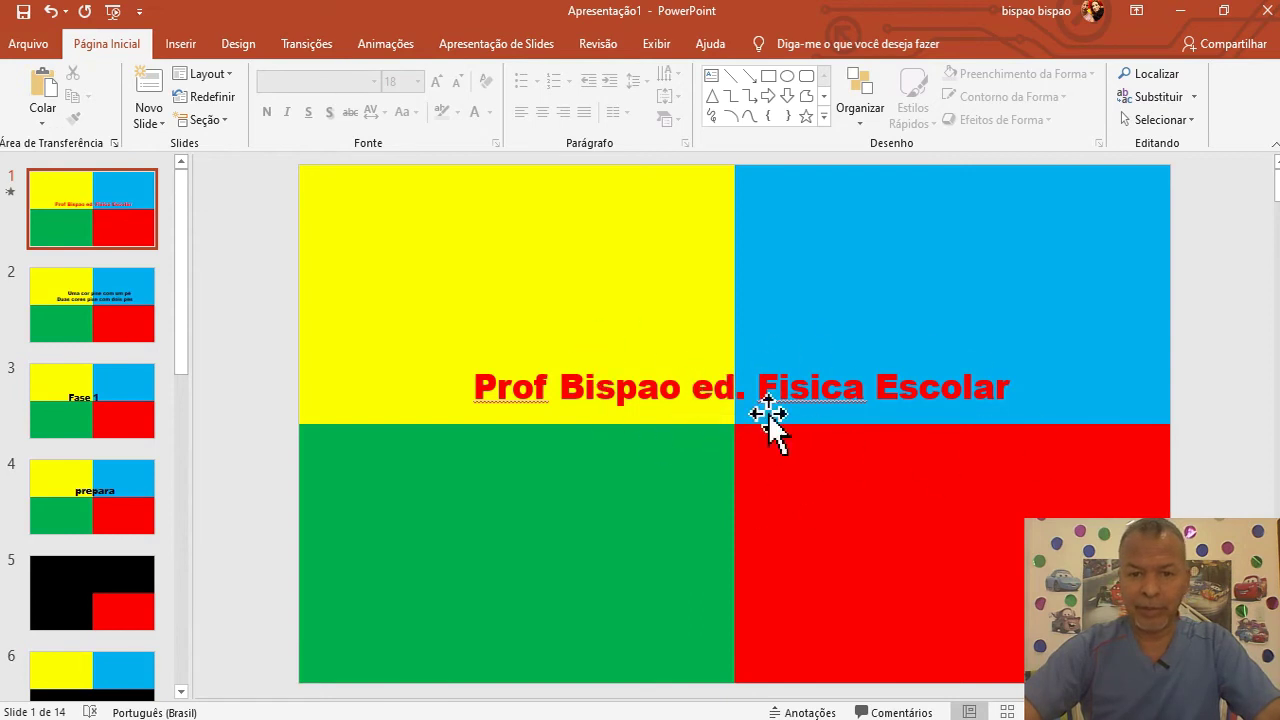
Correct 'Fisica' in the title slide caption to 'Física' with the accented í
right_click(790, 395)
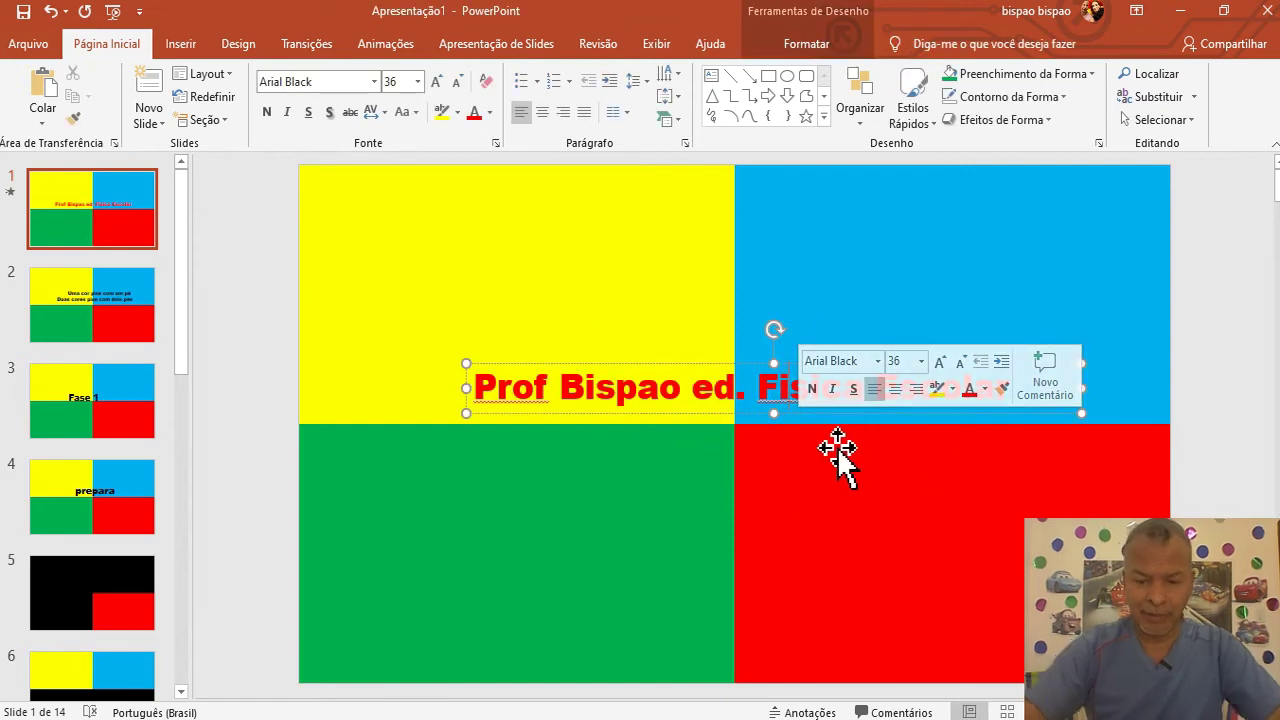
key(BackSpace)
text(í)
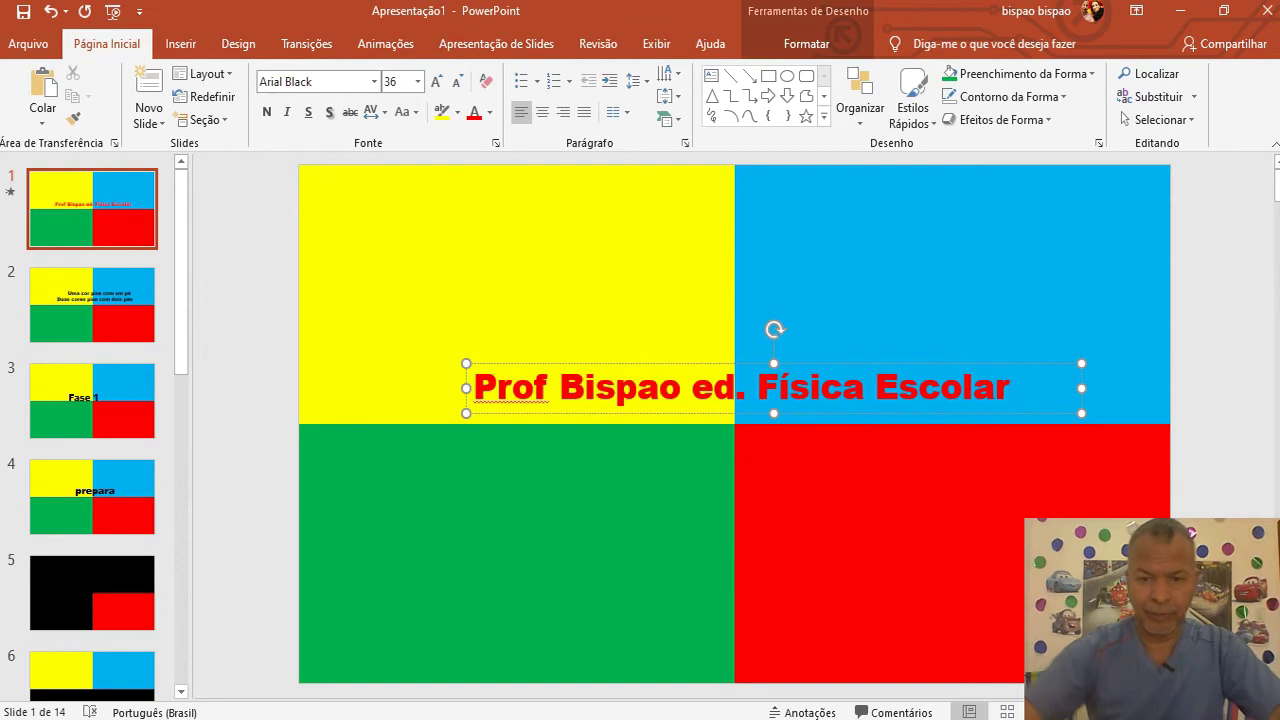
click(511, 290)
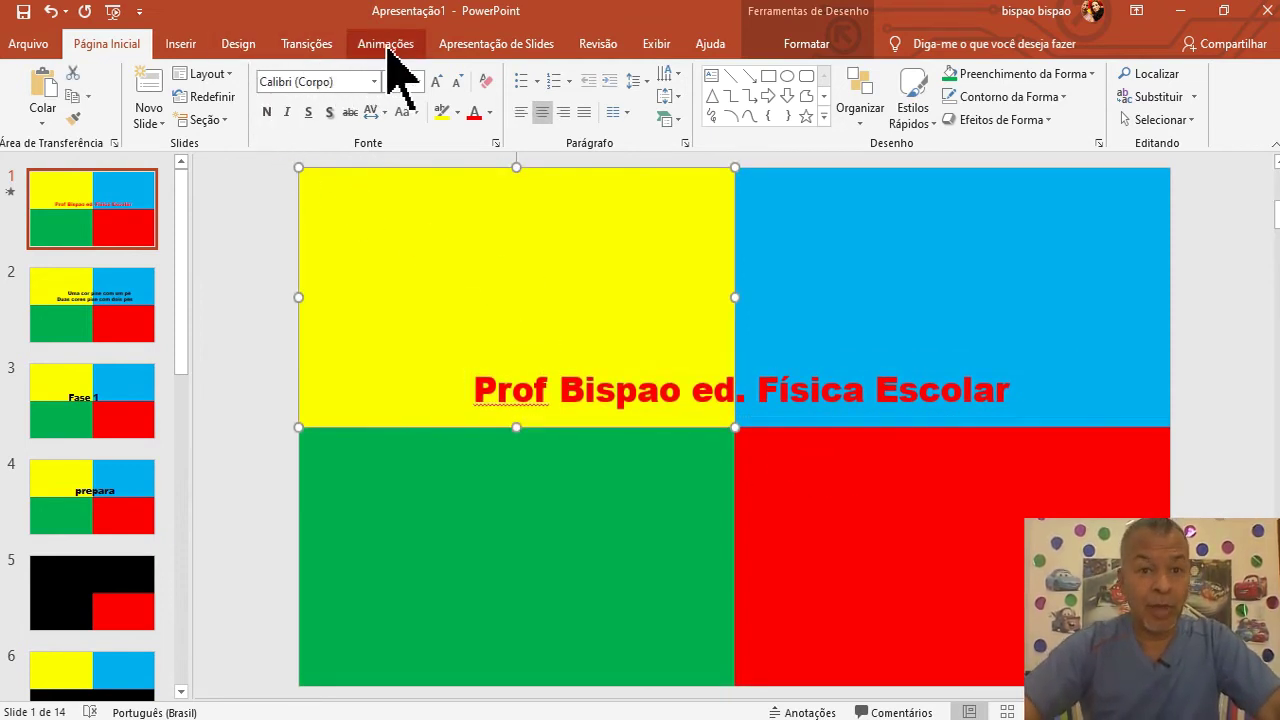
click(520, 44)
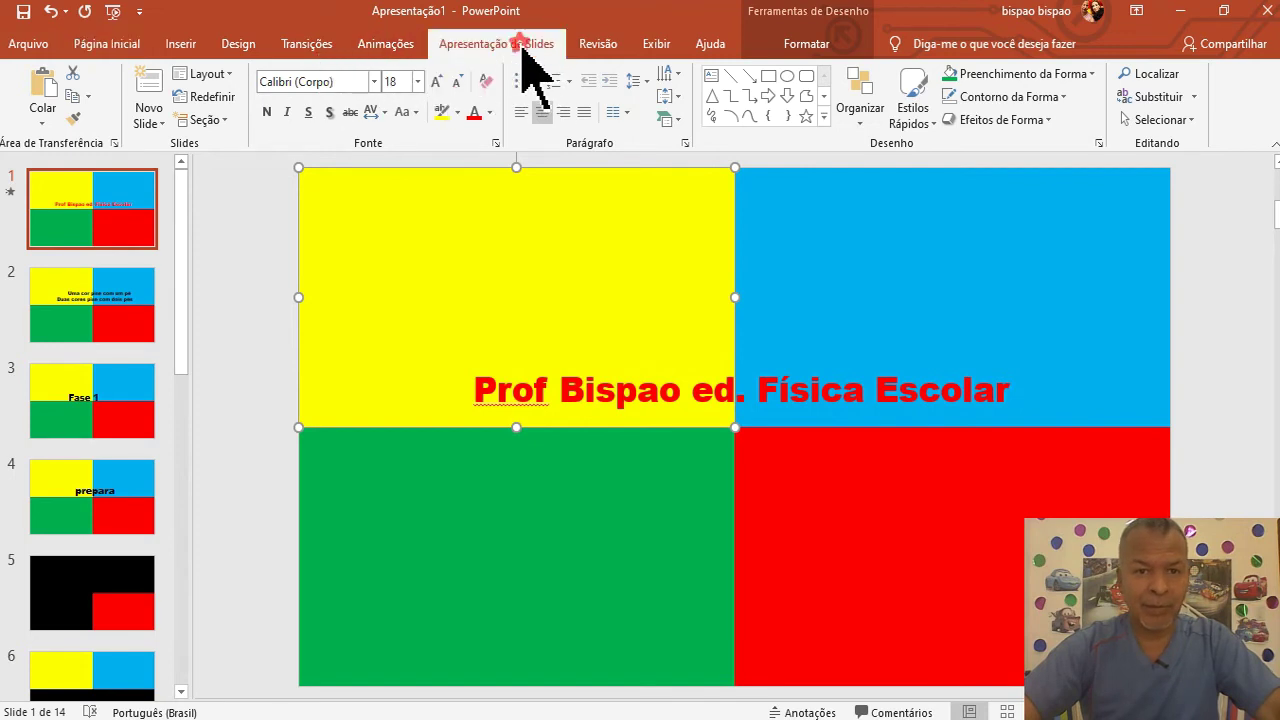
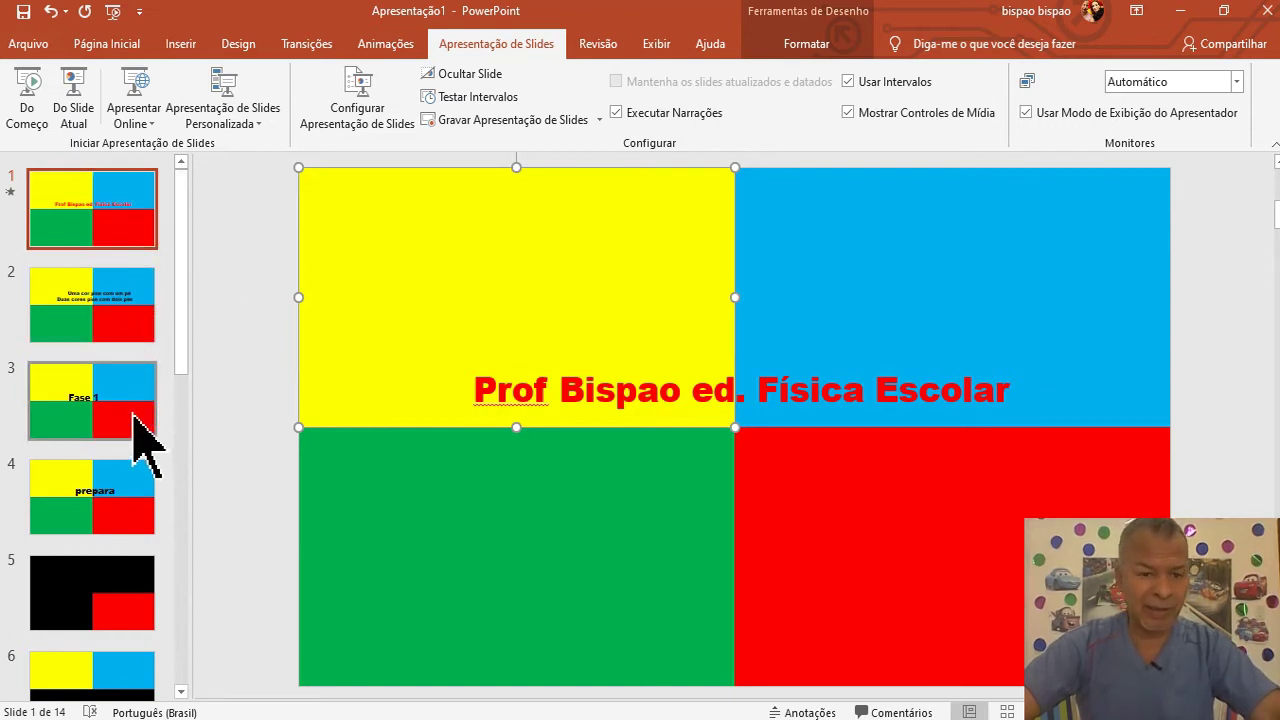
Review slides 4–6 (prepara, red and yellow-blue quadrants), then return to the title slide
drag(182, 366, 184, 398)
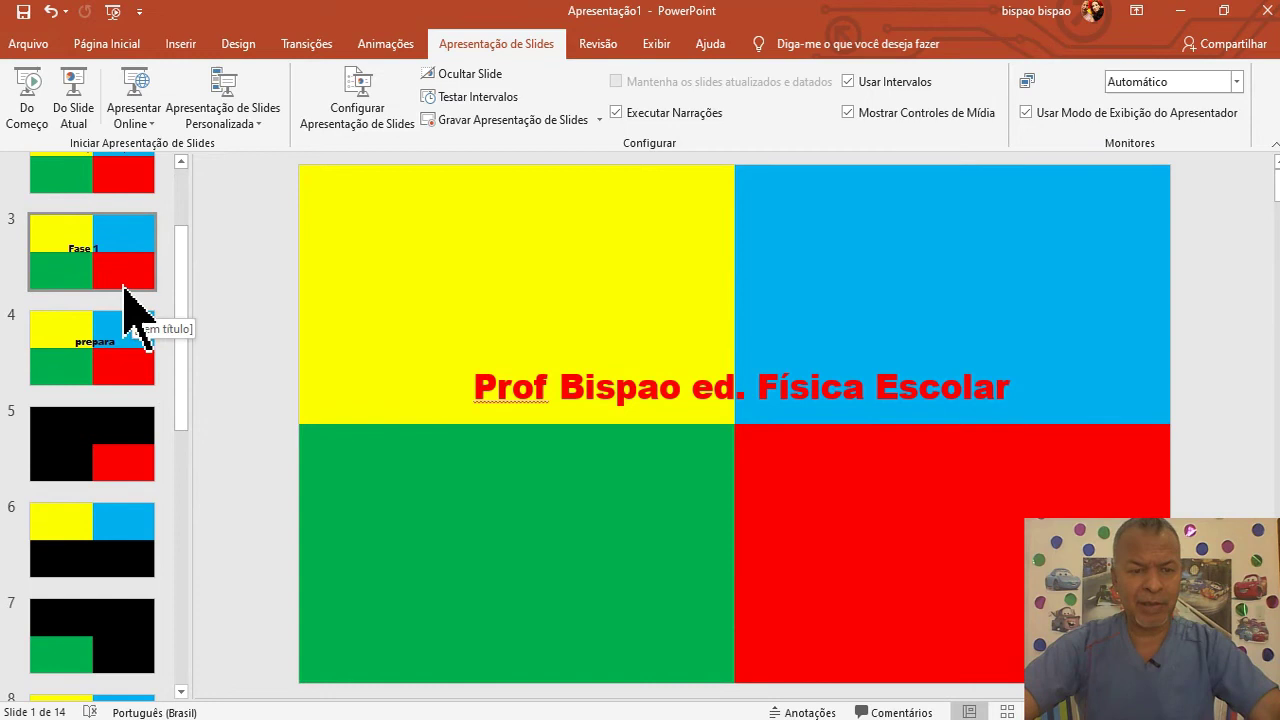
click(105, 345)
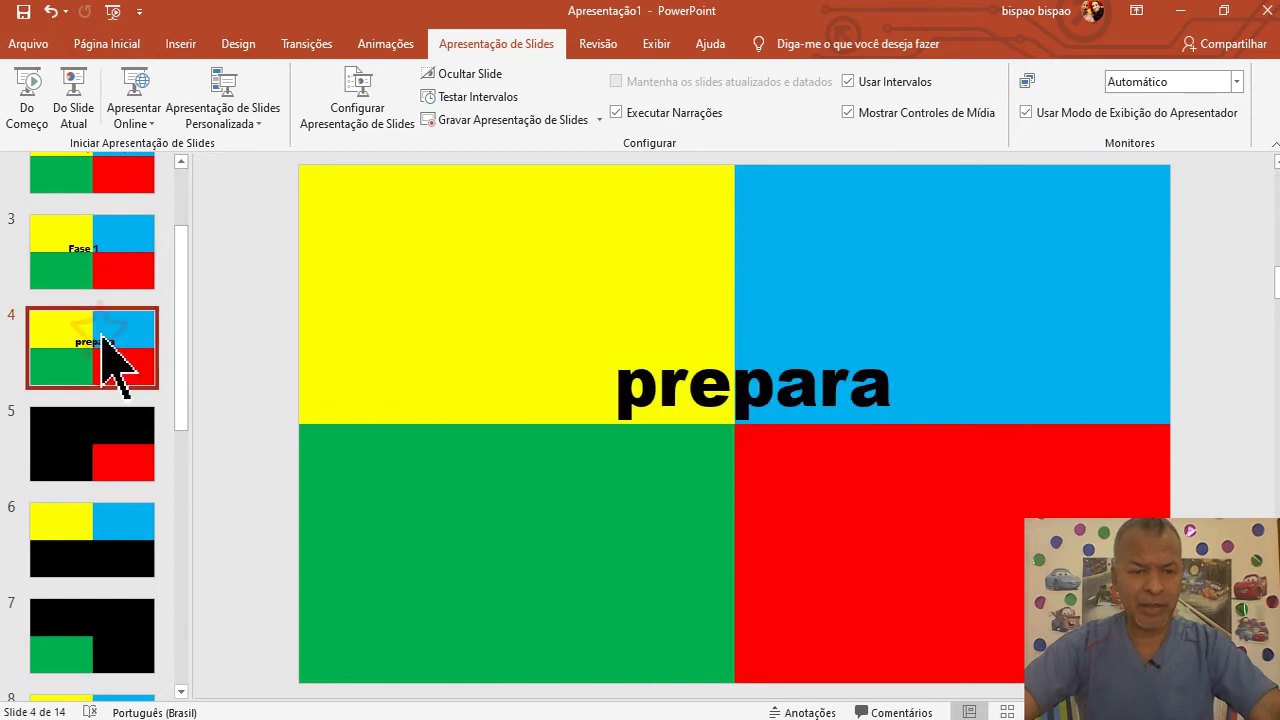
click(135, 462)
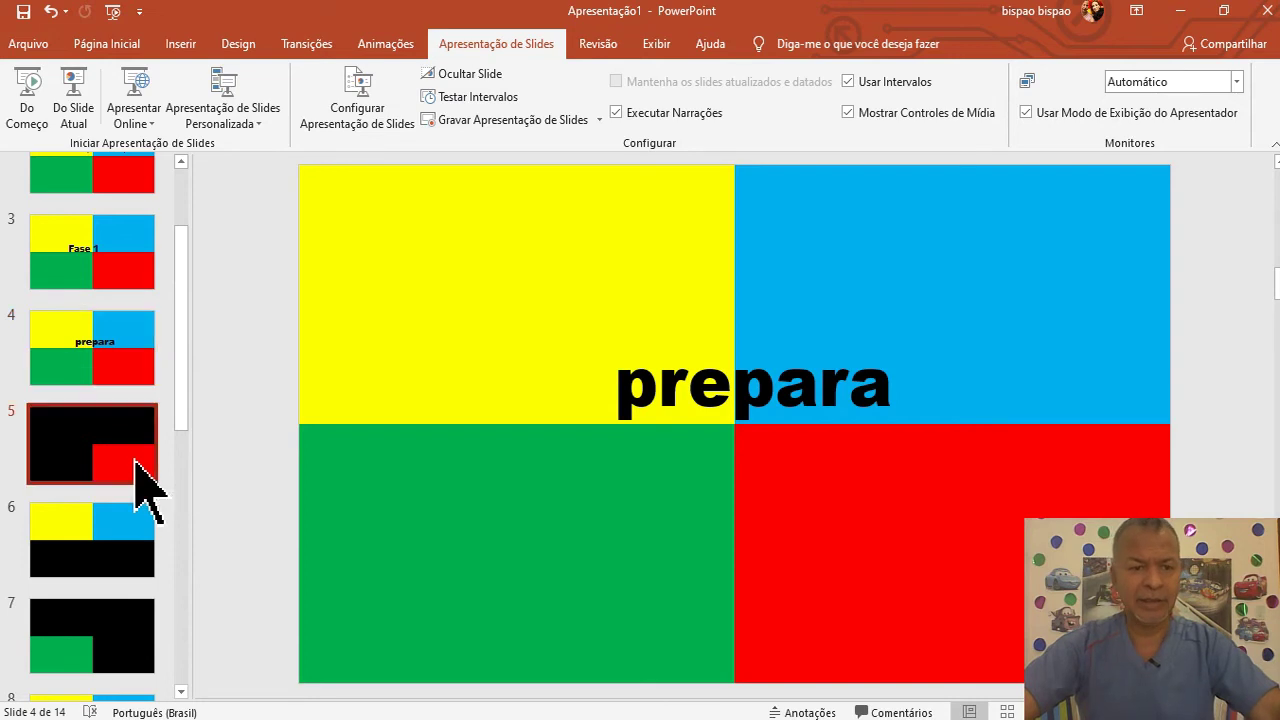
click(128, 540)
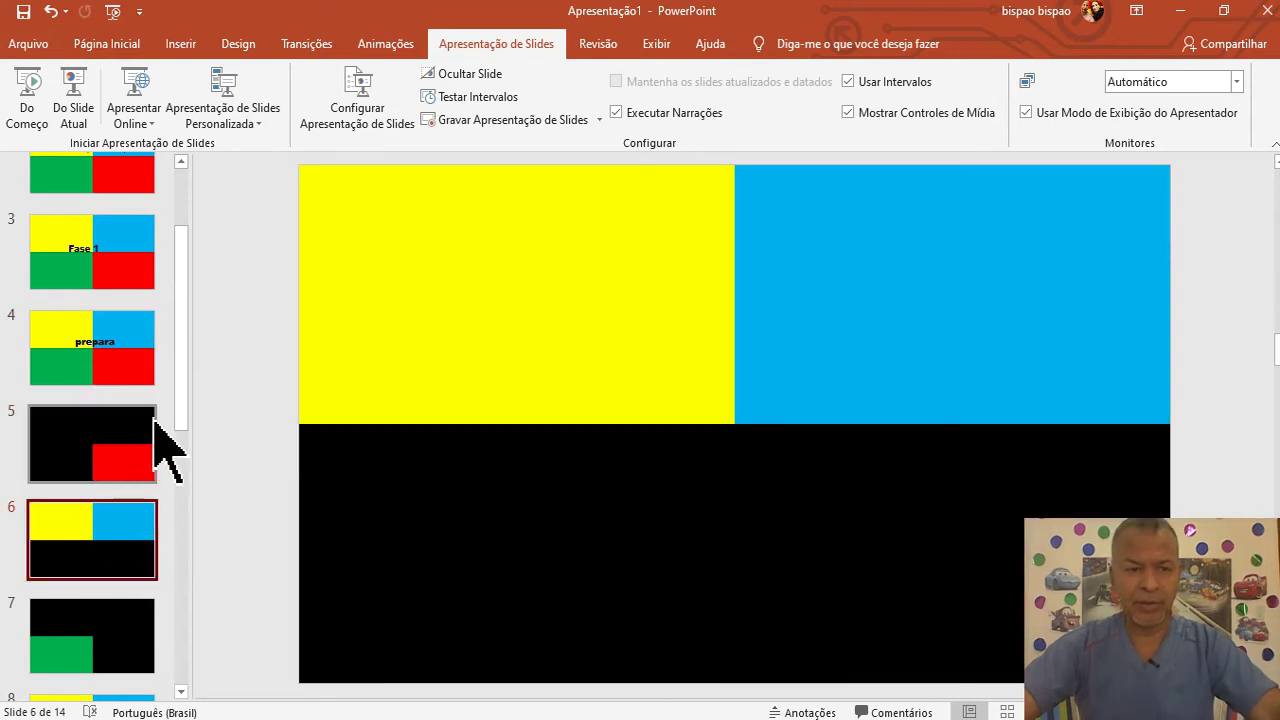
click(122, 372)
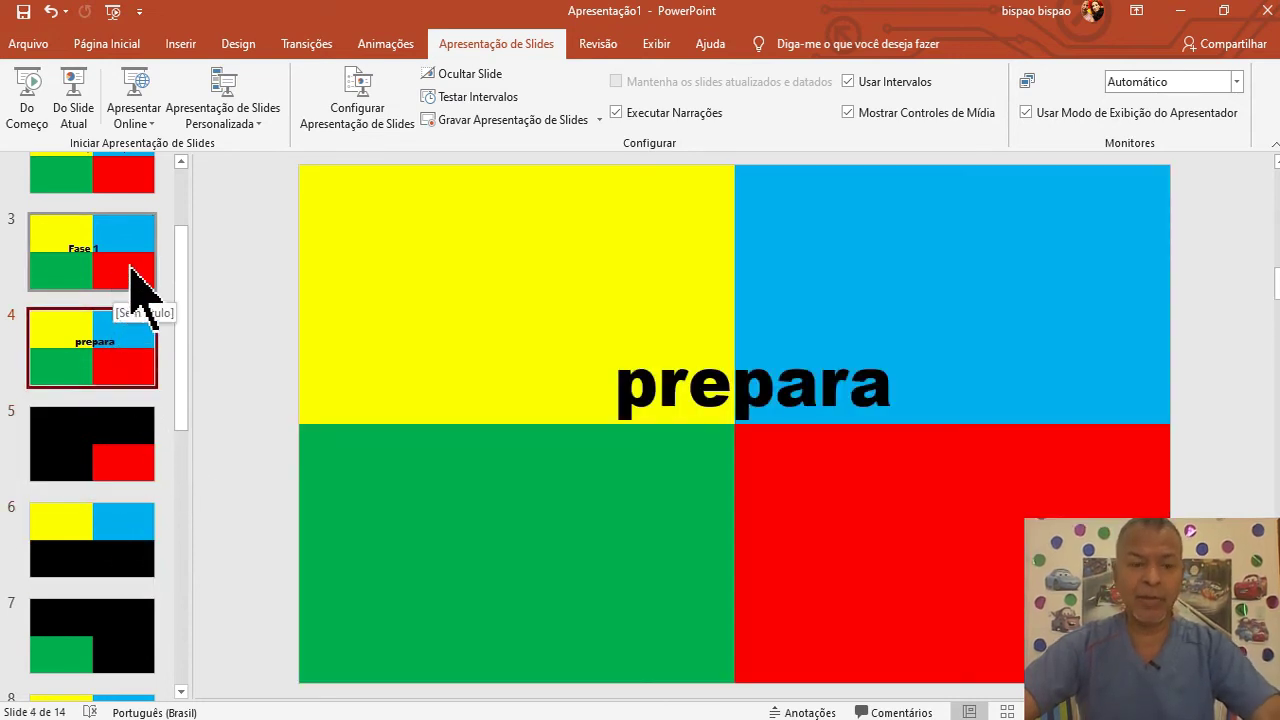
drag(181, 265, 190, 172)
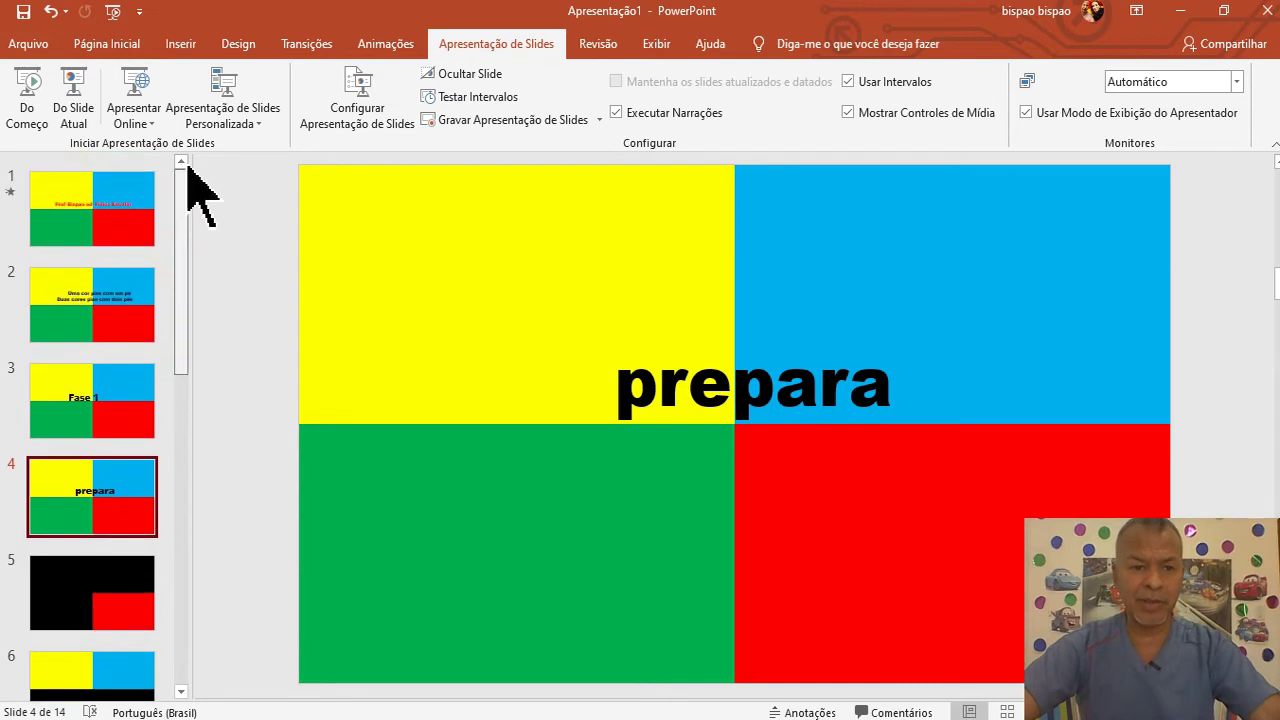
click(105, 220)
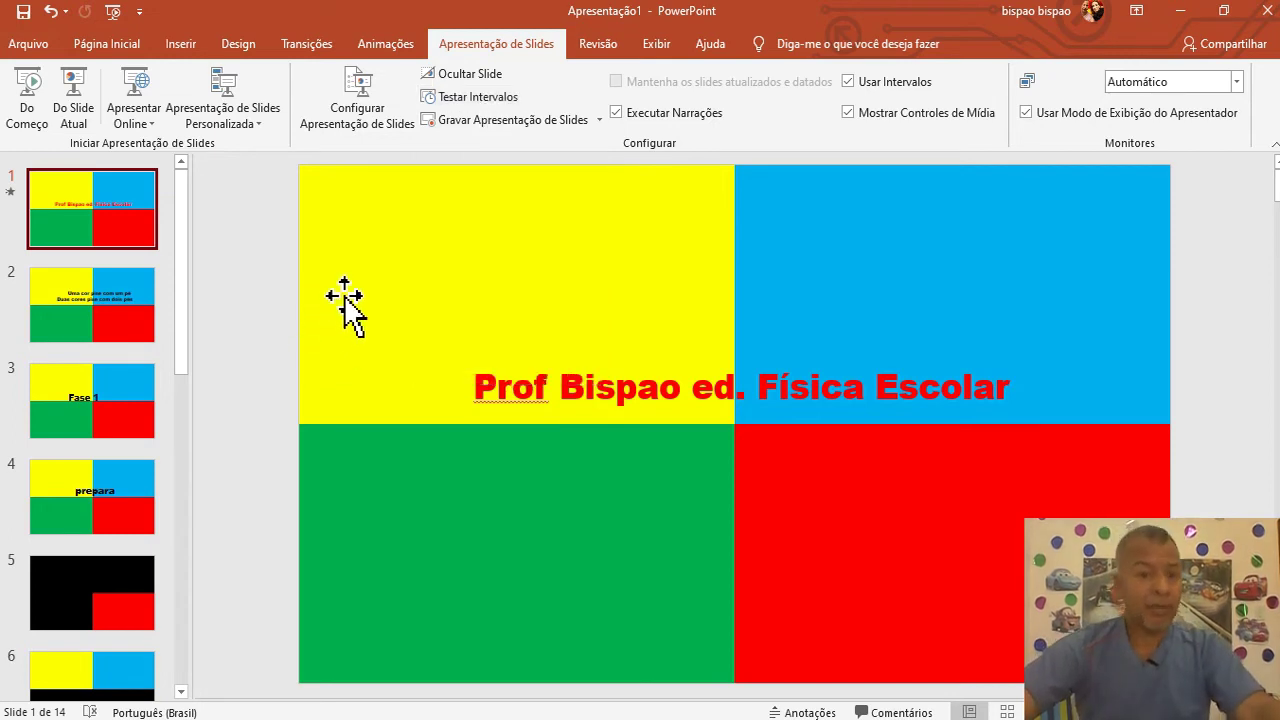
Start Testar Intervalos, pause it, then resume and advance to the instructions slide
click(481, 97)
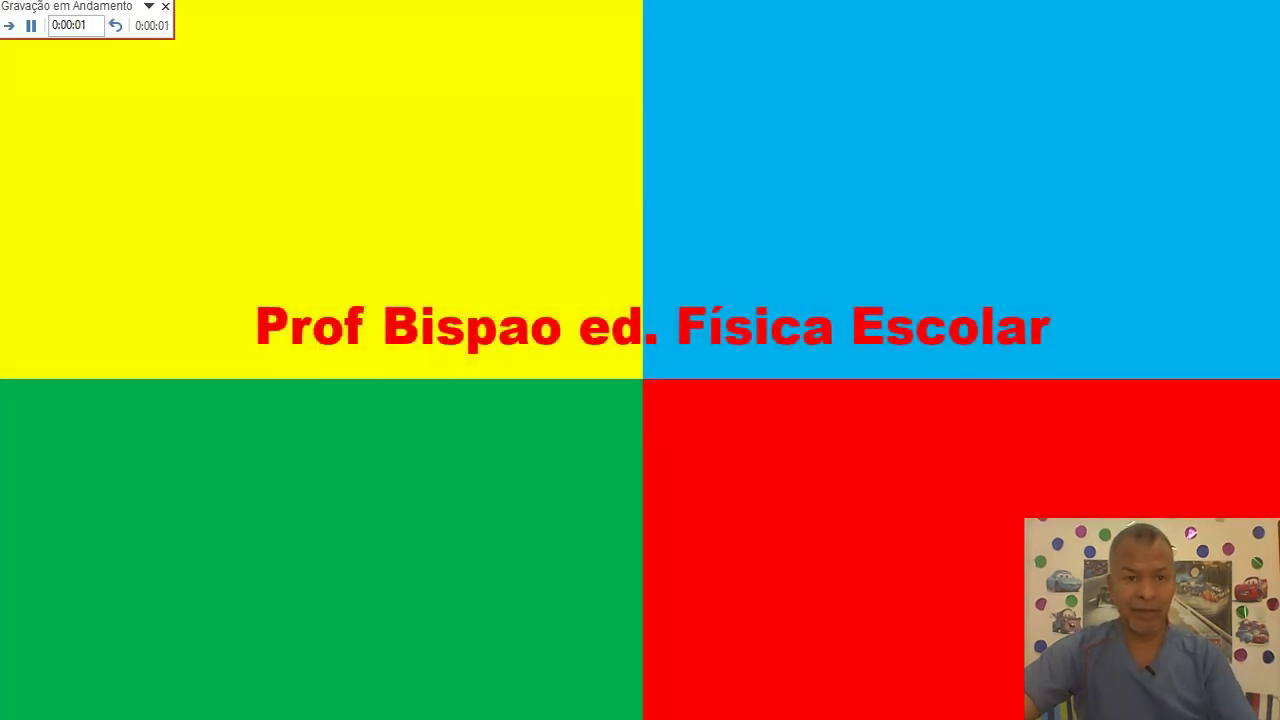
click(32, 30)
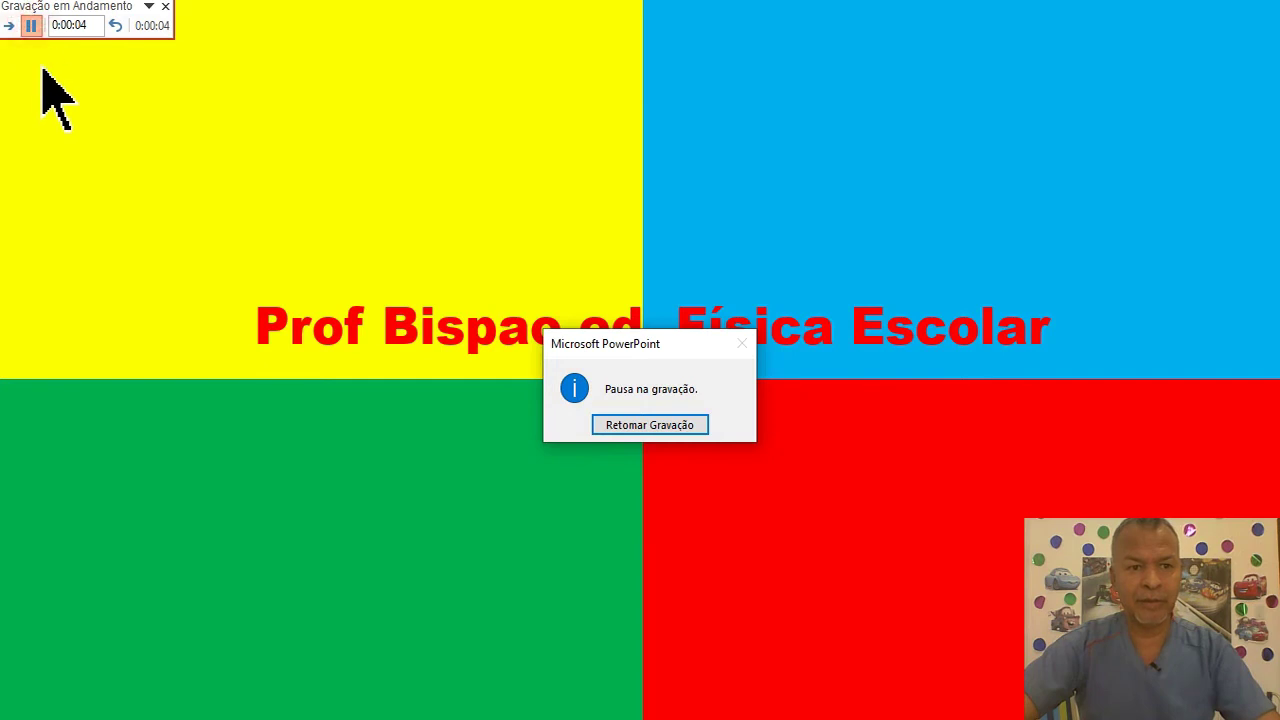
key(Return)
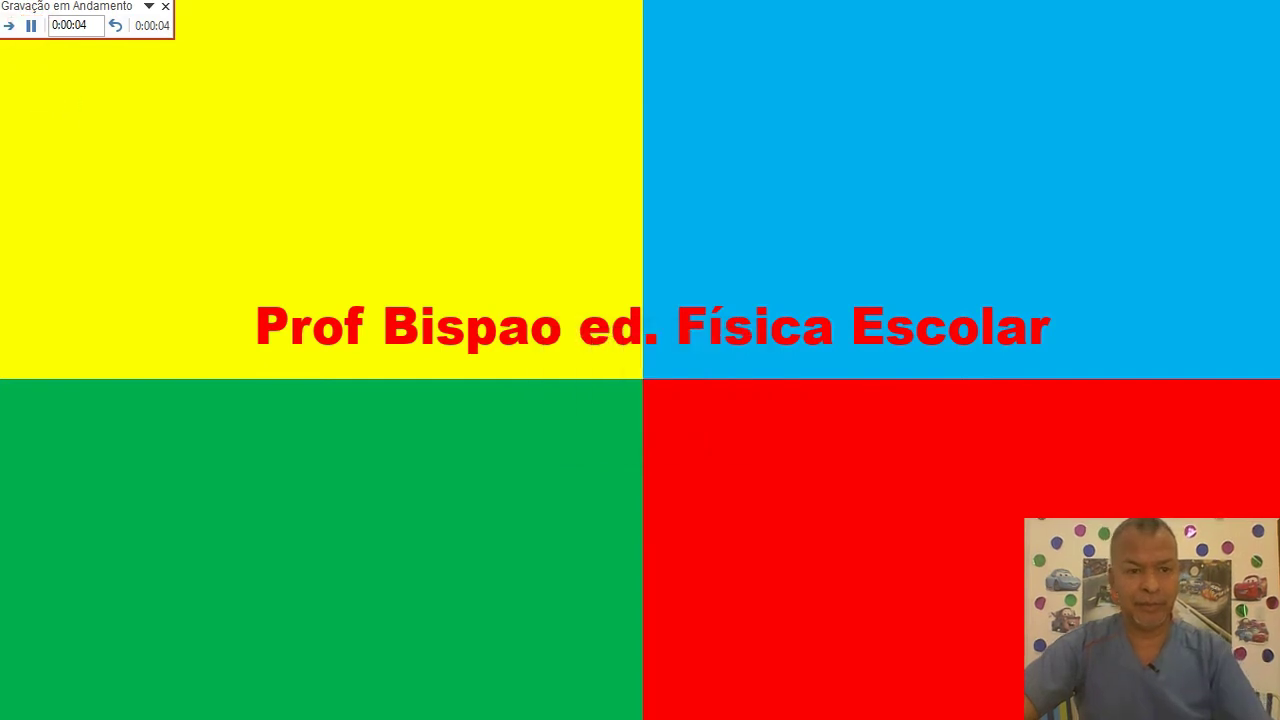
click(10, 27)
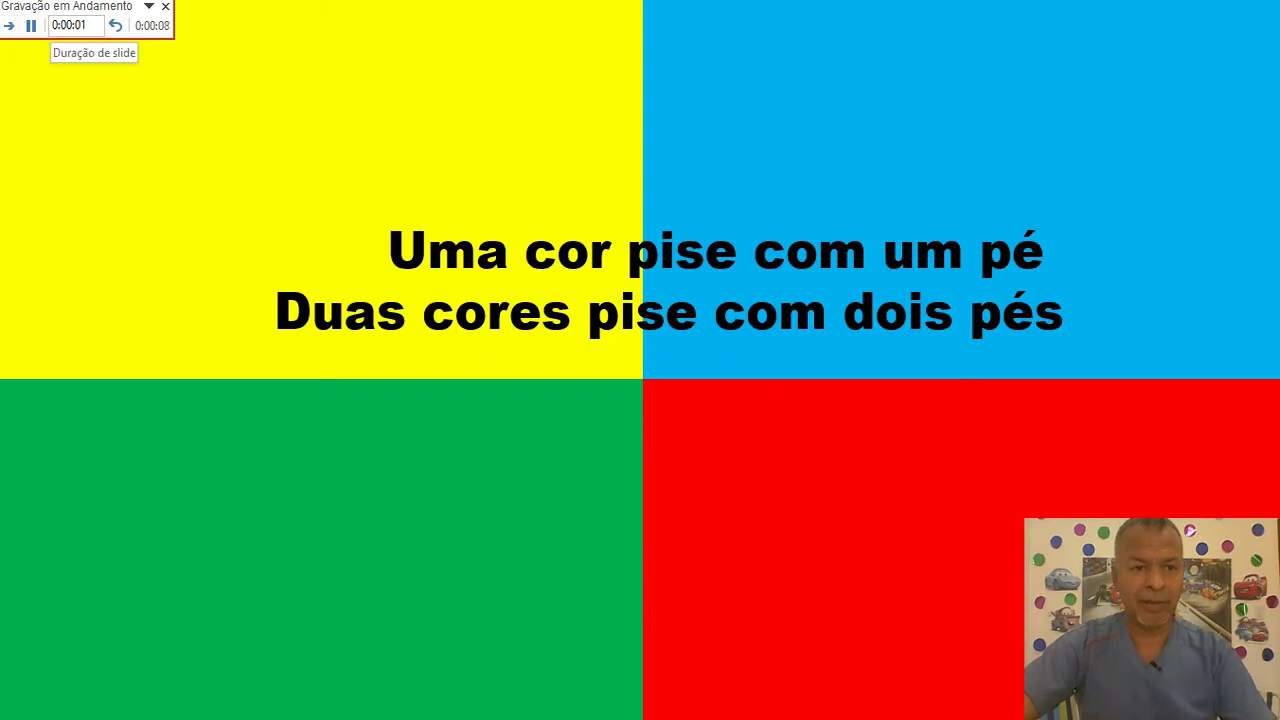
Time each slide from Fase 1 through Fase 2 to the final 'Parabéns você venceu' slide
click(10, 27)
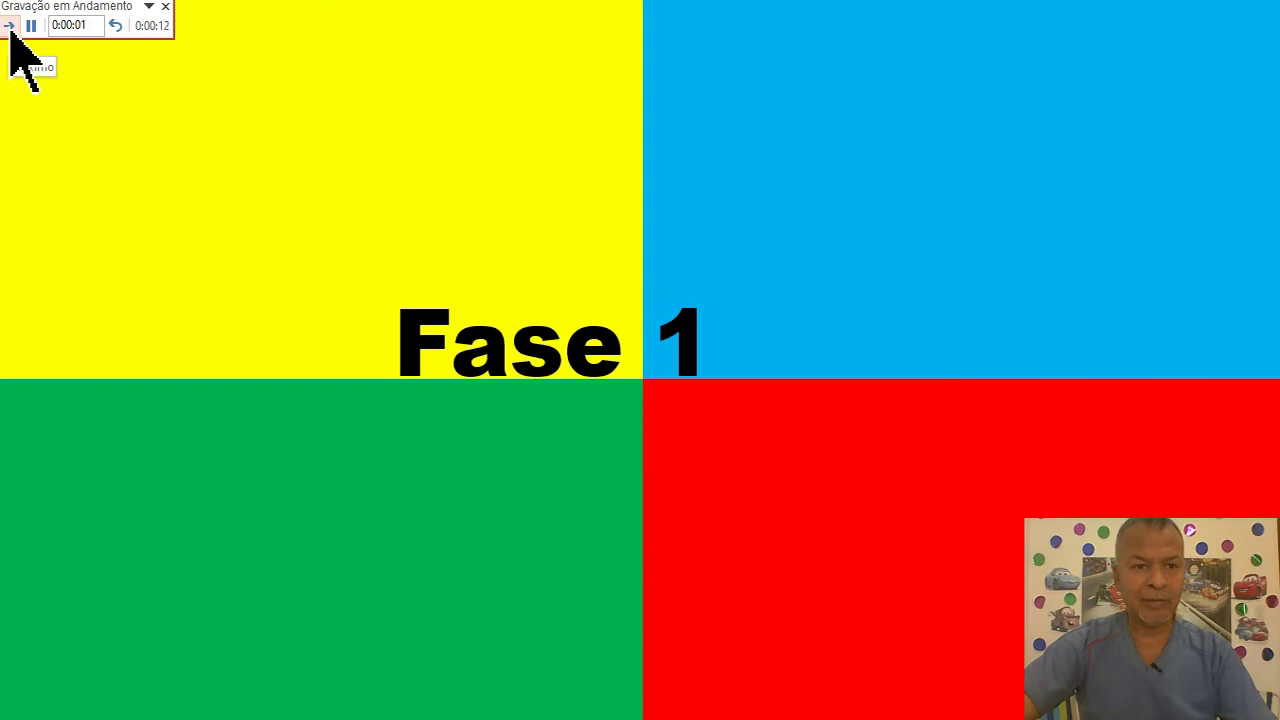
click(10, 27)
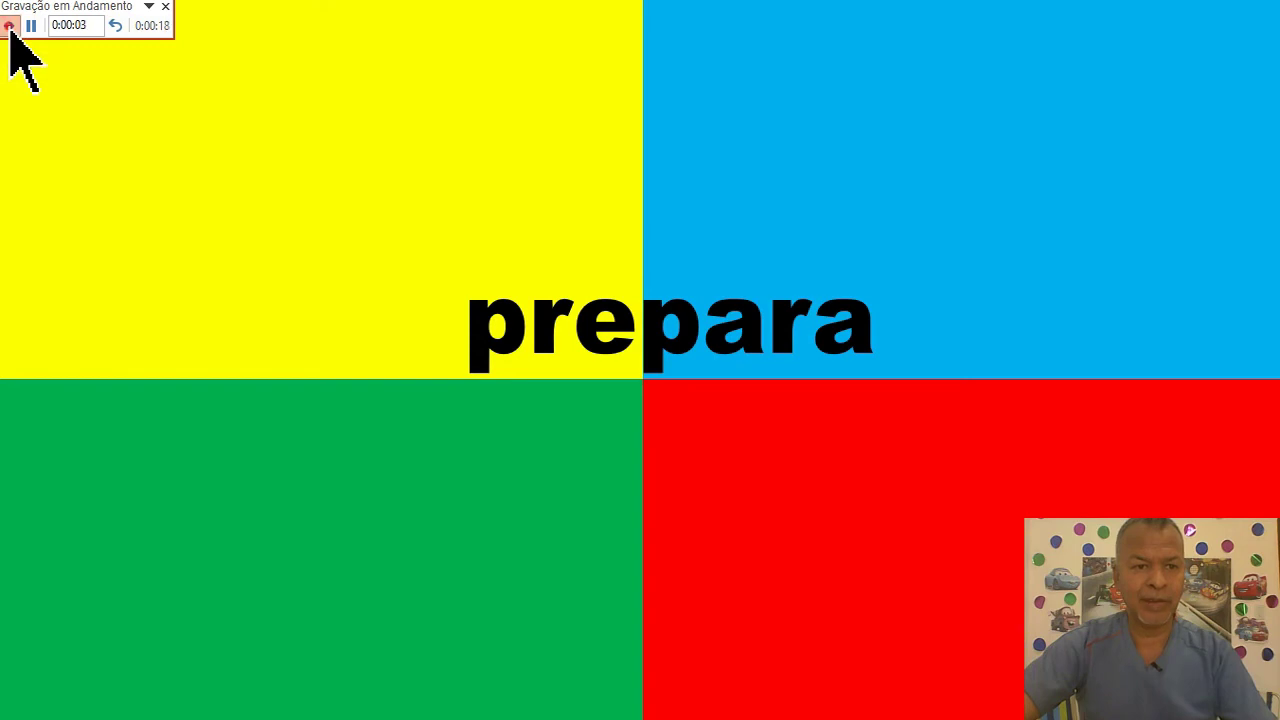
click(10, 27)
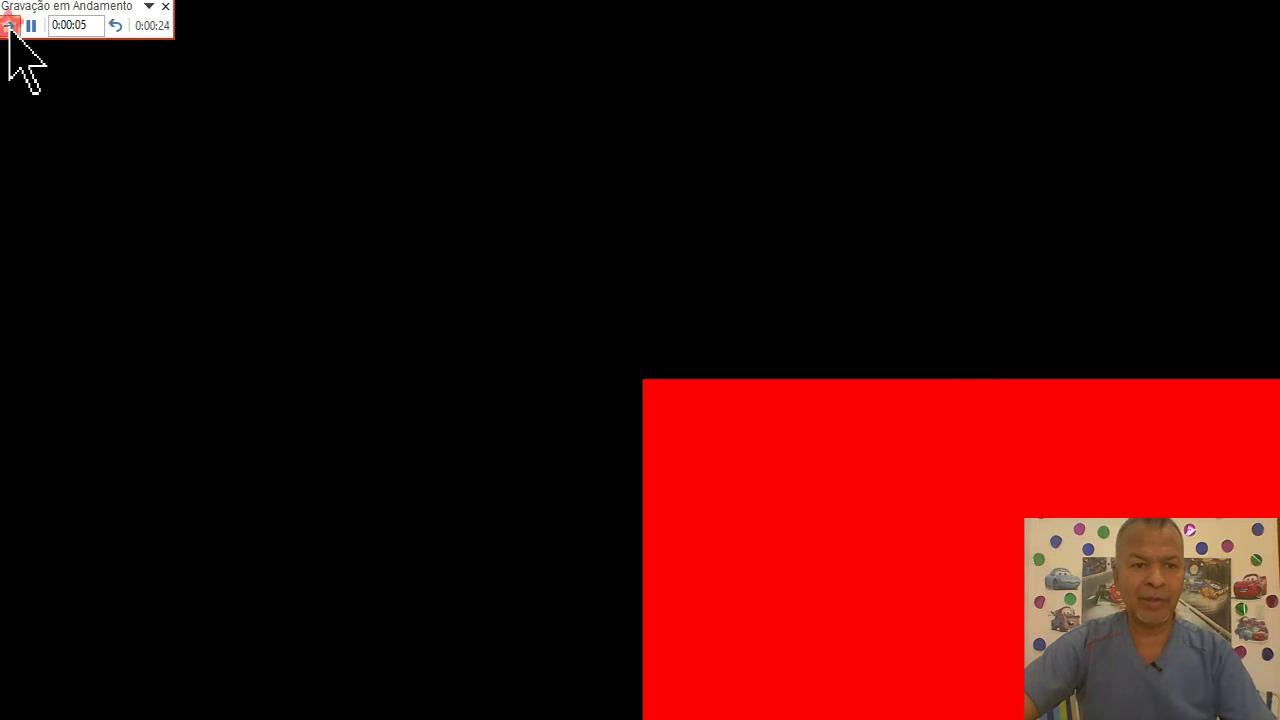
click(9, 27)
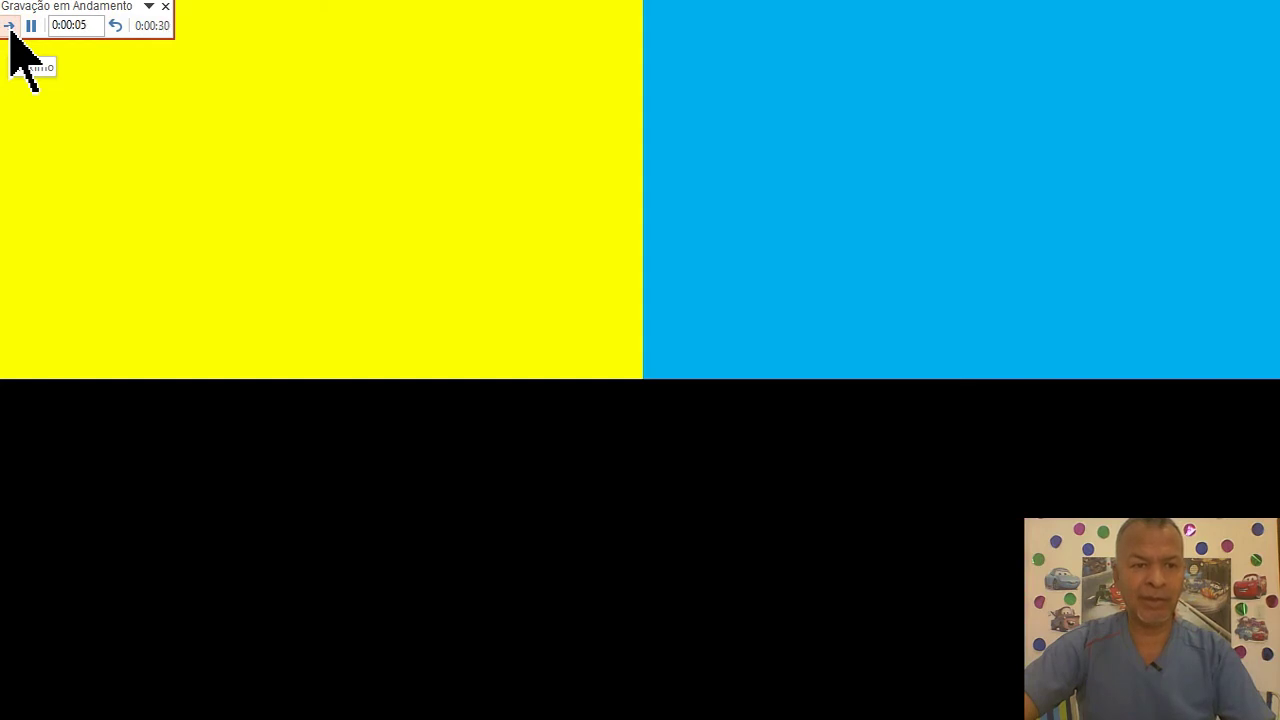
click(9, 27)
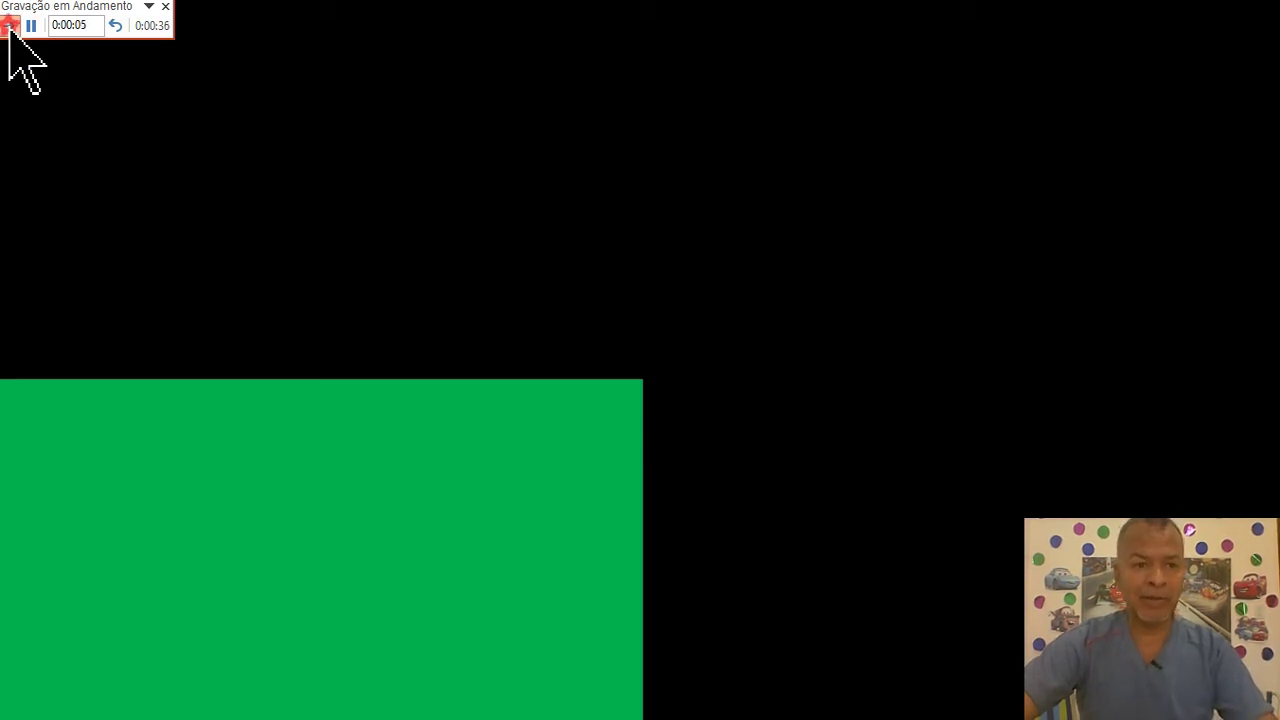
click(9, 27)
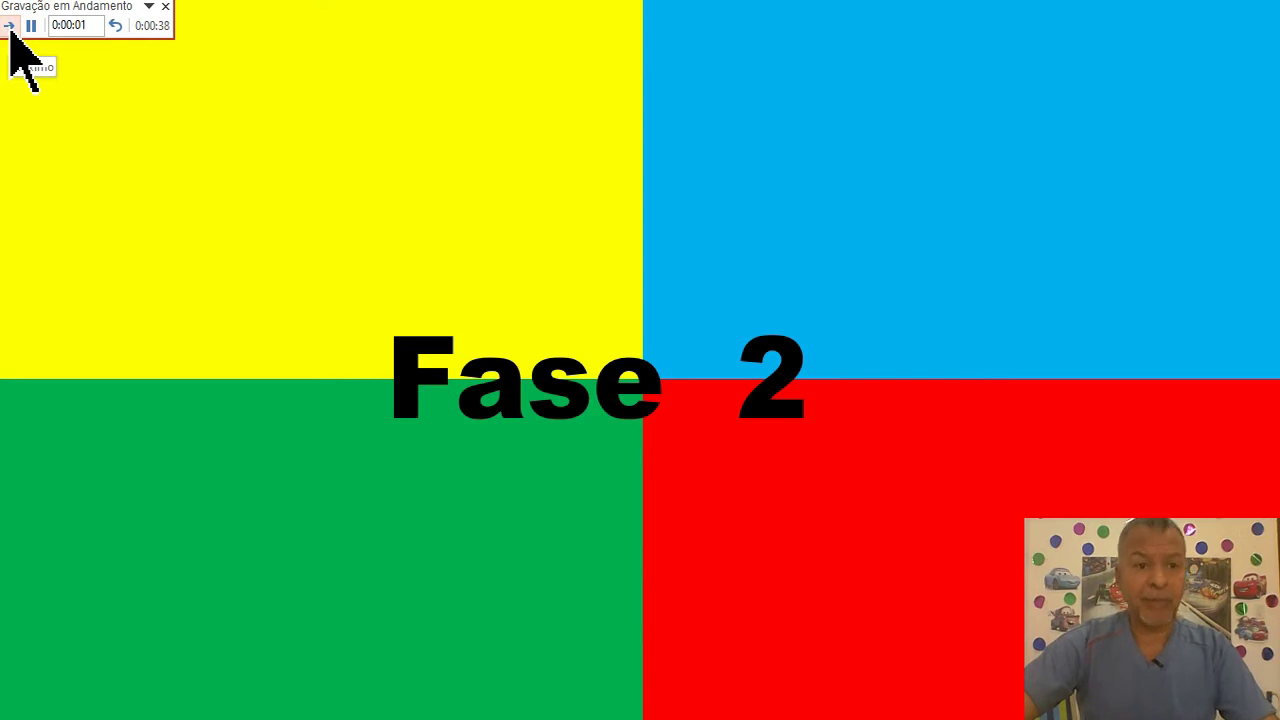
click(9, 27)
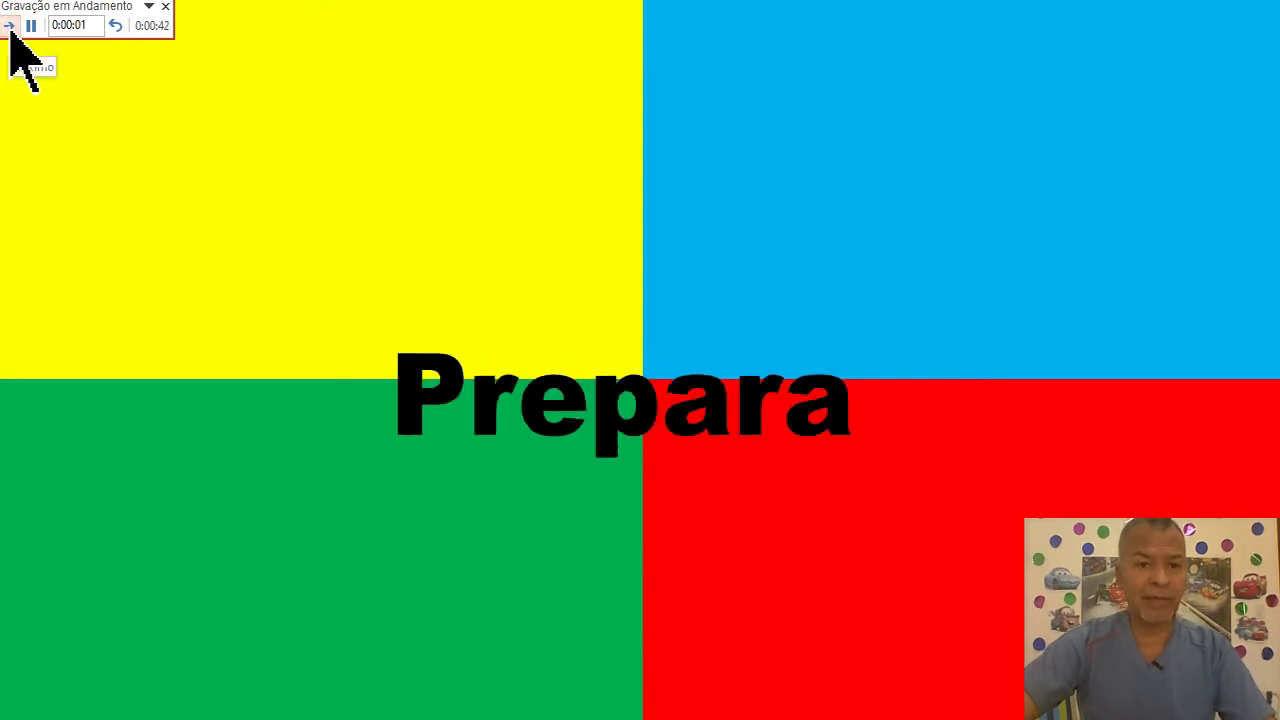
click(9, 27)
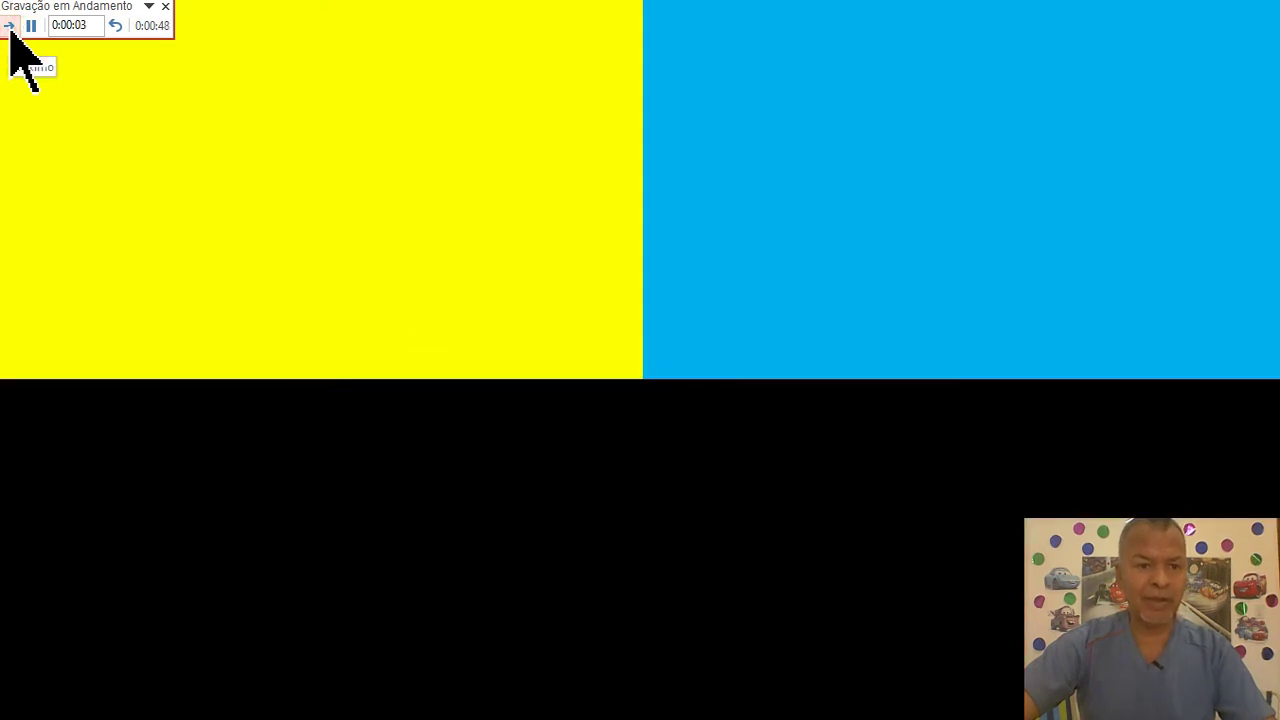
click(9, 27)
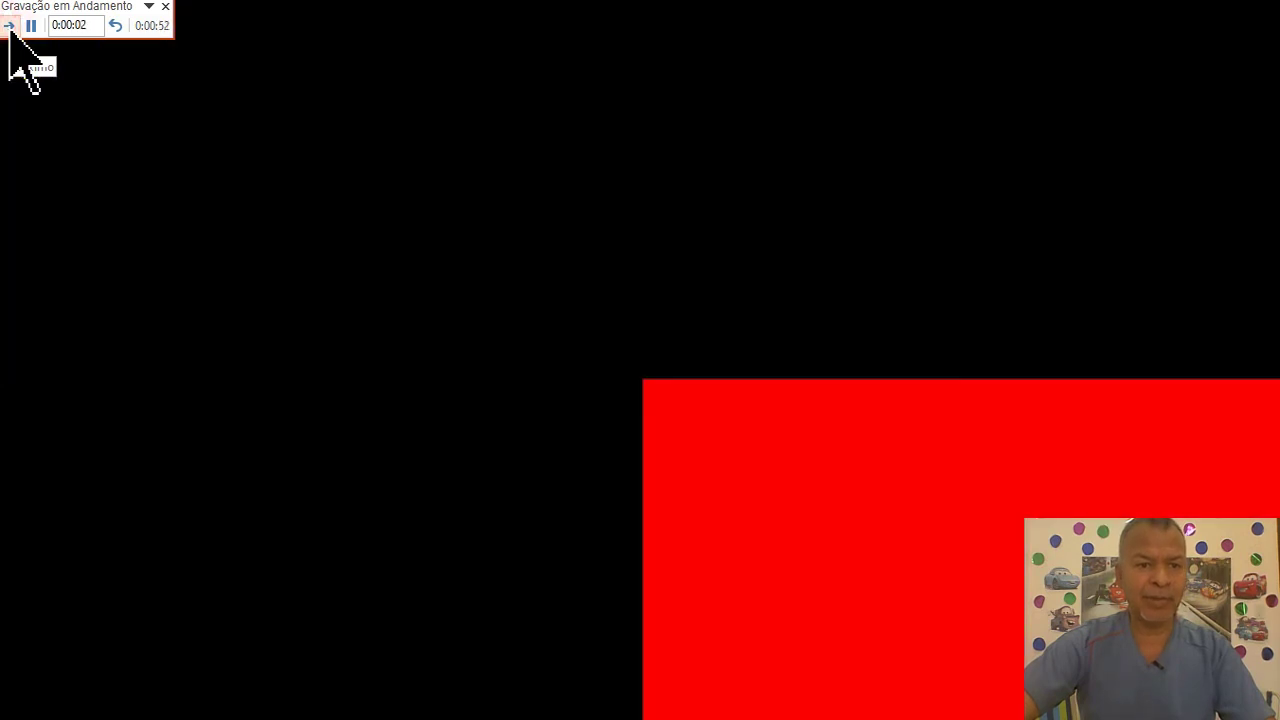
click(9, 27)
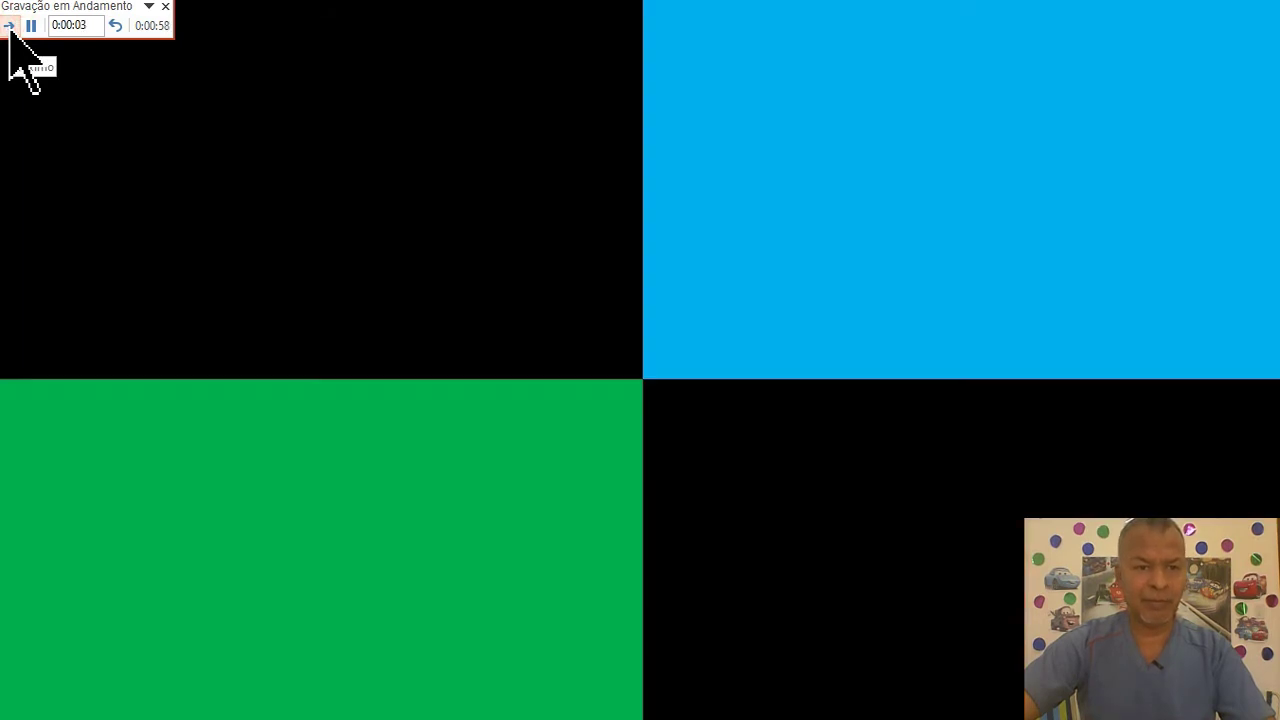
click(9, 27)
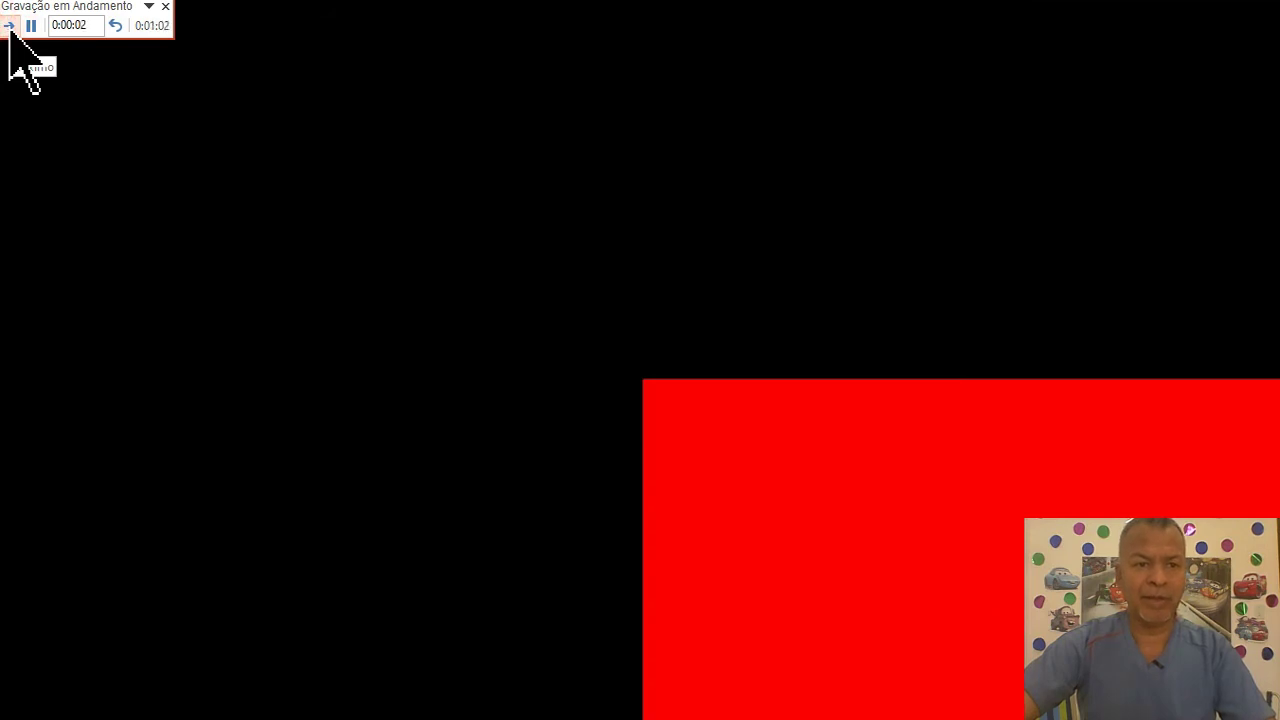
click(9, 27)
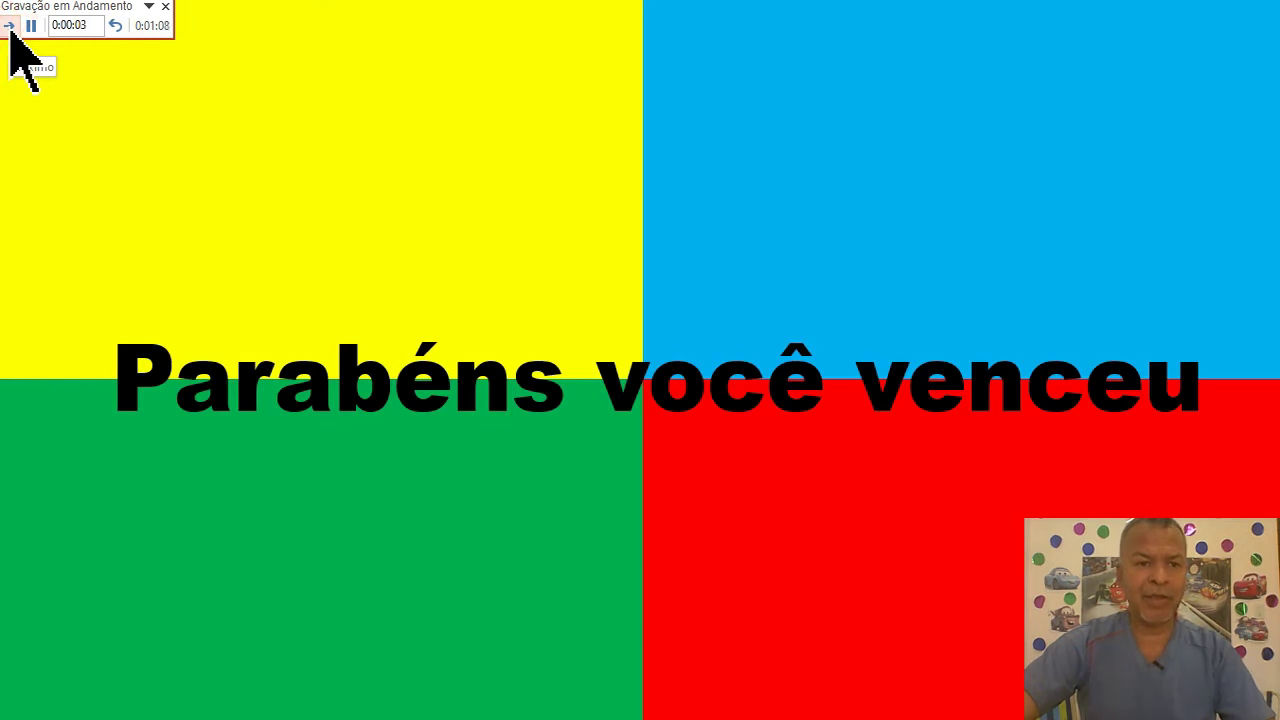
End the rehearsal and keep the new slide timings totalling 0:01:11
click(10, 27)
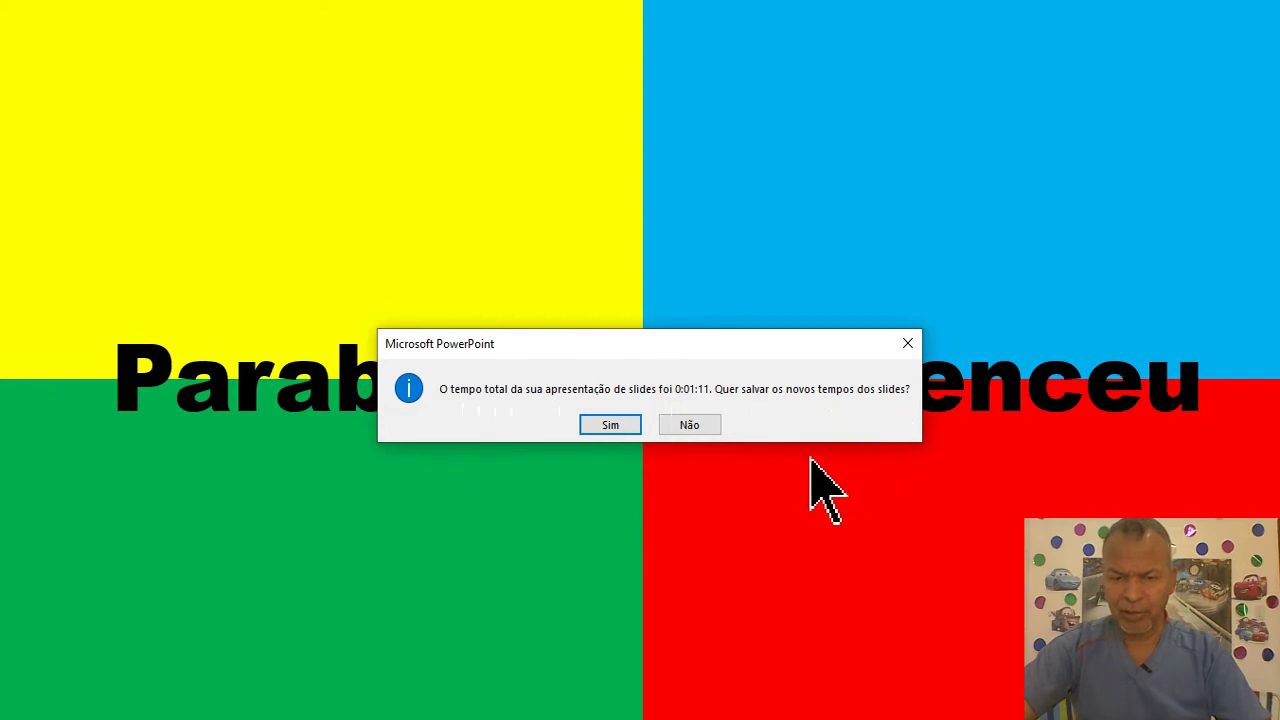
click(606, 425)
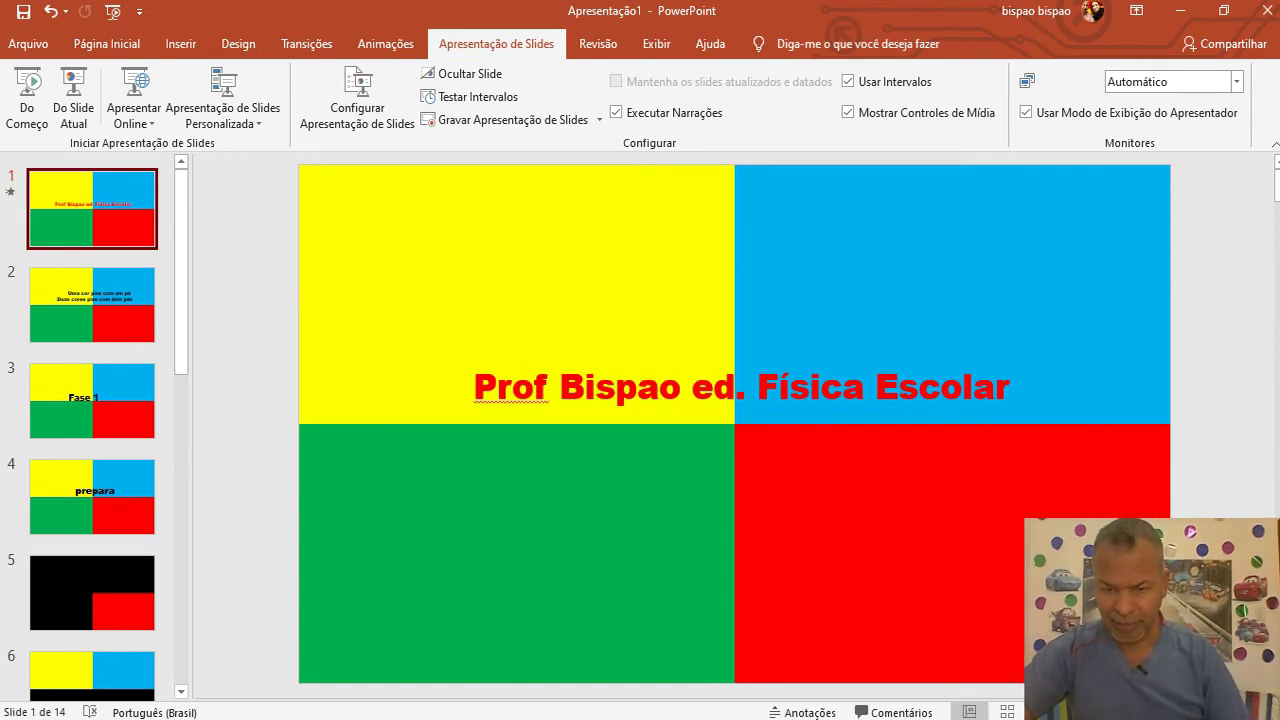
Play the slideshow from the title slide through the colour slides, then exit to editing
key(F5)
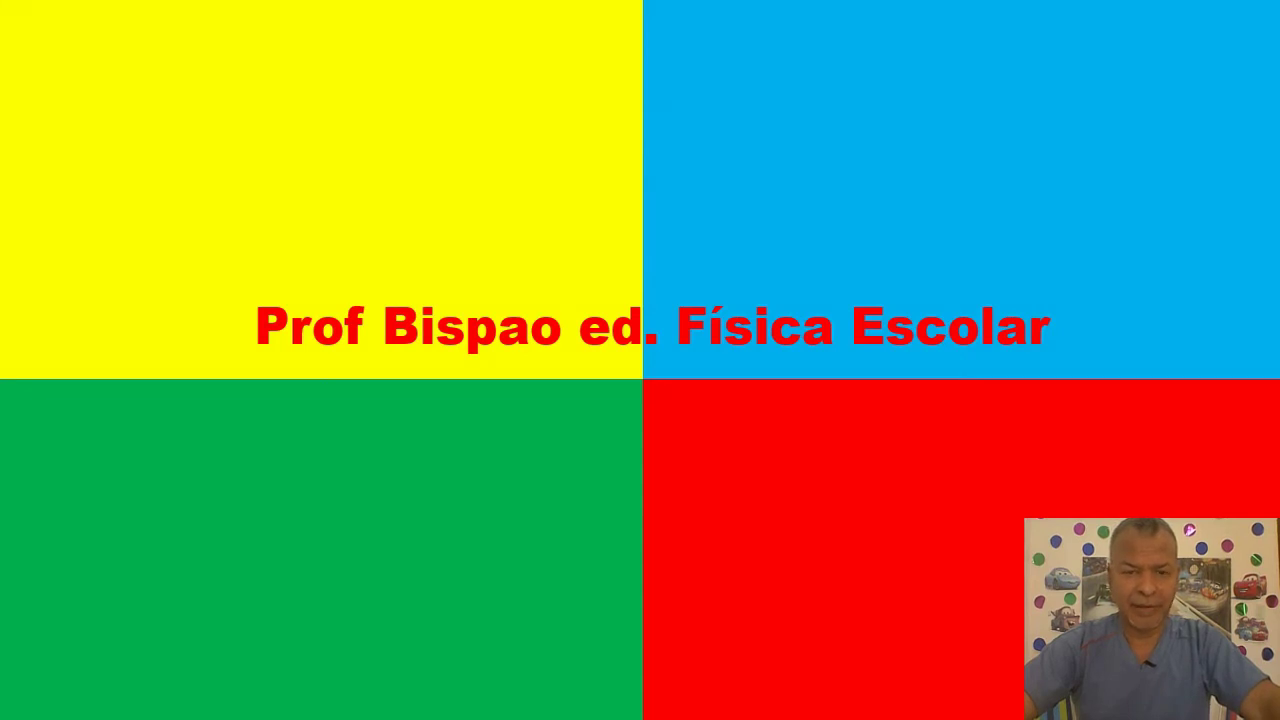
key(Right)
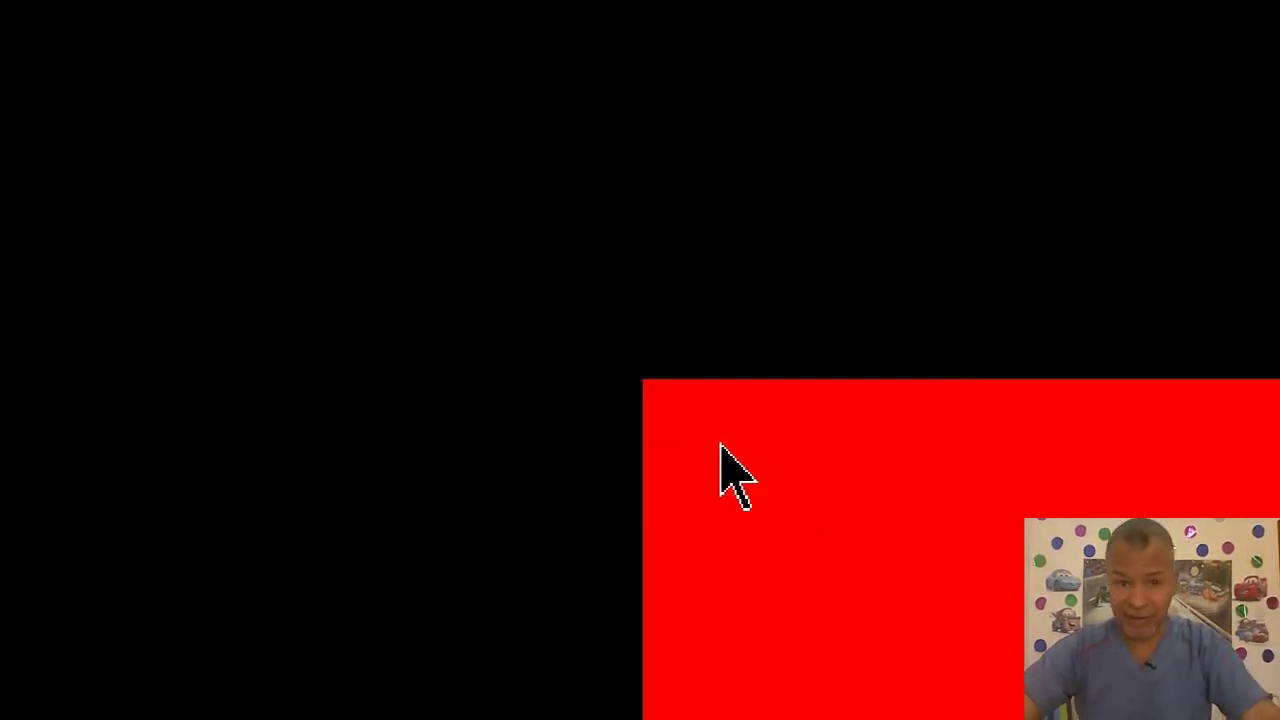
key(Right)
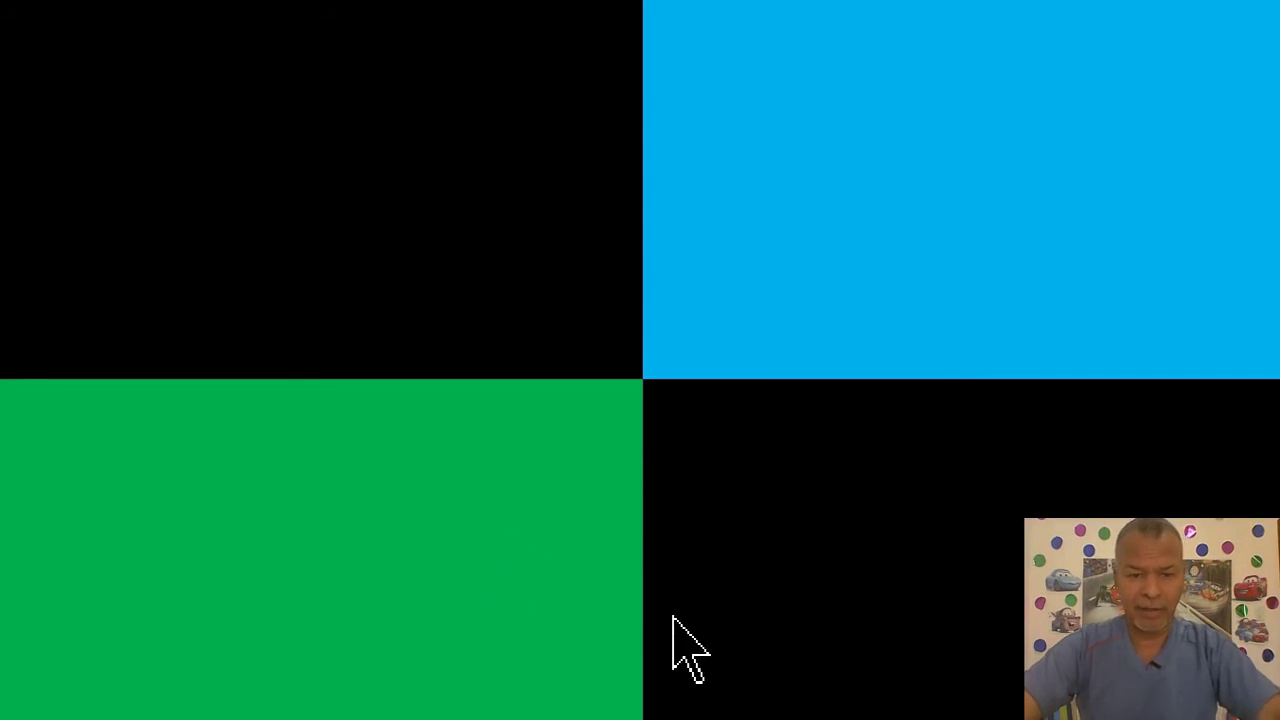
key(Escape)
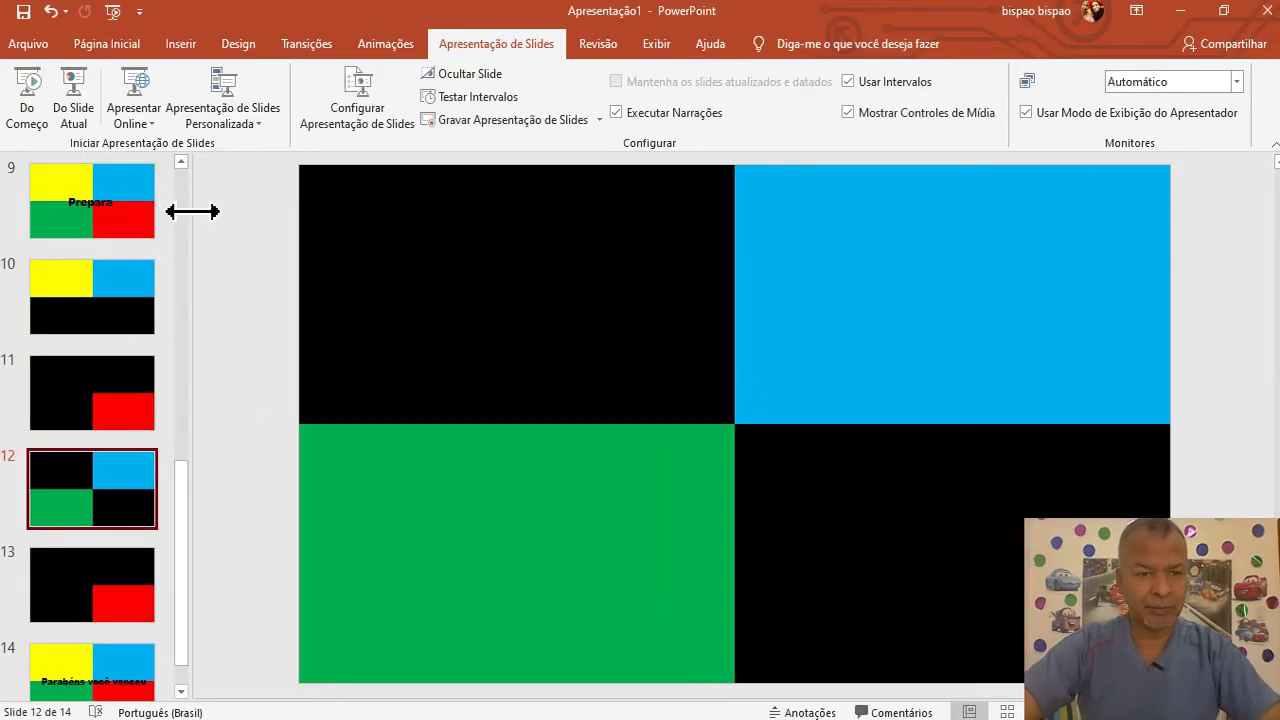
Select the title slide and show its Transformar transition, auto-advancing after 00:06,32
drag(180, 485, 172, 257)
click(112, 230)
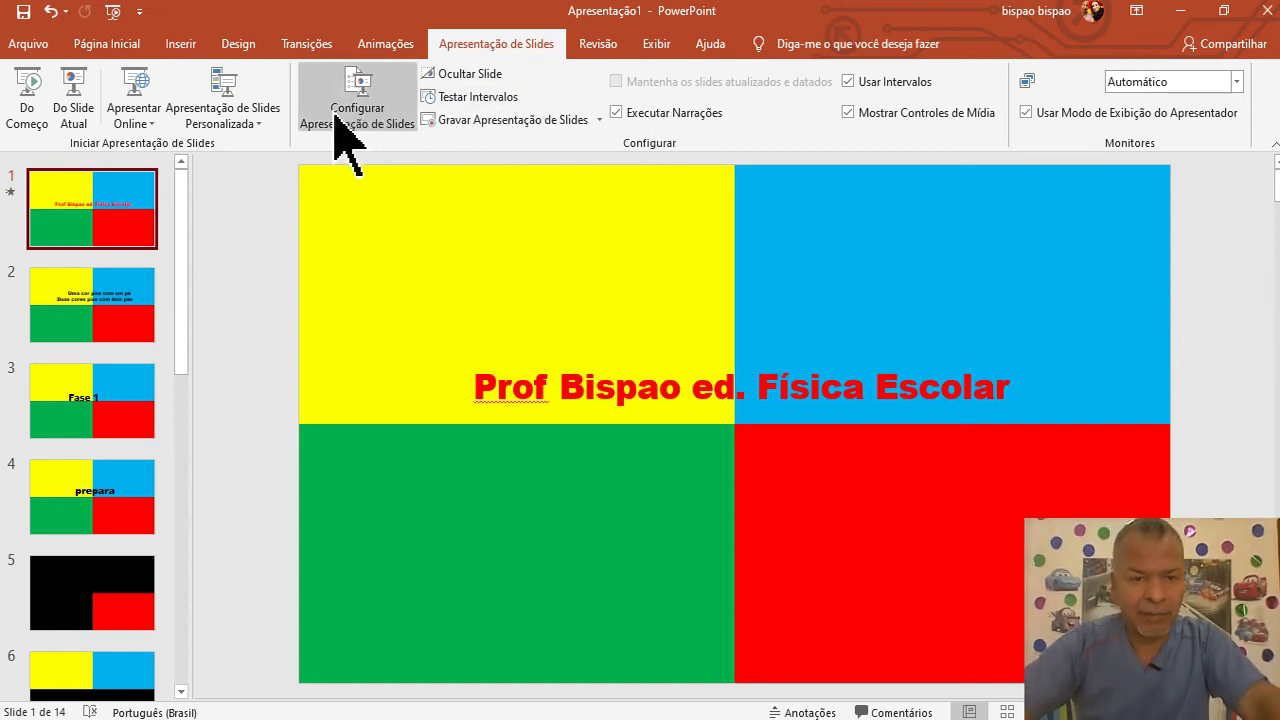
click(302, 48)
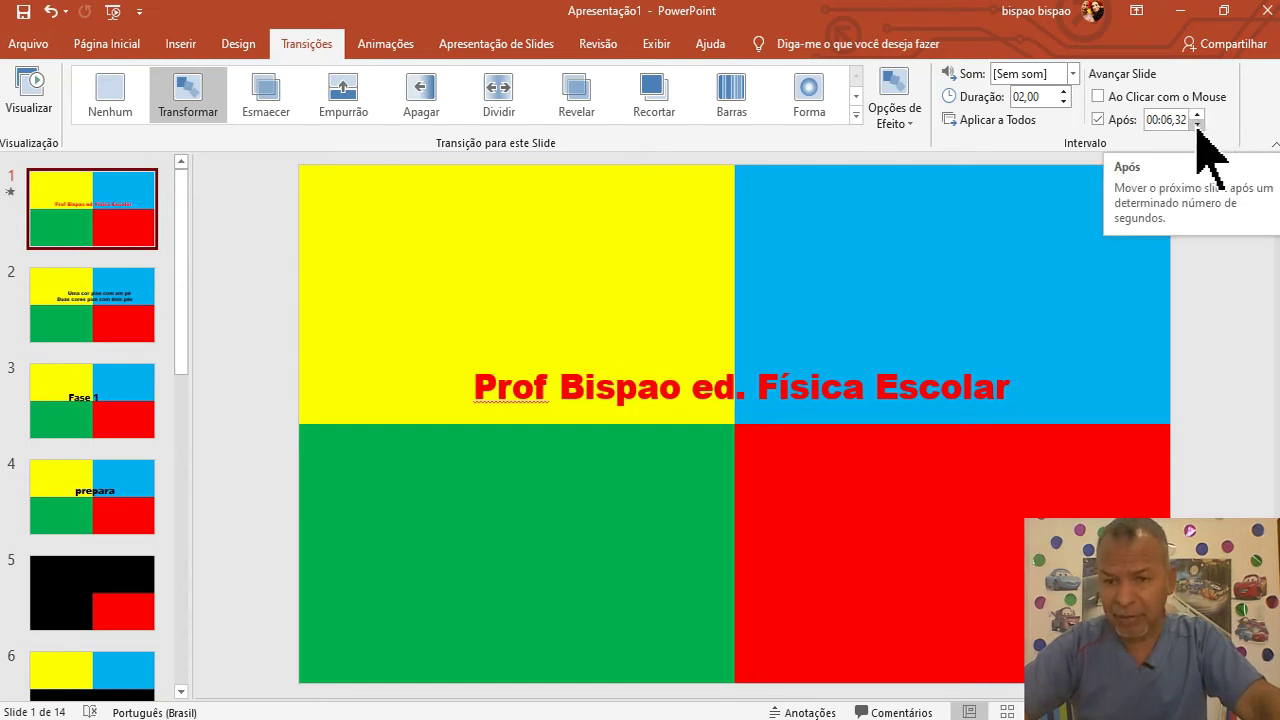
Change the title slide's Após auto-advance time to 00:03,00
click(1197, 123)
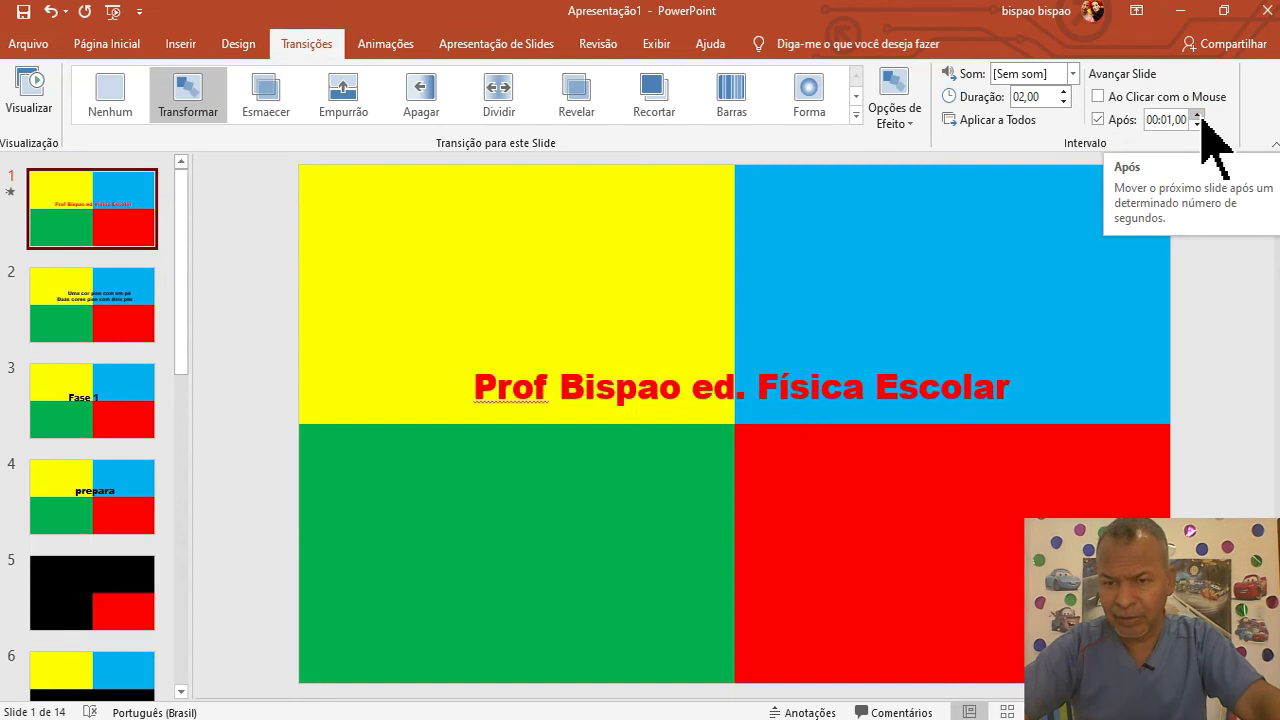
click(1197, 114)
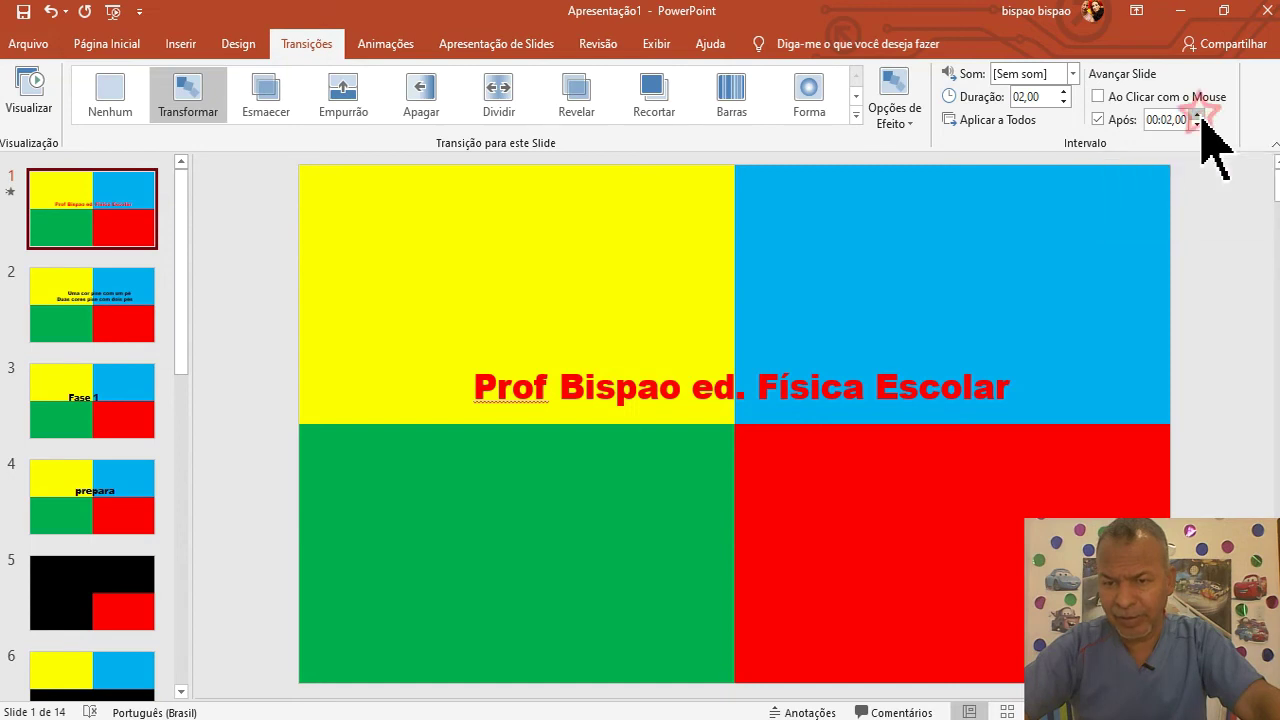
click(1197, 114)
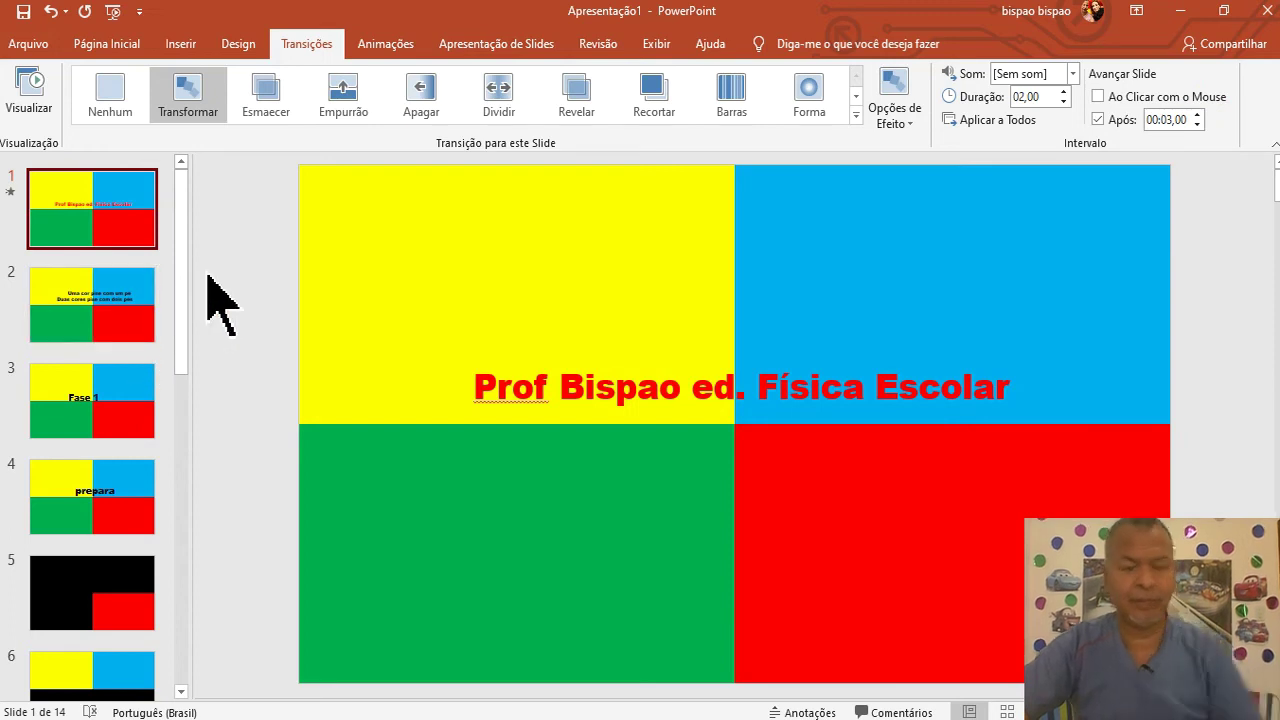
click(211, 238)
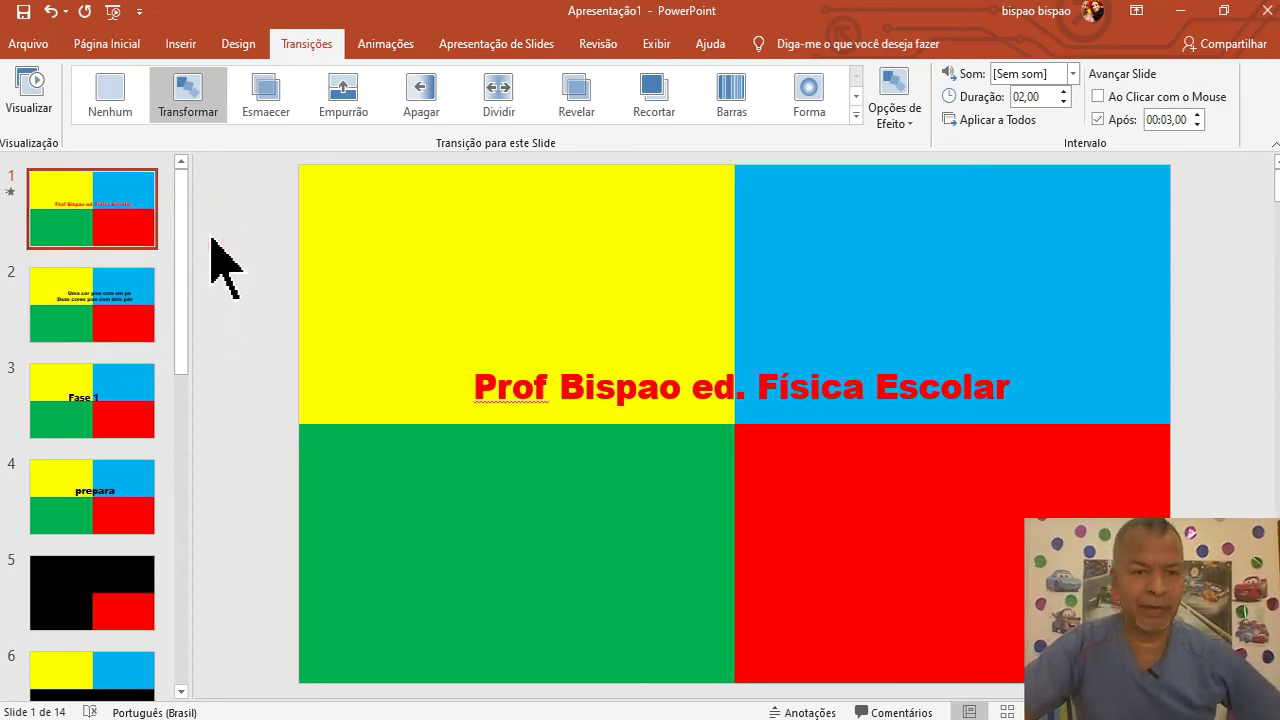
click(478, 45)
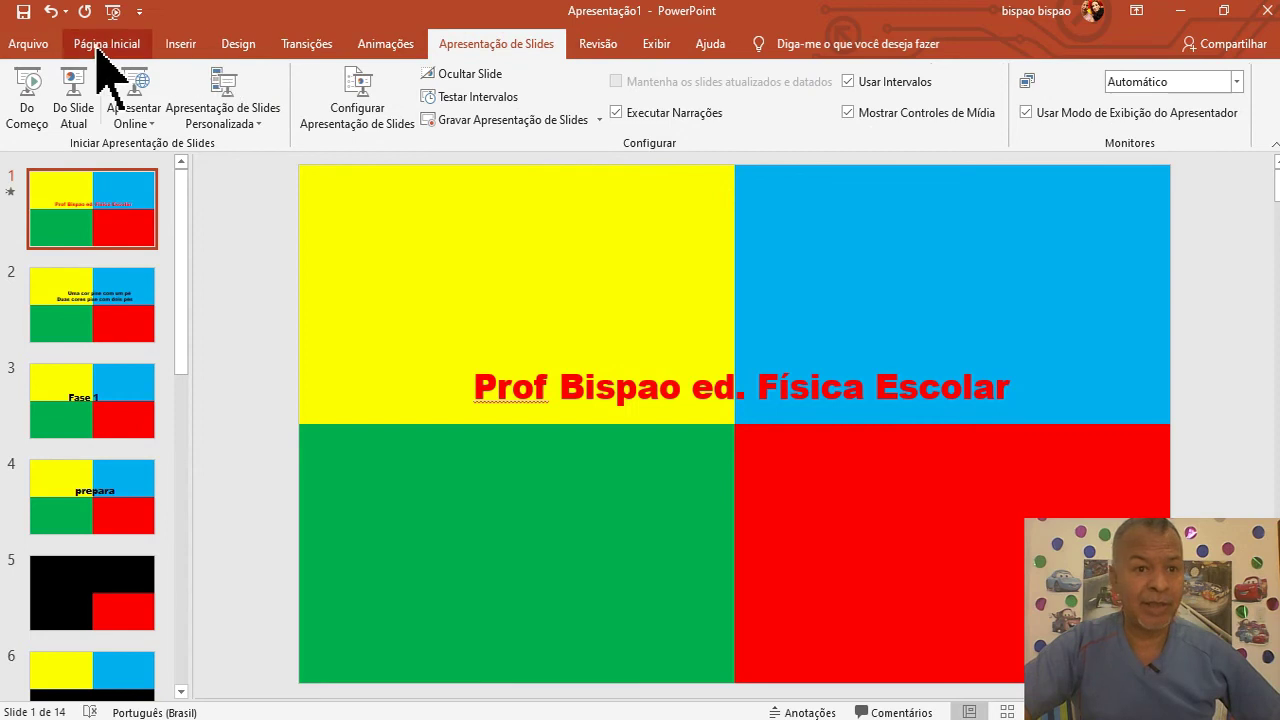
click(178, 46)
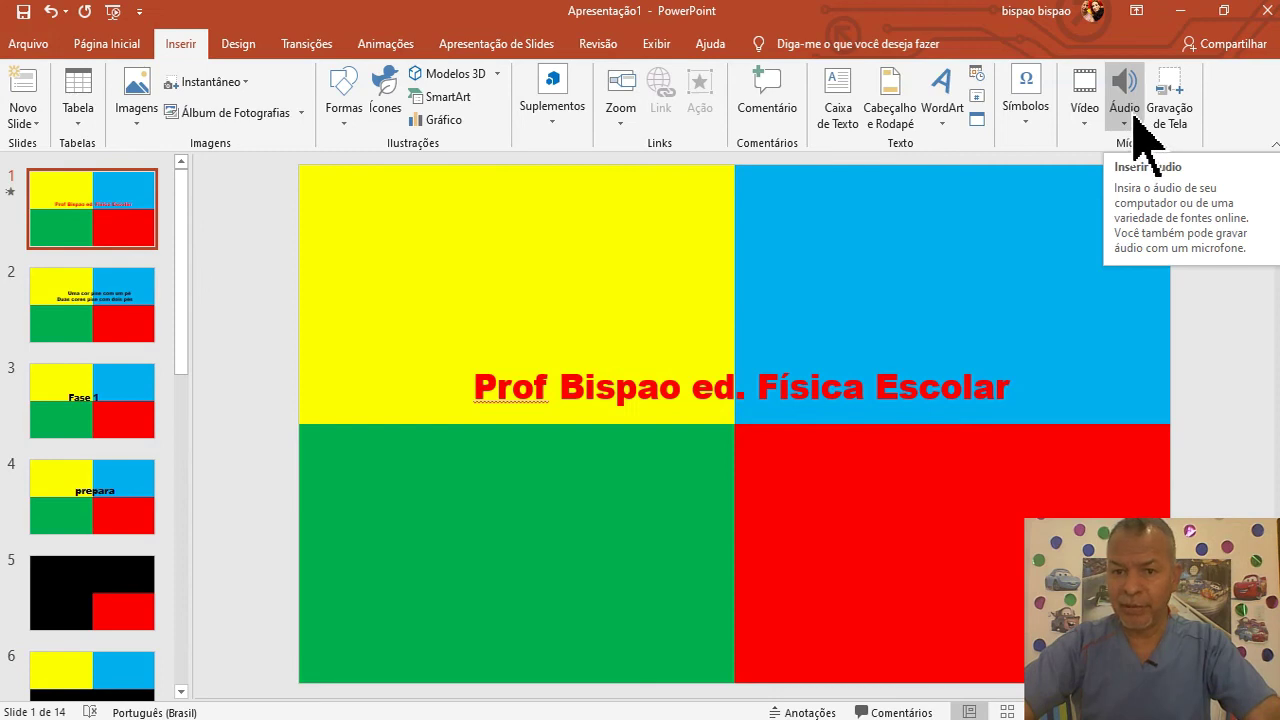
Insert the Carefree track from the Musicas para fundo folder onto the title slide
click(1134, 128)
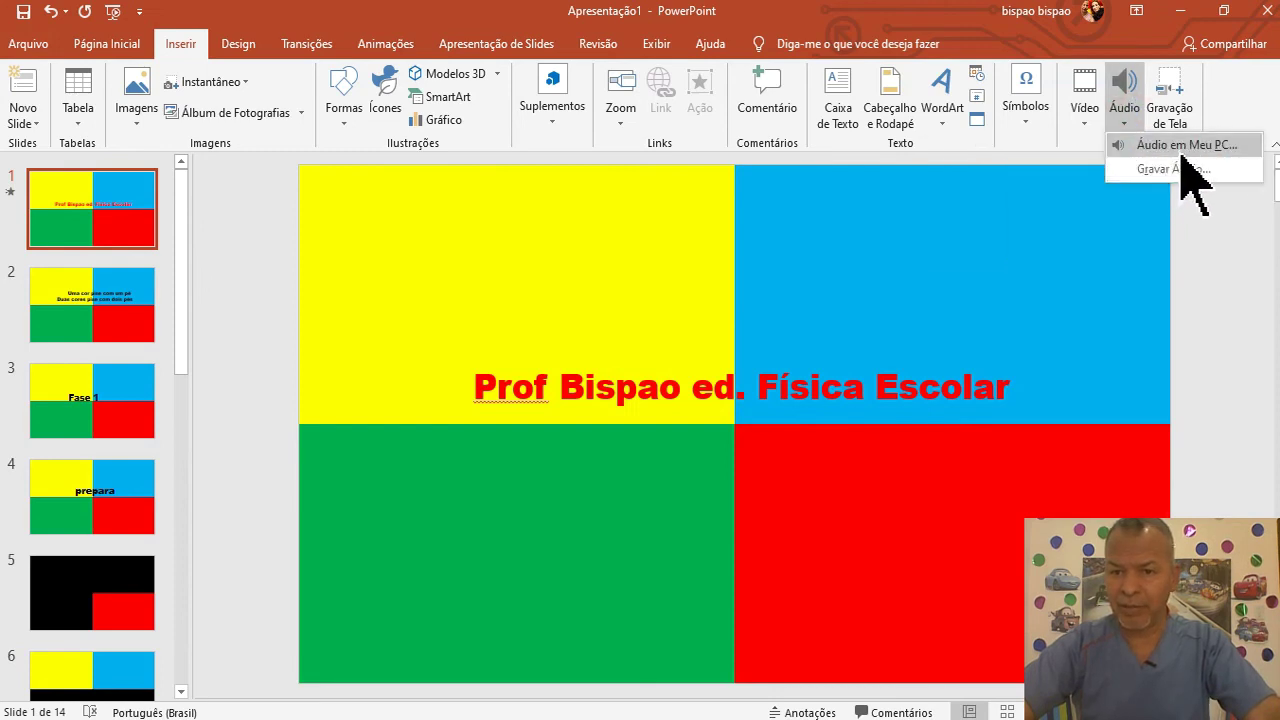
click(1175, 169)
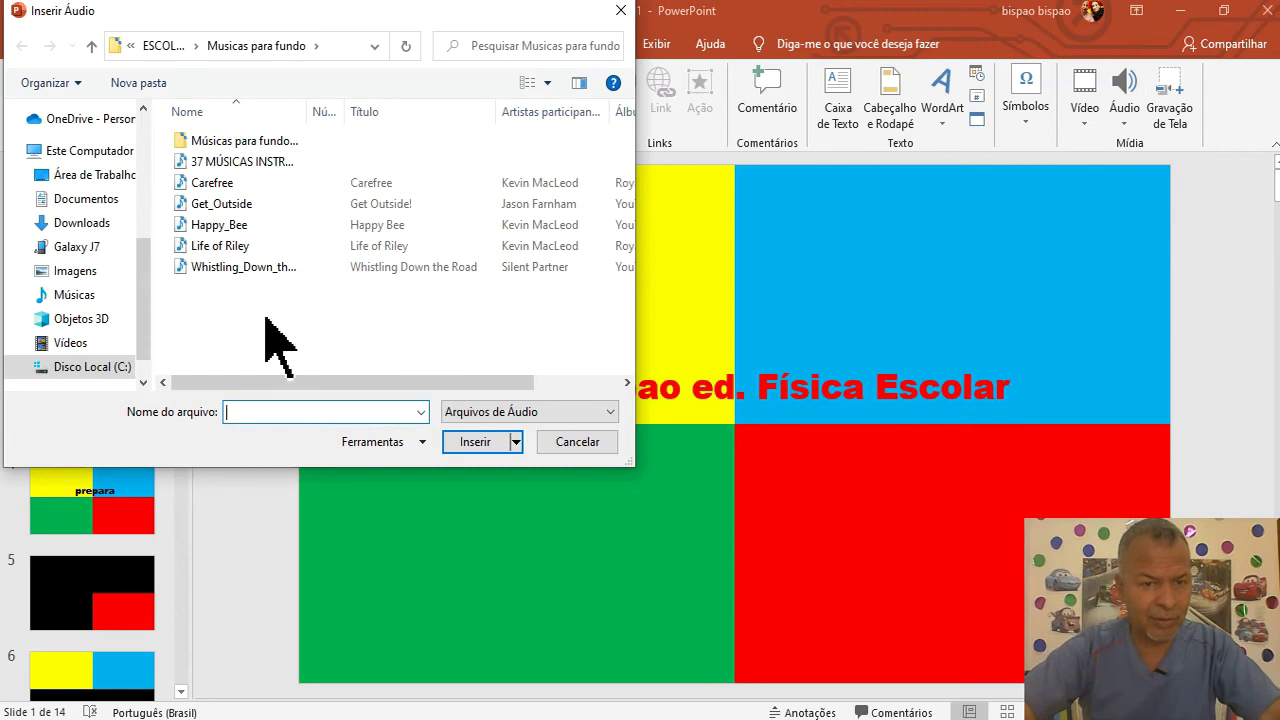
double_click(224, 185)
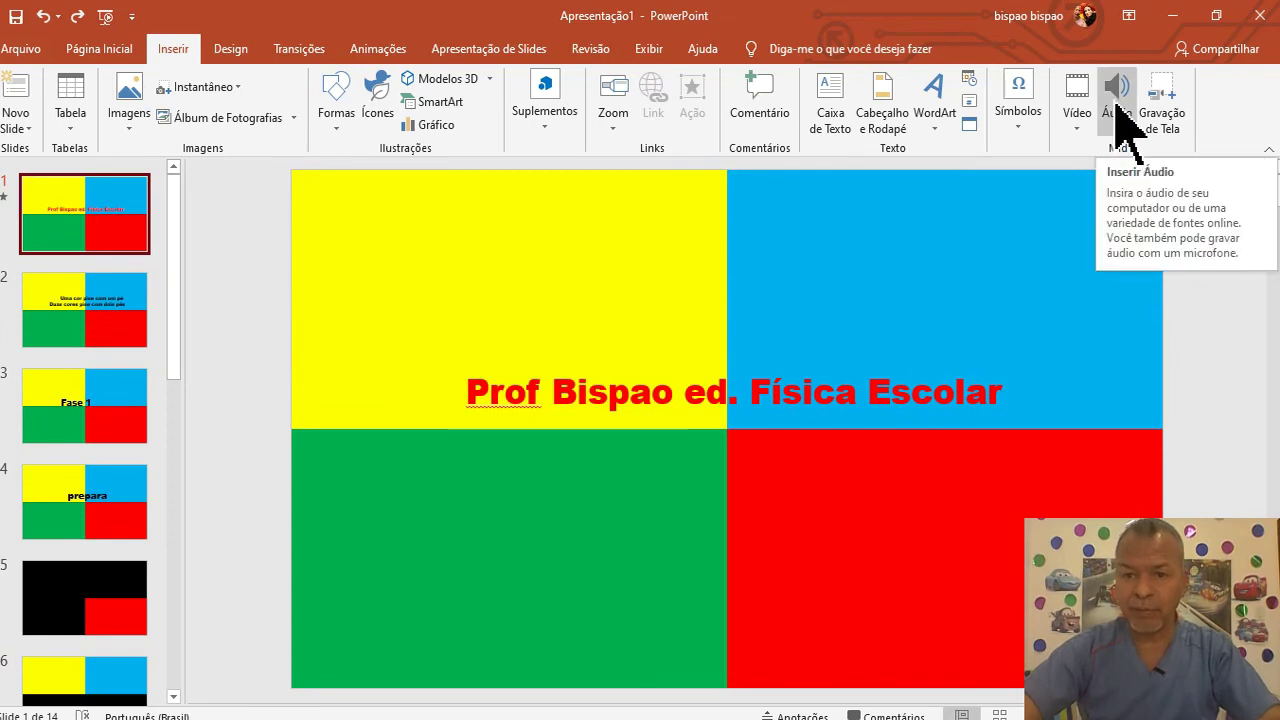
click(1117, 112)
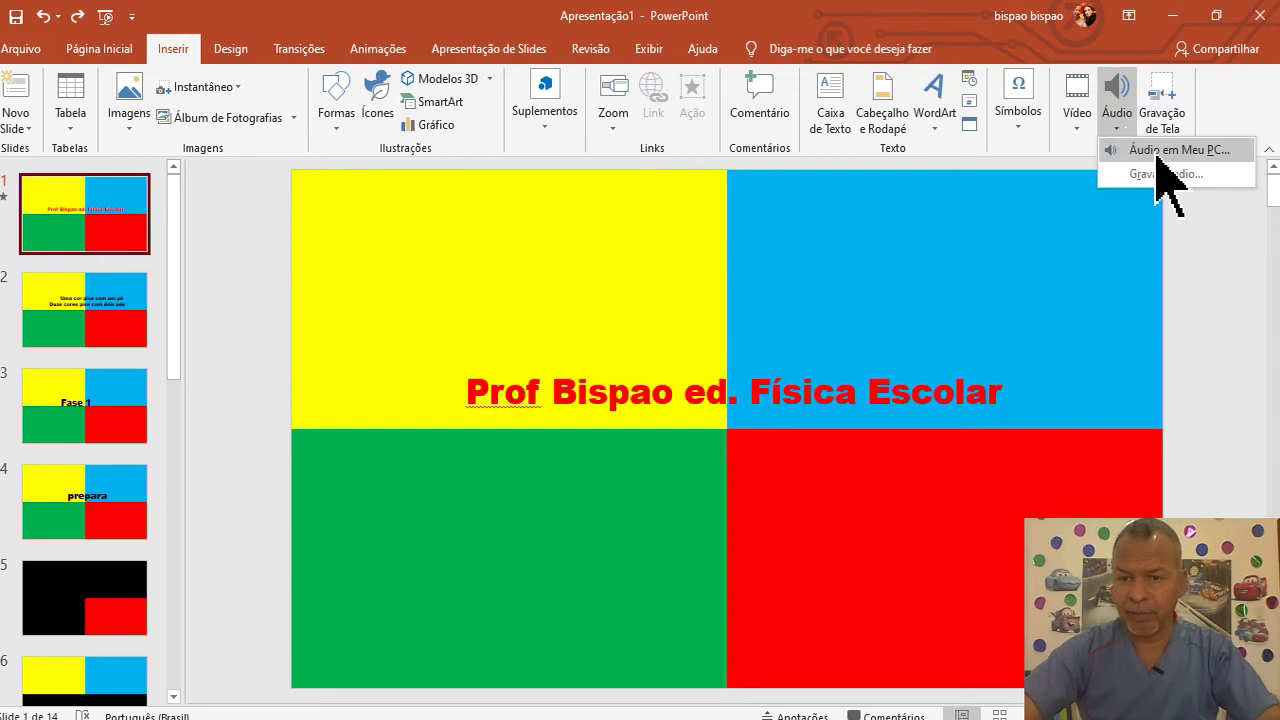
click(1160, 152)
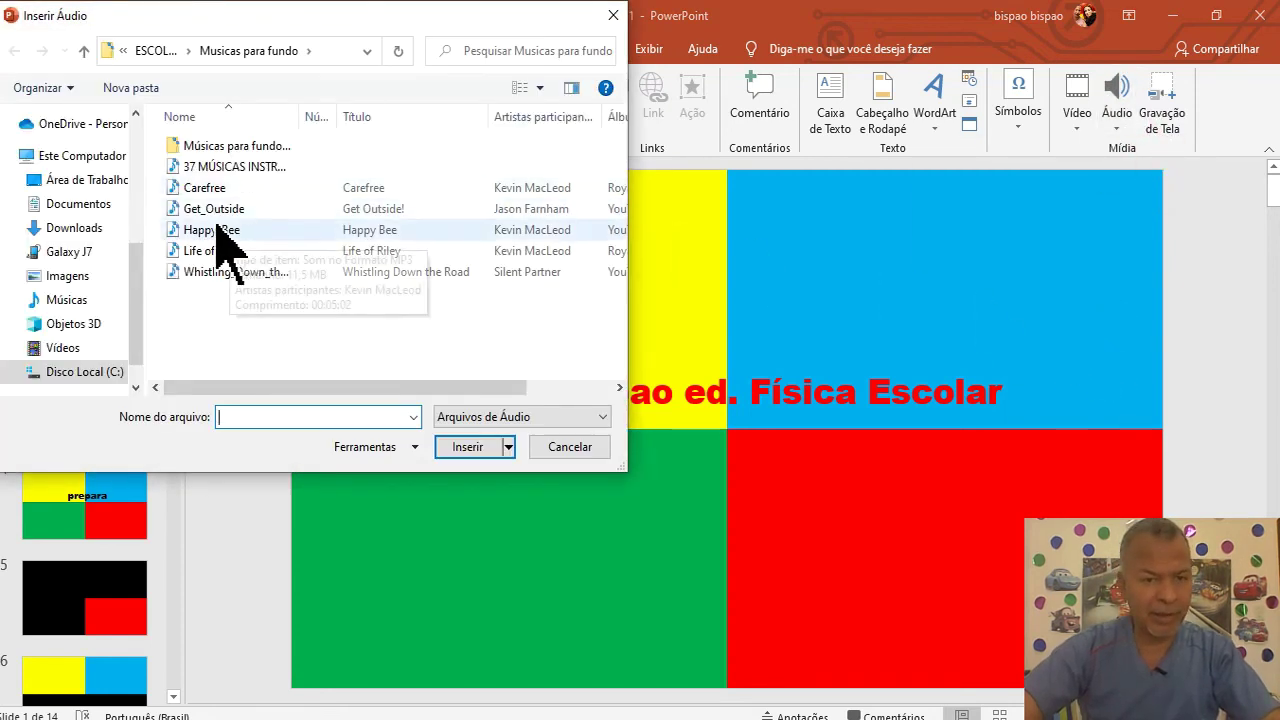
double_click(210, 188)
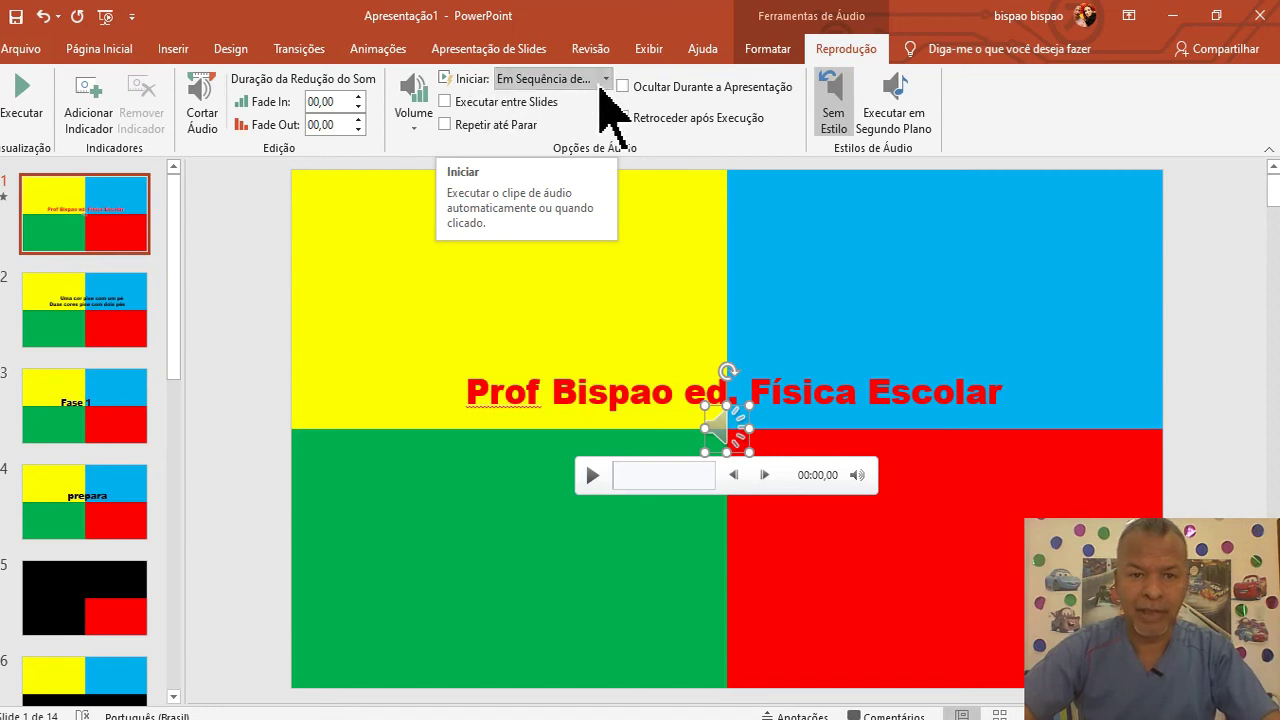
Set the music to start Automaticamente, play across slides and repeat until stopped
click(604, 80)
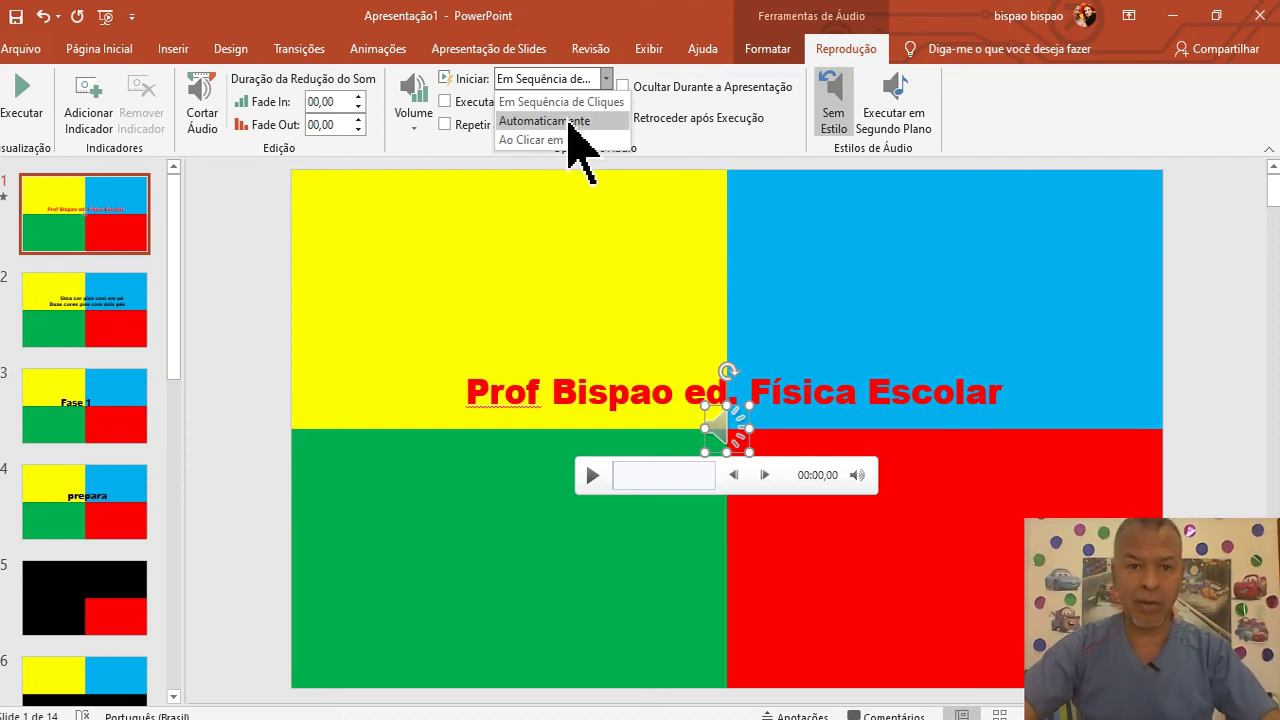
click(569, 121)
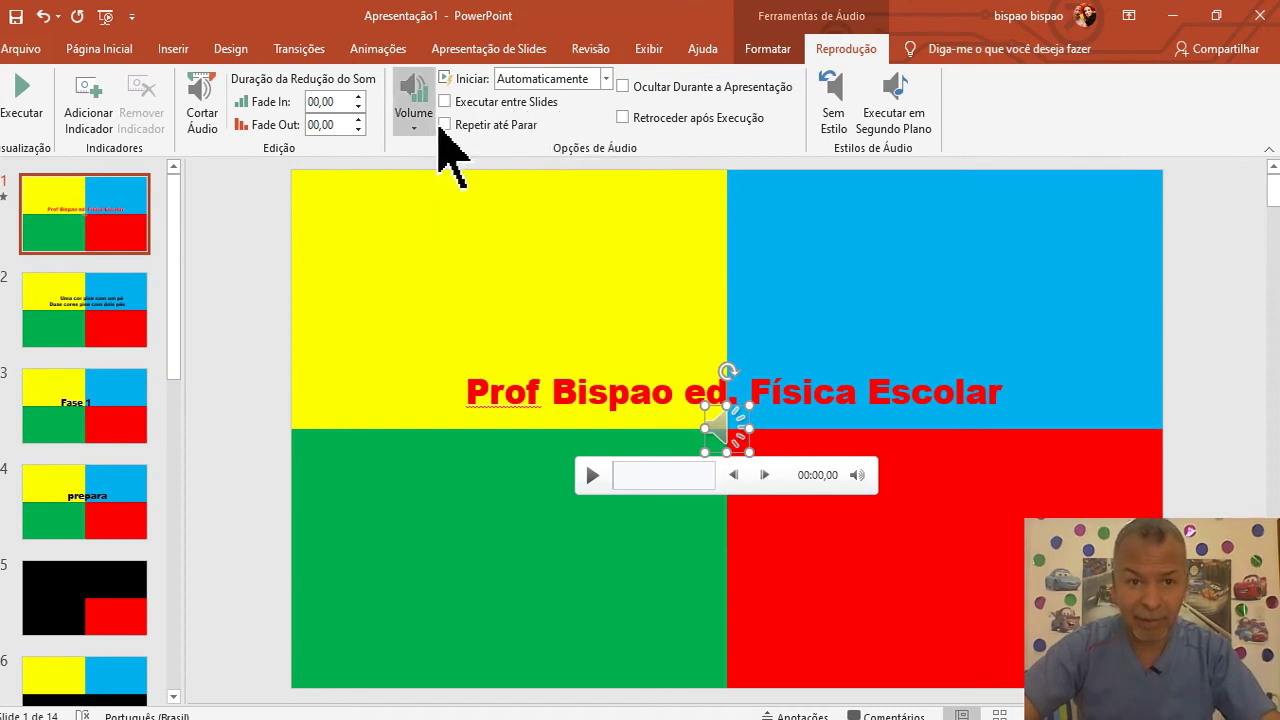
click(445, 125)
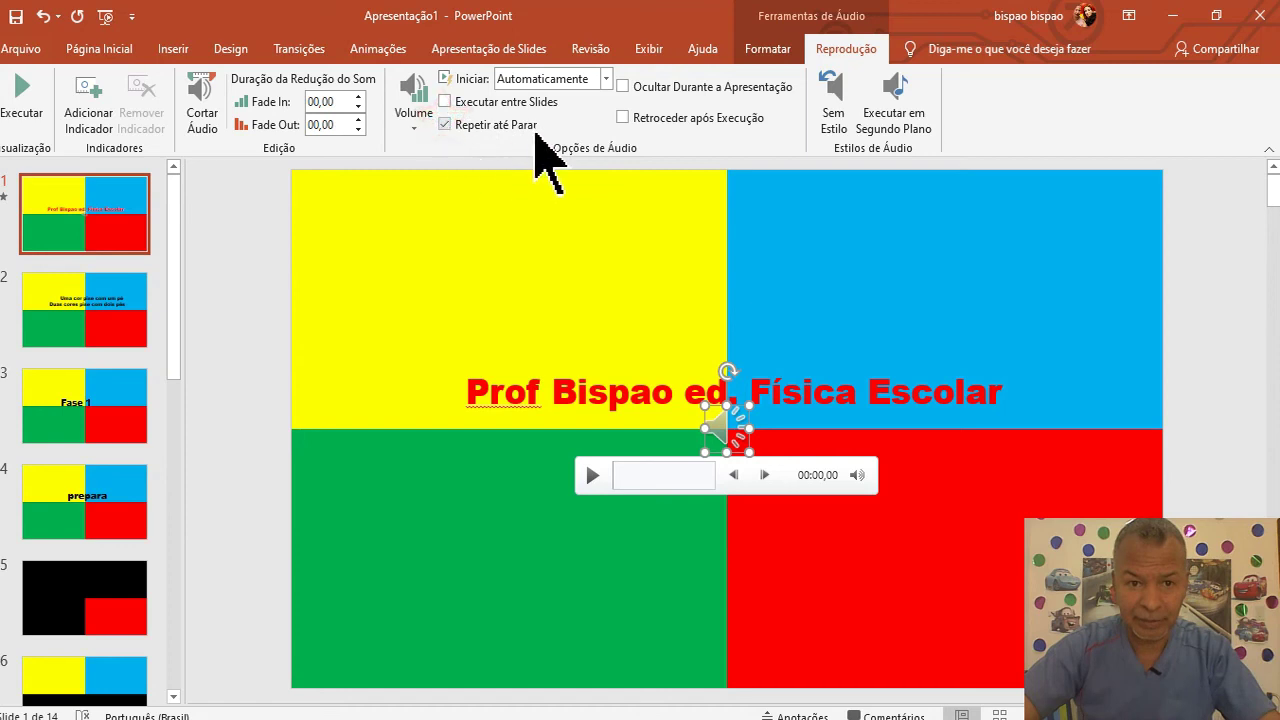
click(445, 102)
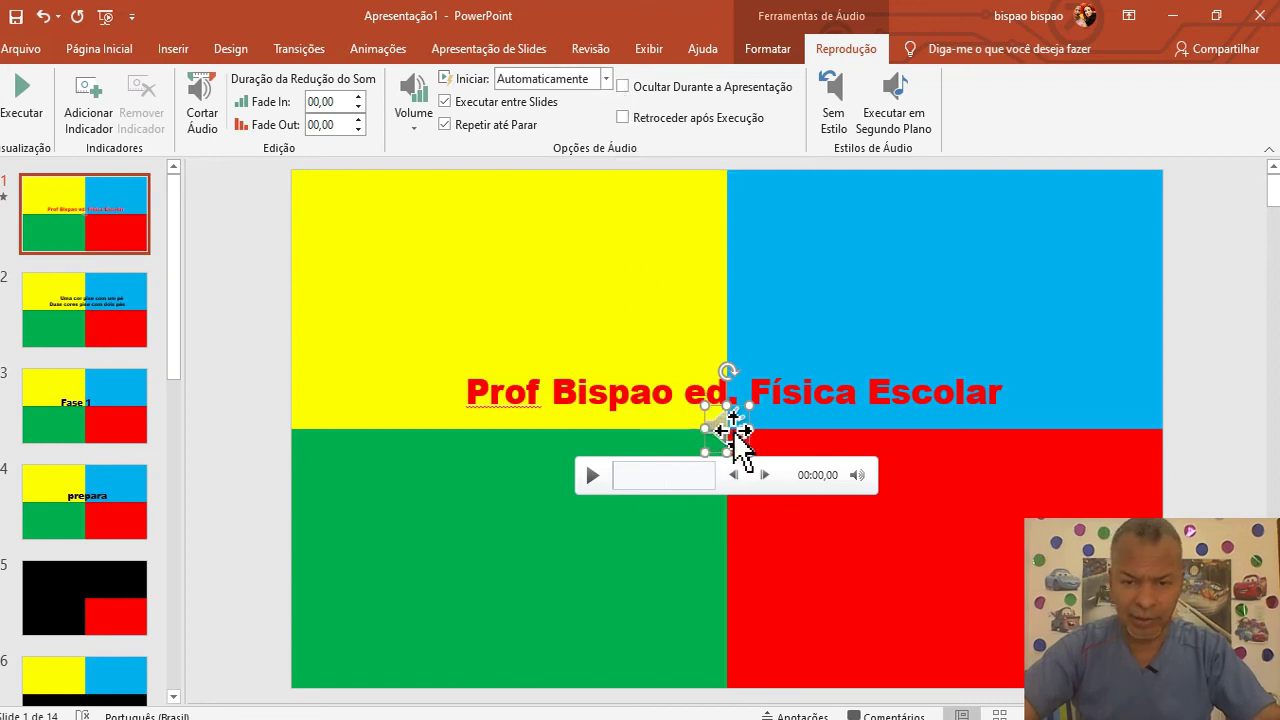
drag(733, 430, 424, 594)
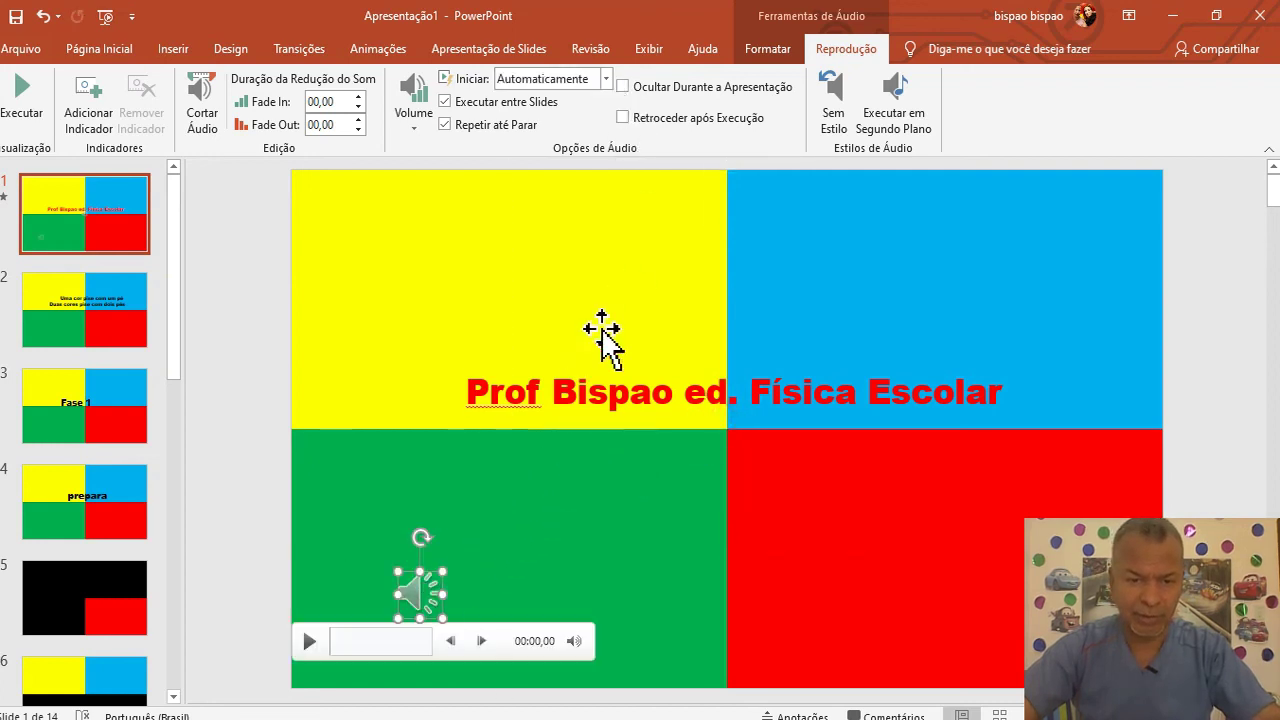
Apply Executar em Segundo Plano so the audio icon stays hidden during the show
click(623, 88)
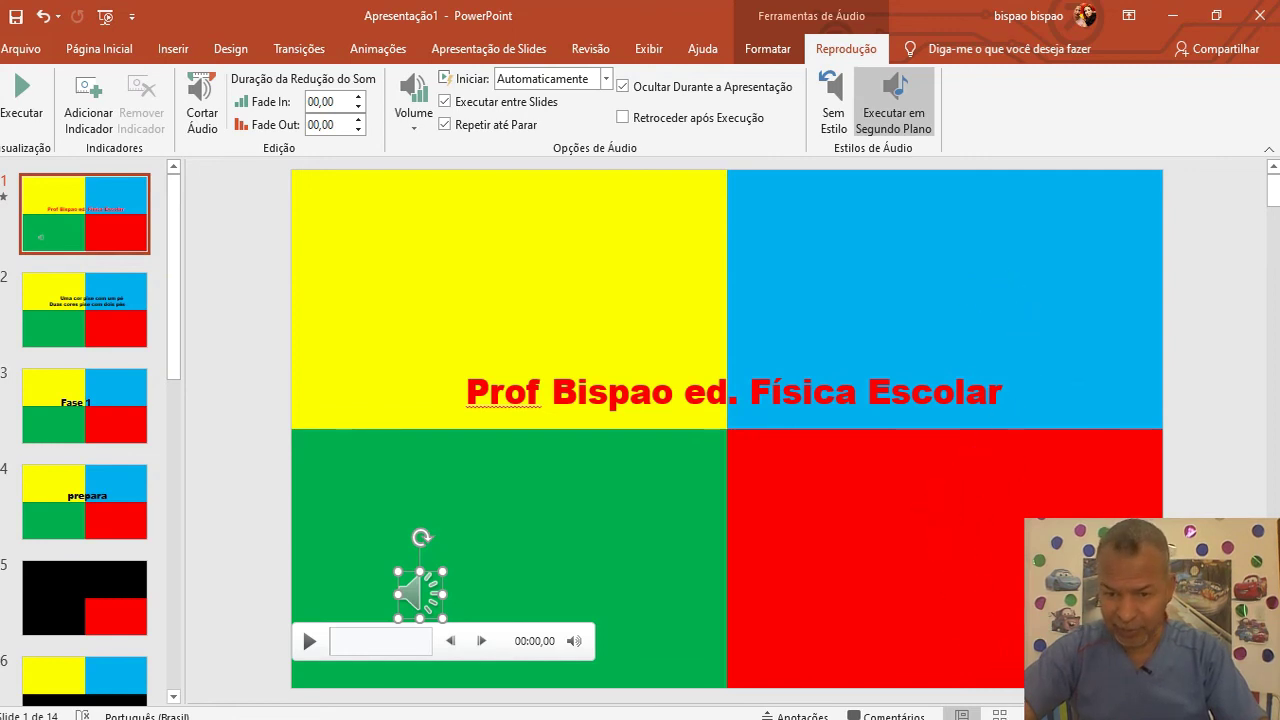
Run the slideshow from the beginning to the 'Parabéns você venceu' slide and end it
key(F5)
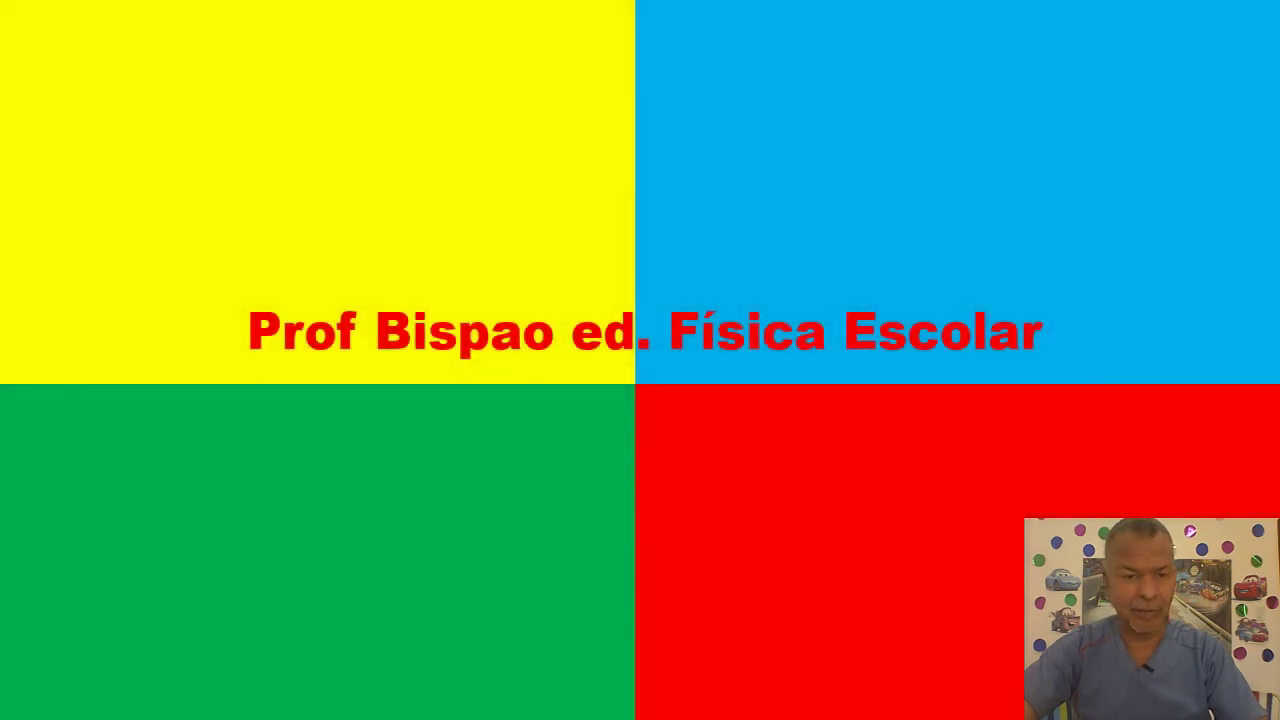
key(Right)
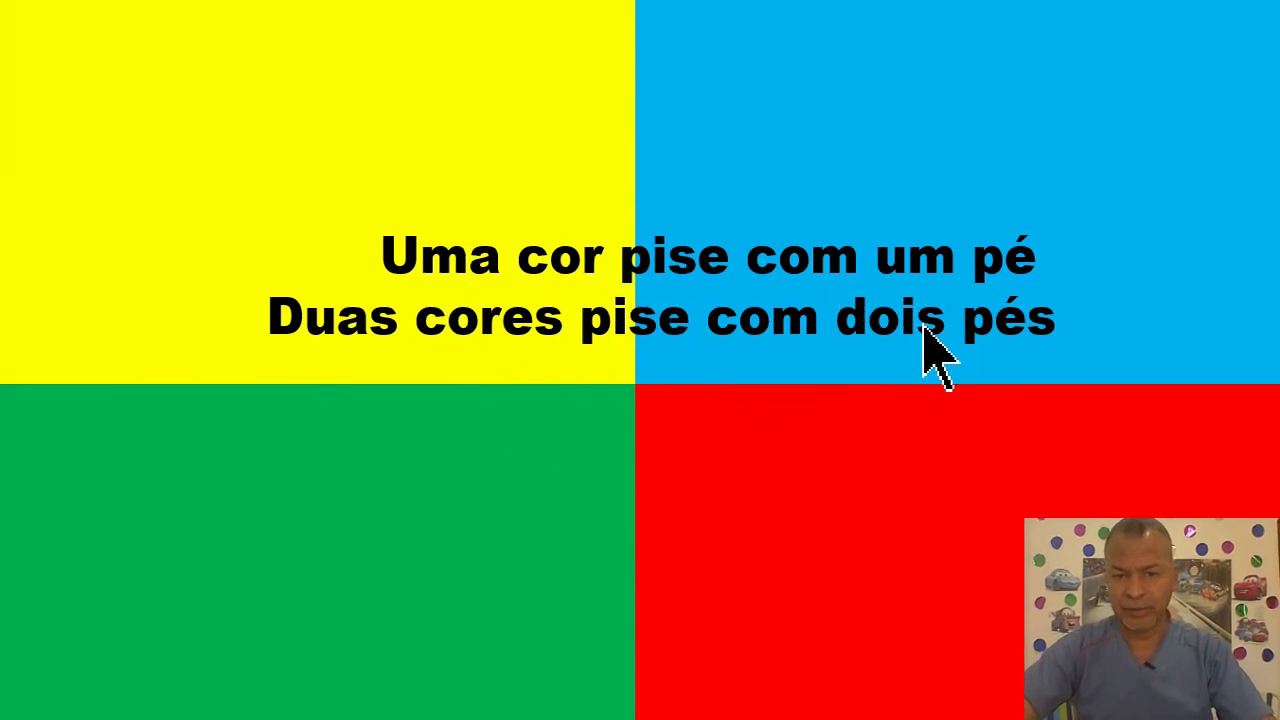
click(905, 390)
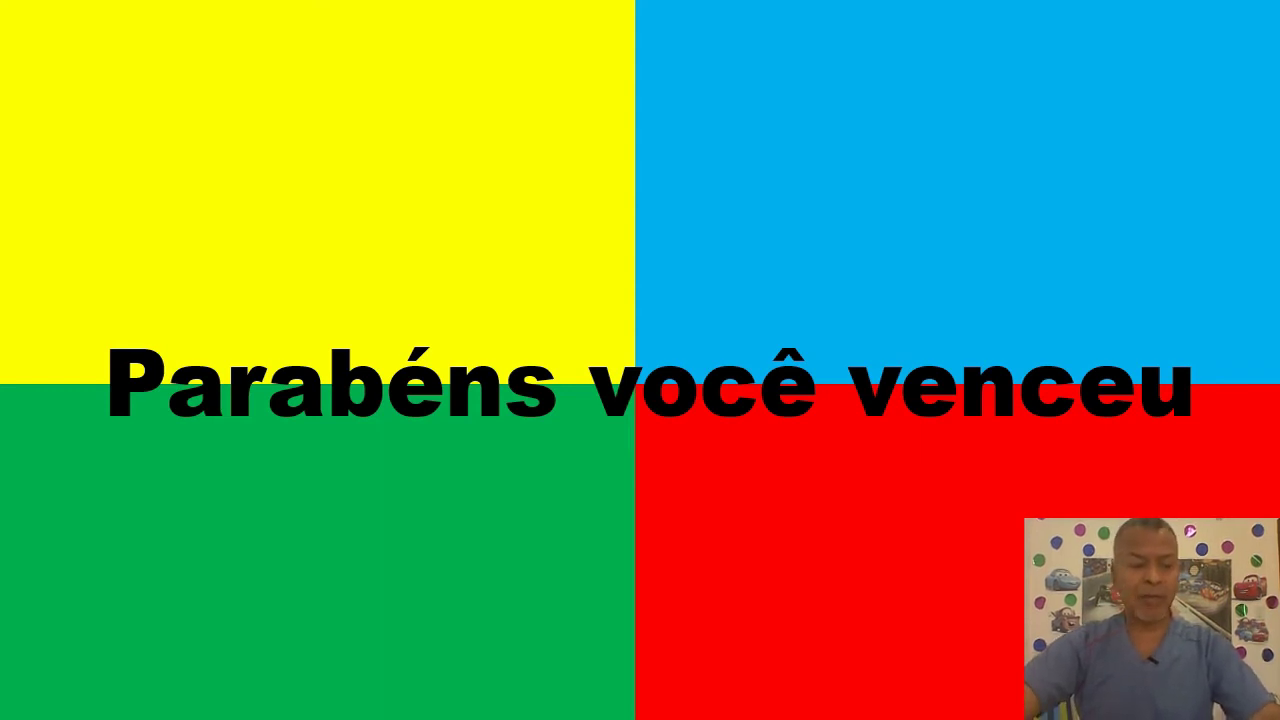
key(Right)
key(Right)
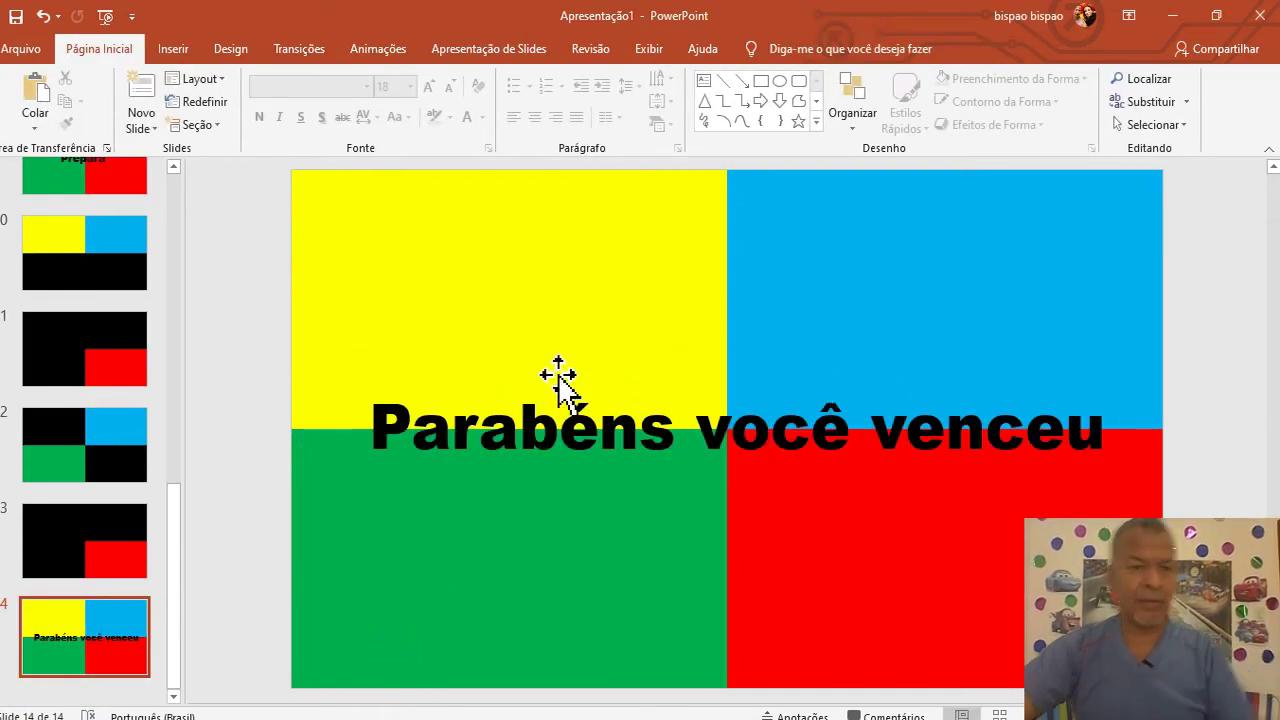
Add '!!!' directly after 'venceu' in slide 14's text box so the message stays on one line
click(1064, 430)
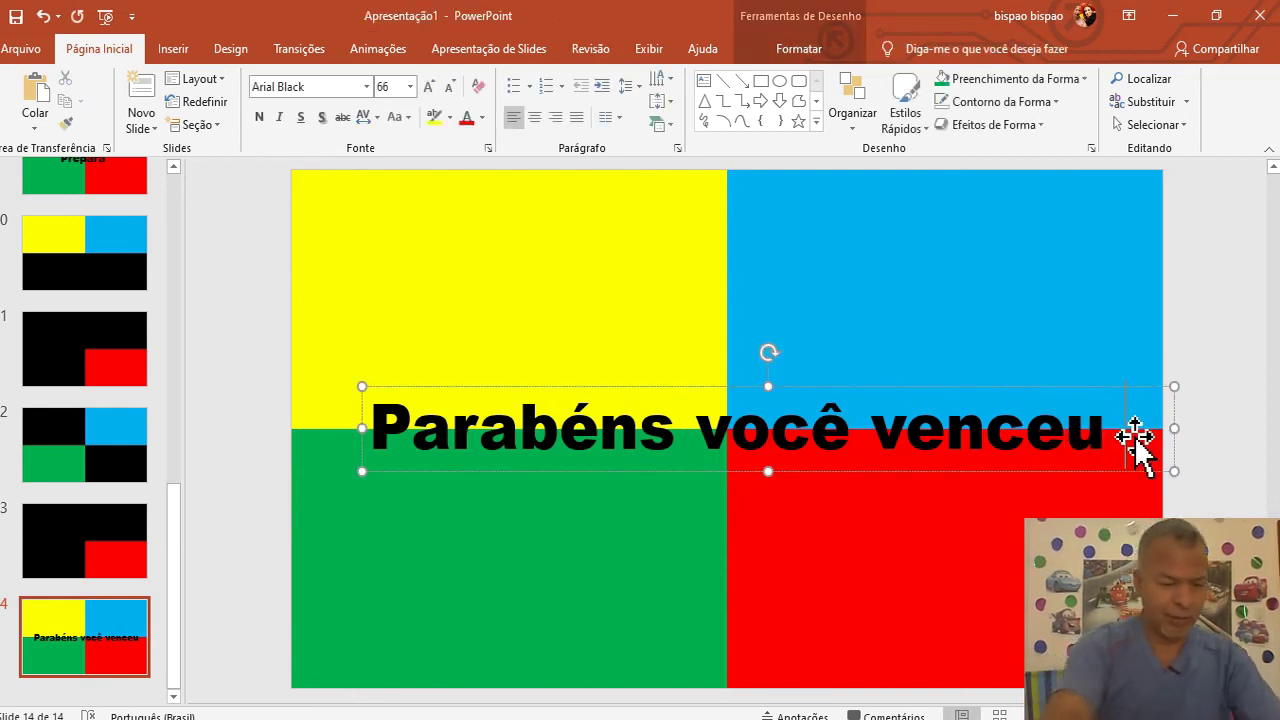
text(!!!)
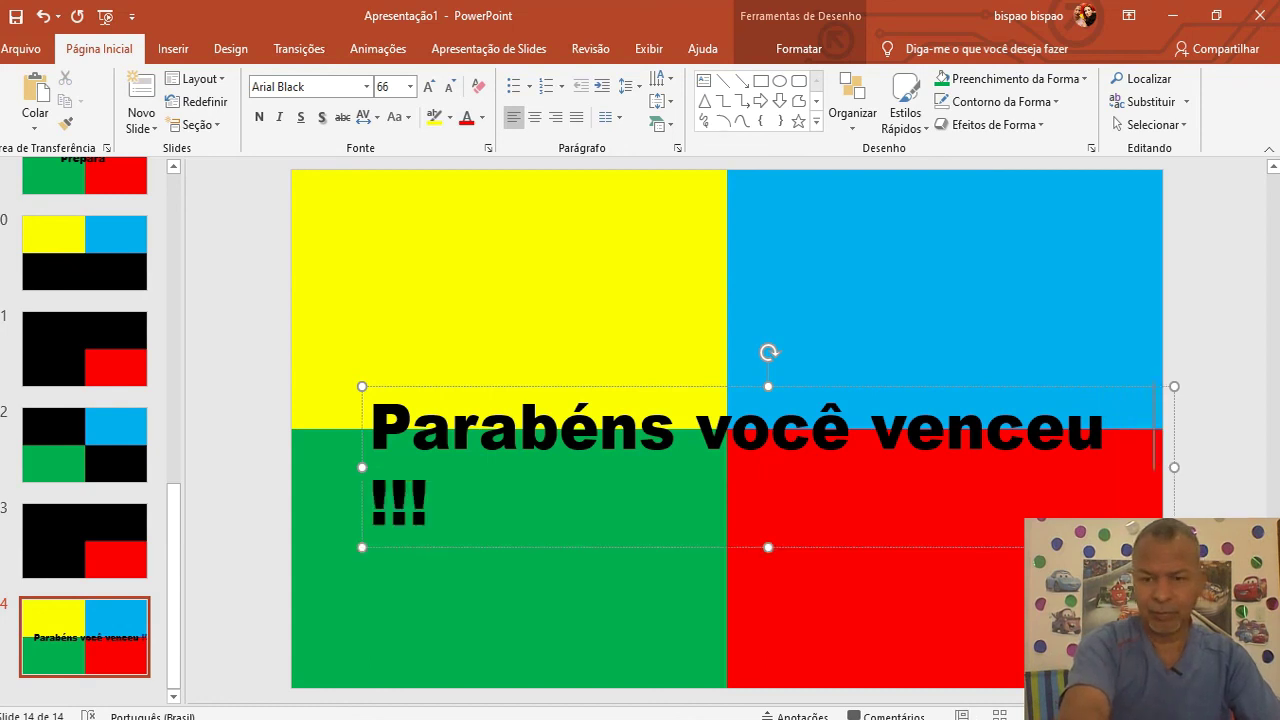
key(BackSpace)
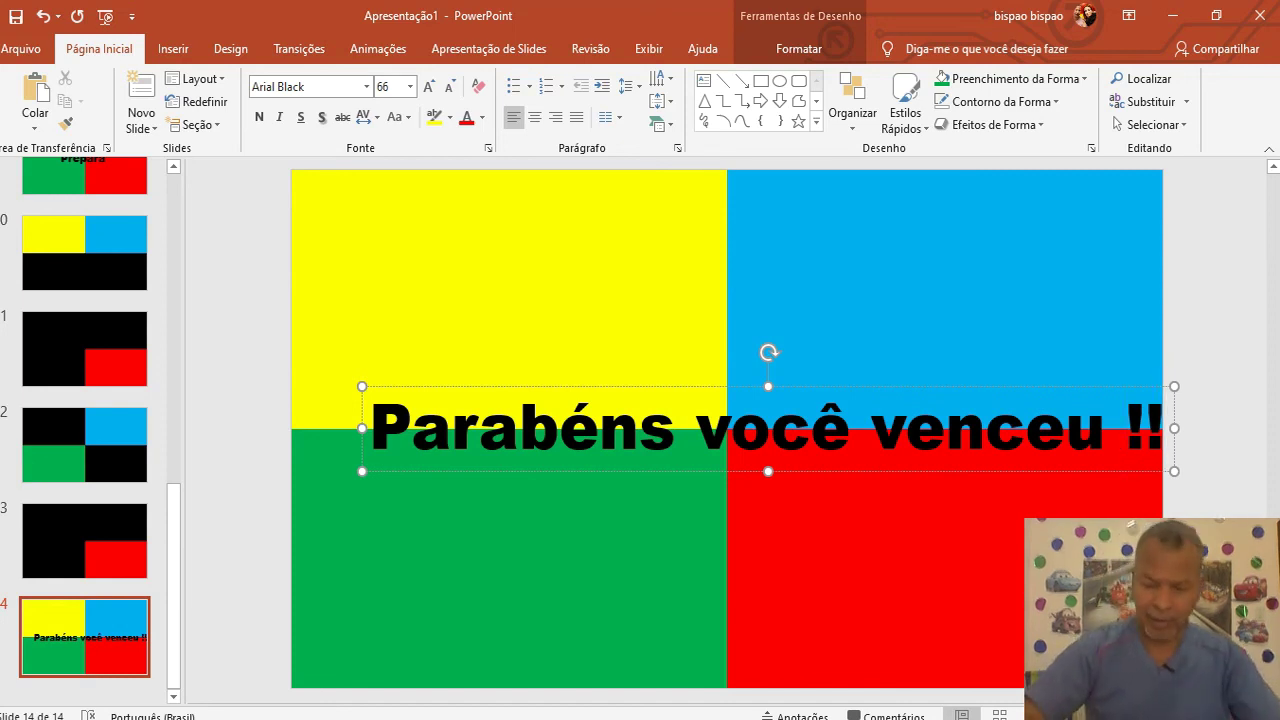
text(!)
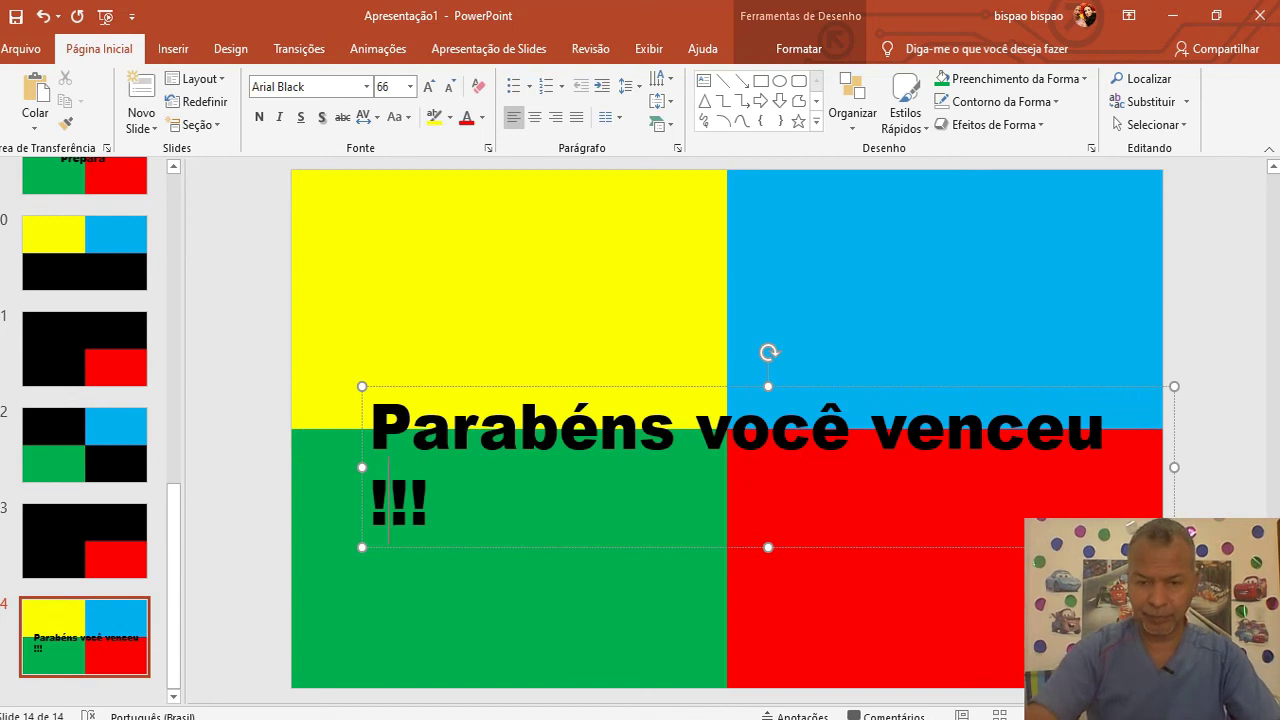
key(BackSpace)
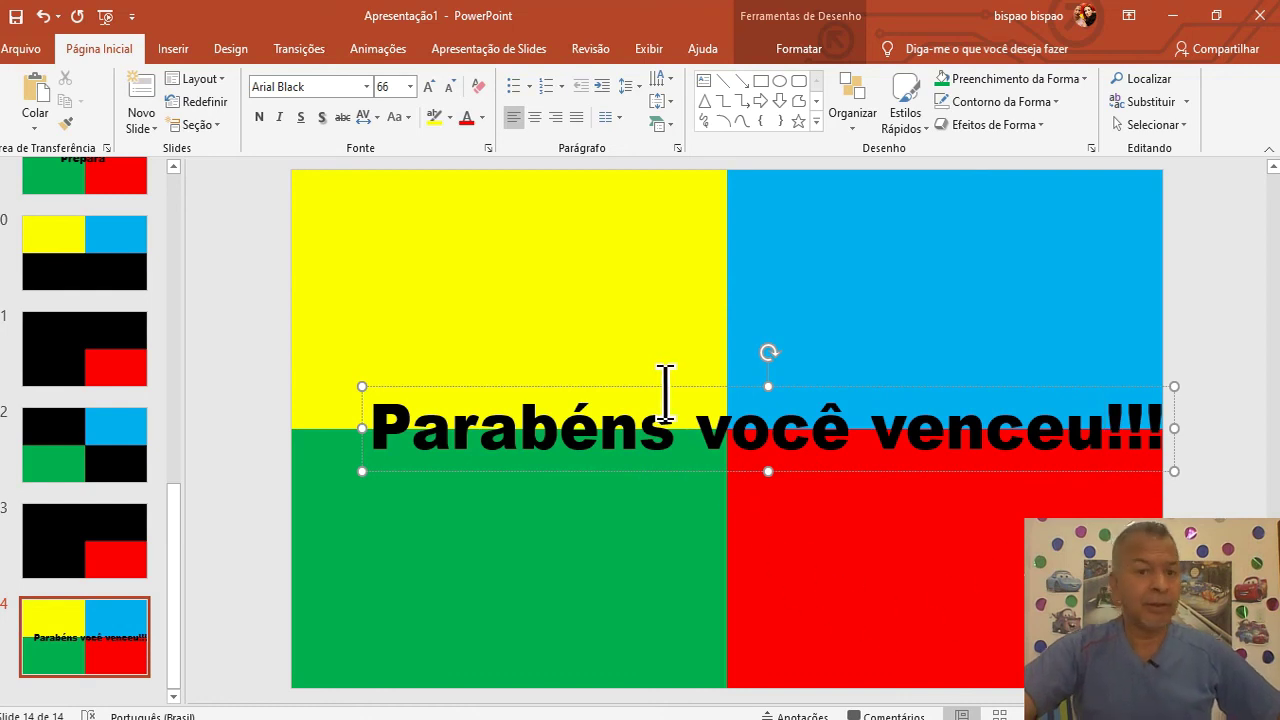
click(258, 297)
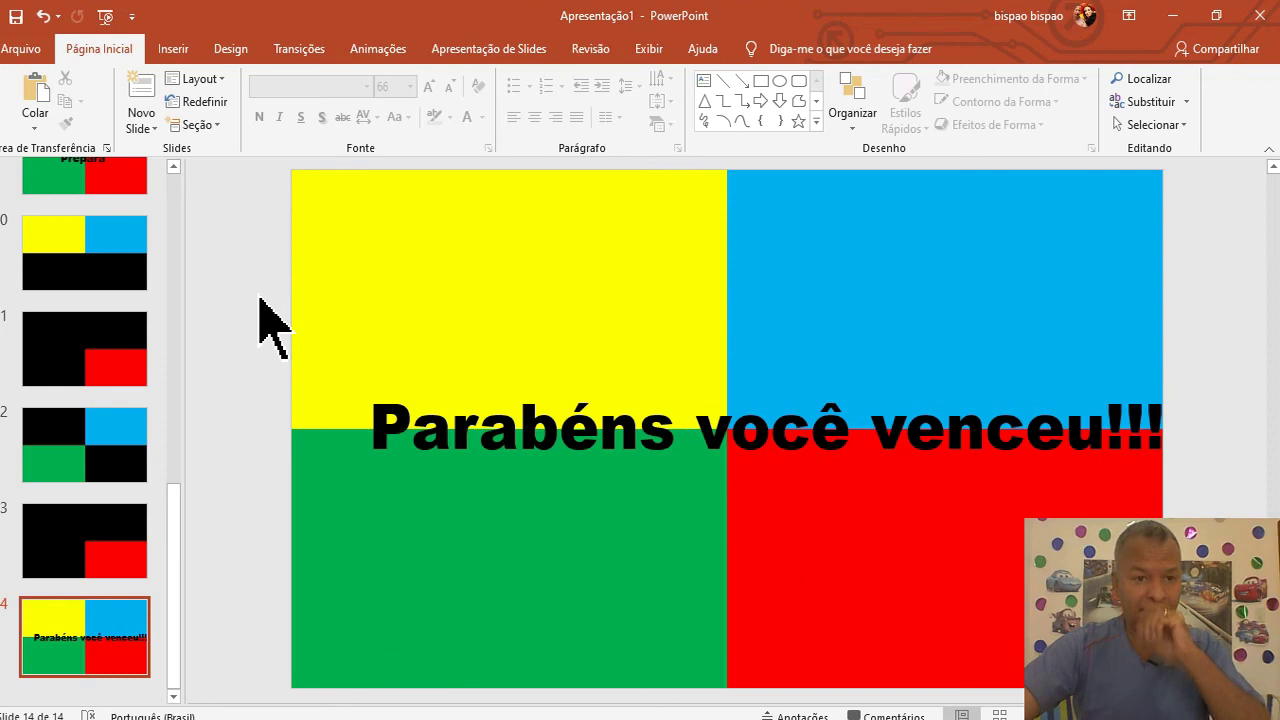
Return to slide 1 in the thumbnail pane and switch to the Arquivo backstage view
scroll(290, 245, up, 1)
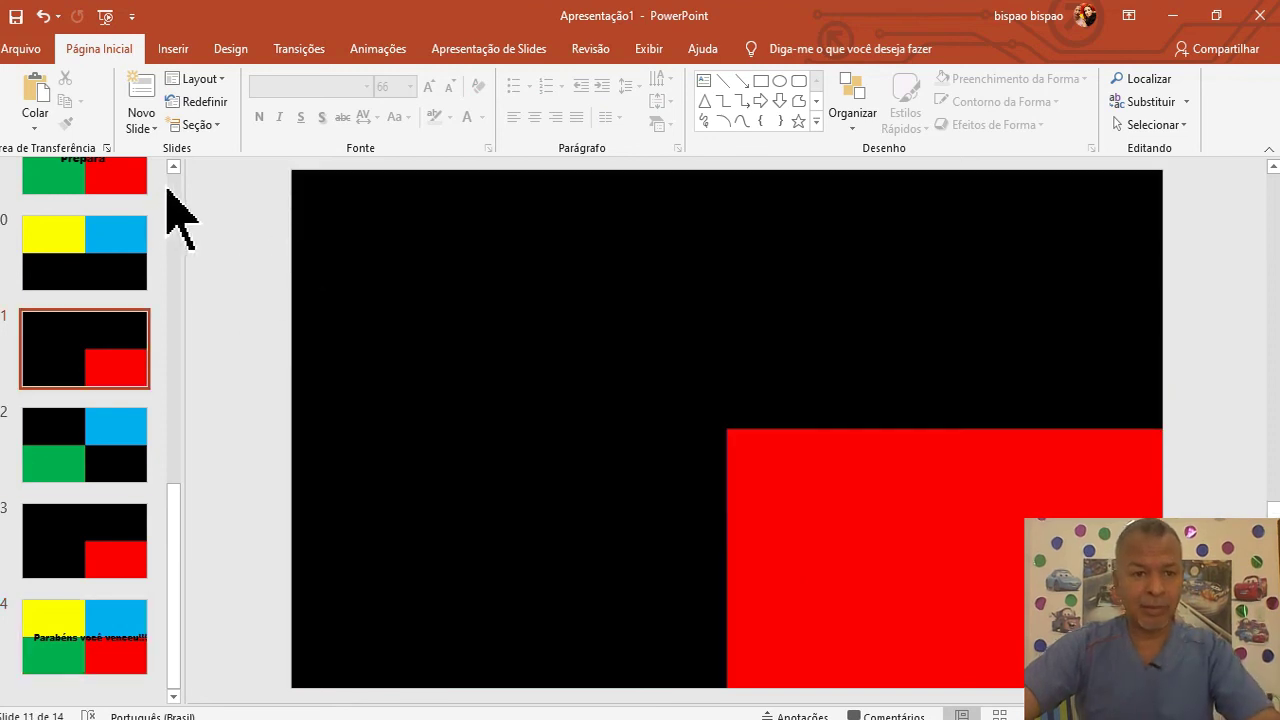
scroll(171, 200, up, 5)
scroll(172, 190, up, 3)
click(88, 208)
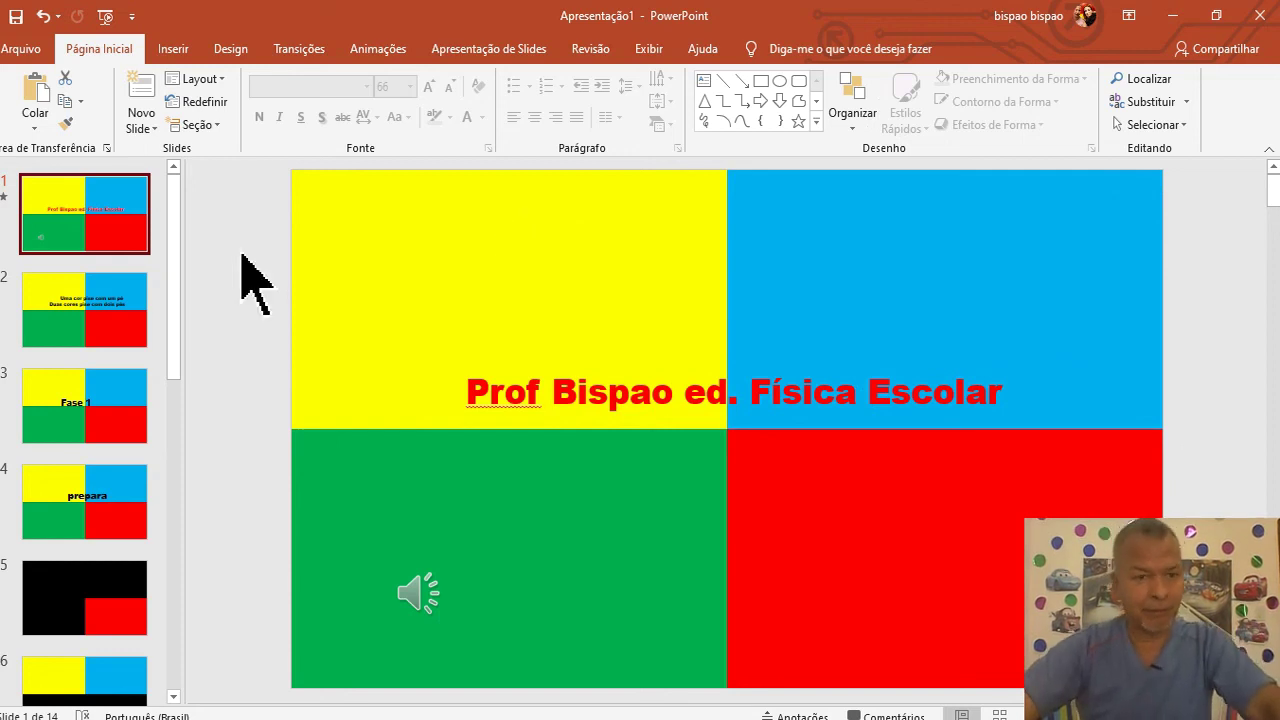
click(20, 49)
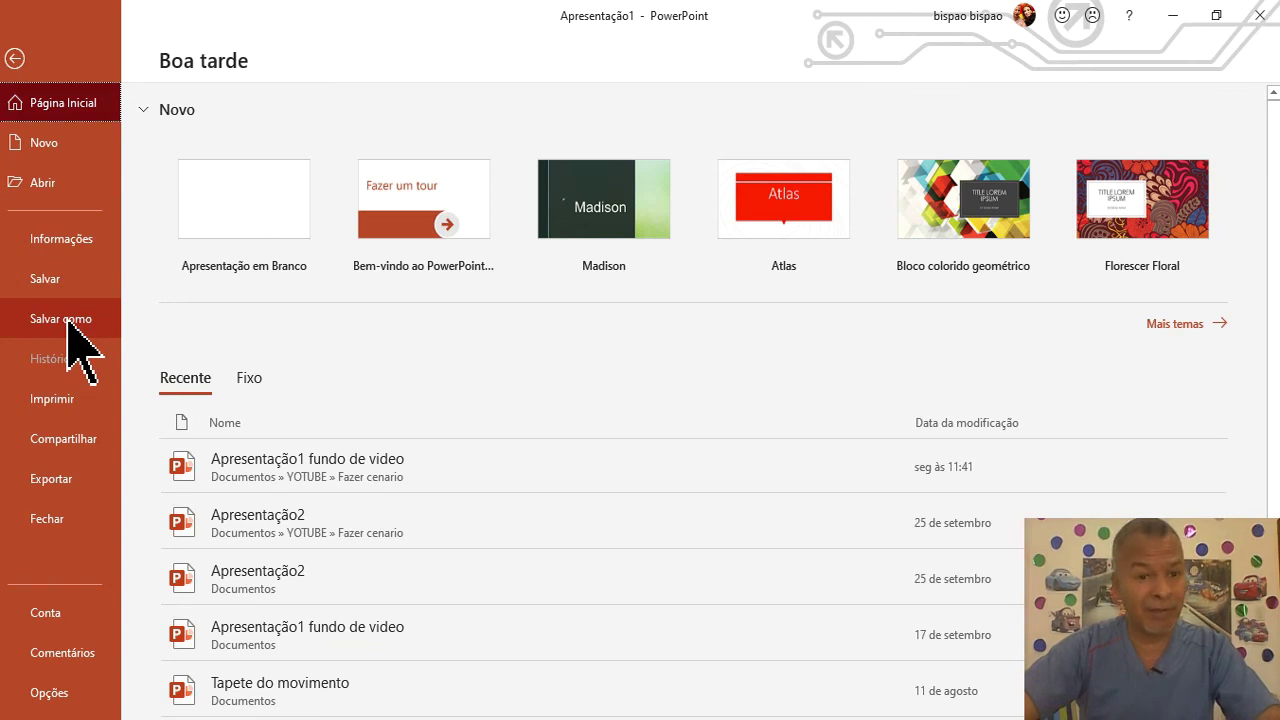
Choose Salvar como on Este PC with Fazer cenario as the target folder
click(67, 318)
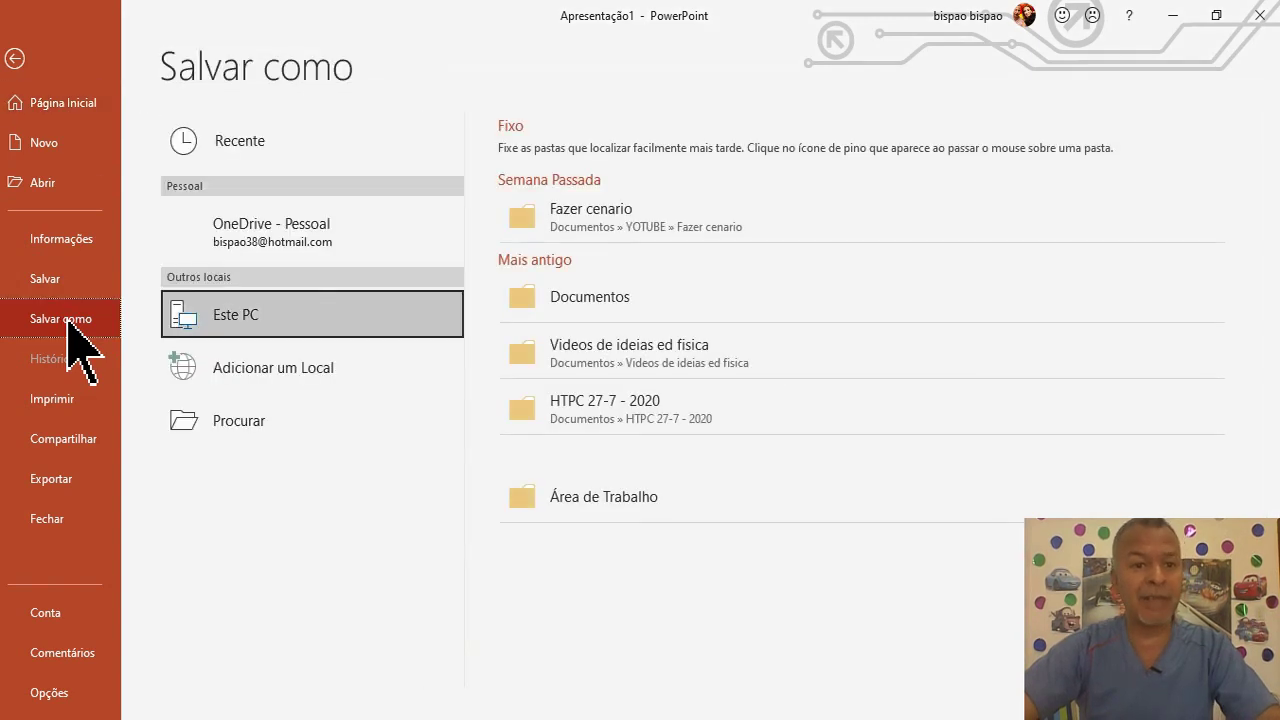
click(290, 322)
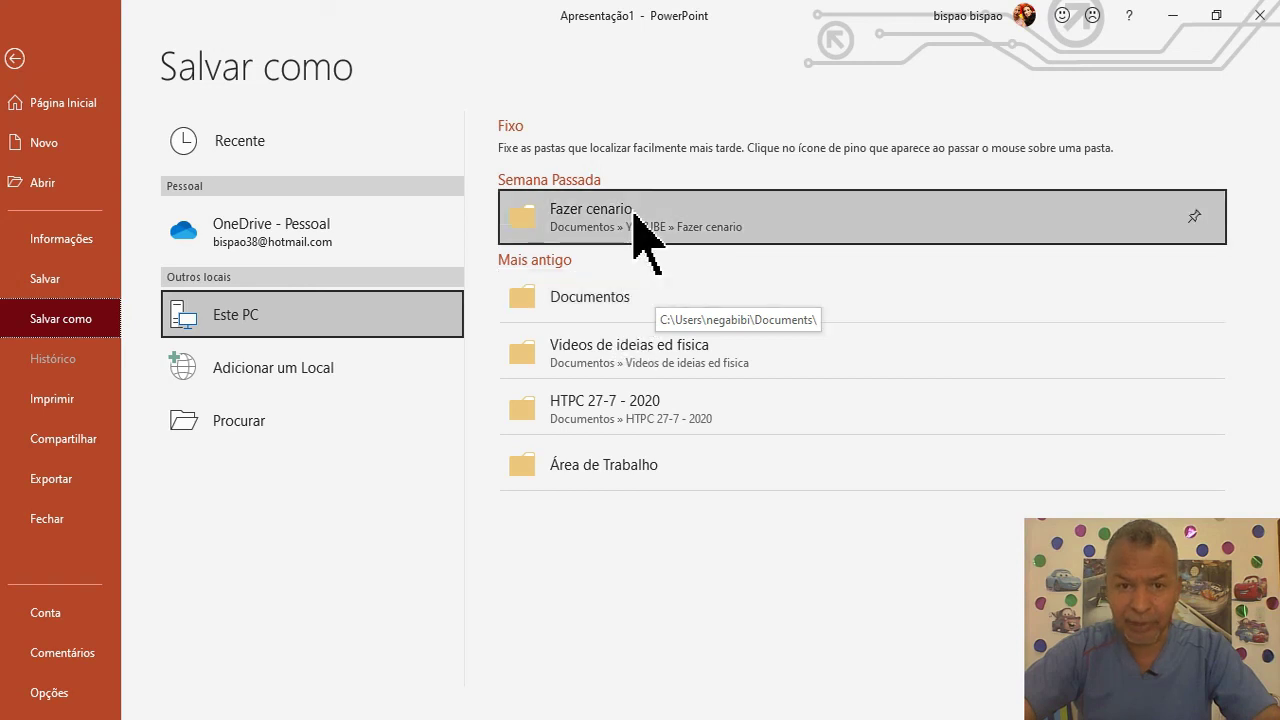
click(706, 213)
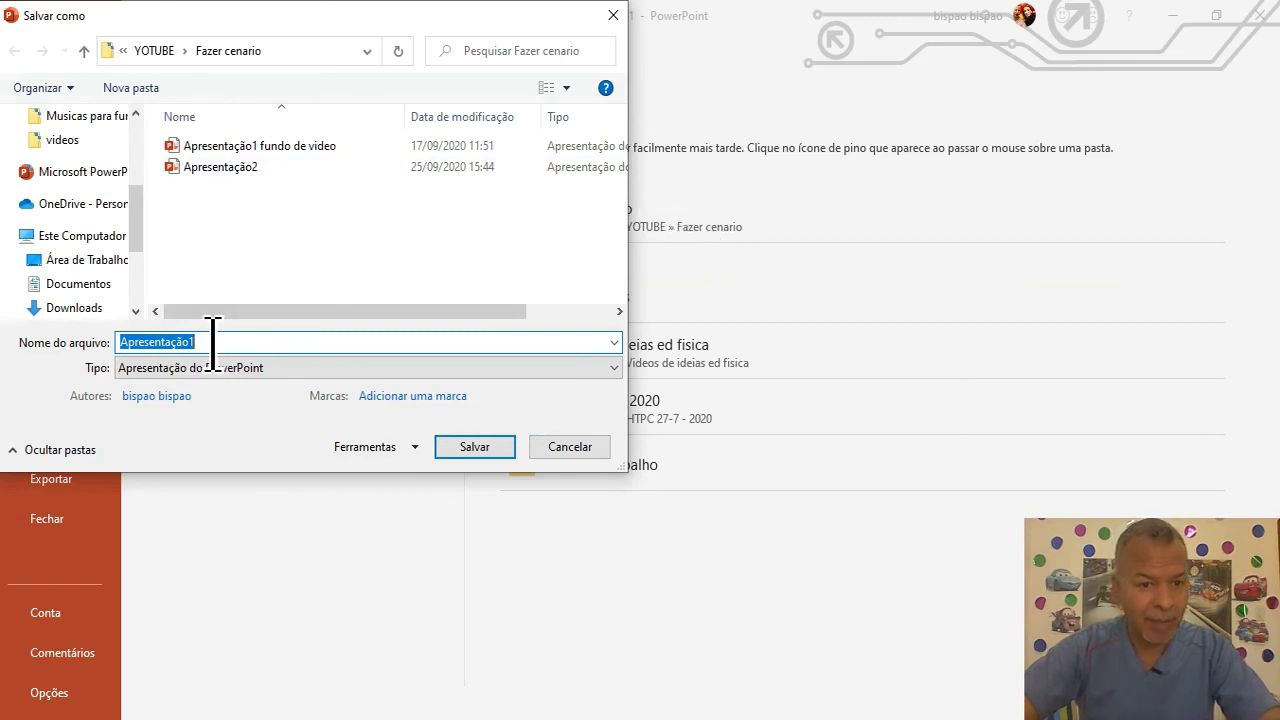
Name the file 'Apresentação 232', set type to Vídeo MPEG-4, and save
click(287, 342)
key(BackSpace)
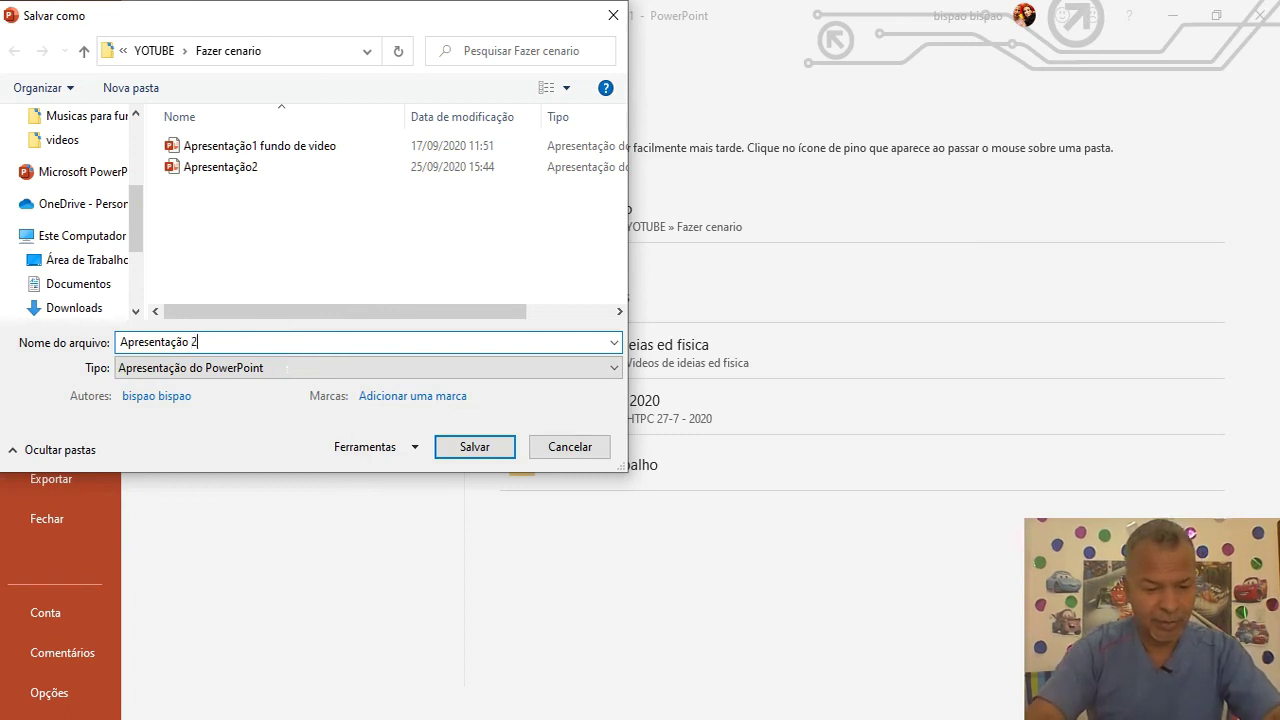
text(2)
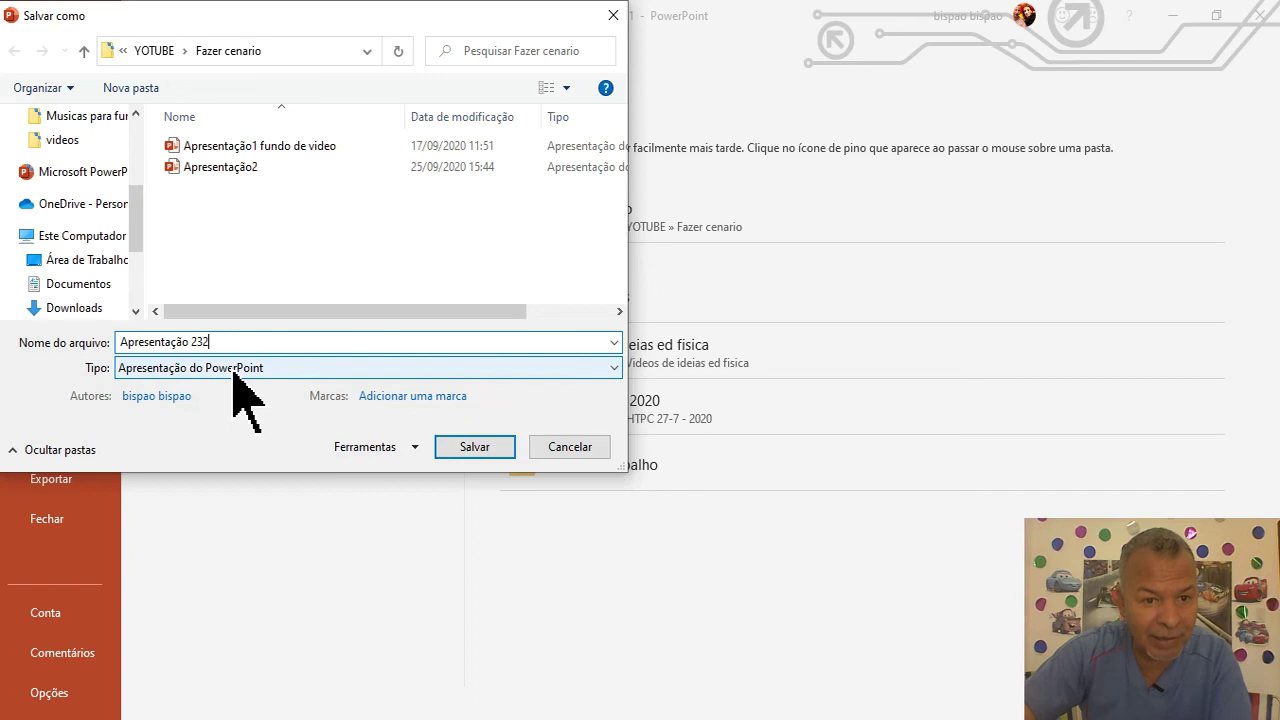
click(614, 368)
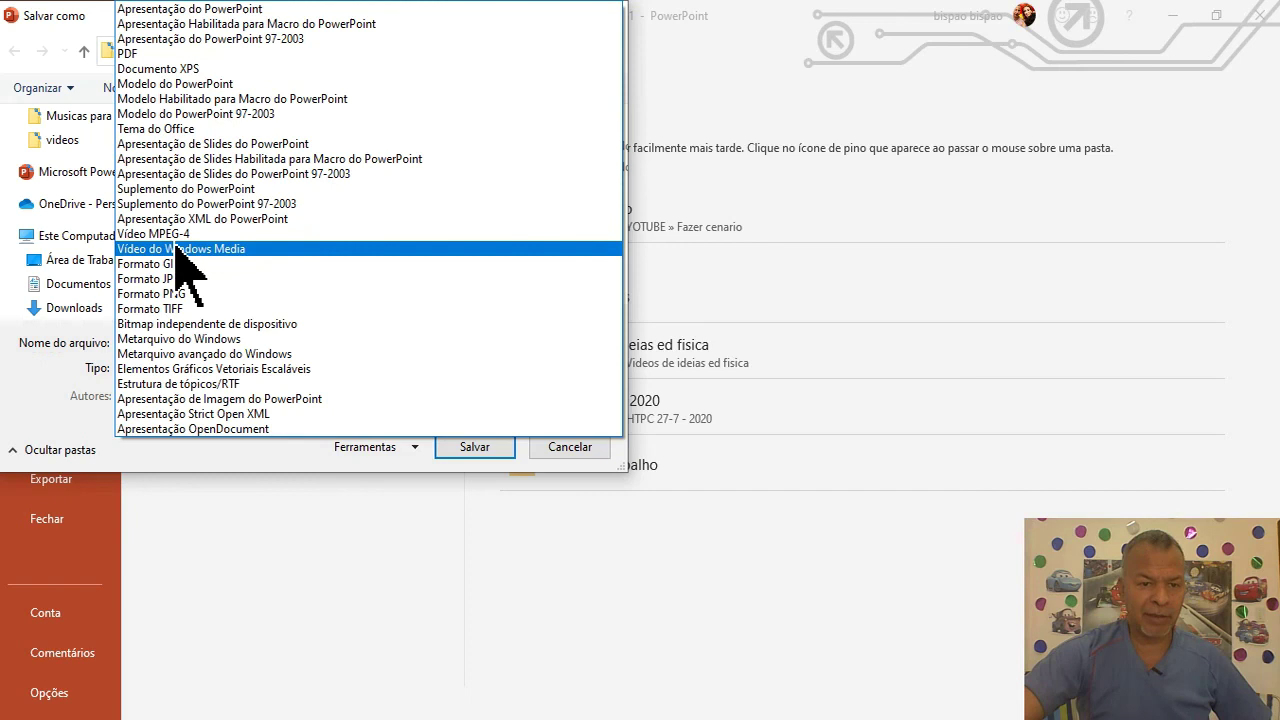
click(199, 236)
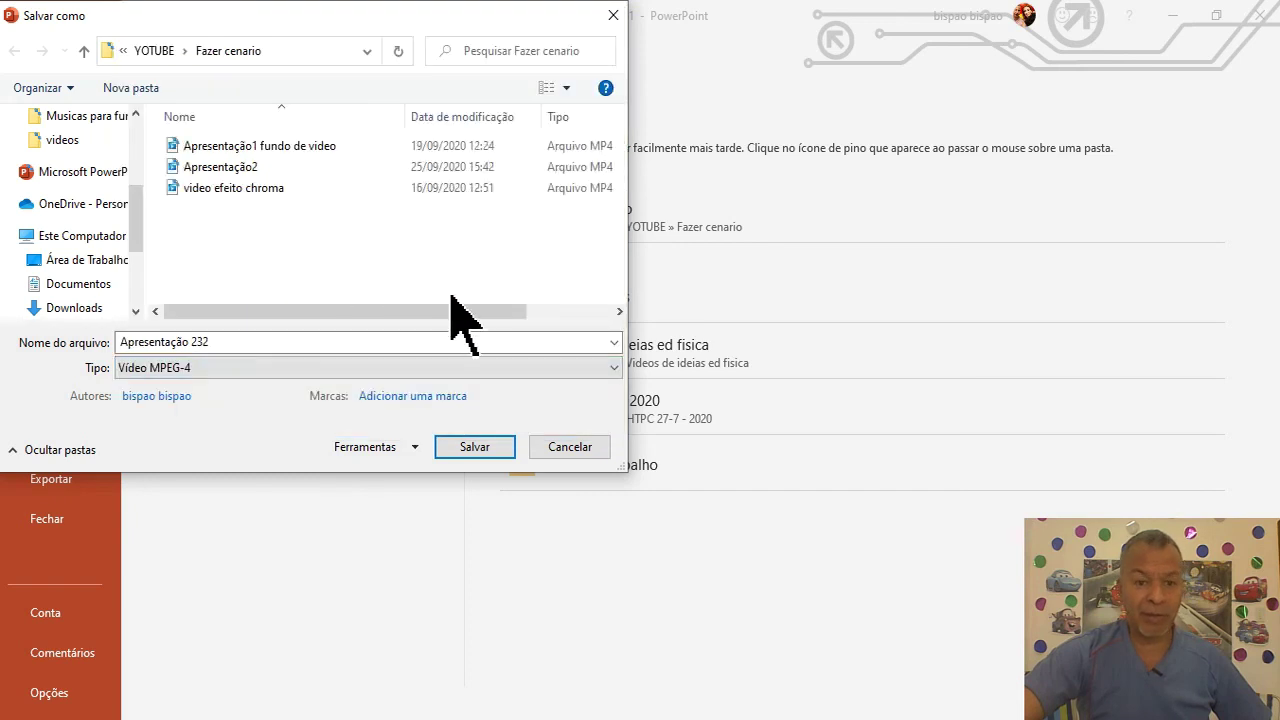
click(477, 449)
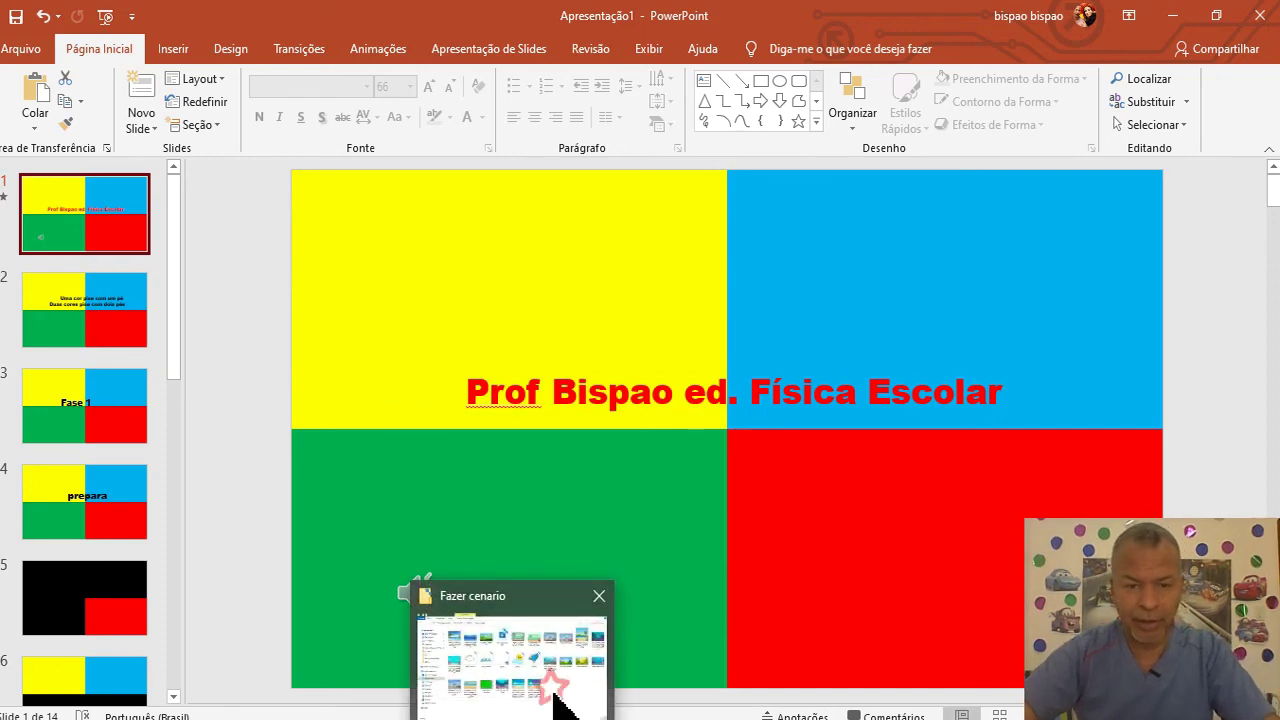
Once the video finishes rendering, switch to the Fazer cenario File Explorer window
click(558, 686)
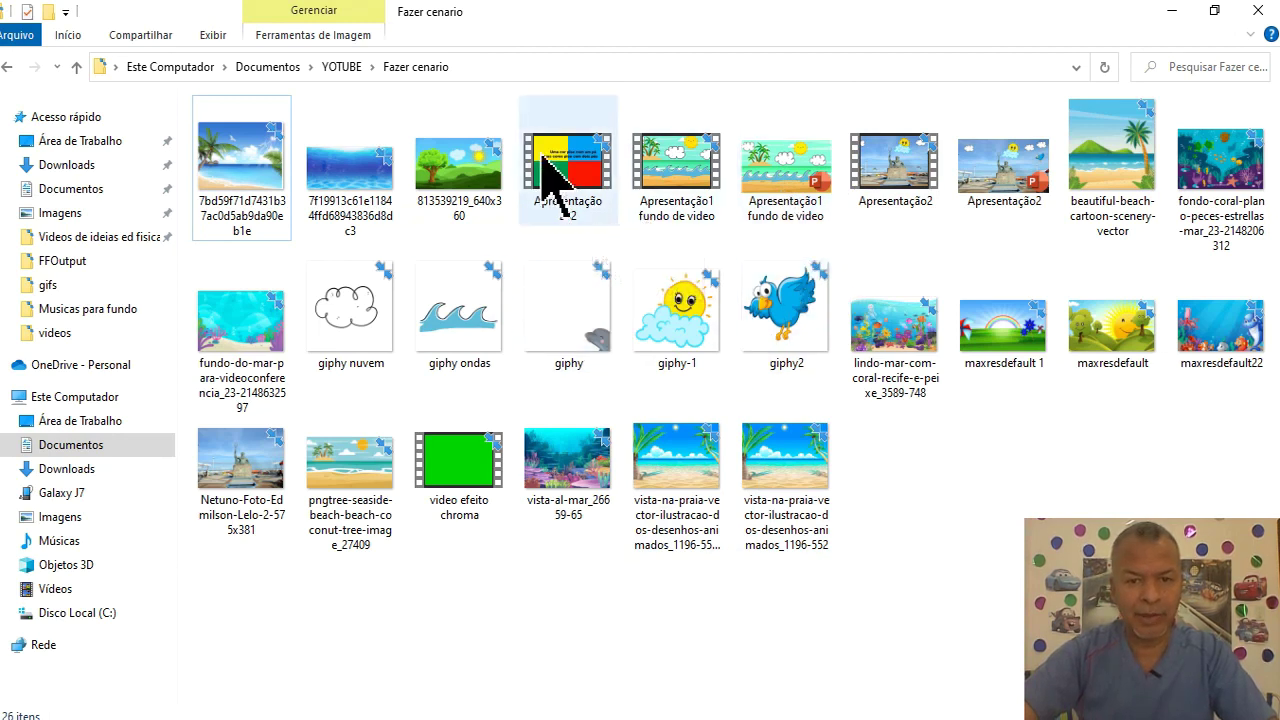
mouse_move(568, 165)
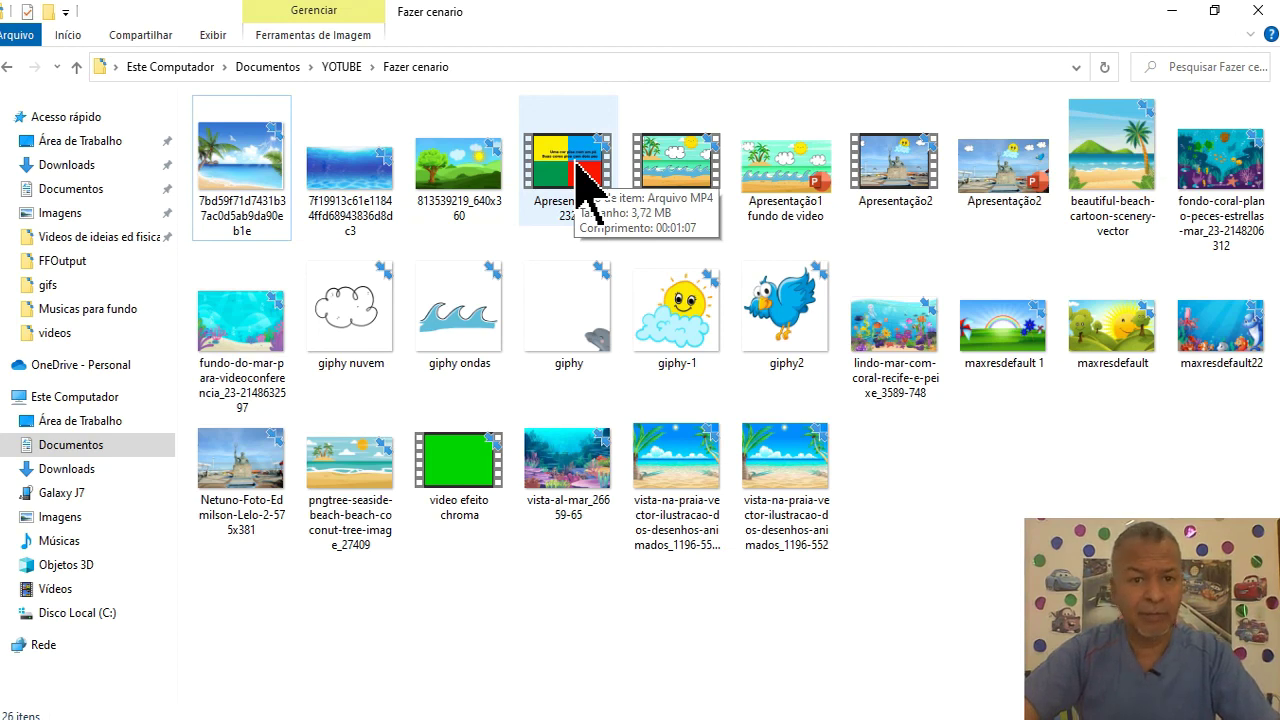
Play the exported Apresentação 232 MP4 video from the Fazer cenario folder
double_click(576, 162)
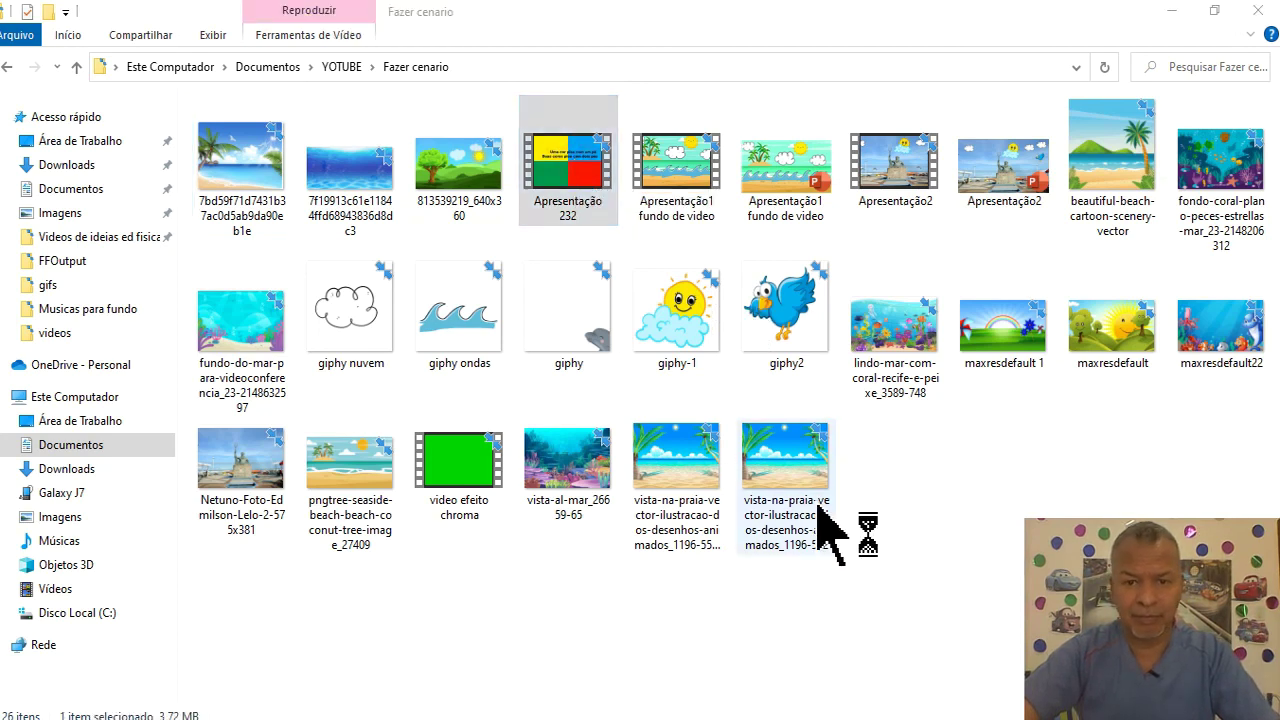